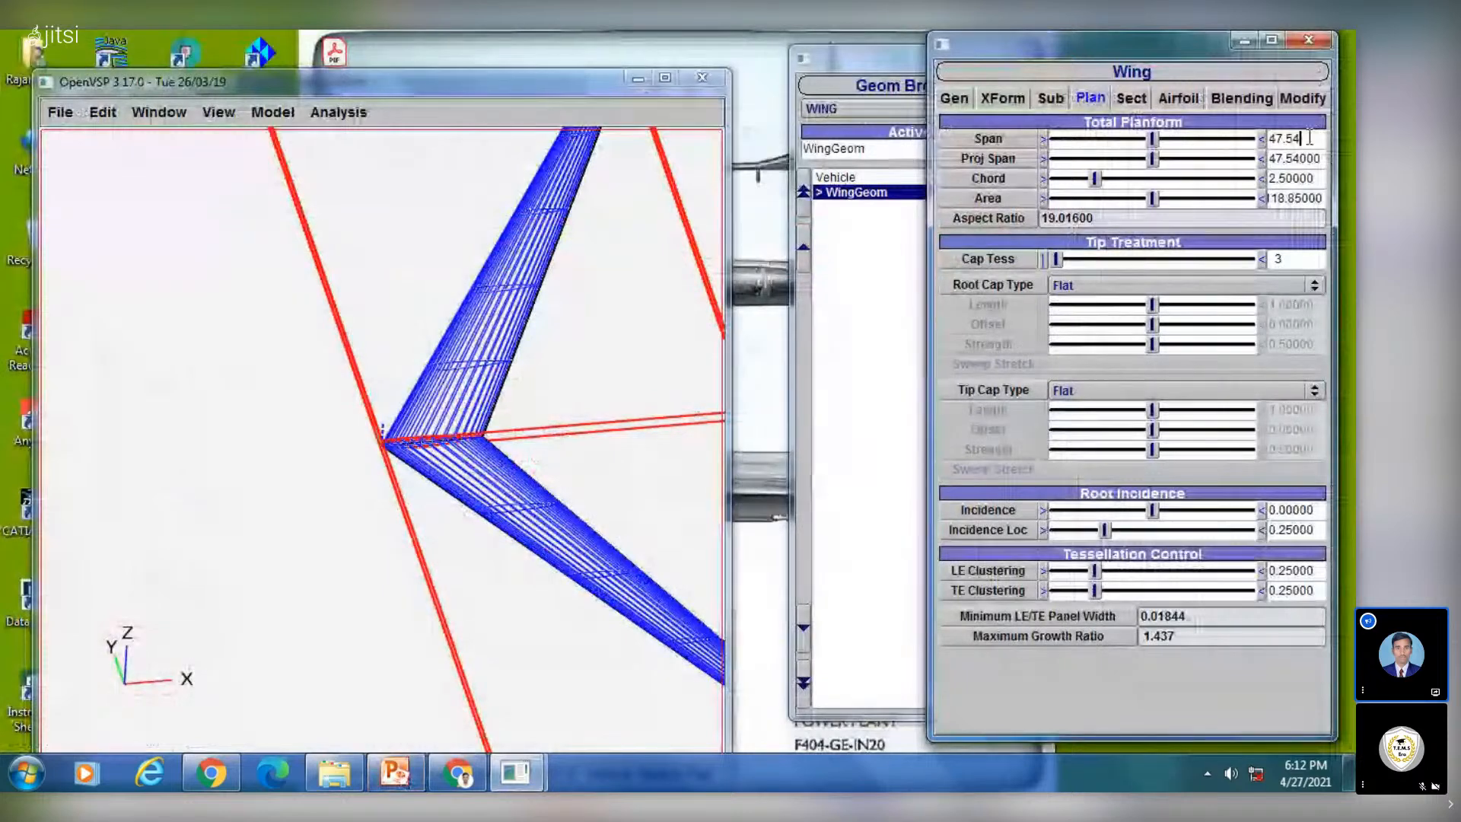
Set the wing's total span to 47.54605
{"action": "type", "text": "60"}
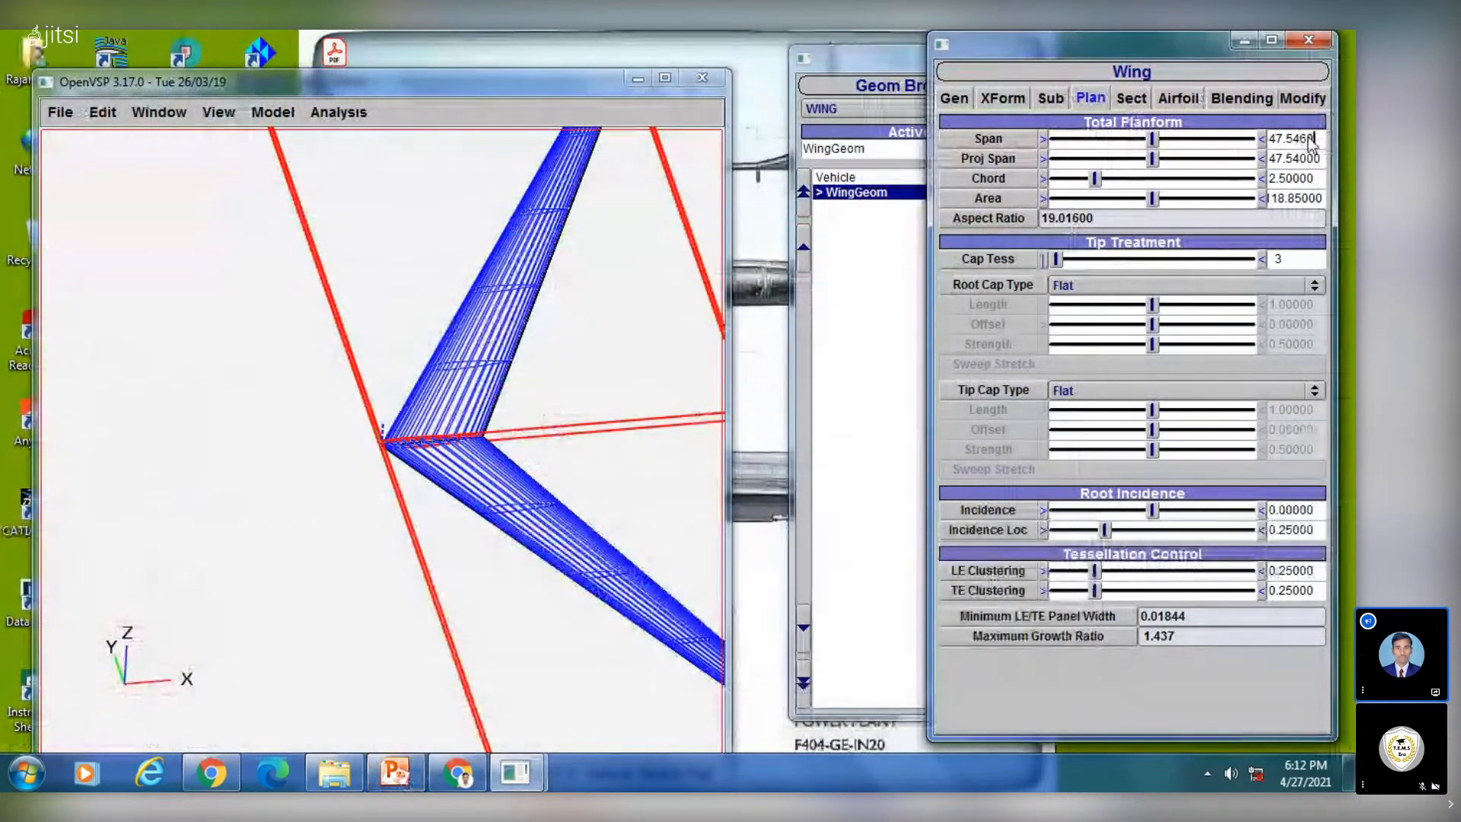
{"action": "type", "text": "5"}
{"action": "key", "text": "Return"}
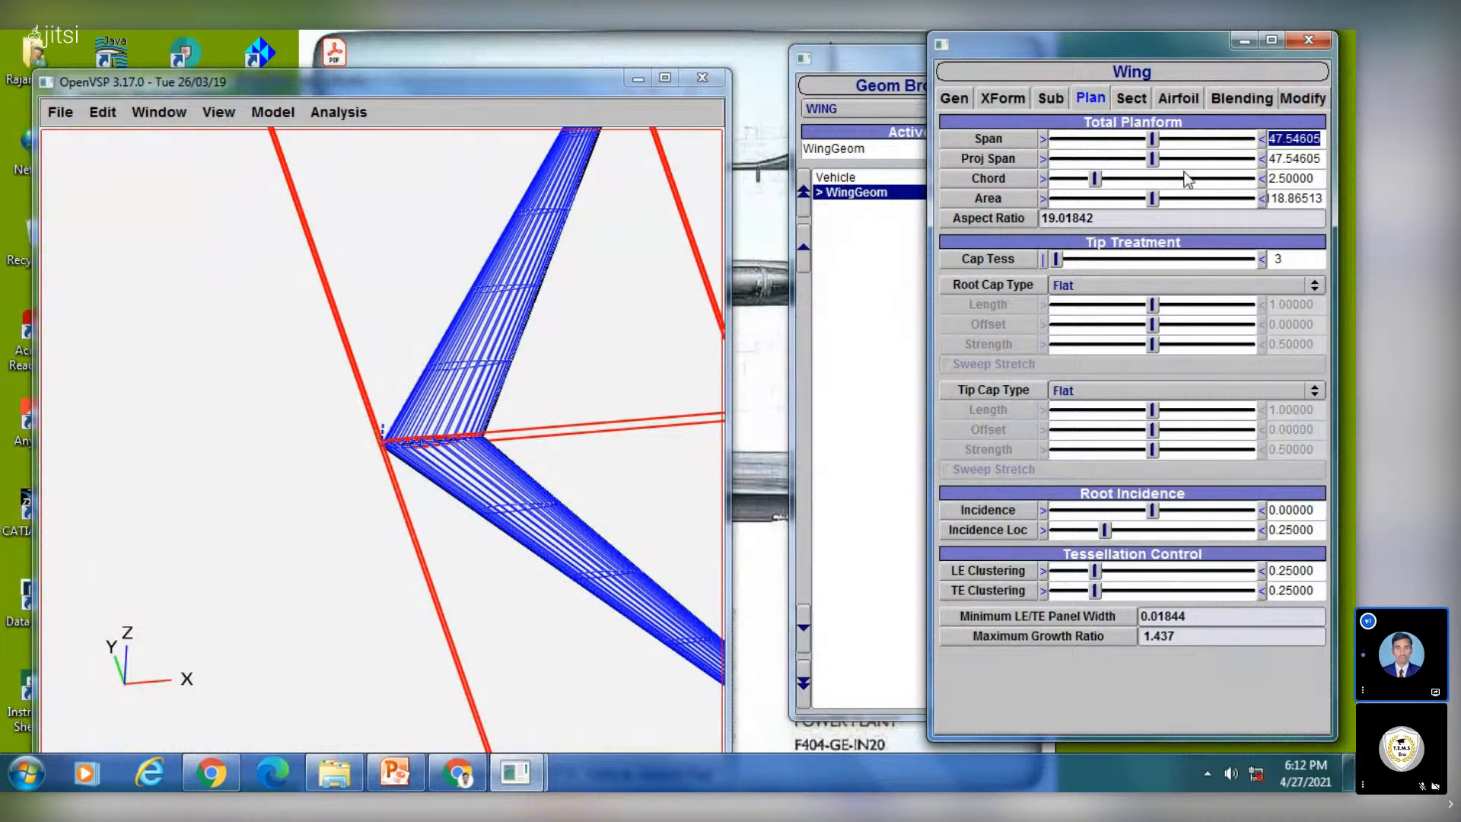
Check the given data slide in PowerPoint, and set the wing's total planform chord to 9
{"action": "left_click", "coordinate": [395, 772]}
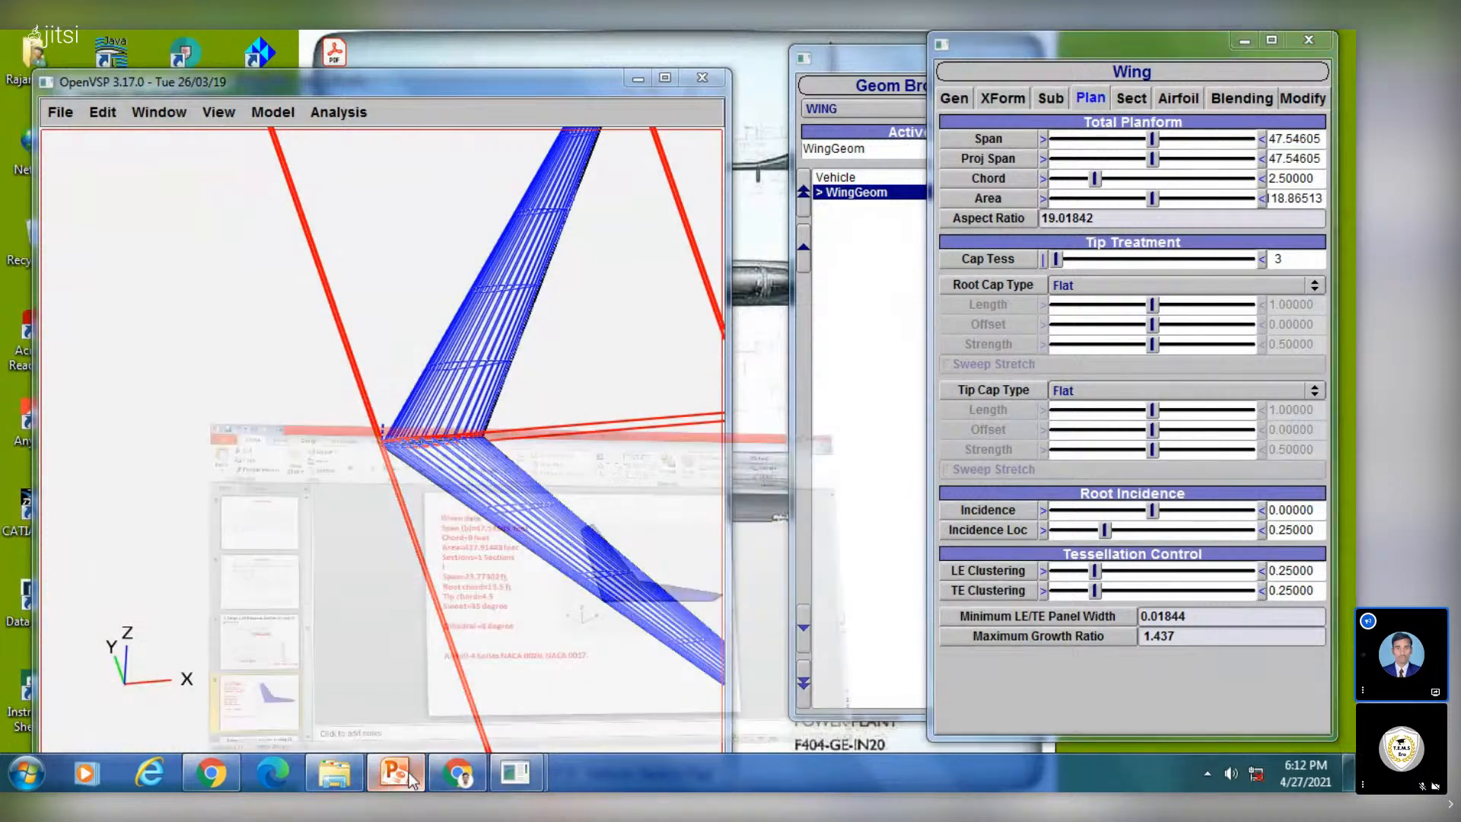
{"action": "left_click", "coordinate": [409, 775]}
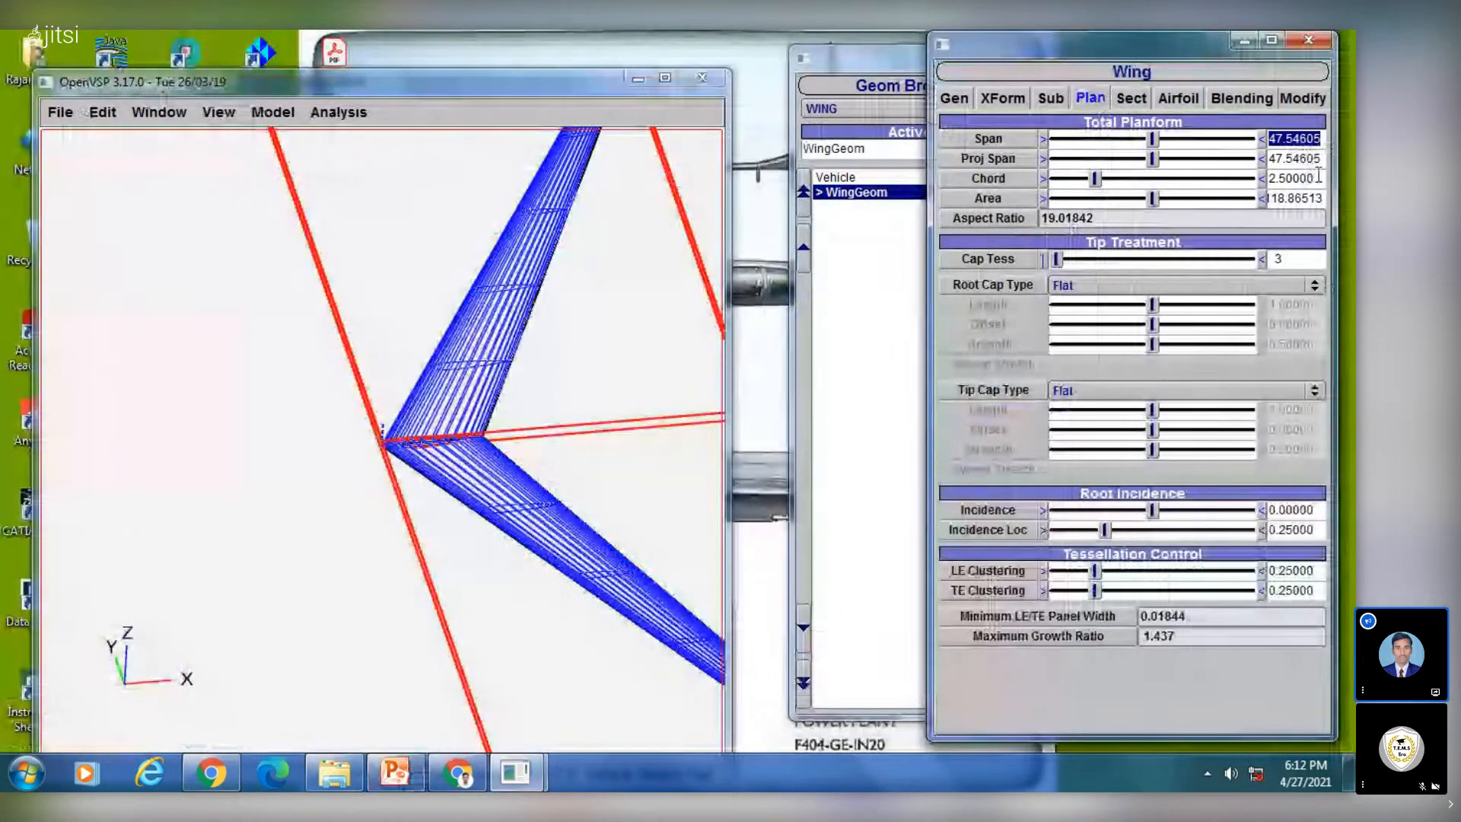
{"action": "left_click_drag", "start_coordinate": [1319, 179], "coordinate": [1247, 180]}
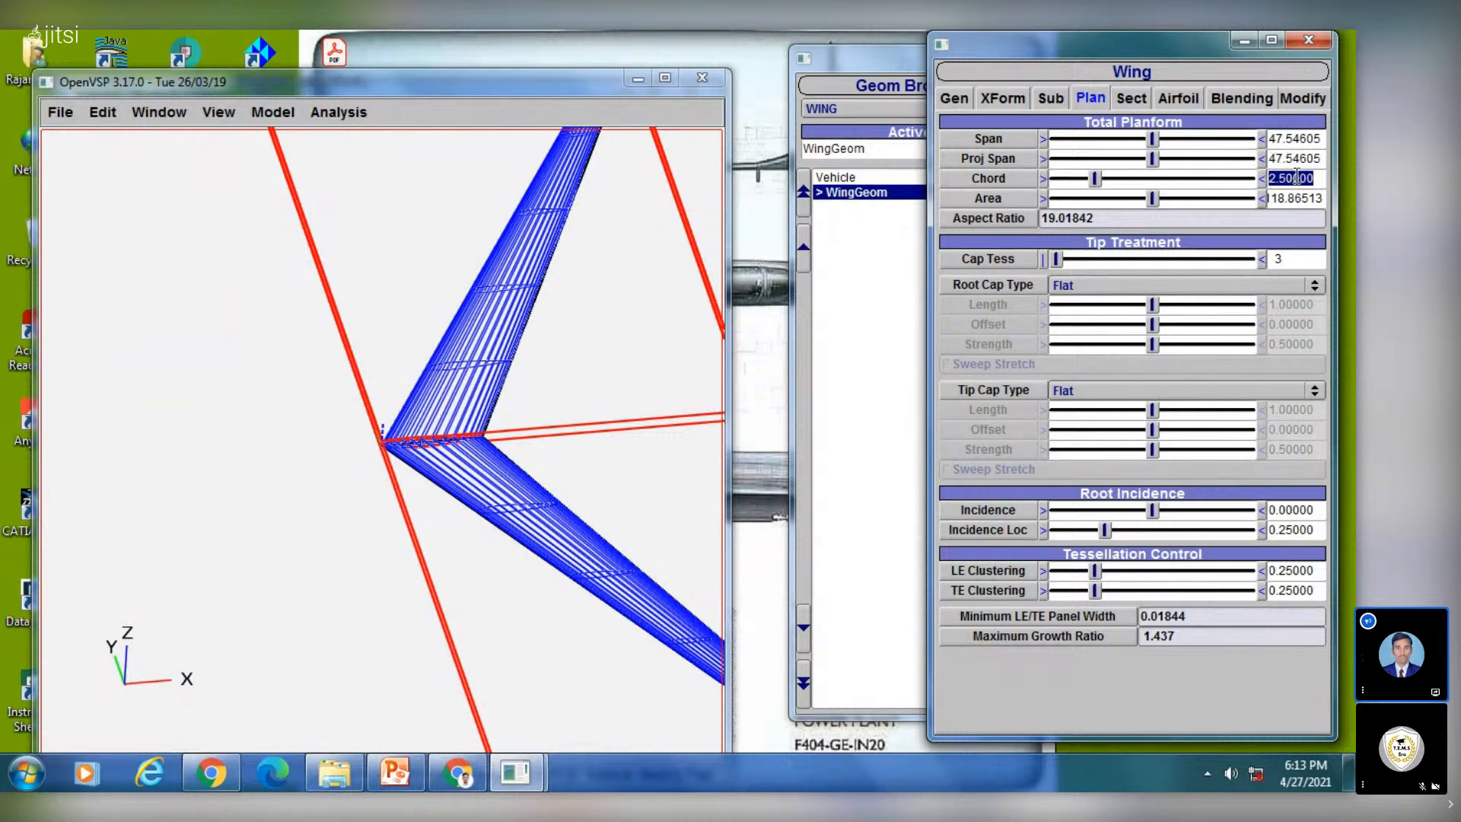
{"action": "left_click", "coordinate": [396, 773]}
{"action": "left_click", "coordinate": [397, 773]}
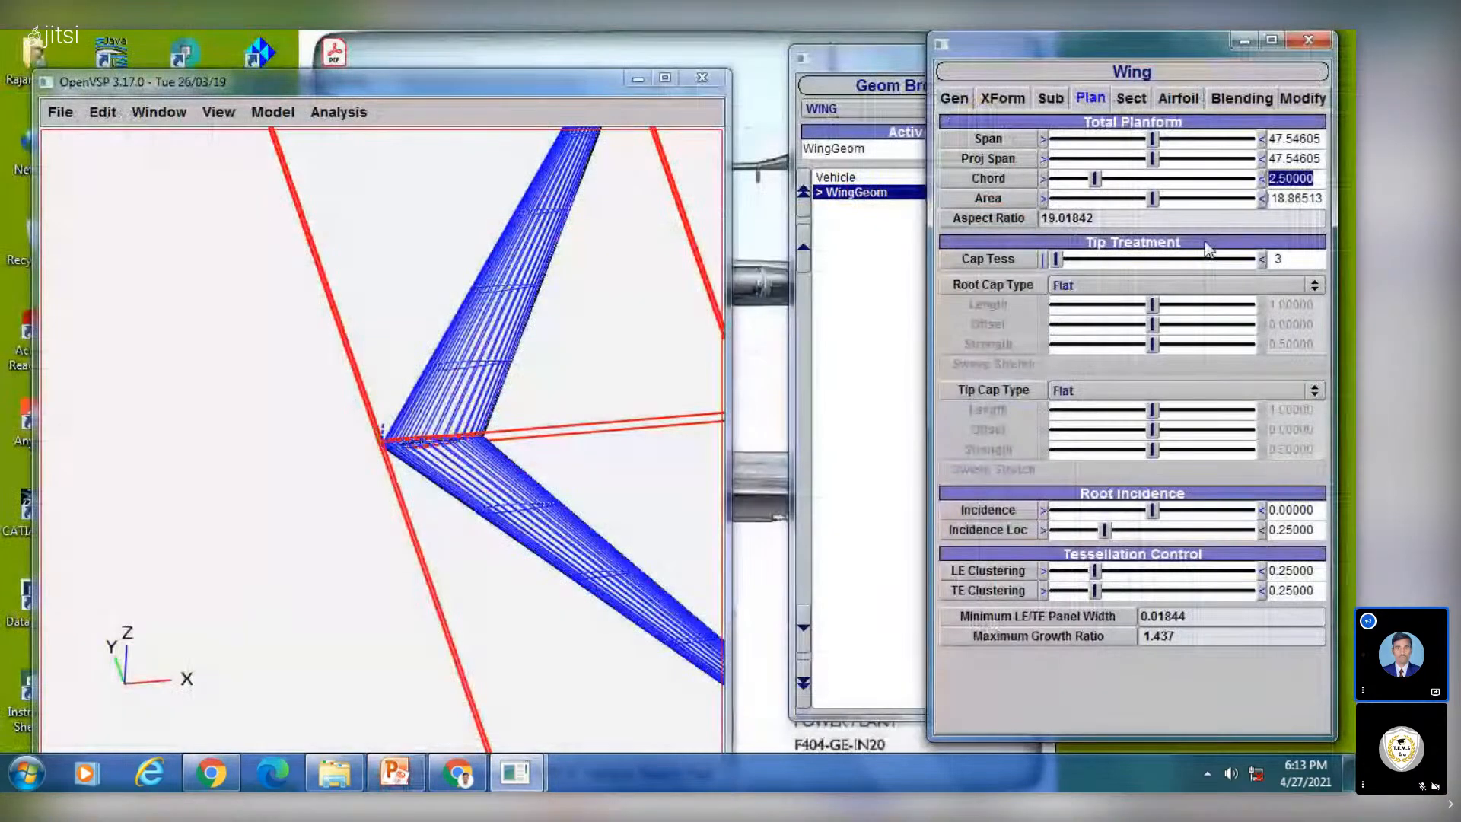
{"action": "type", "text": "9"}
{"action": "key", "text": "Return"}
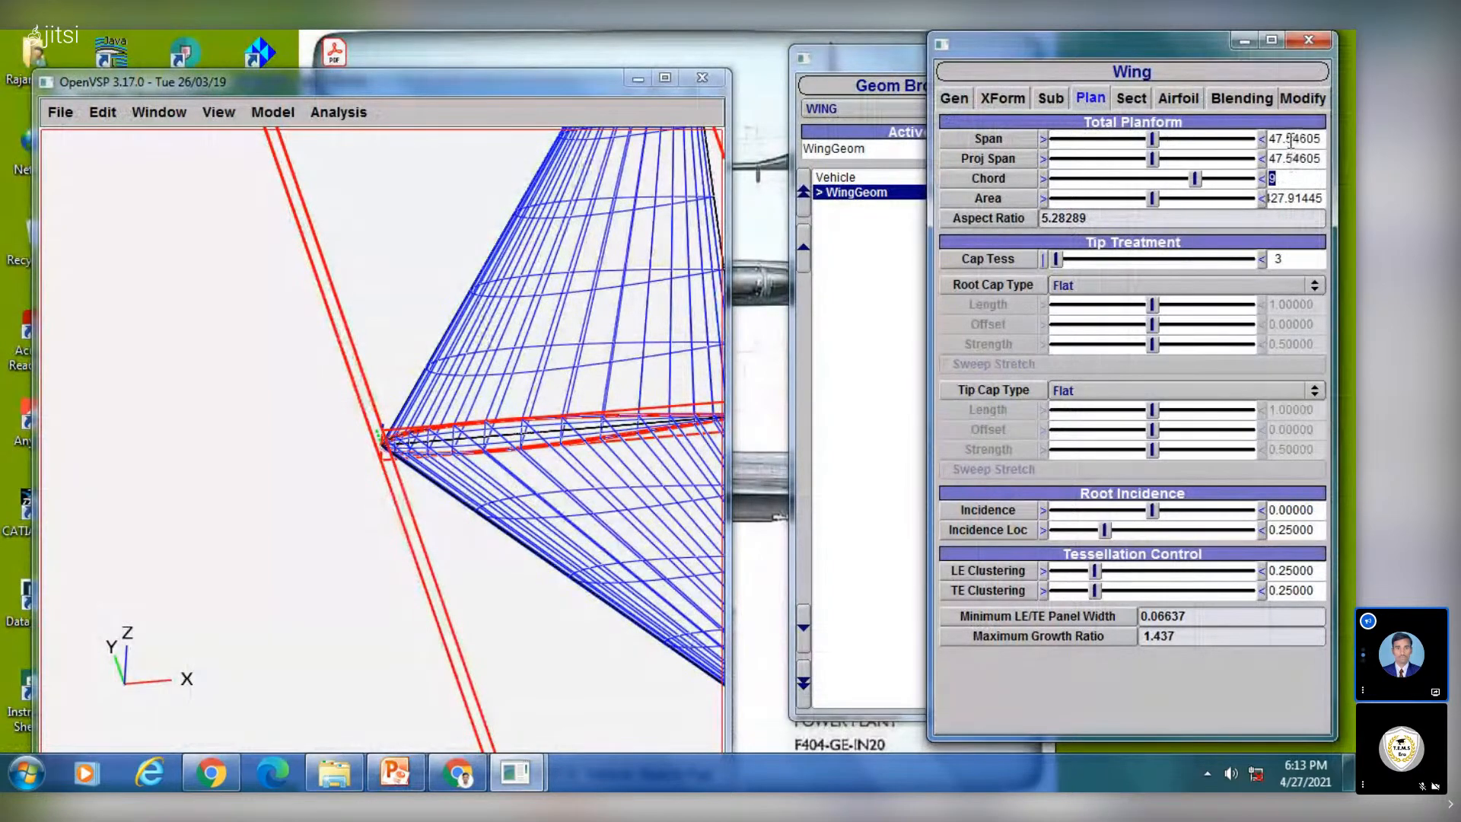
Try out larger planform values, raising the span to about 51.35 and varying the chord between about 9.5 and 11.7
{"action": "left_click", "coordinate": [1290, 199]}
{"action": "left_click", "coordinate": [1189, 137]}
{"action": "left_click_drag", "start_coordinate": [1188, 137], "coordinate": [1165, 138]}
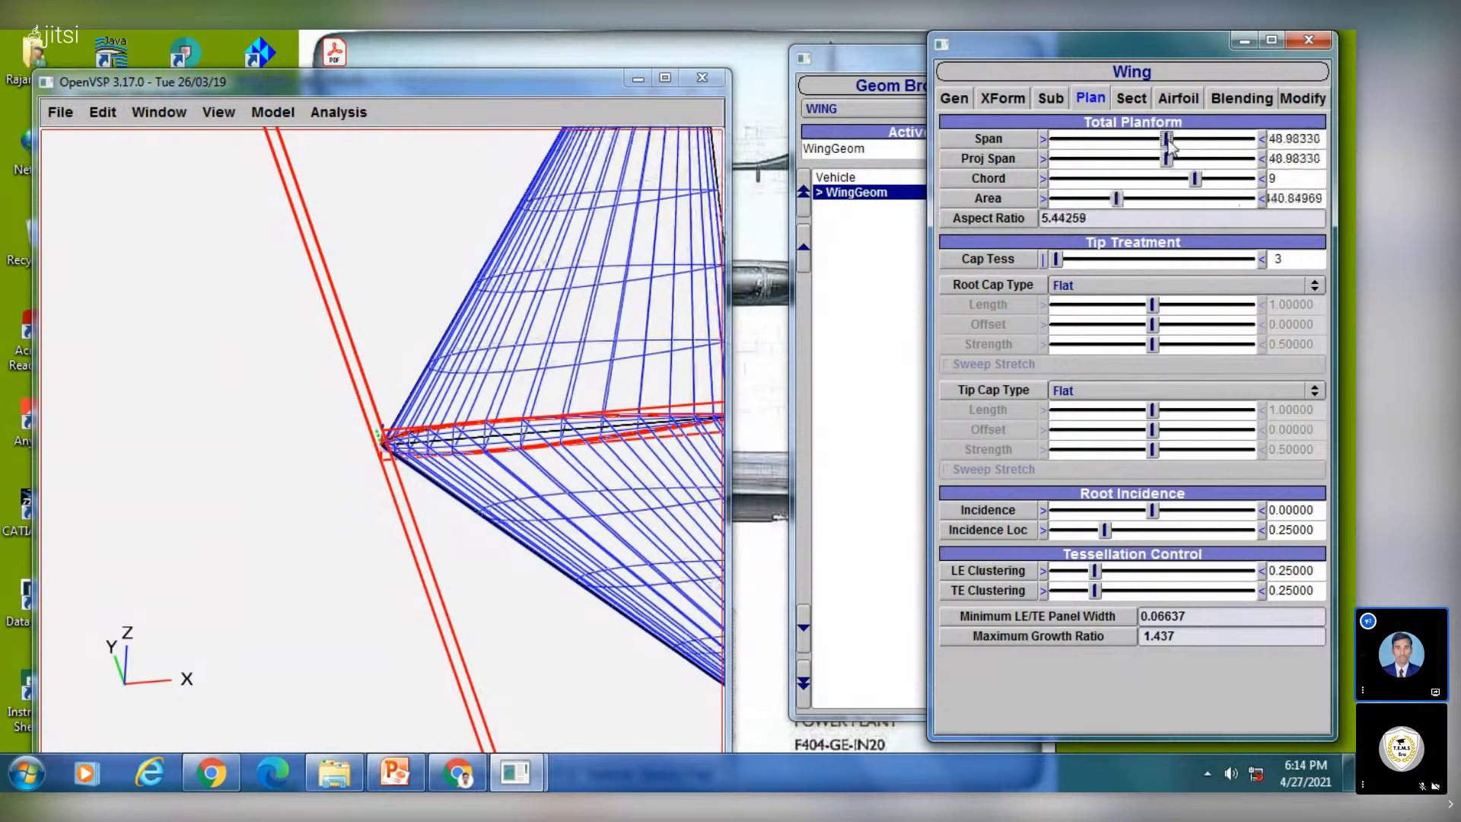
{"action": "left_click", "coordinate": [1189, 138]}
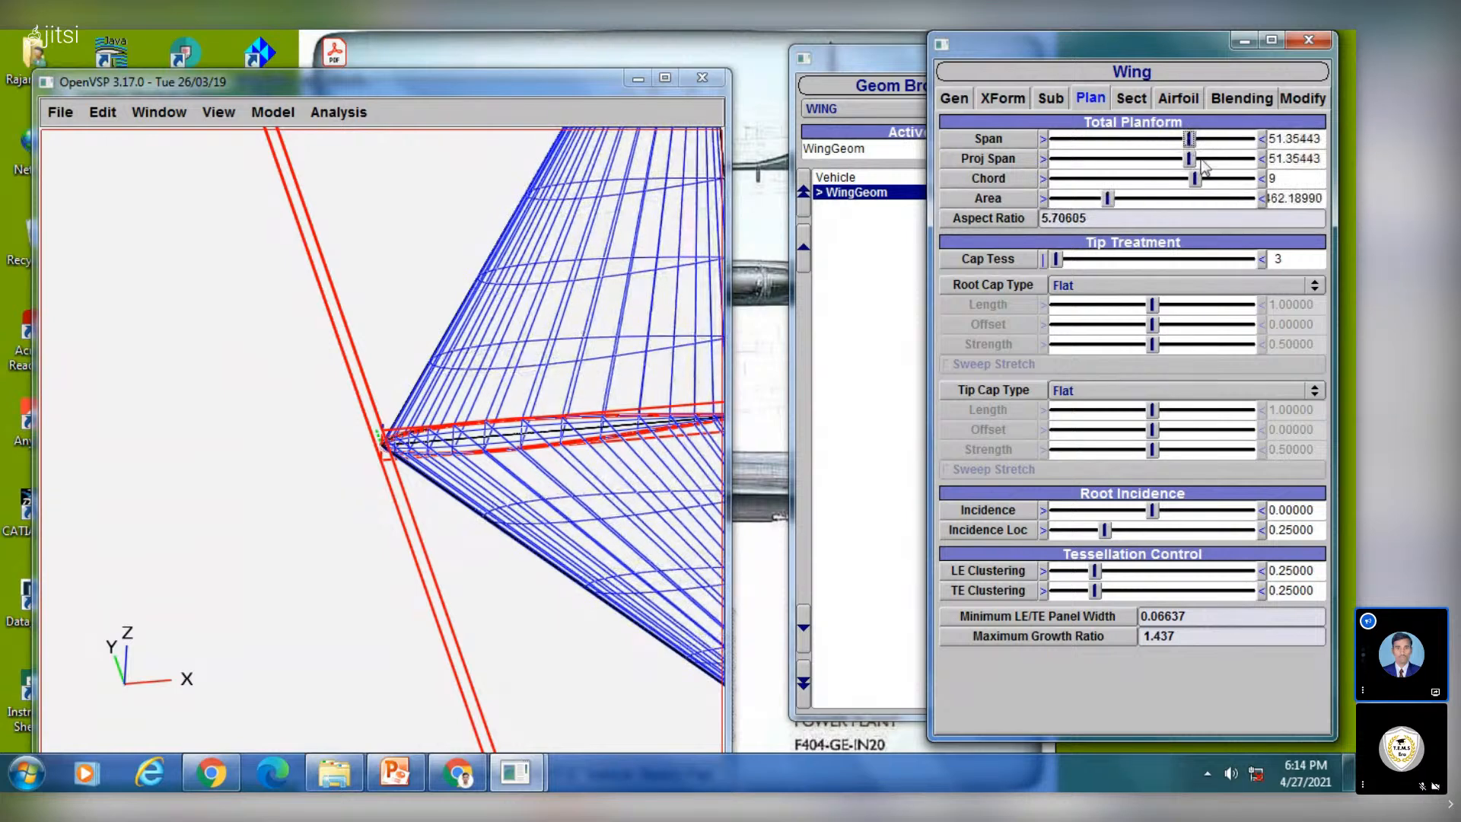
{"action": "left_click", "coordinate": [1228, 178]}
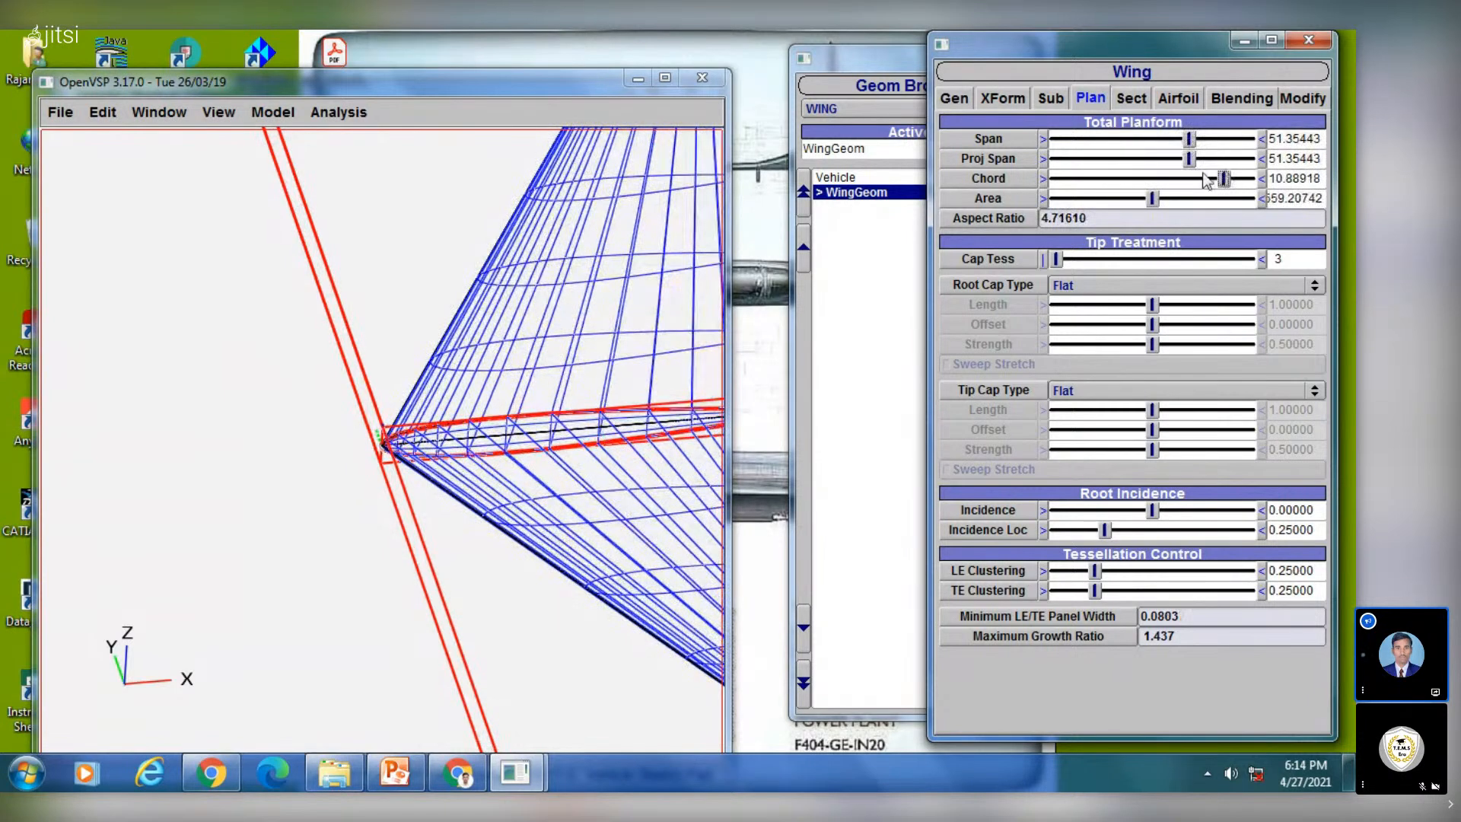
{"action": "left_click", "coordinate": [1202, 178]}
{"action": "left_click", "coordinate": [1233, 176]}
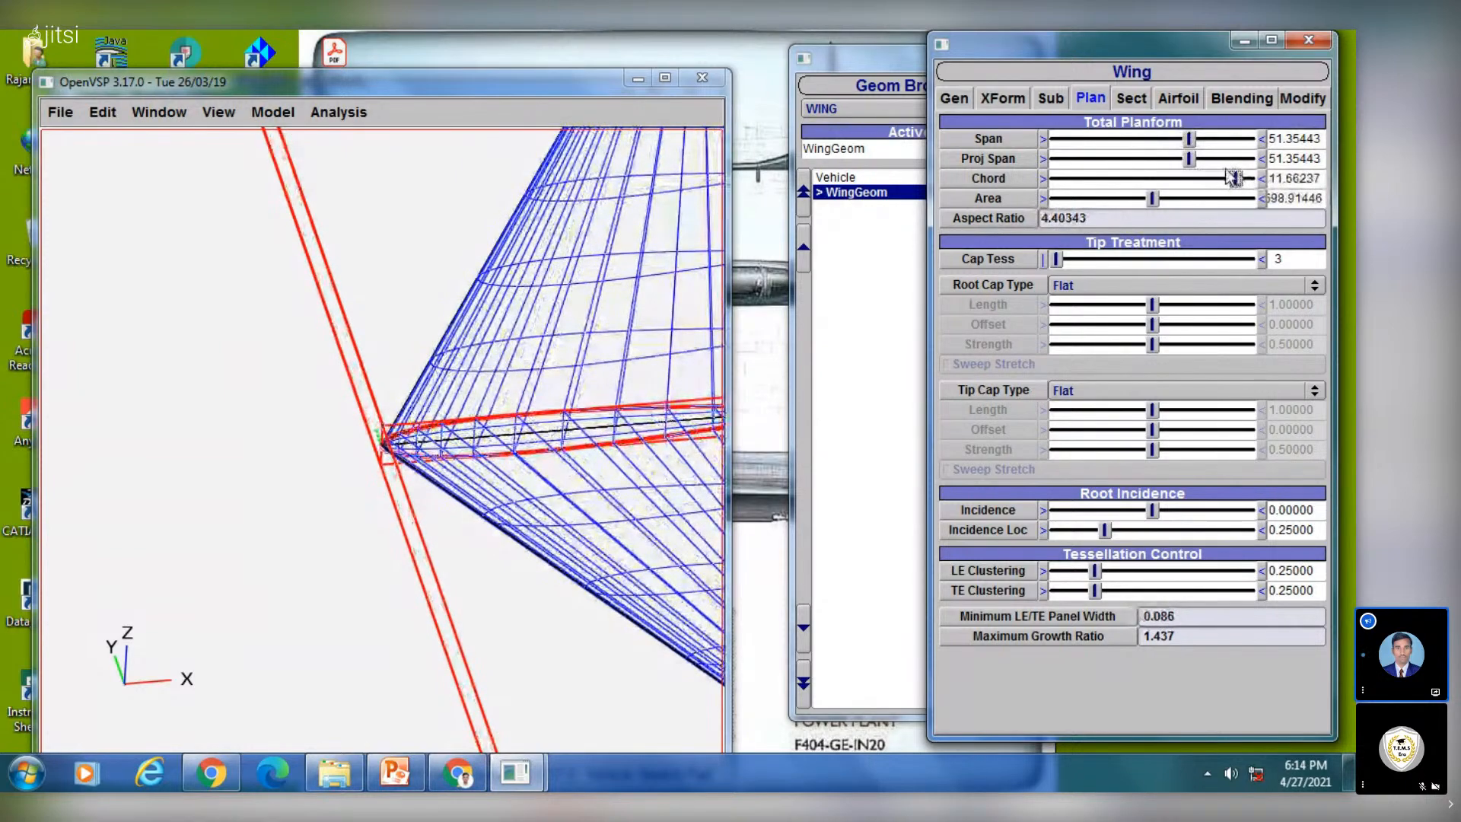
{"action": "left_click", "coordinate": [1207, 176]}
{"action": "left_click", "coordinate": [1232, 176]}
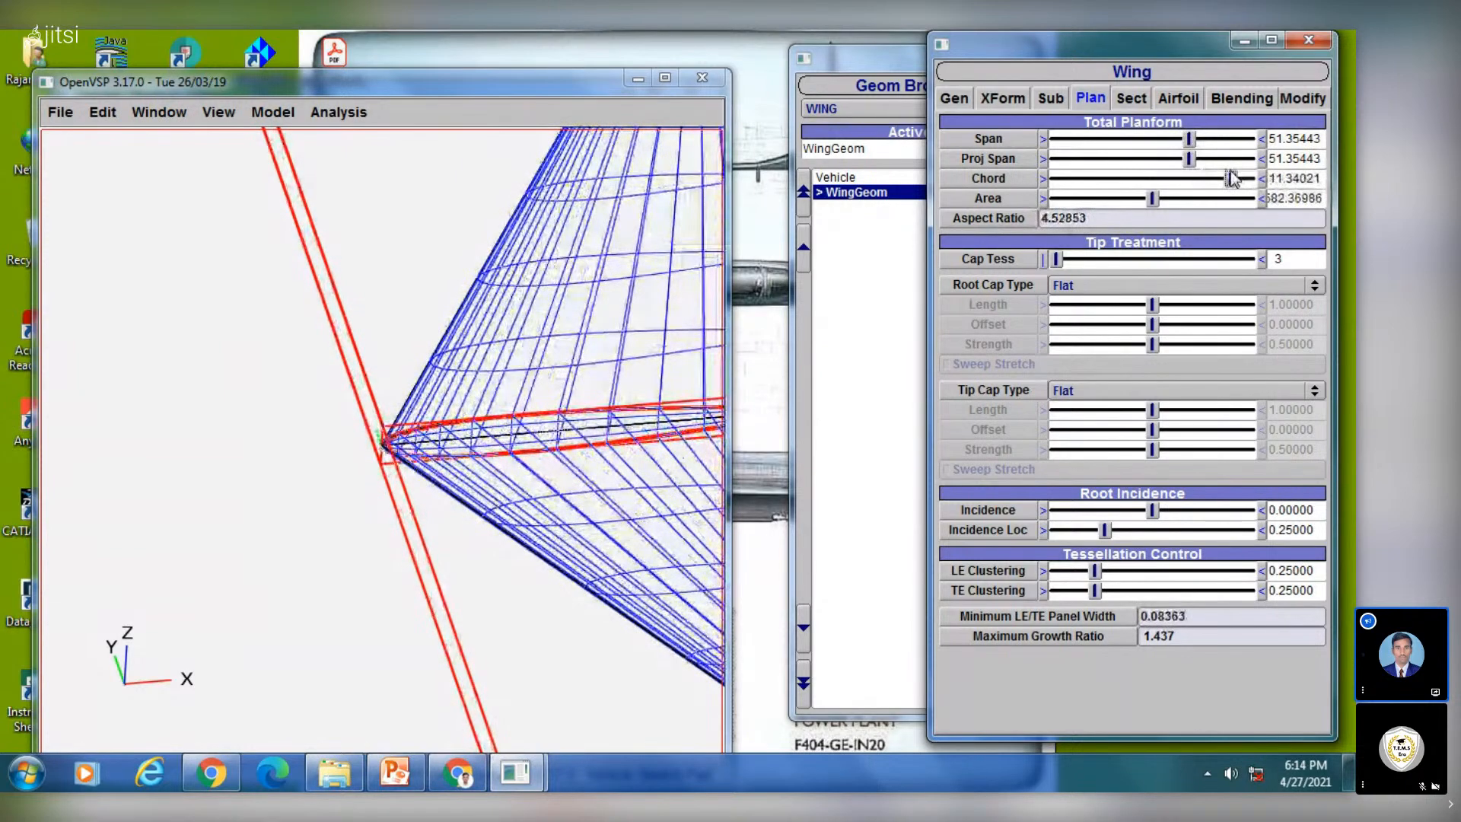
{"action": "left_click", "coordinate": [1202, 177]}
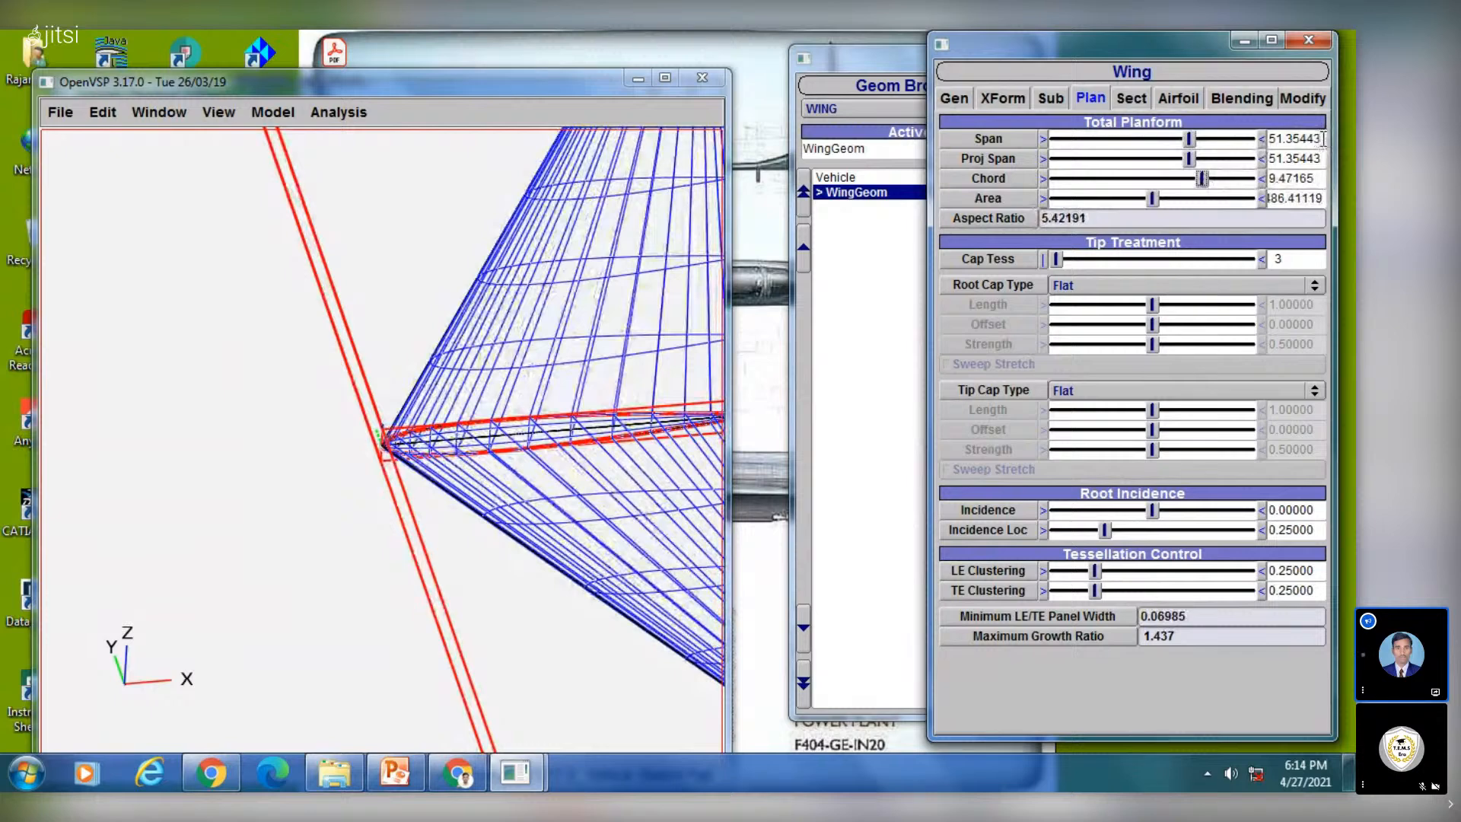
Set the wing's total span back to 47.54605 and its chord to 9, following the given data
{"action": "double_click", "coordinate": [1278, 138]}
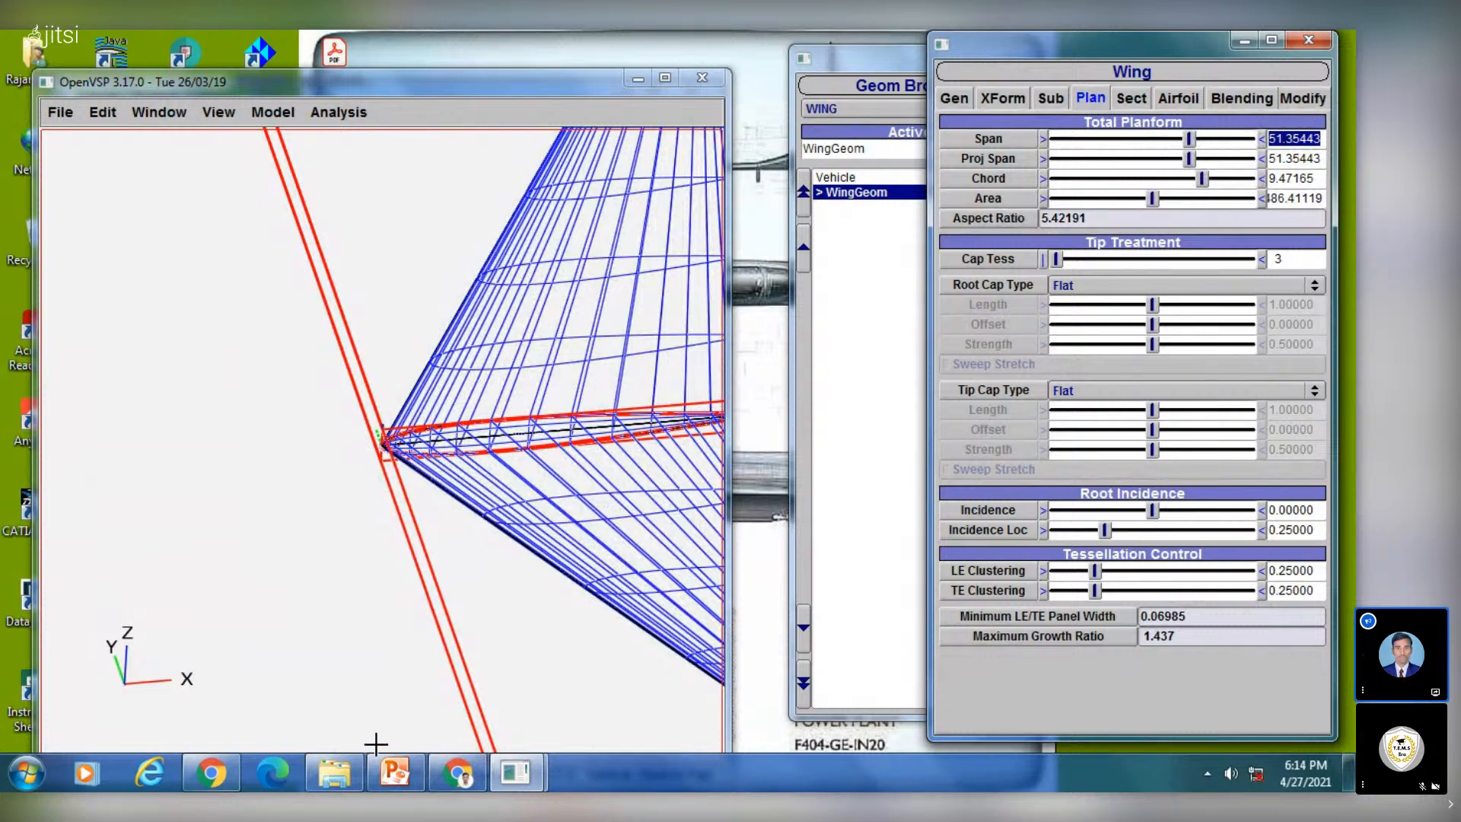
{"action": "left_click", "coordinate": [397, 773]}
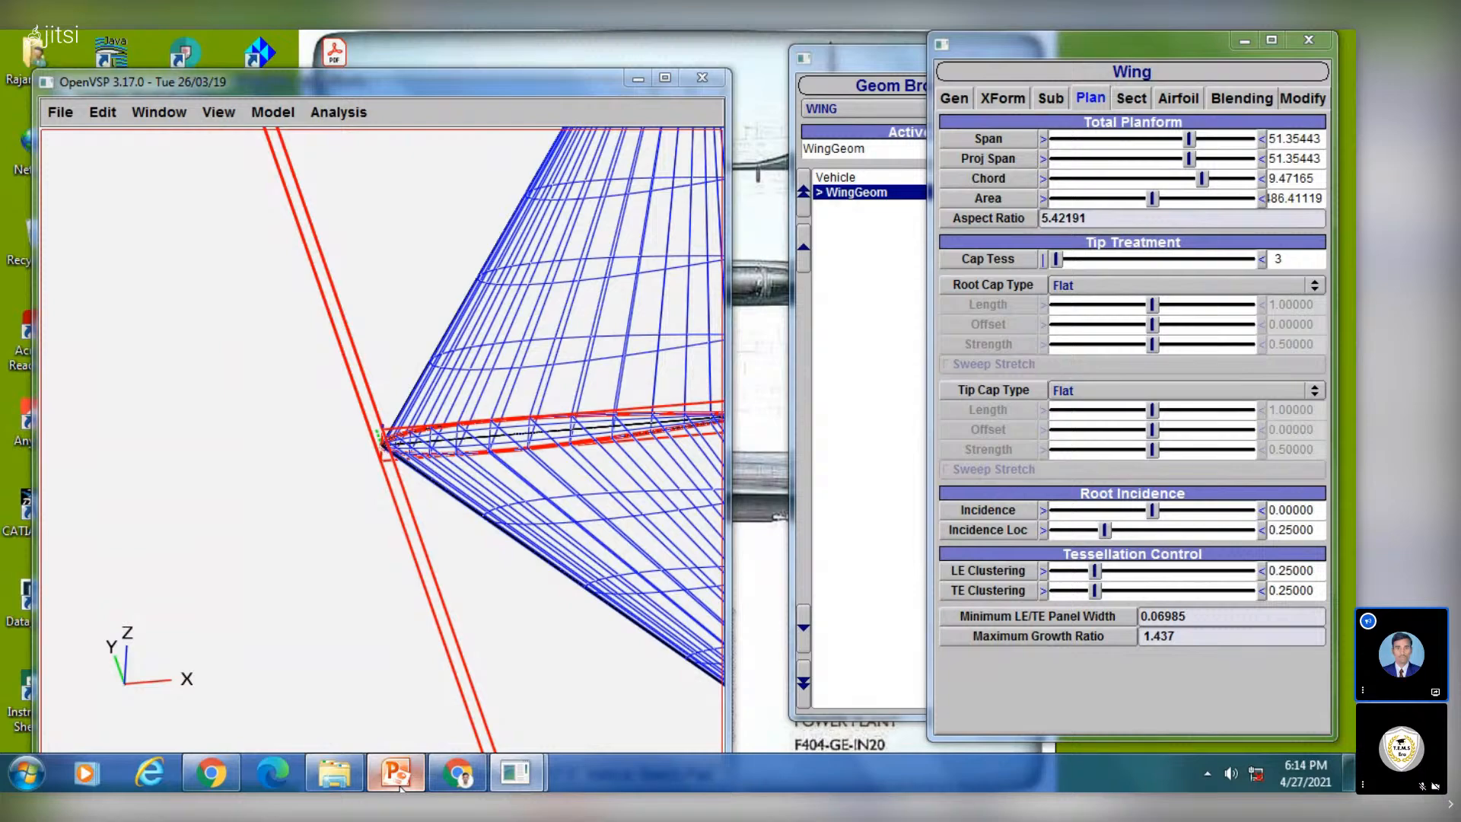
{"action": "type", "text": "47."}
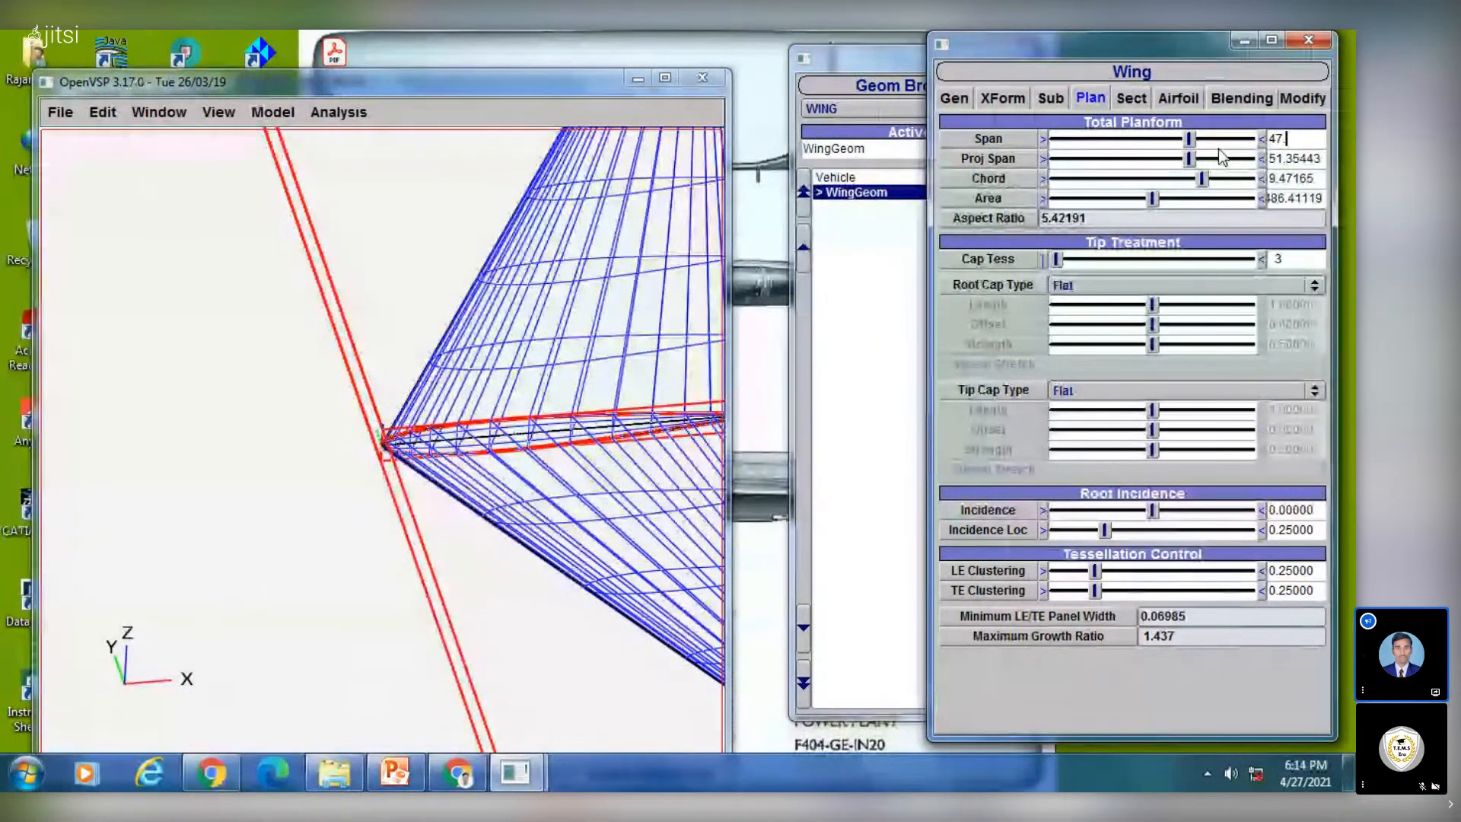
{"action": "type", "text": "5460"}
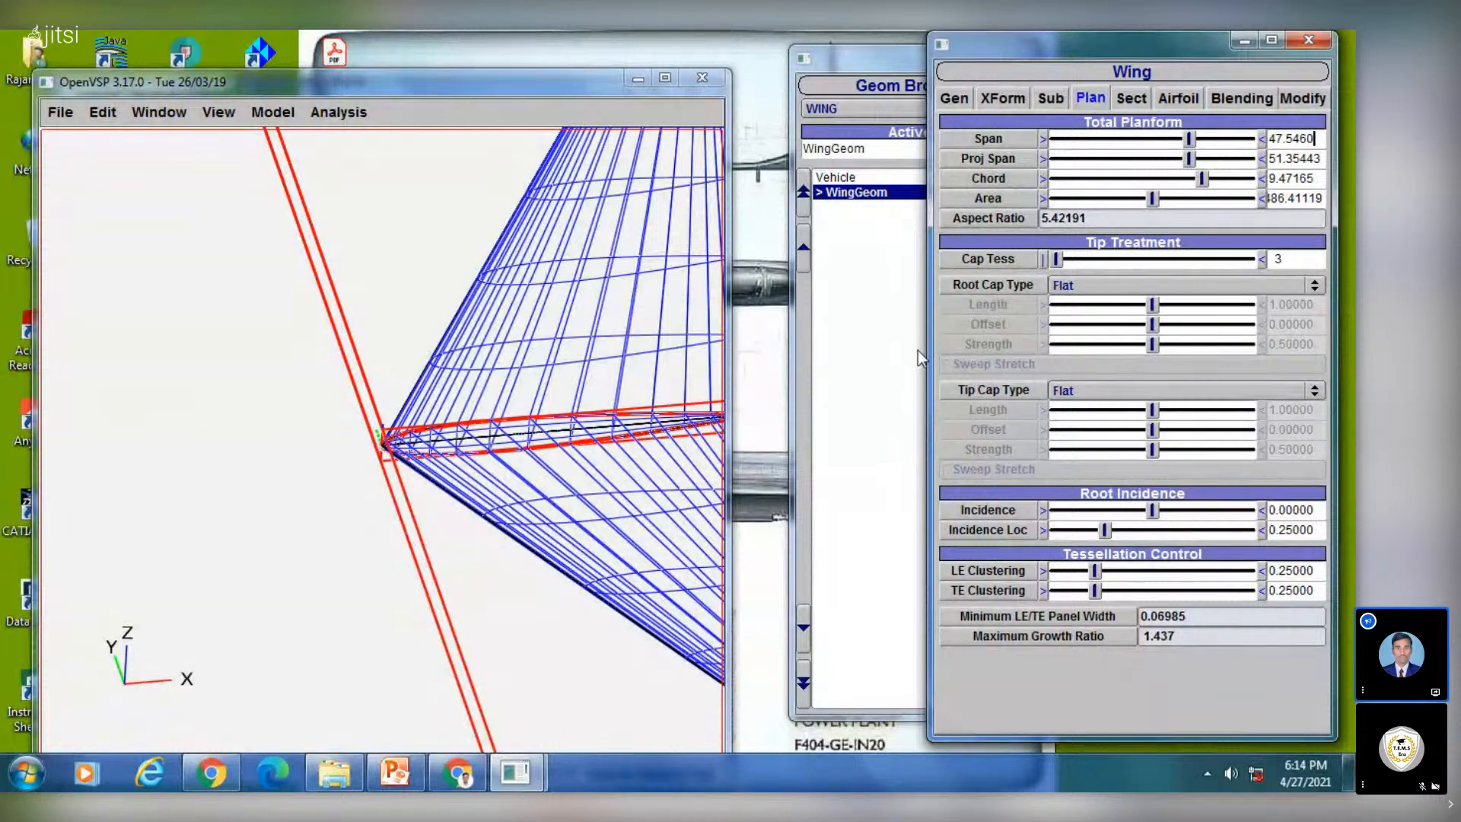
{"action": "type", "text": "5"}
{"action": "key", "text": "Return"}
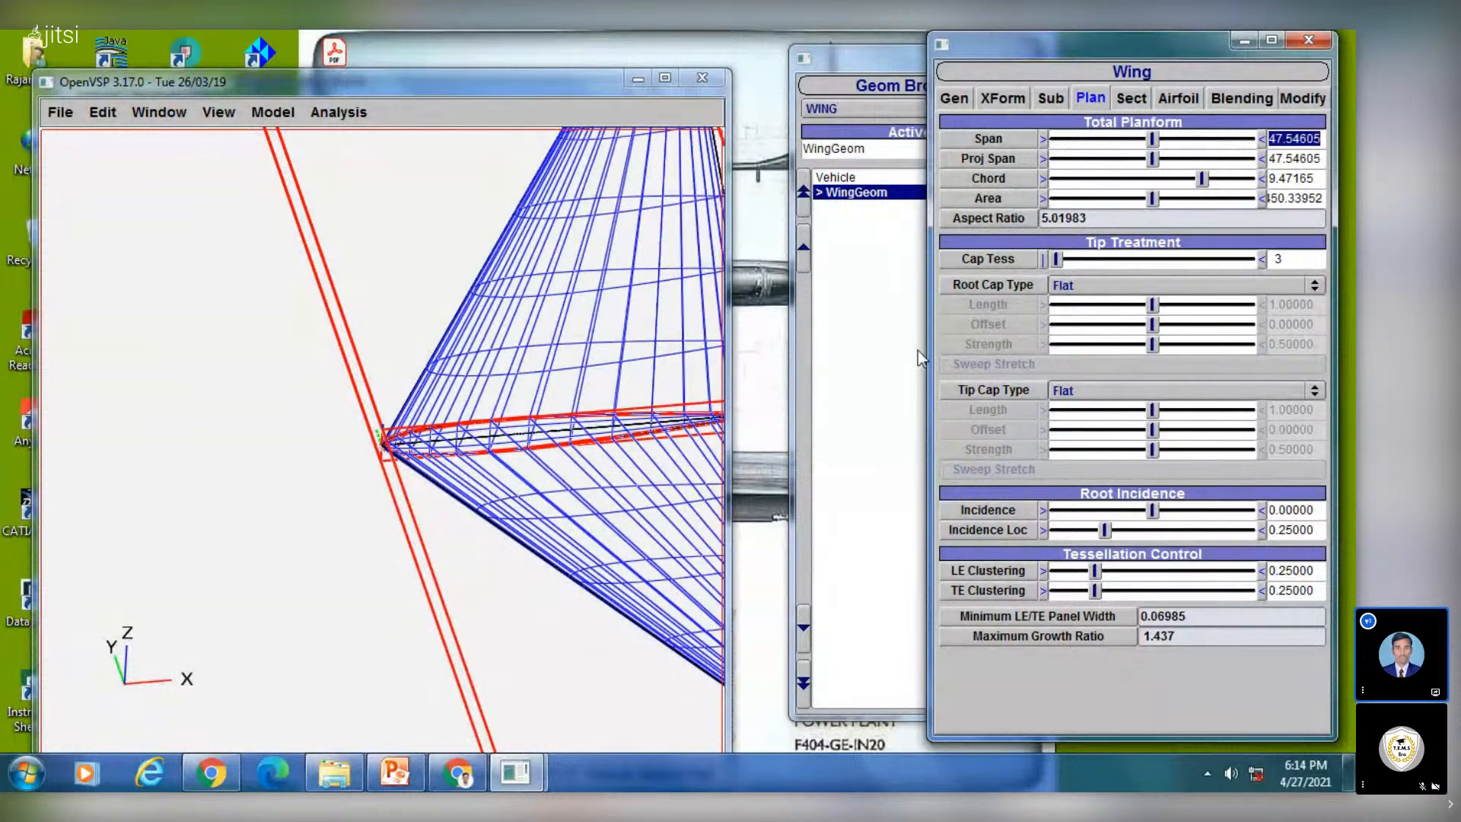
{"action": "key", "text": "Tab"}
{"action": "key", "text": "Tab"}
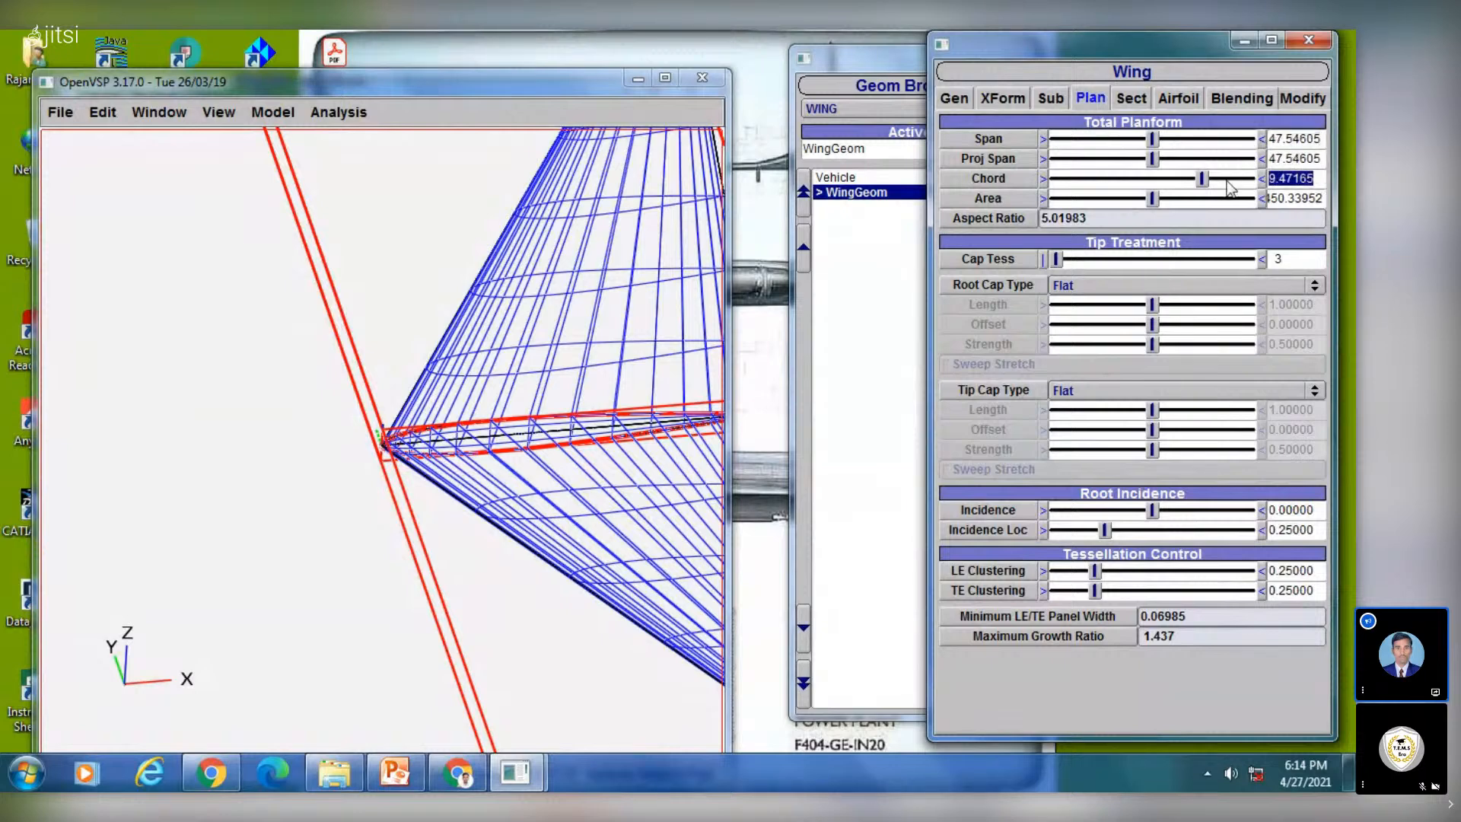
{"action": "type", "text": "9"}
{"action": "key", "text": "Return"}
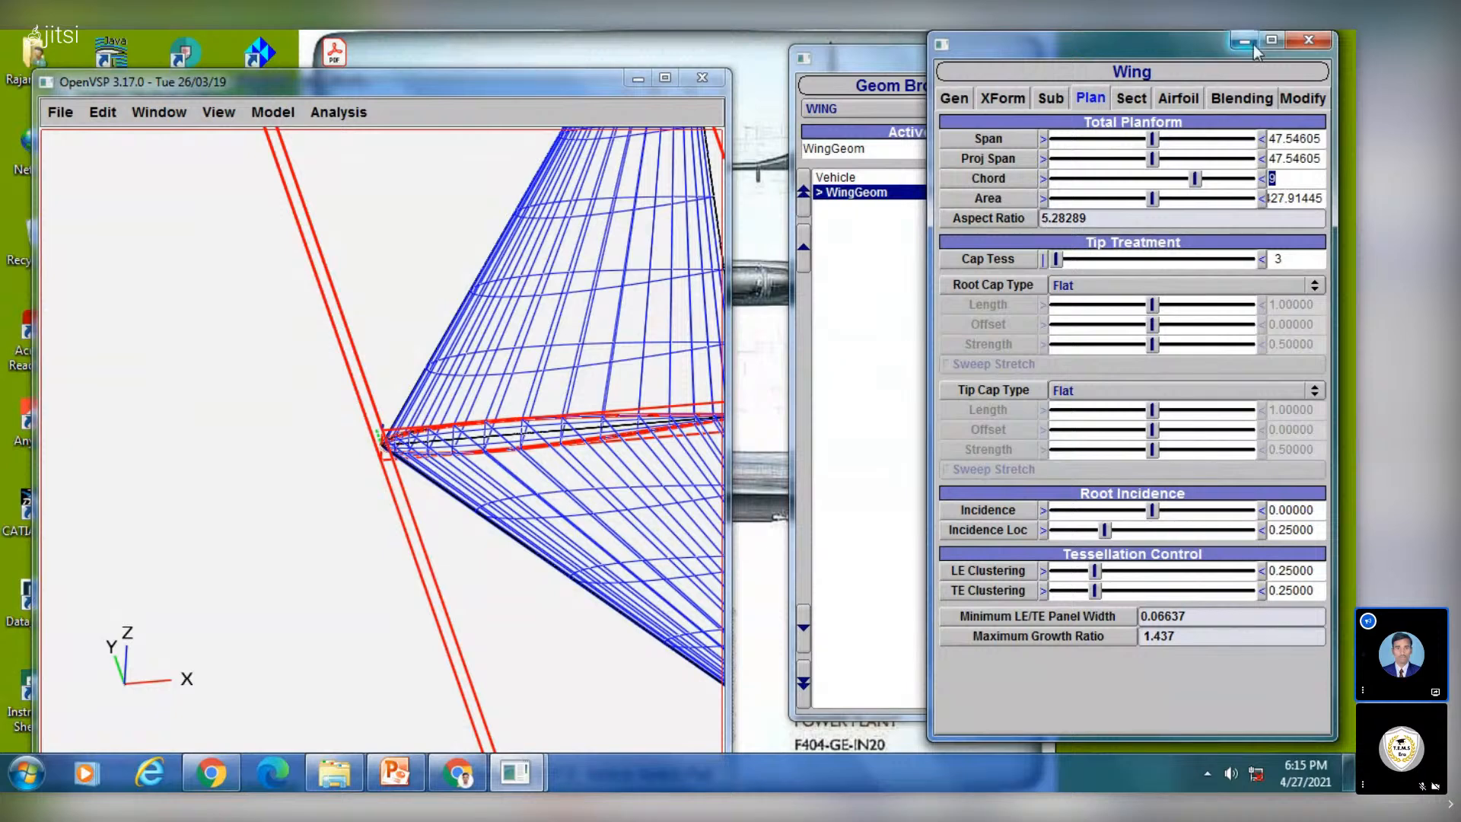
Open the wing's section settings, and review the horizontal stabilizer views and the aircraft top view in the PowerPoint slides
{"action": "left_click", "coordinate": [1129, 98]}
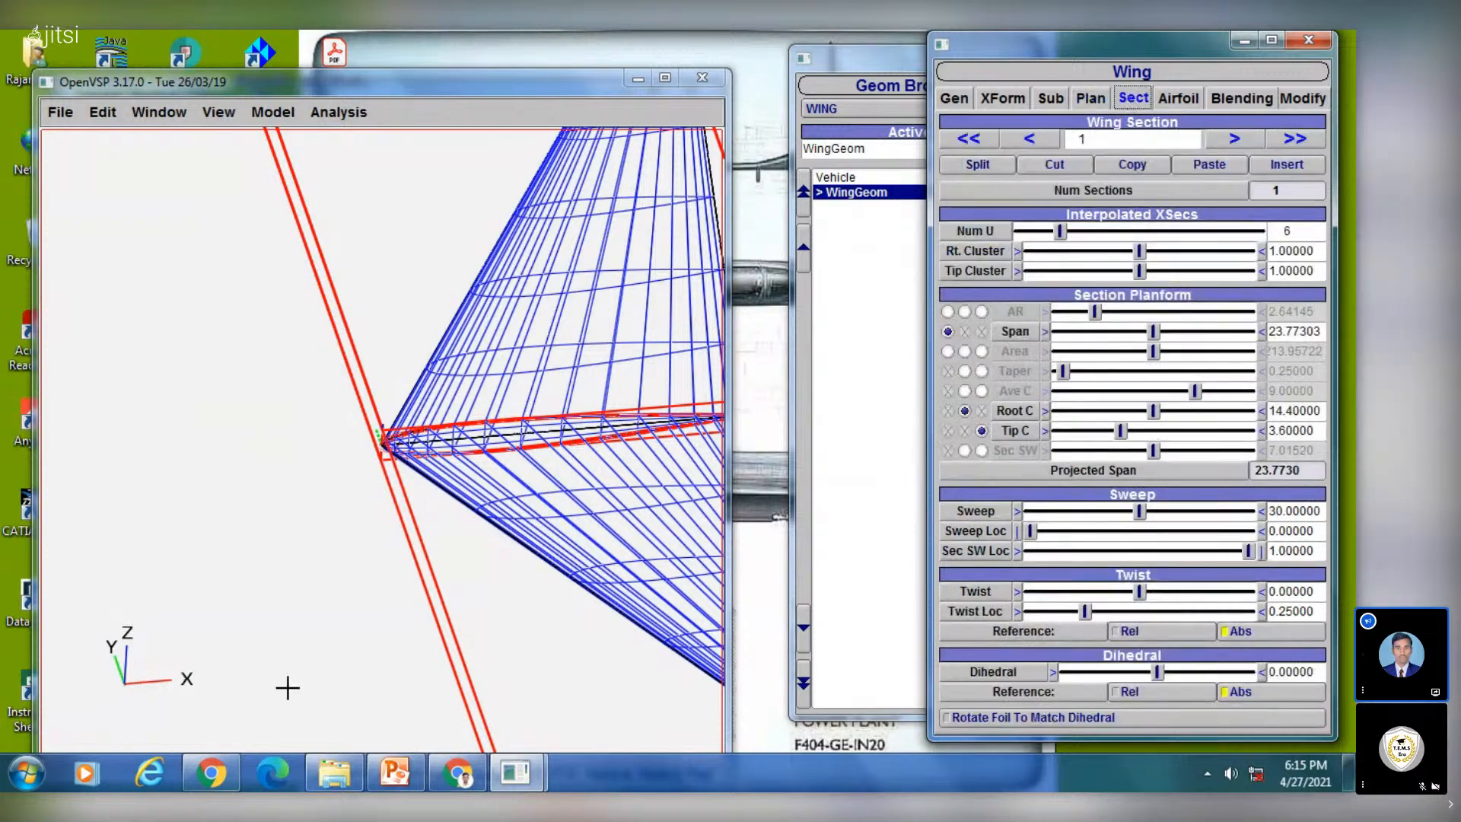
{"action": "left_click", "coordinate": [394, 783]}
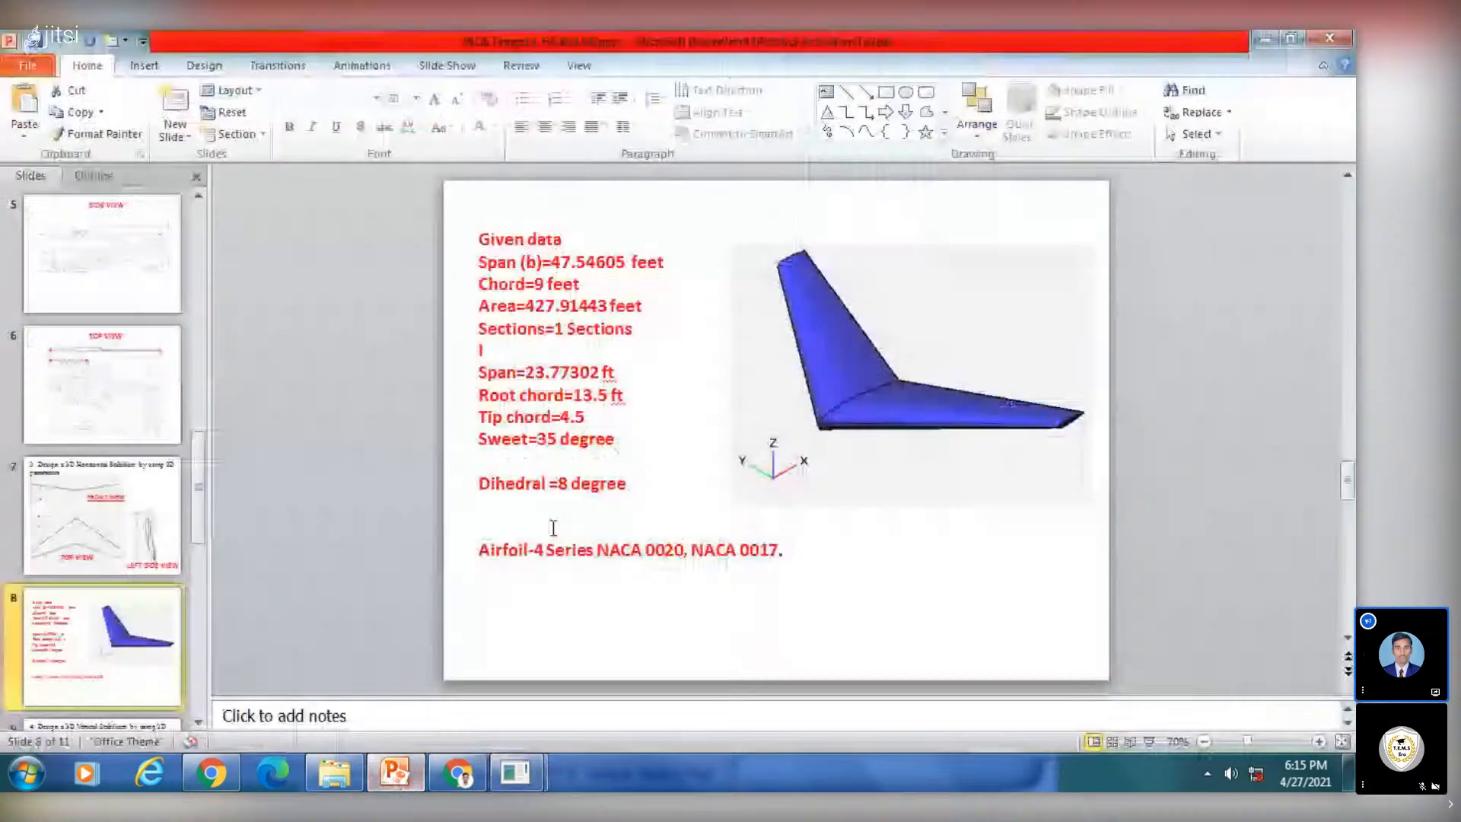
{"action": "left_click", "coordinate": [106, 499]}
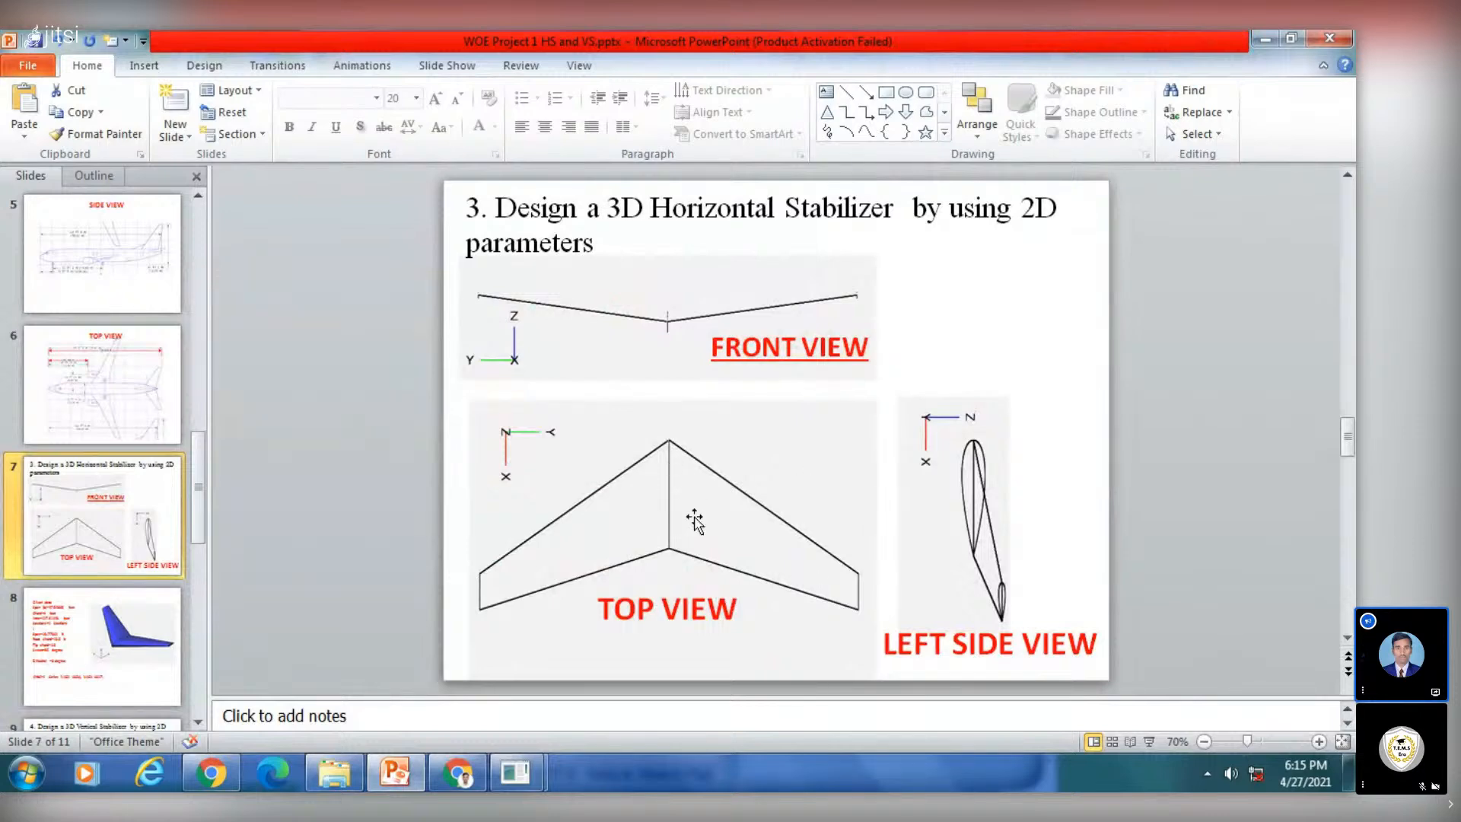
{"action": "left_click", "coordinate": [118, 297]}
{"action": "left_click", "coordinate": [122, 420]}
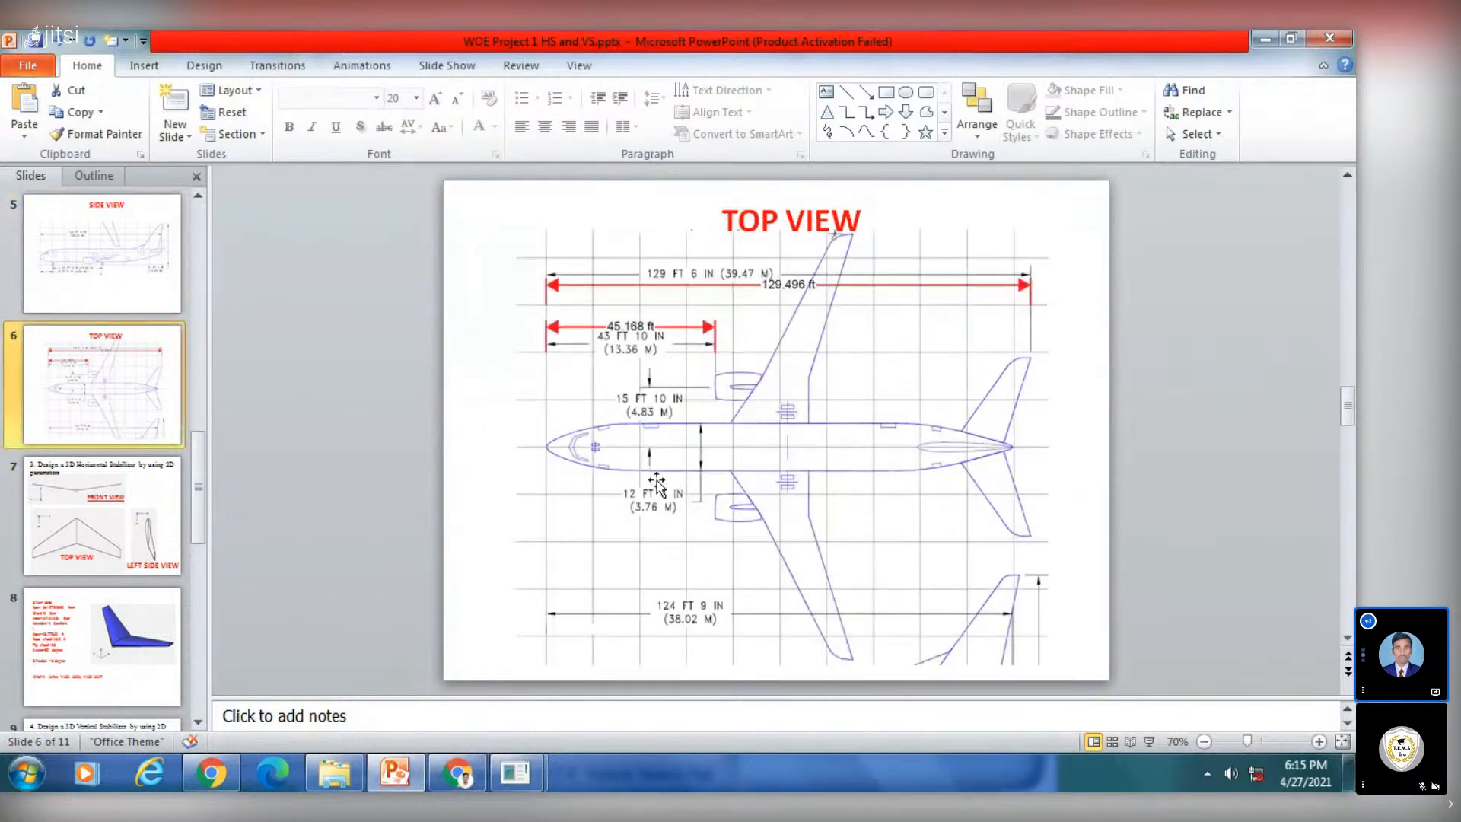
{"action": "left_click", "coordinate": [393, 775]}
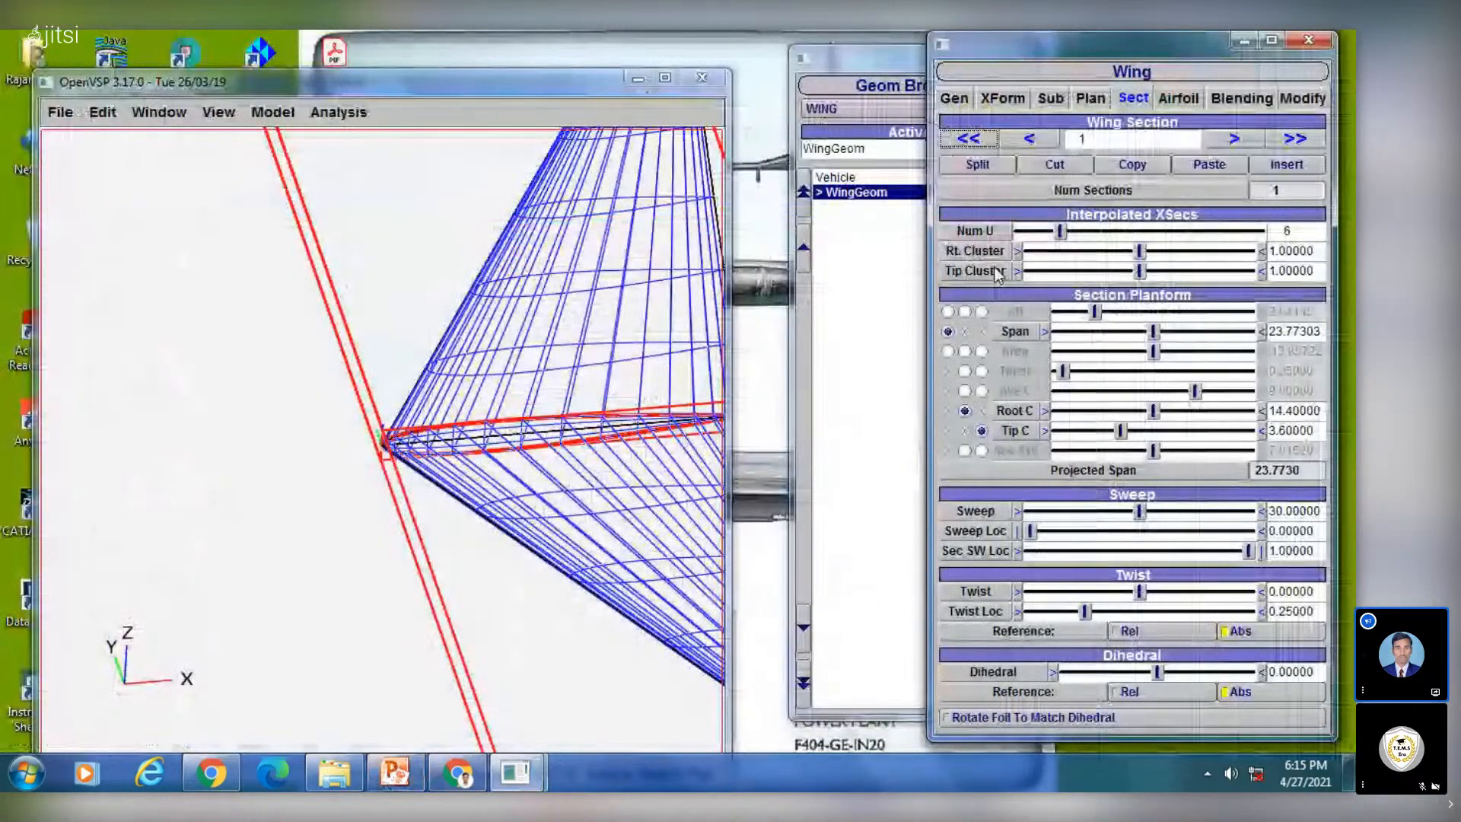
Set the root chord of wing section 1 to 13.5, taking the value from the given data slide in PowerPoint
{"action": "left_click", "coordinate": [487, 416]}
{"action": "scroll", "coordinate": [487, 417], "scroll_direction": "down", "scroll_amount": 5}
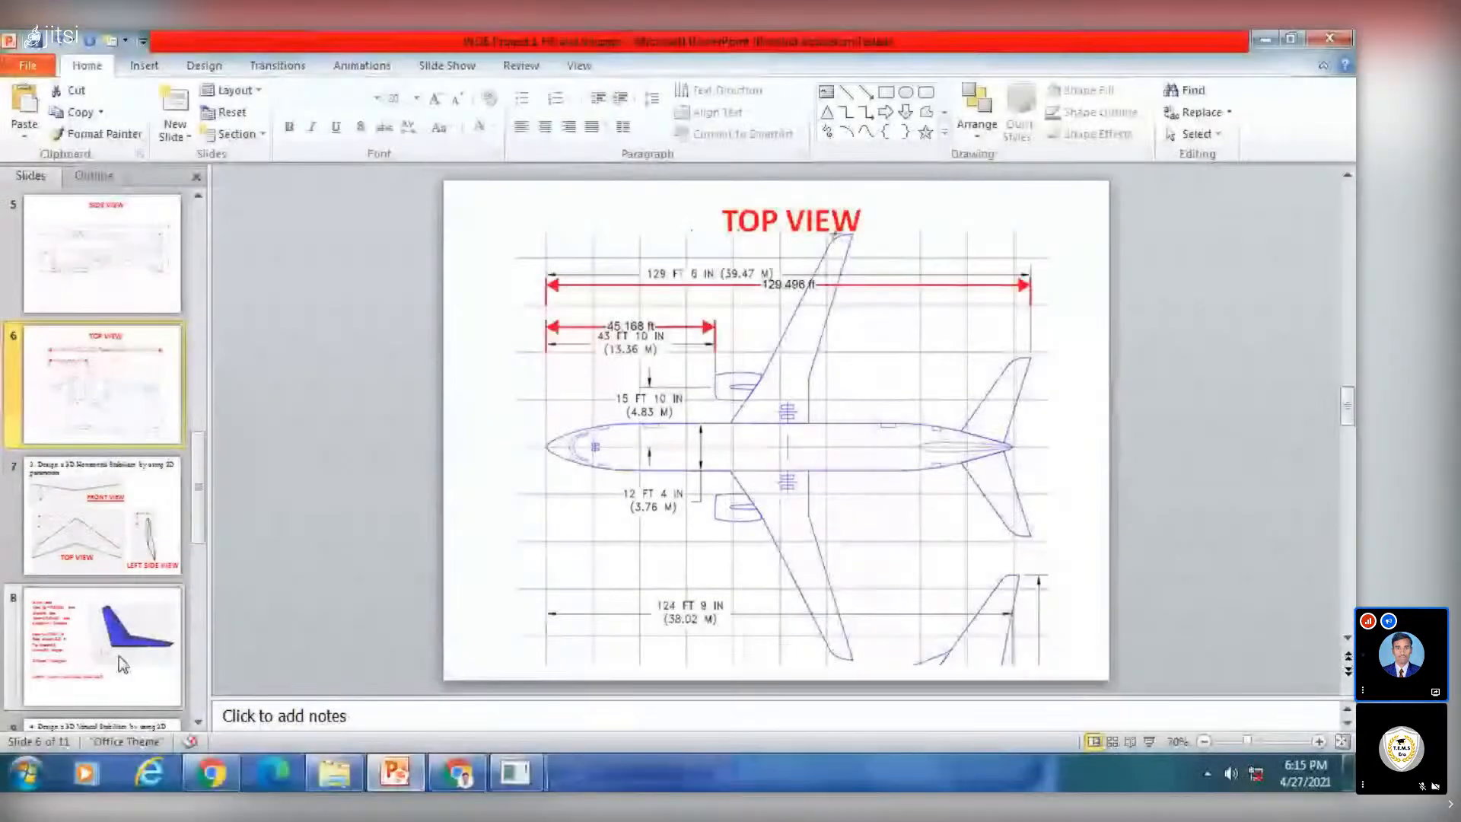
{"action": "left_click", "coordinate": [118, 656]}
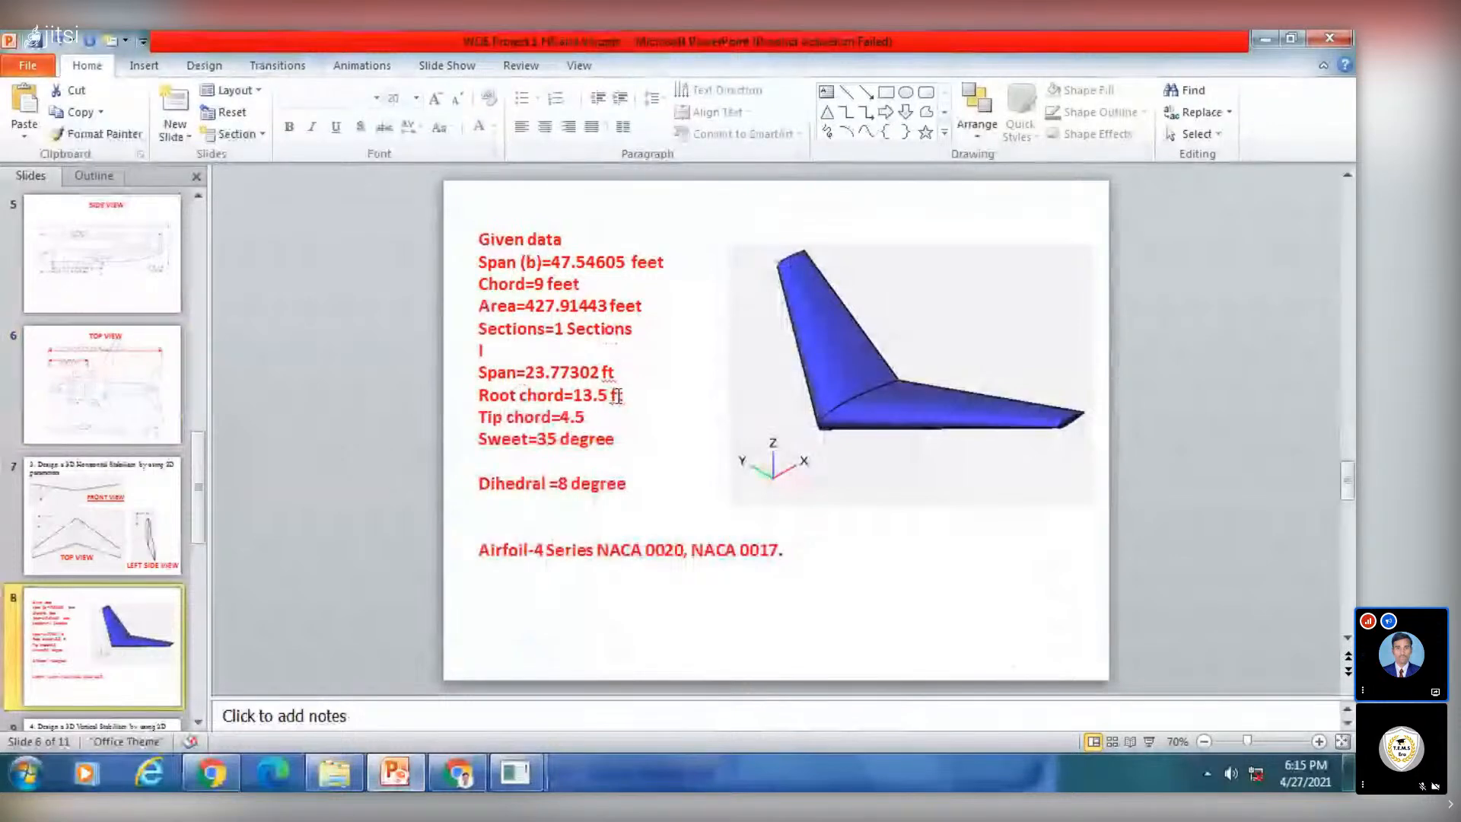
{"action": "mouse_move", "coordinate": [393, 772]}
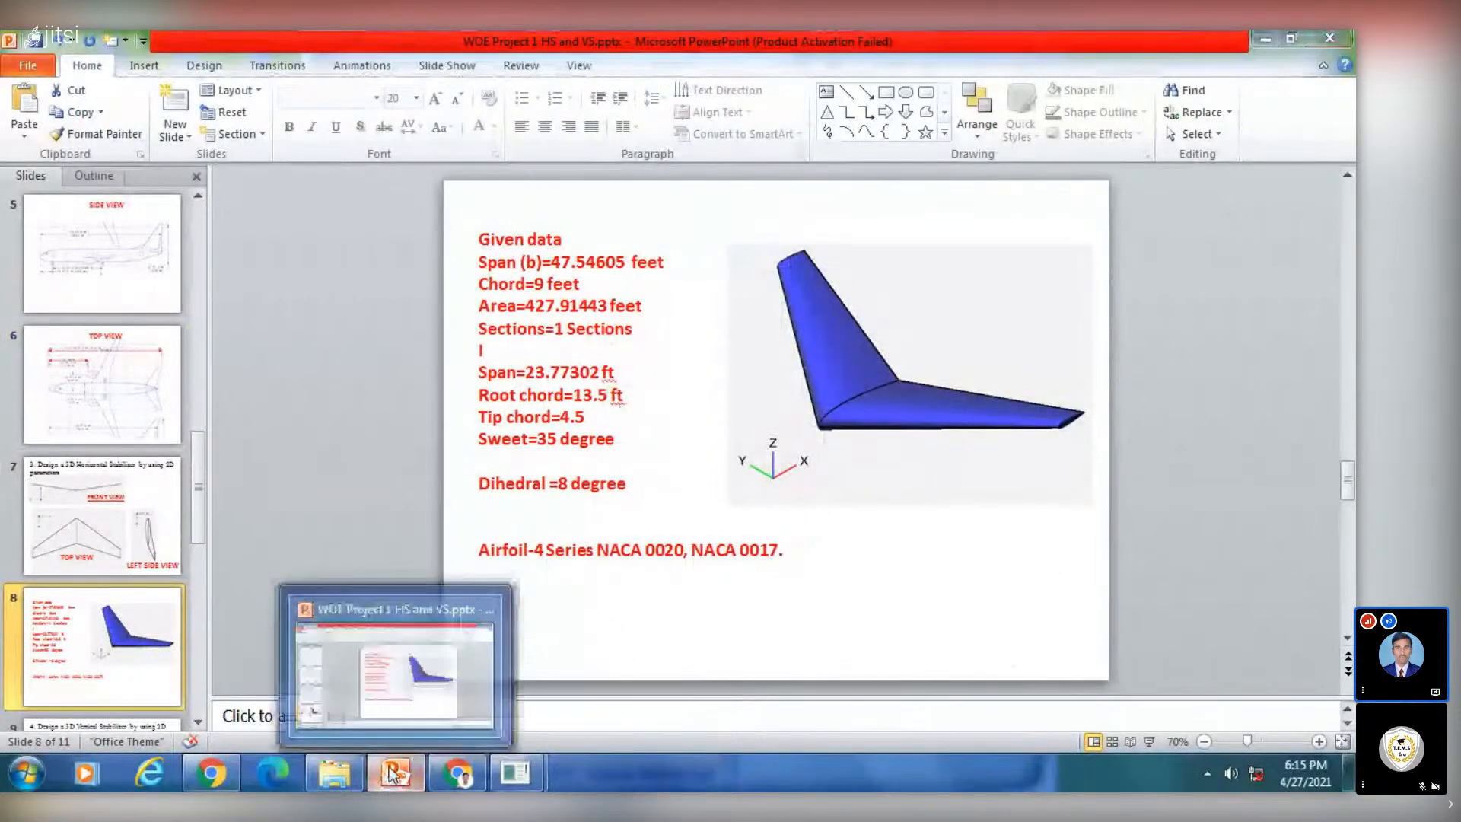
{"action": "left_click", "coordinate": [393, 772]}
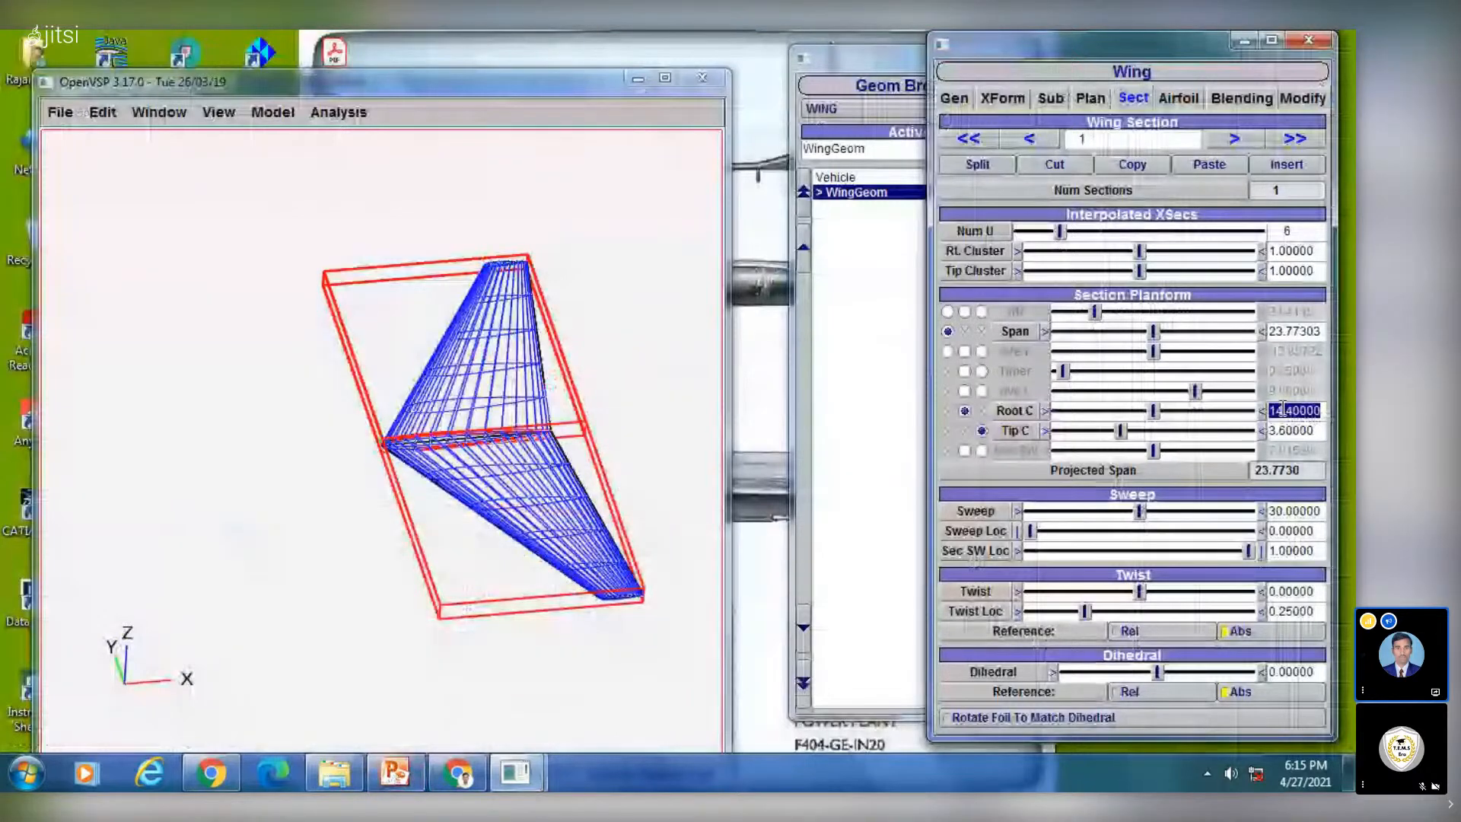
{"action": "type", "text": "13.5"}
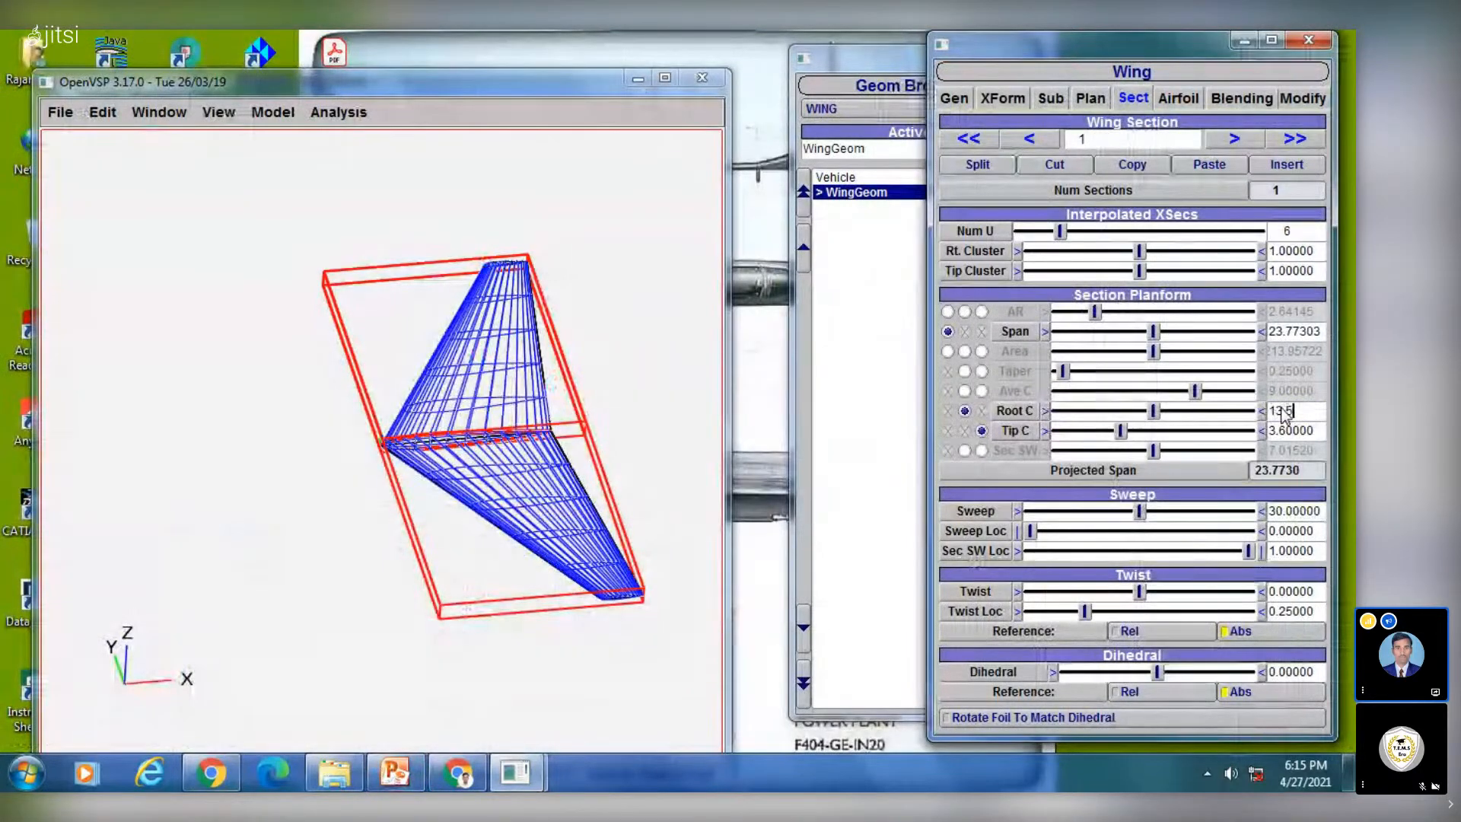
{"action": "key", "text": "Return"}
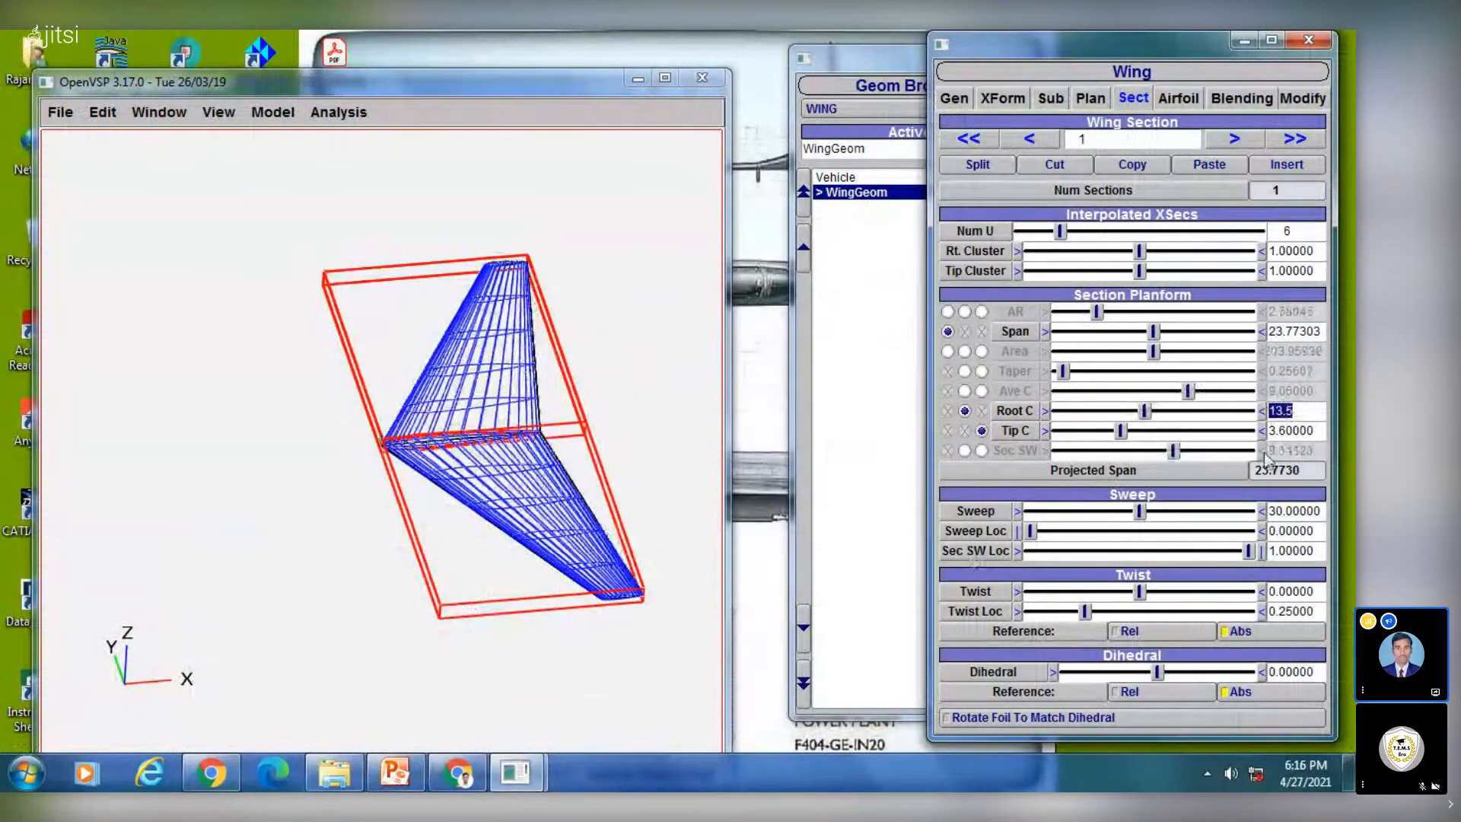
Check the given data slide in PowerPoint again, and set the tip chord of wing section 1 to 4.5
{"action": "left_click", "coordinate": [411, 775]}
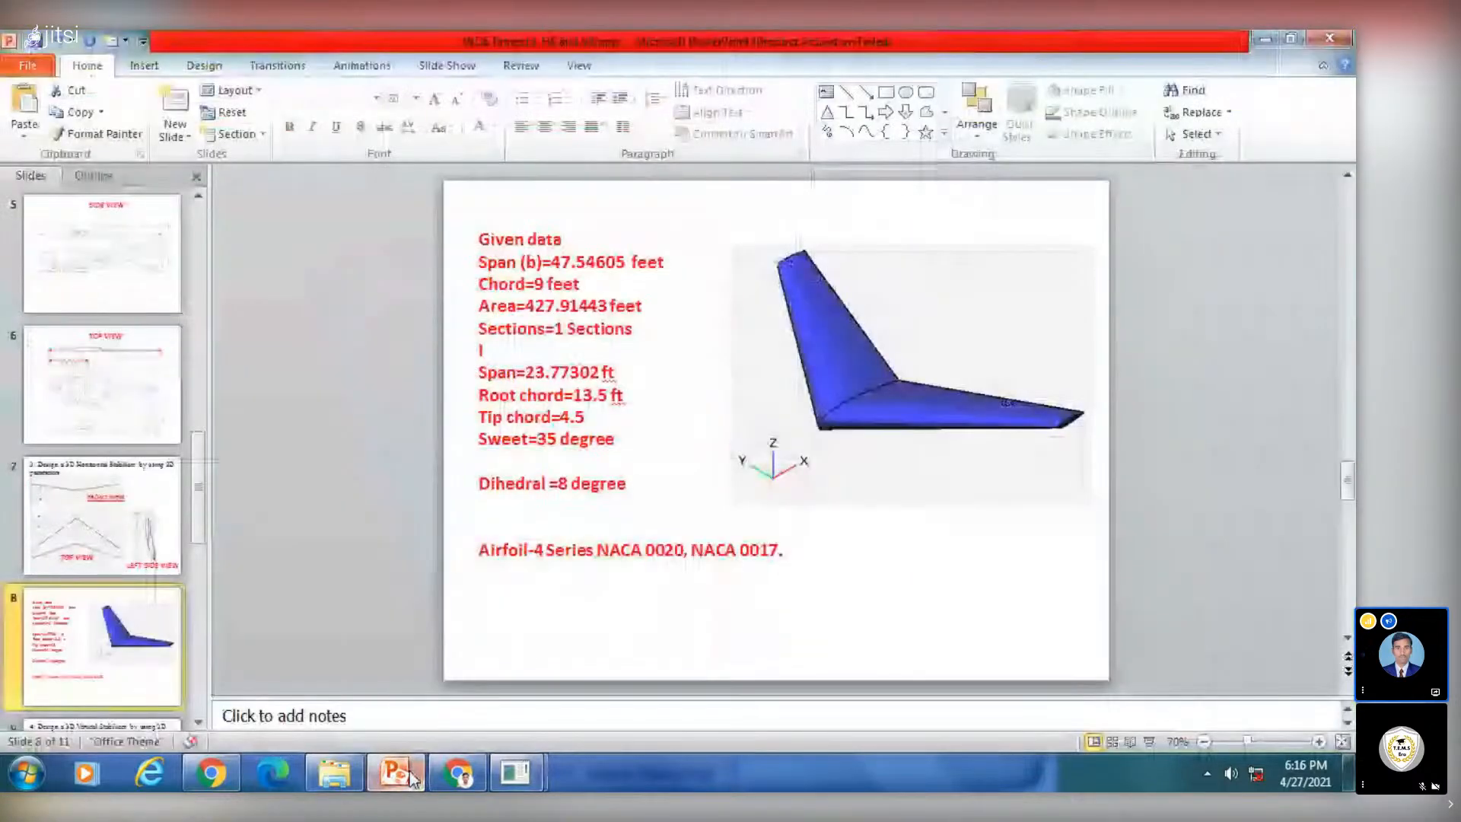
{"action": "left_click", "coordinate": [411, 774]}
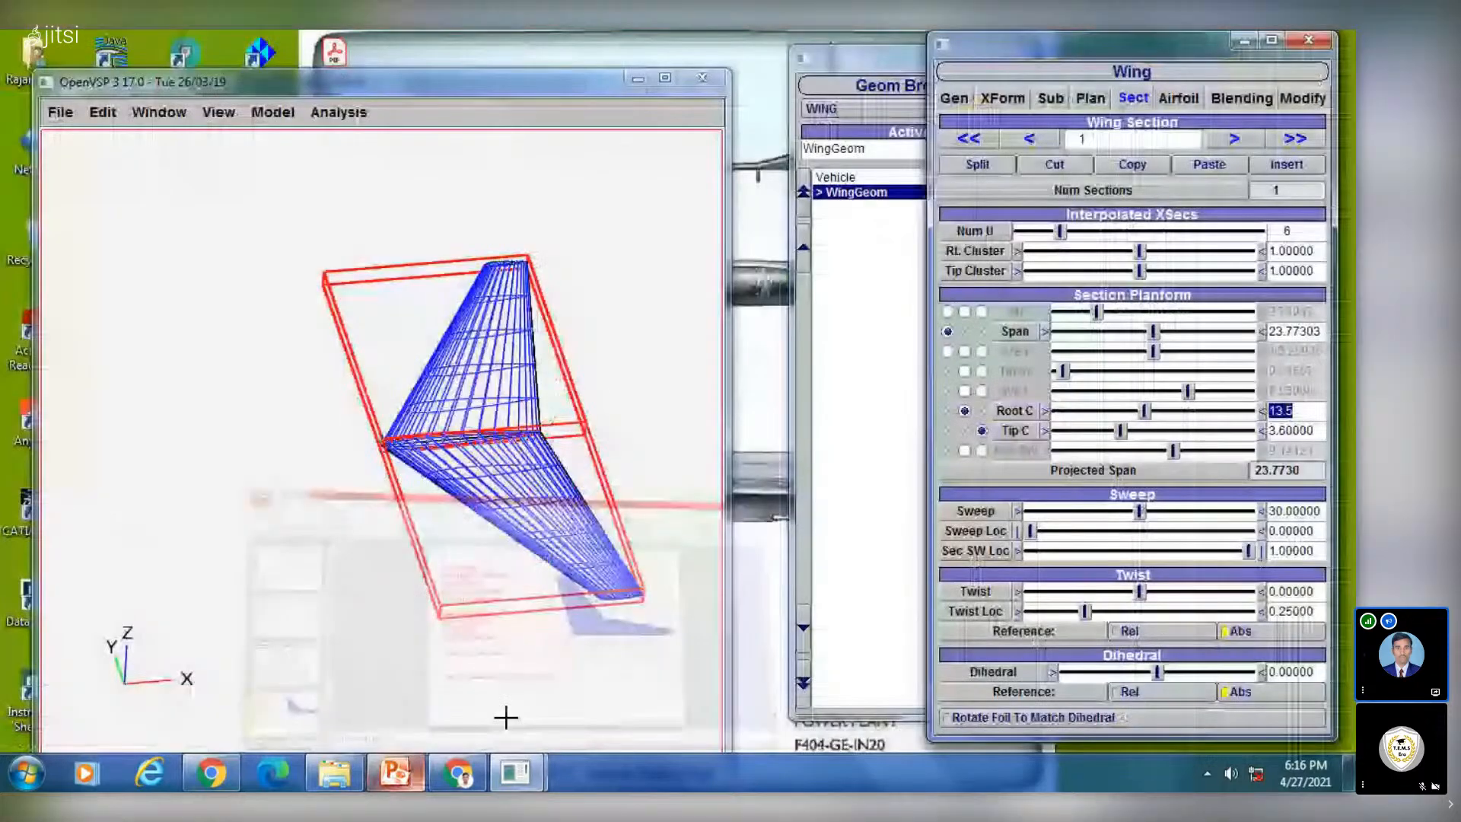
{"action": "left_click_drag", "start_coordinate": [1317, 430], "coordinate": [1247, 428]}
{"action": "type", "text": "4.5"}
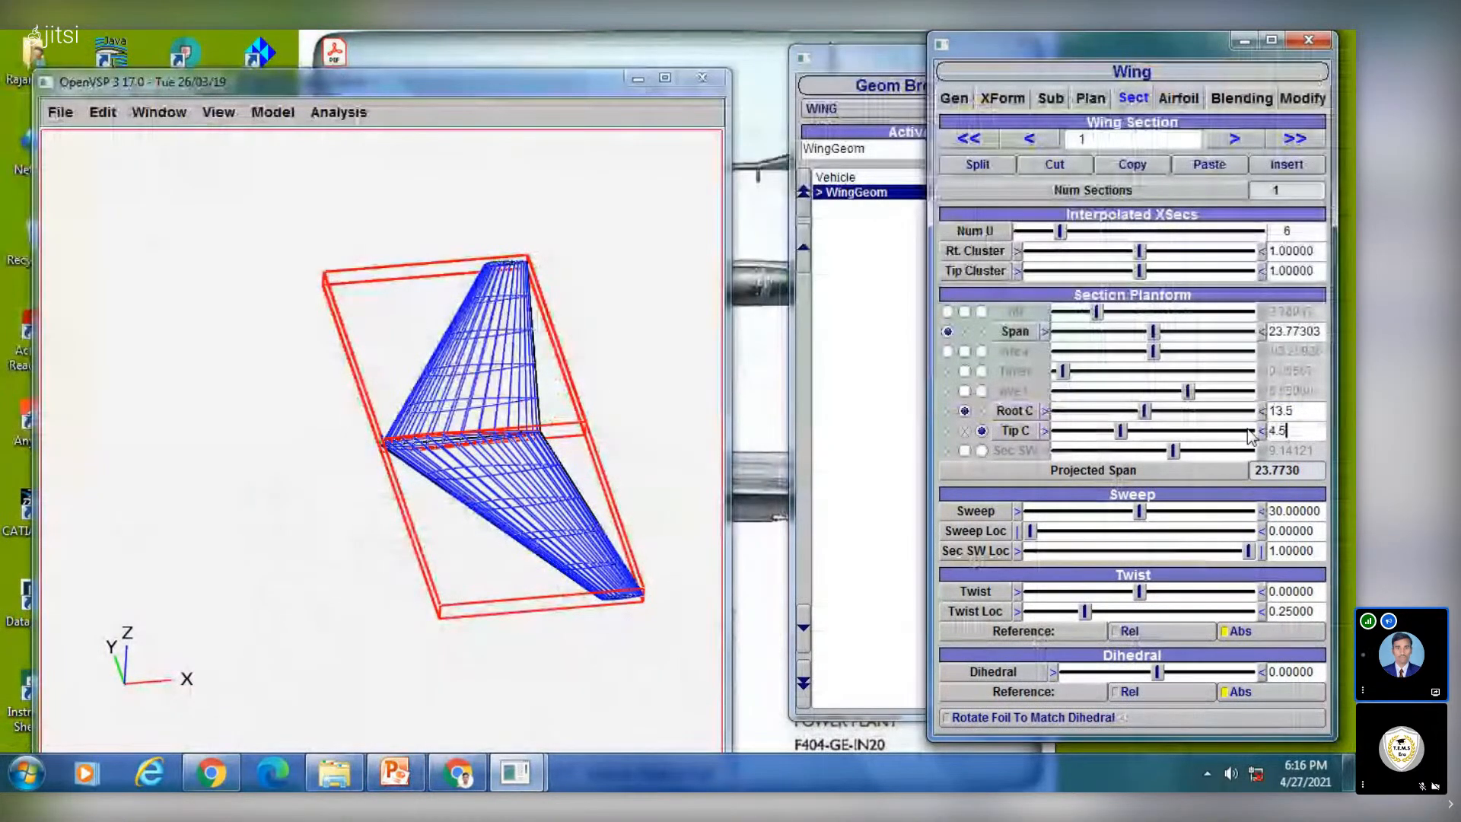
{"action": "key", "text": "Return"}
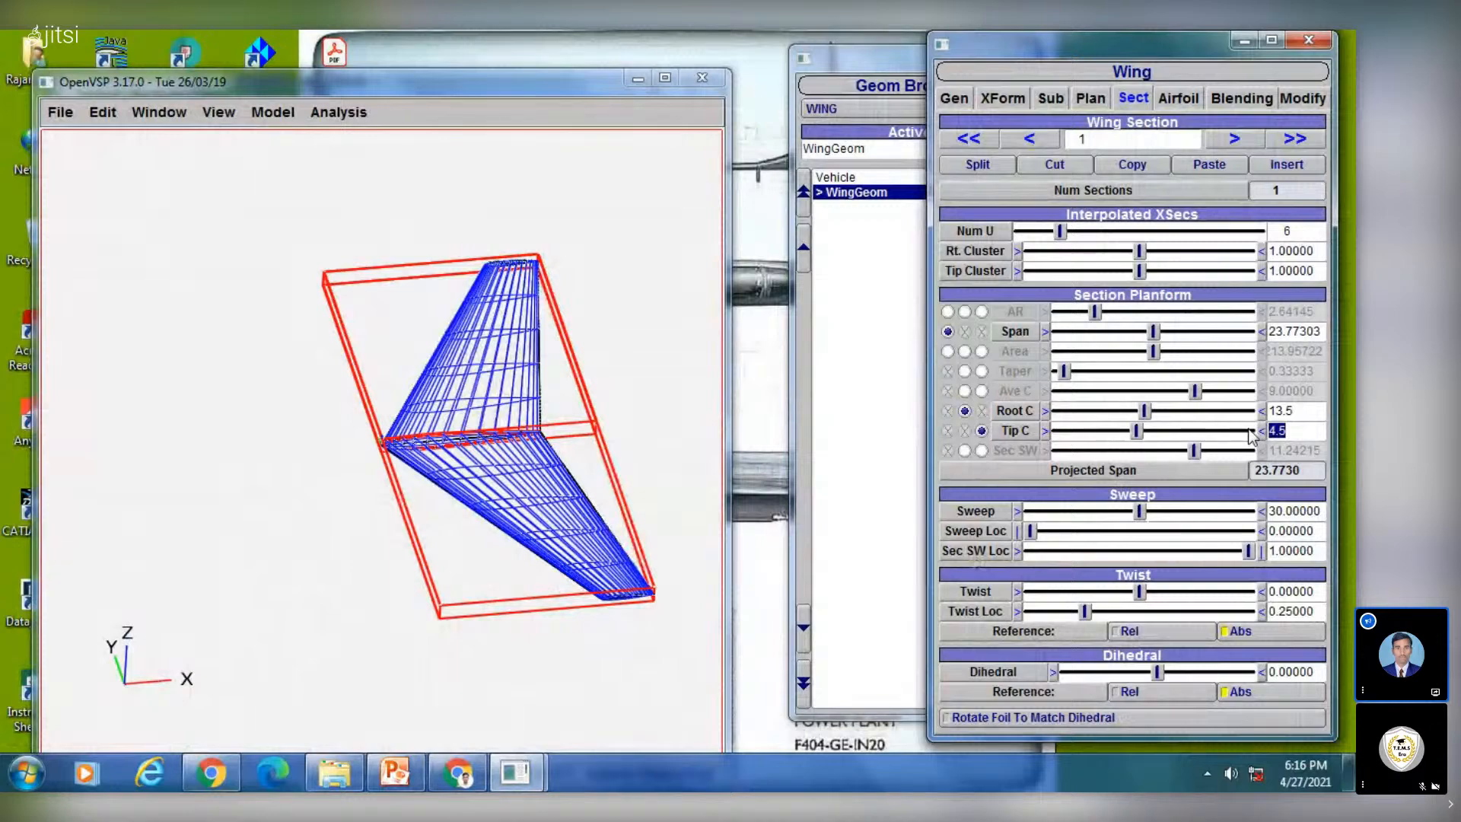
Look up the sweep angle on the given data slide in PowerPoint, and set the sweep of wing section 1 to 35
{"action": "left_click", "coordinate": [403, 773]}
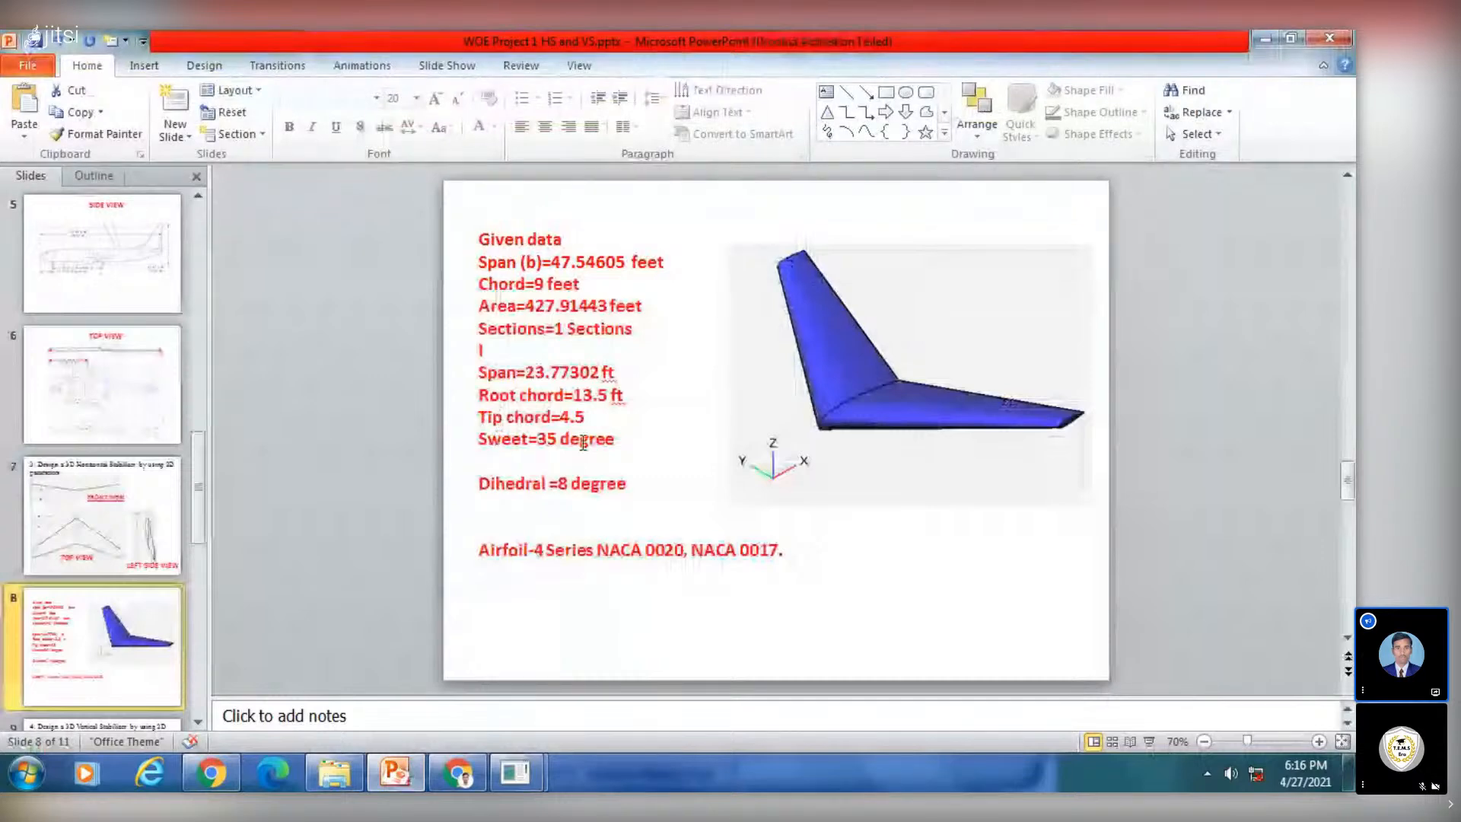
{"action": "left_click", "coordinate": [1264, 38]}
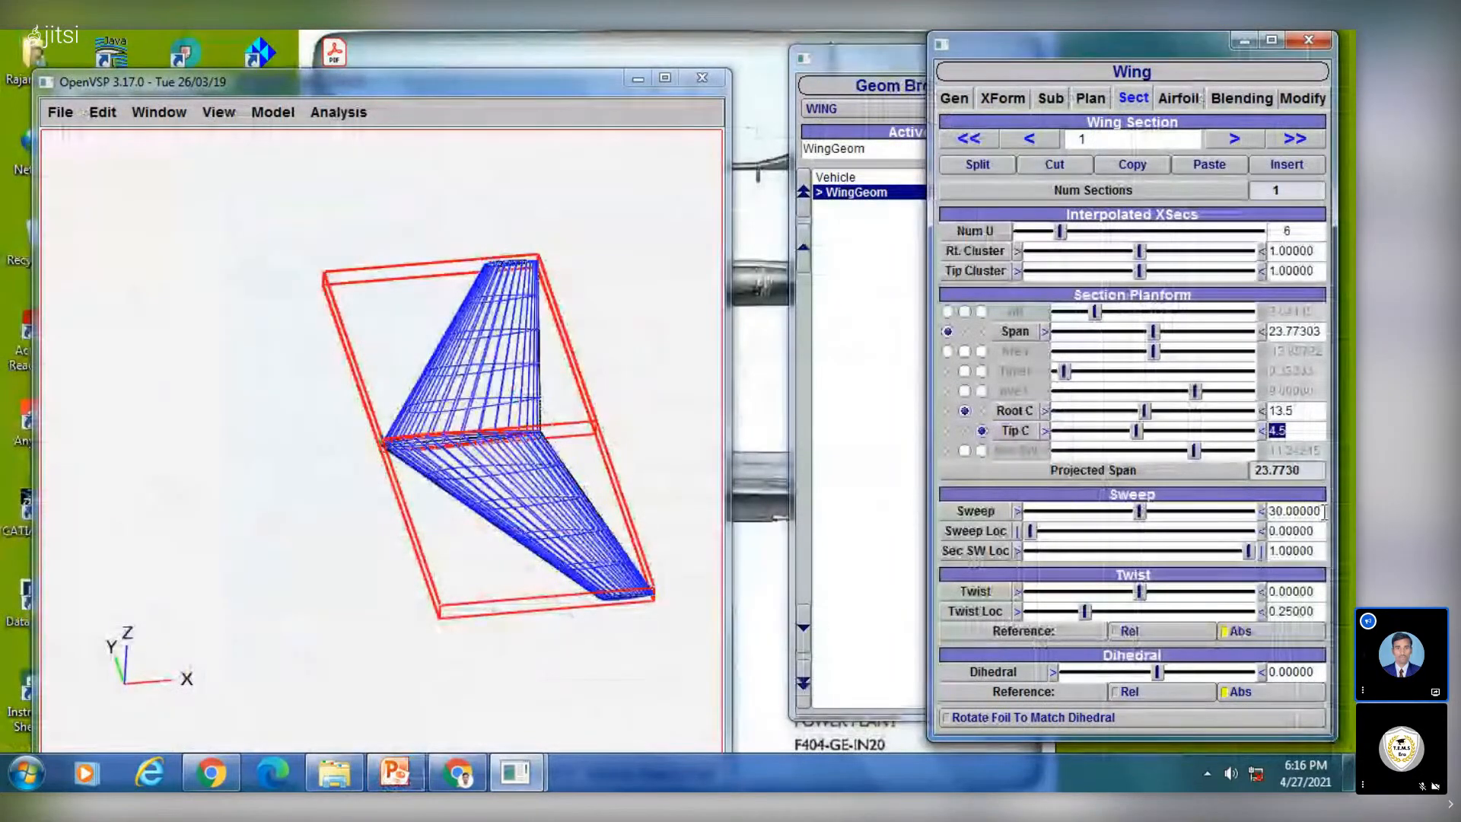
{"action": "left_click_drag", "start_coordinate": [1319, 511], "coordinate": [1265, 513]}
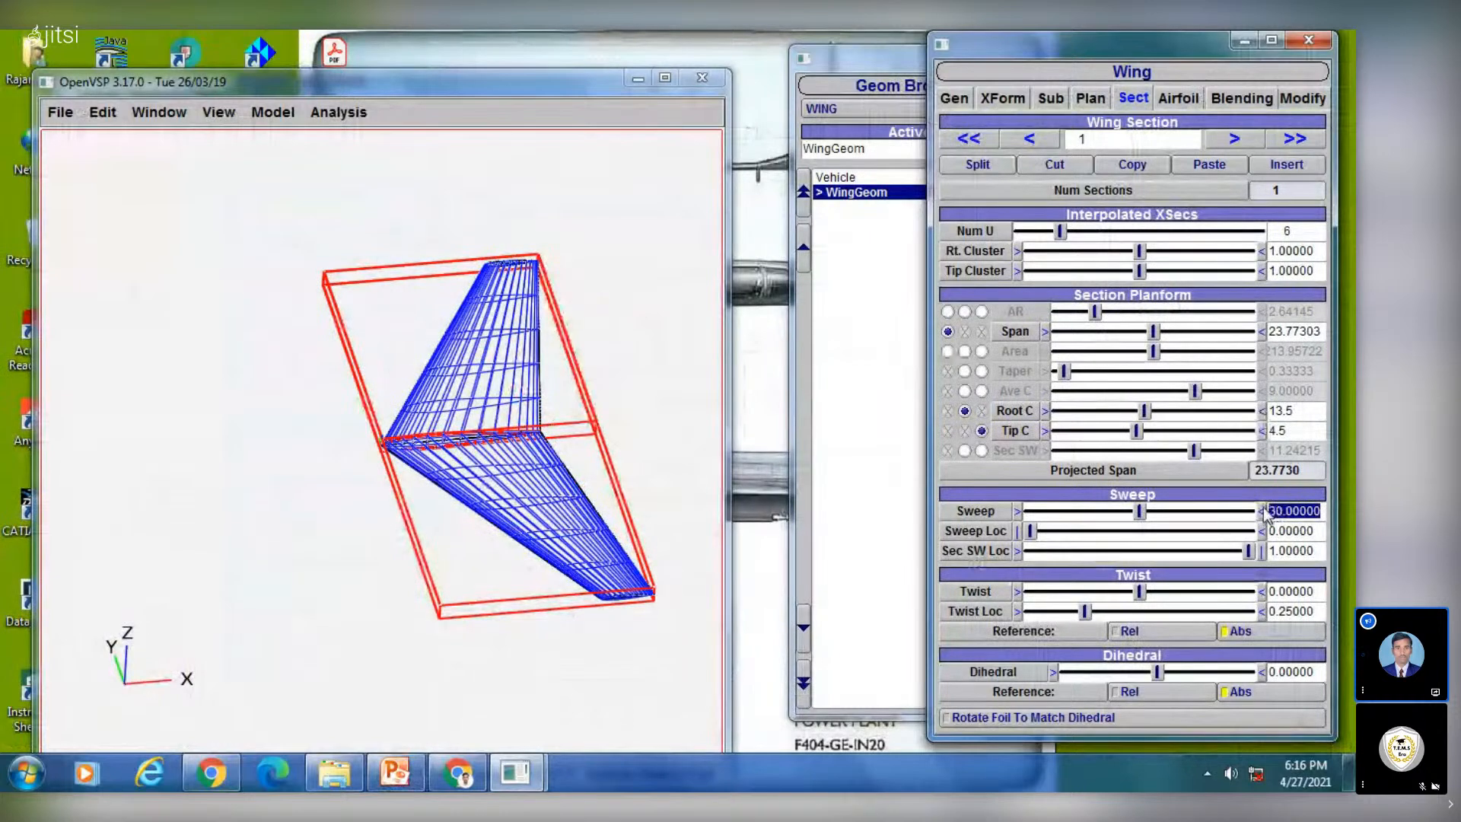
{"action": "type", "text": "35"}
{"action": "key", "text": "Return"}
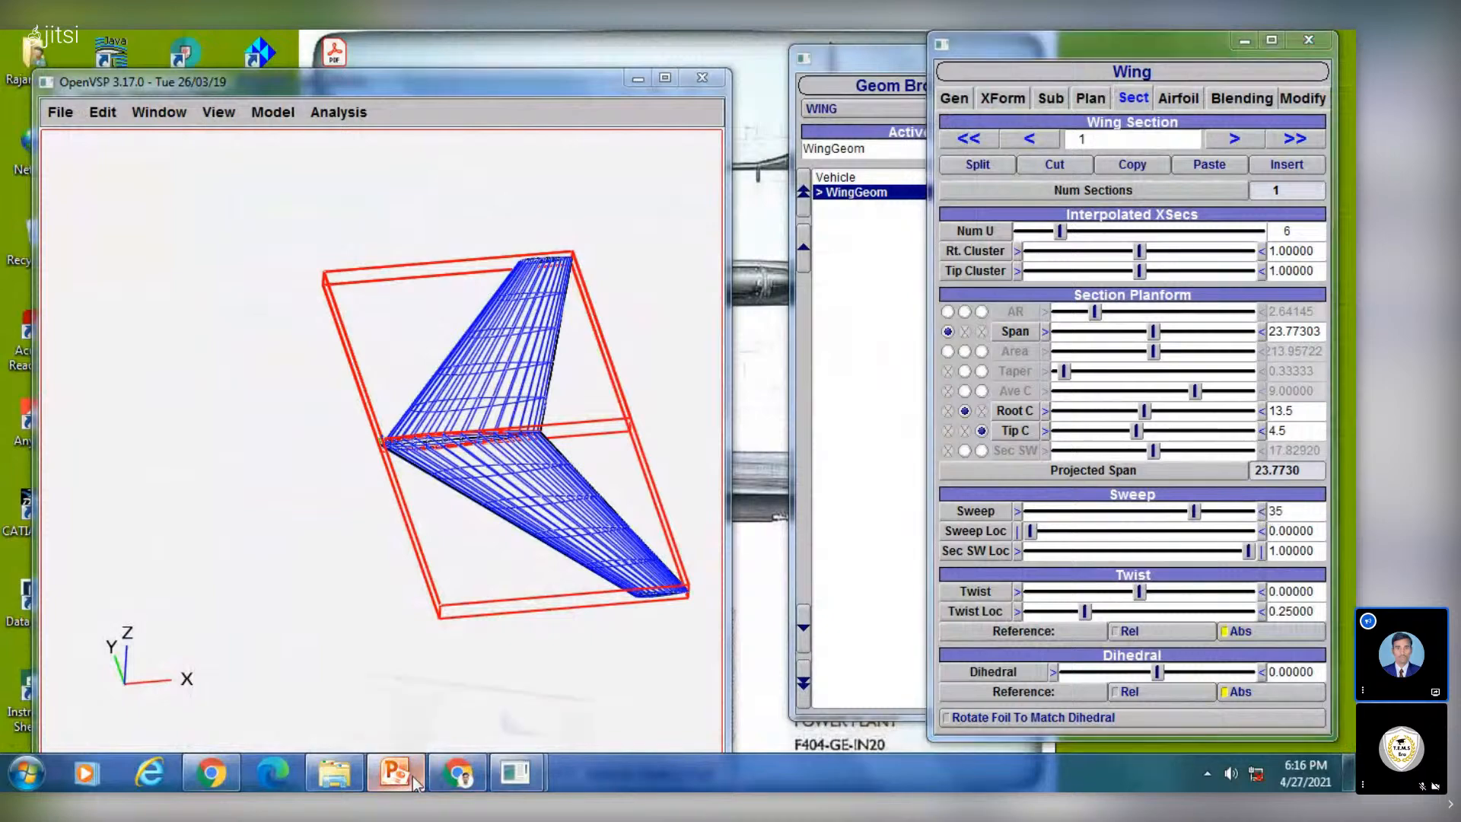
Look up the dihedral angle on the PowerPoint slide, and set the dihedral of wing section 1 to 8
{"action": "left_click", "coordinate": [398, 773]}
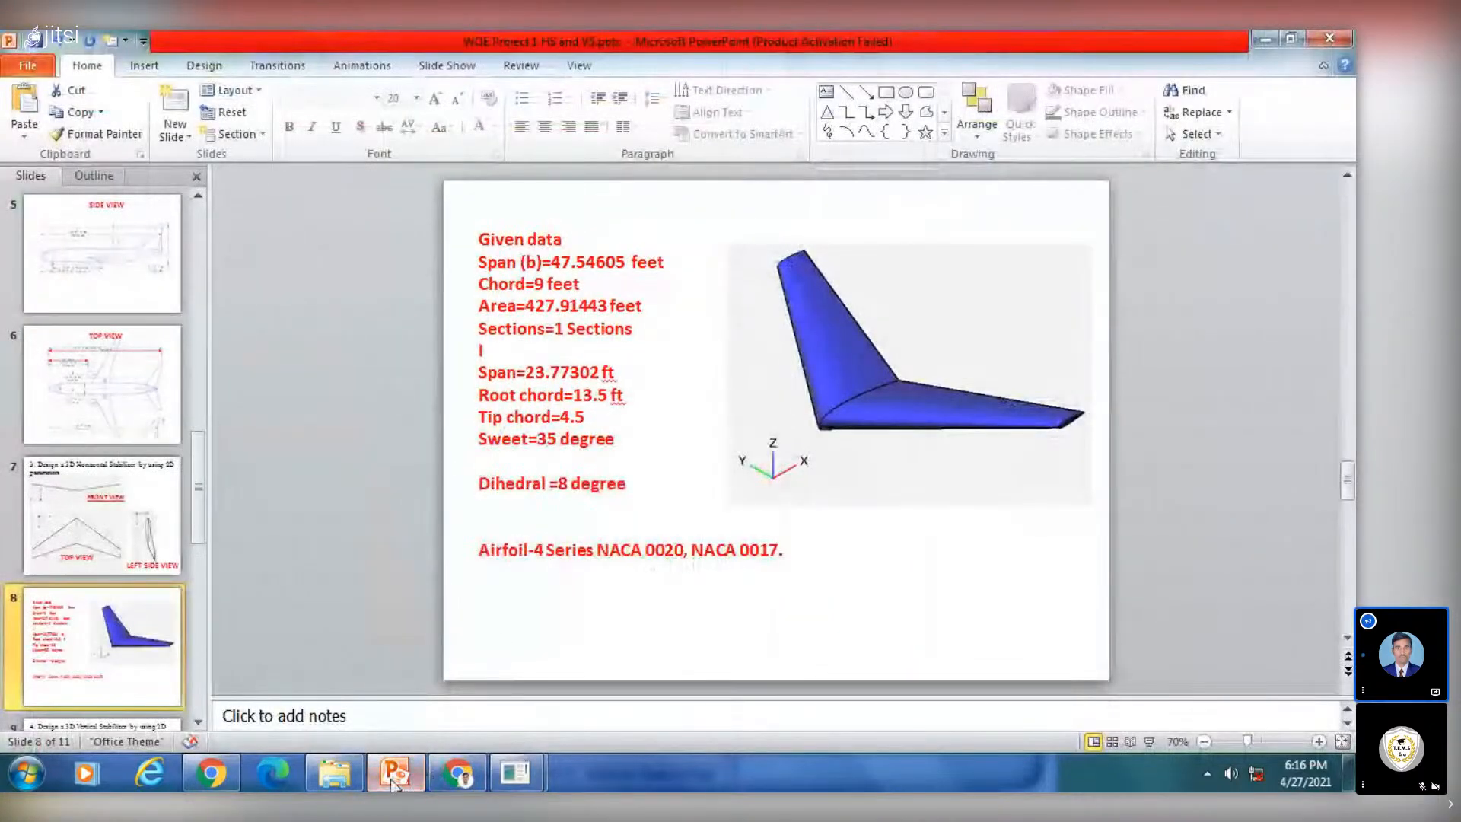
{"action": "left_click", "coordinate": [395, 774]}
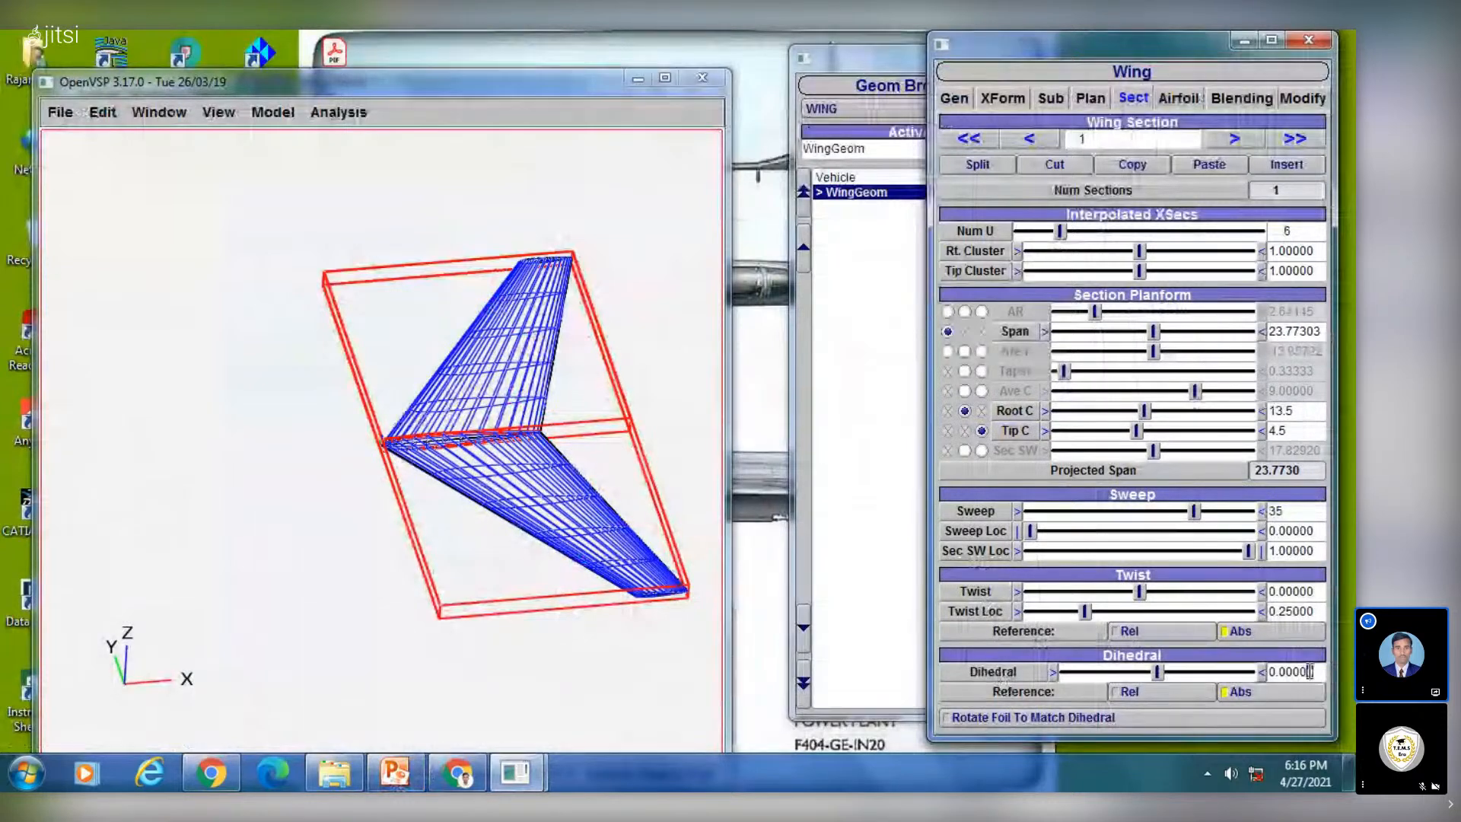
{"action": "left_click_drag", "start_coordinate": [1316, 671], "coordinate": [1263, 671]}
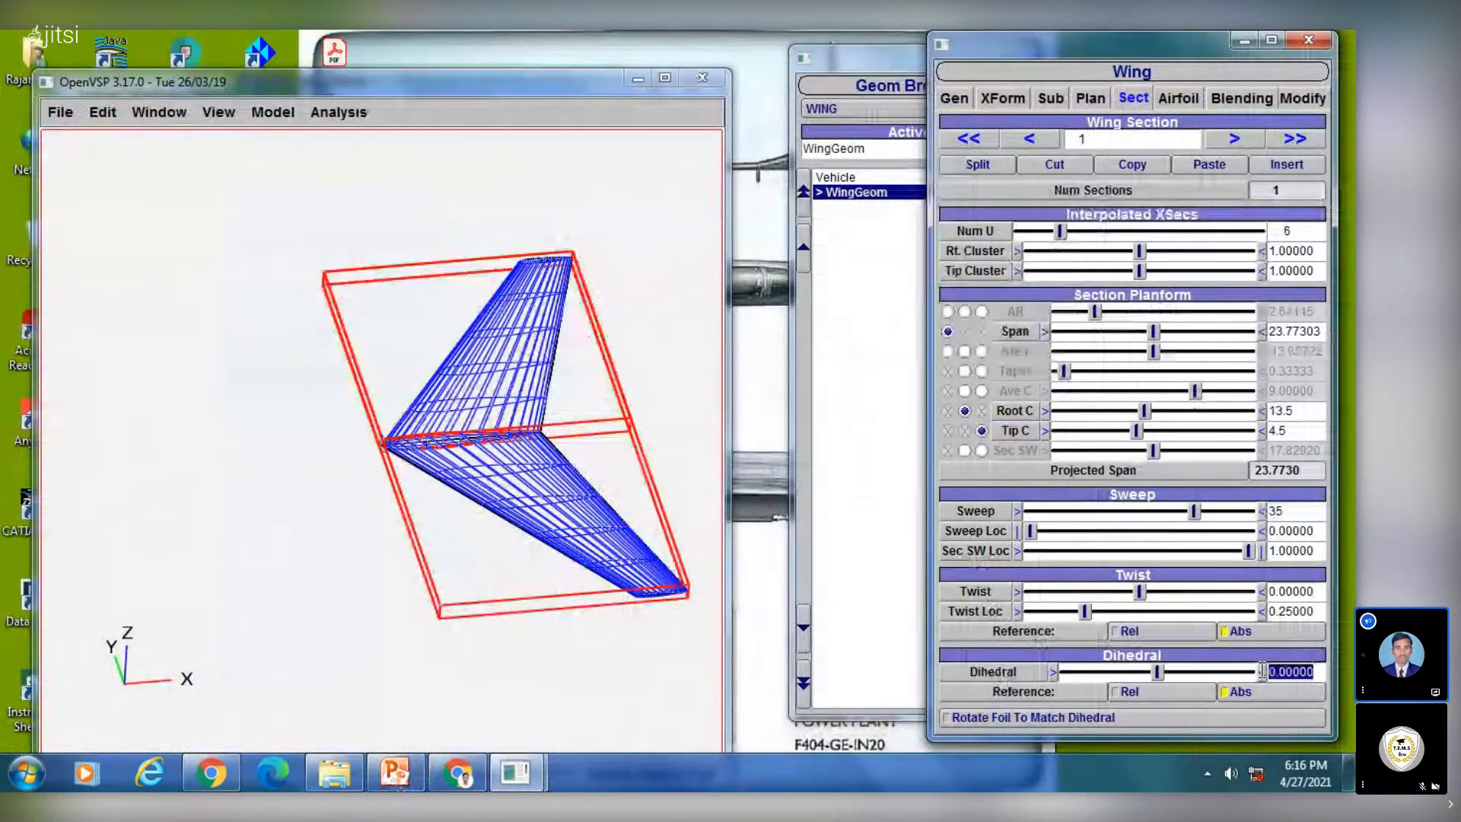
{"action": "left_click", "coordinate": [219, 111]}
{"action": "left_click", "coordinate": [224, 140]}
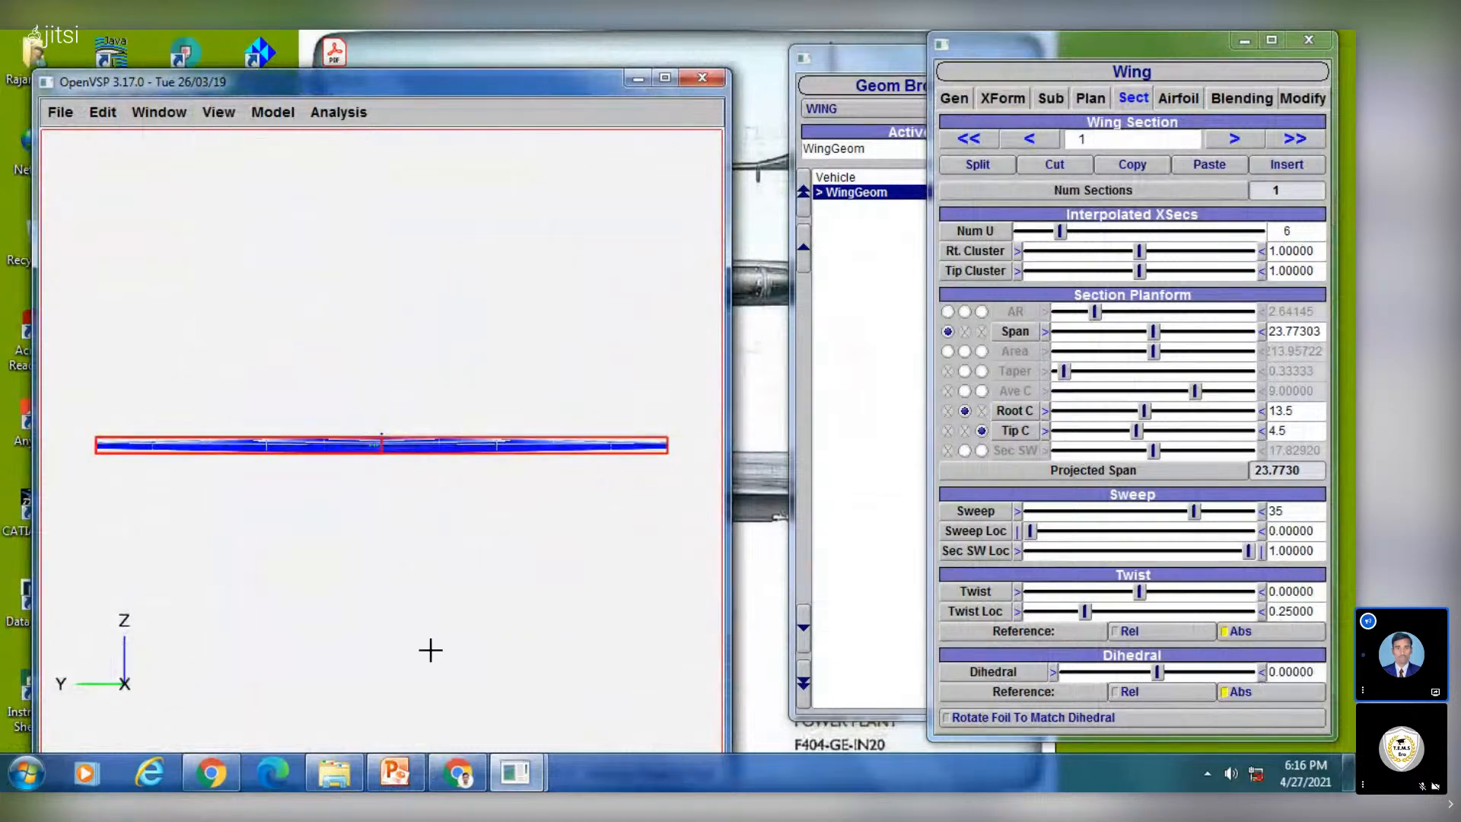
{"action": "left_click", "coordinate": [394, 779]}
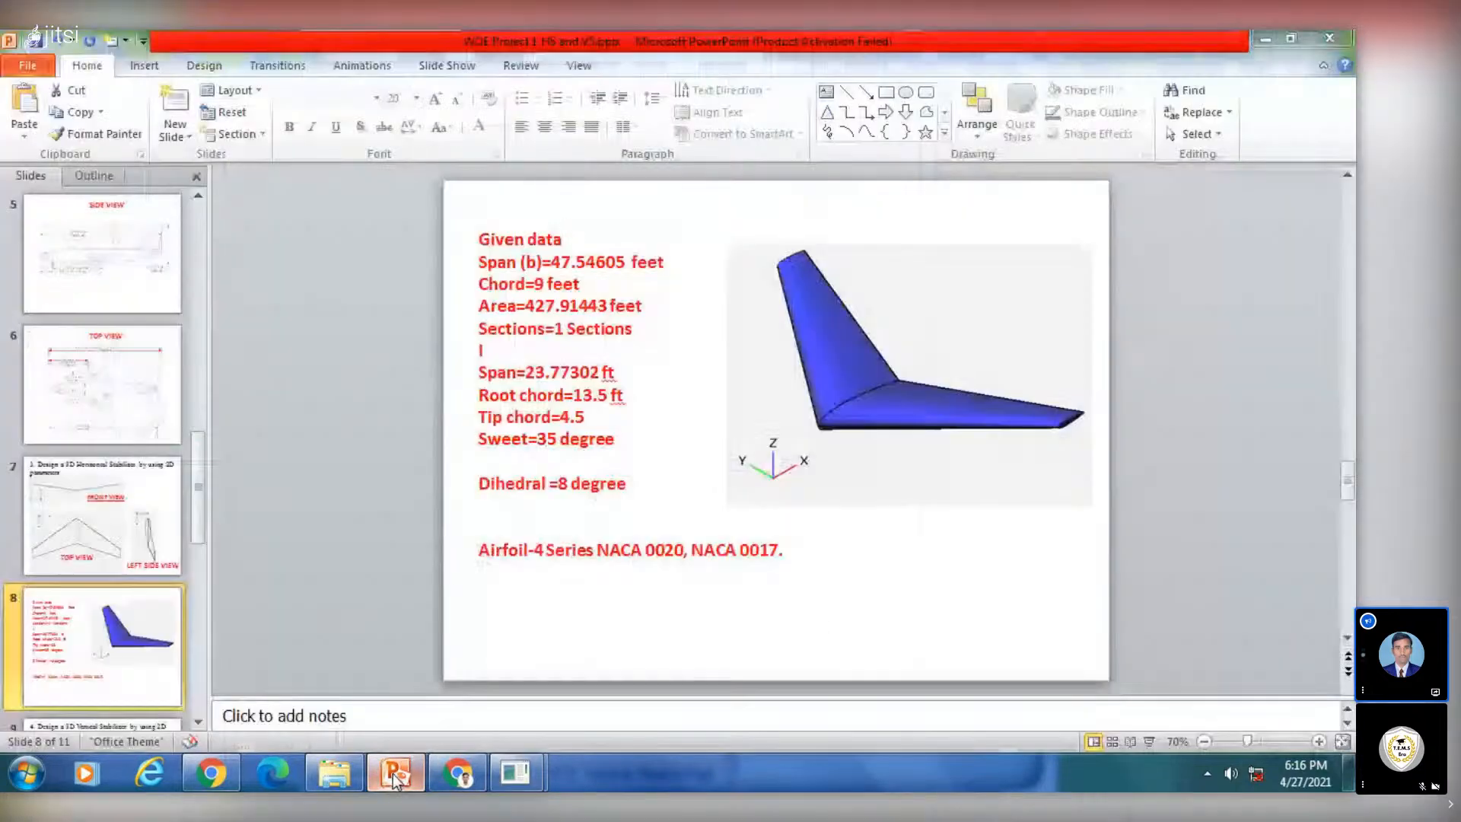
{"action": "left_click", "coordinate": [394, 779]}
{"action": "left_click_drag", "start_coordinate": [1317, 673], "coordinate": [1225, 628]}
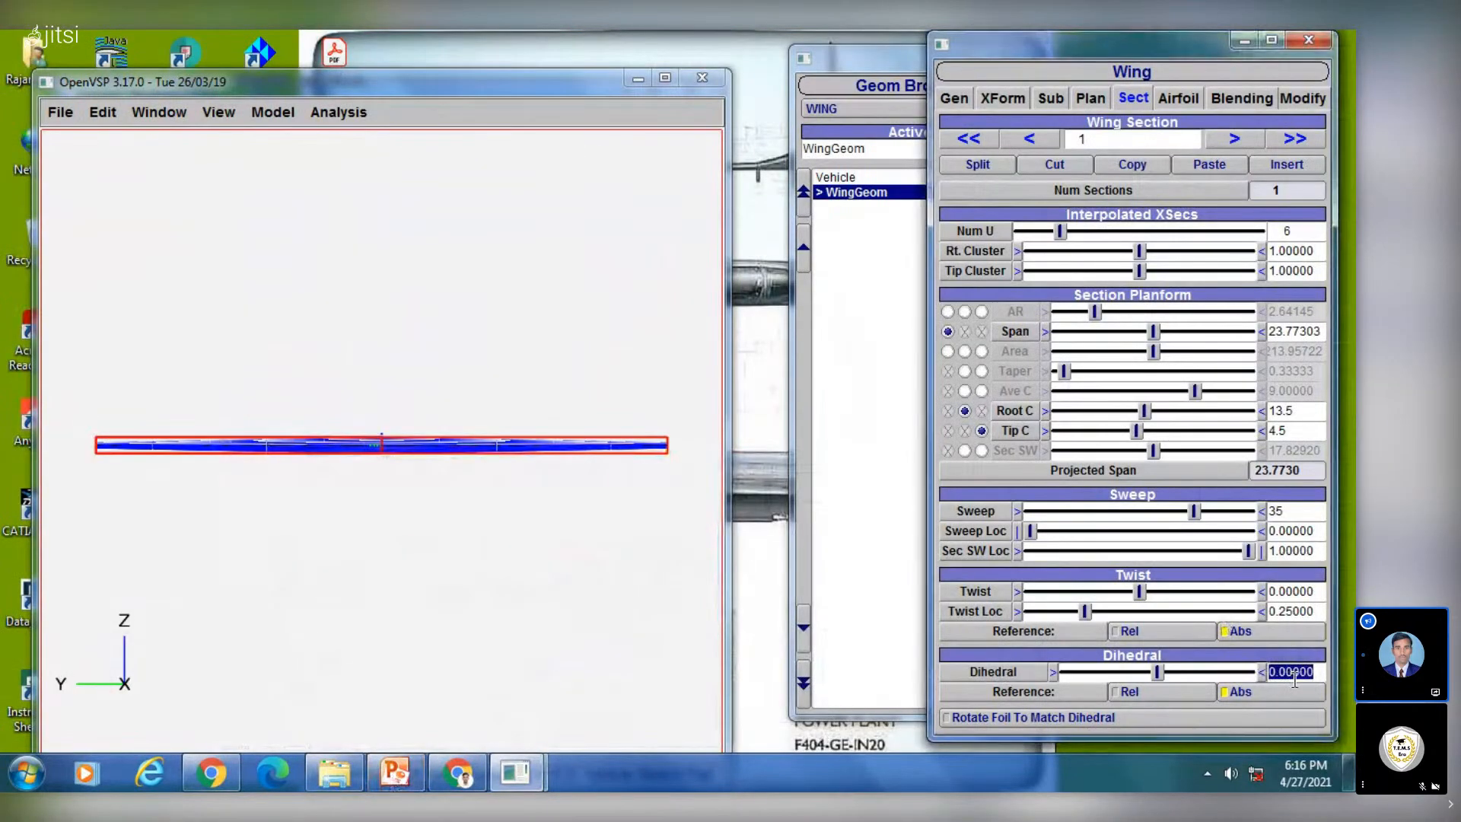
{"action": "type", "text": "8"}
{"action": "key", "text": "Return"}
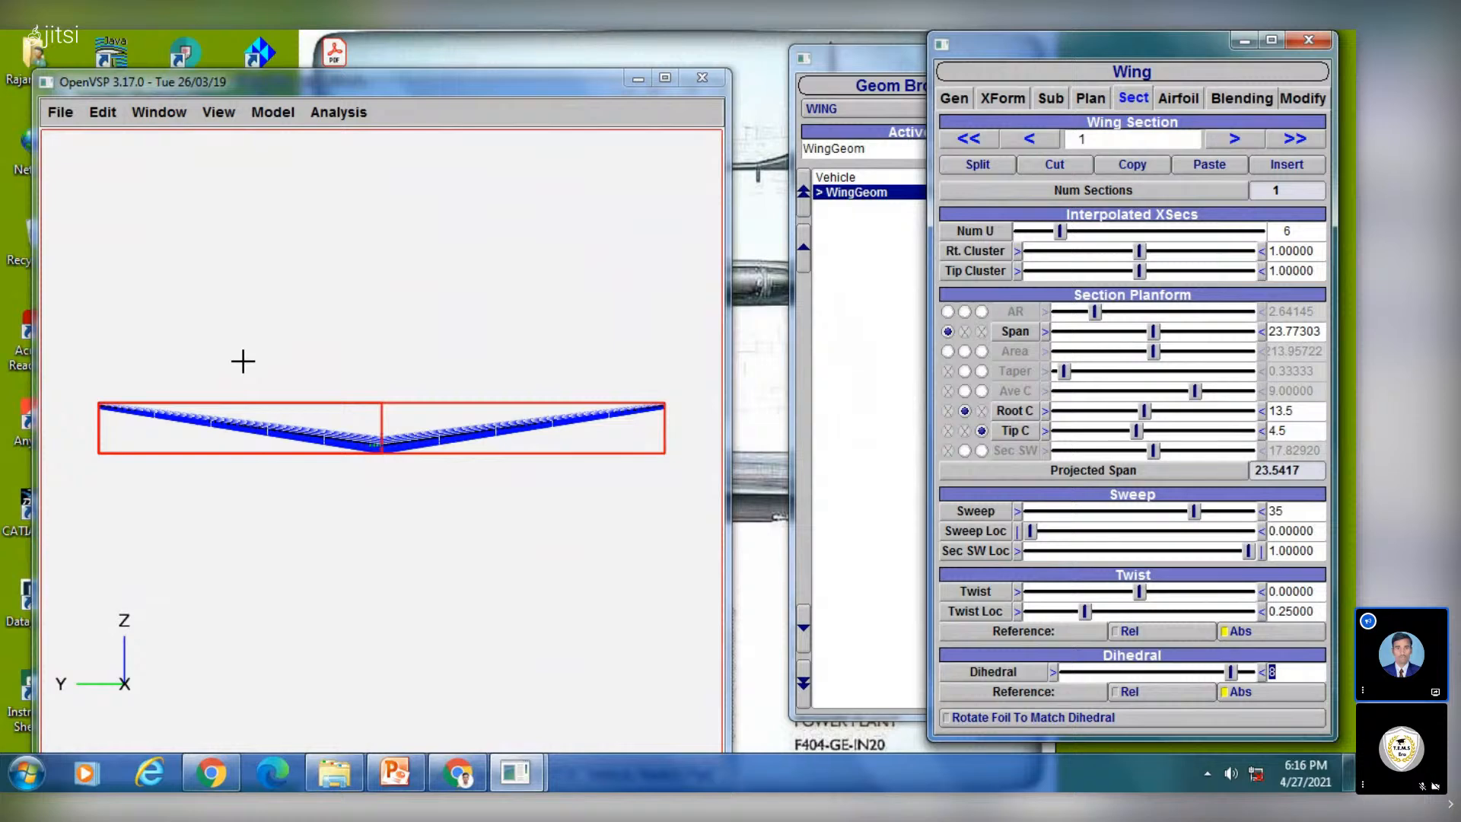
Check the airfoil data on the PowerPoint slide, open the wing's airfoil settings, and inspect airfoil sections 0 and 1
{"action": "left_click", "coordinate": [390, 781]}
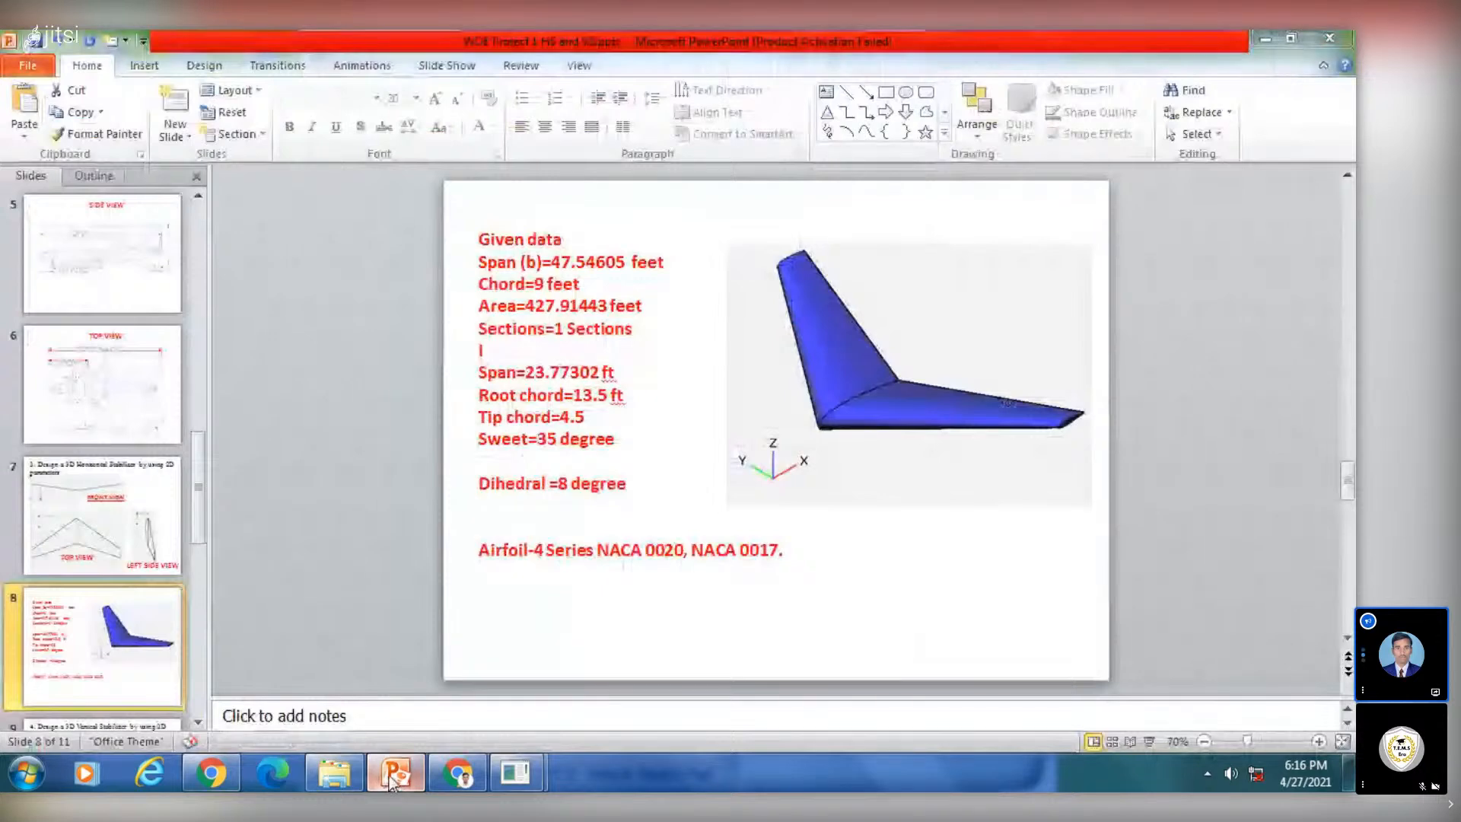
{"action": "left_click", "coordinate": [1297, 35]}
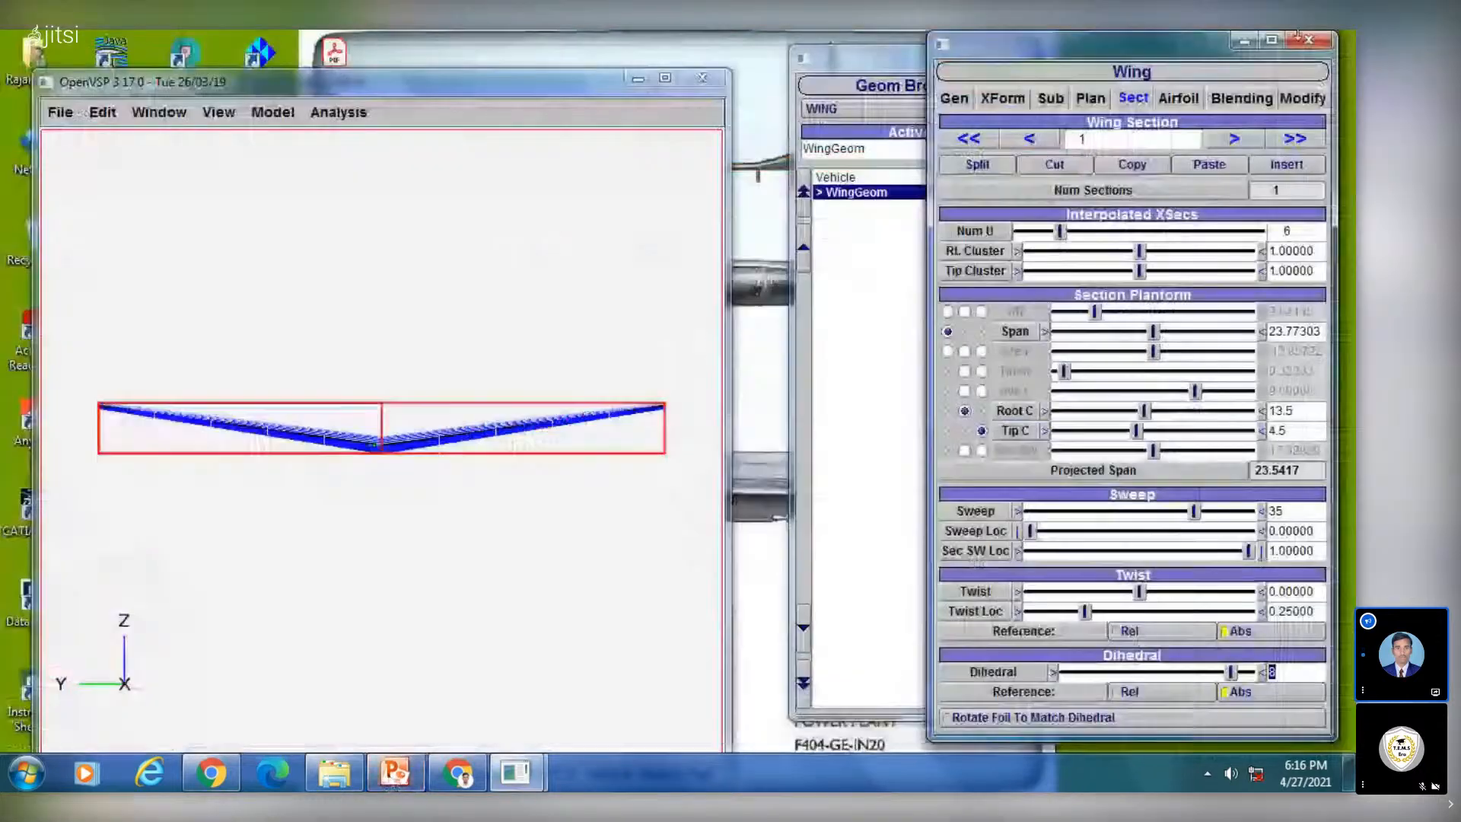
{"action": "left_click", "coordinate": [1179, 99]}
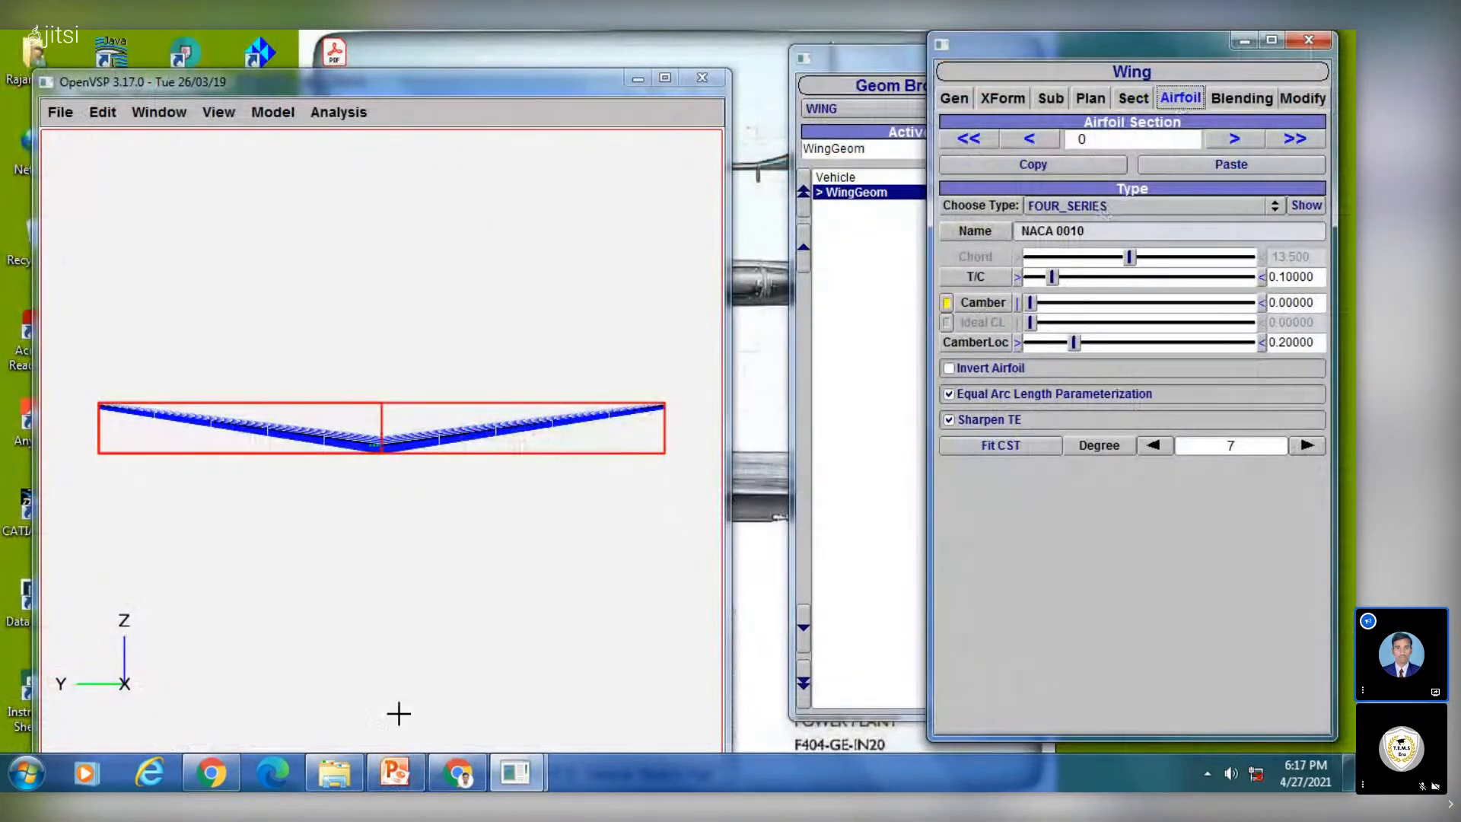
{"action": "left_click", "coordinate": [389, 777]}
{"action": "left_click", "coordinate": [390, 777]}
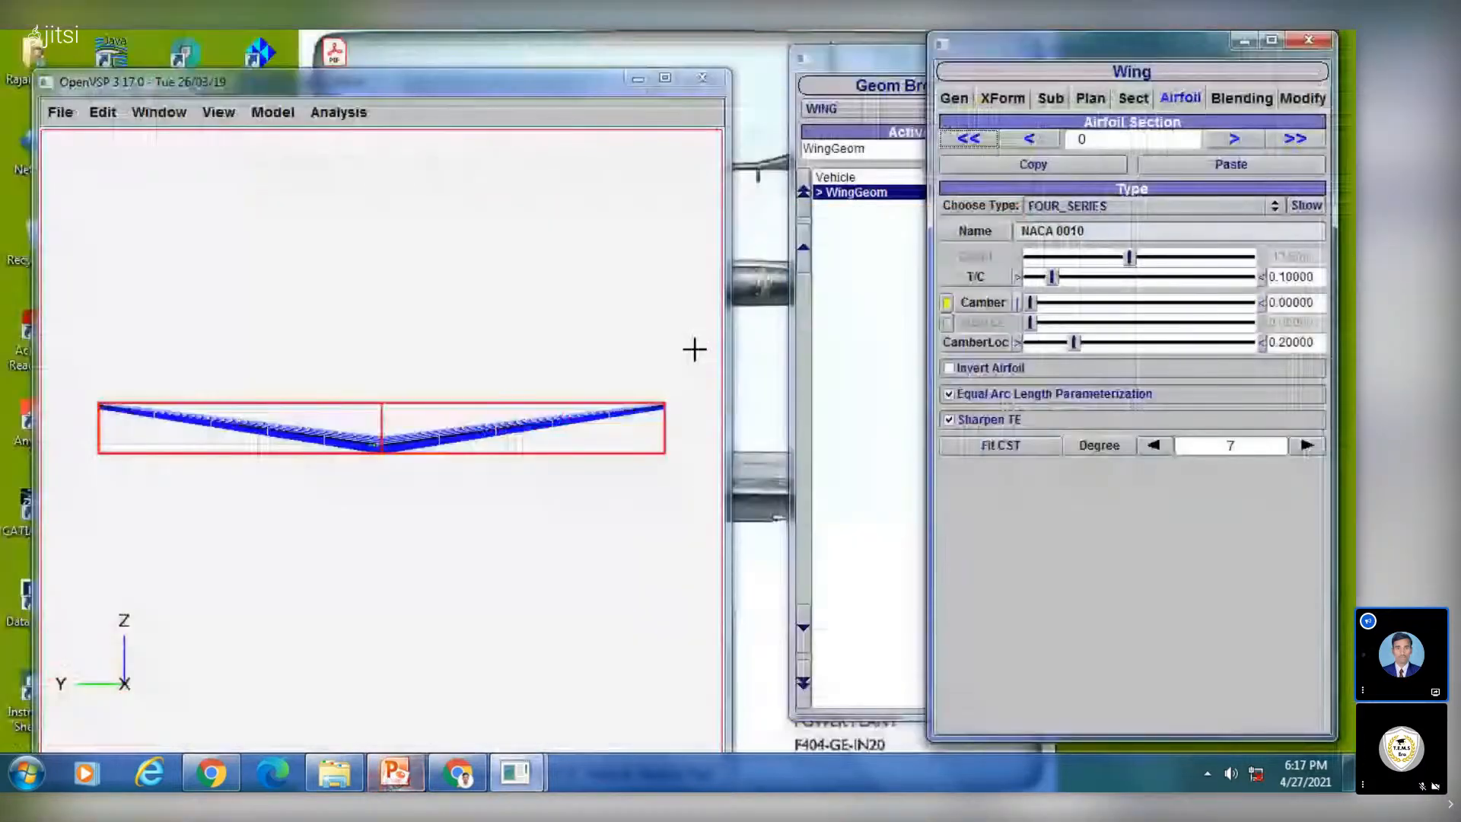
{"action": "left_click_drag", "start_coordinate": [693, 350], "coordinate": [404, 493]}
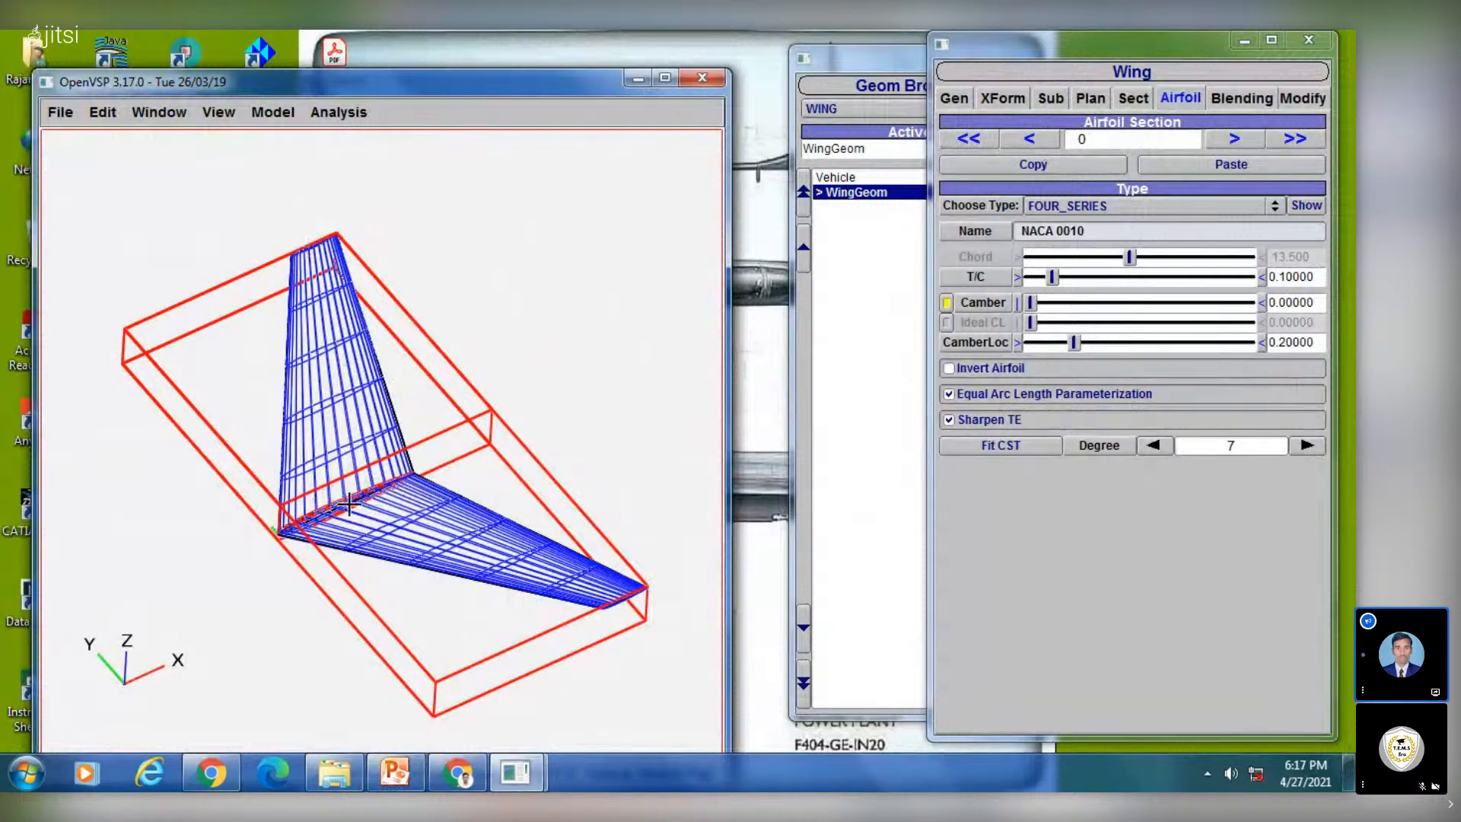
{"action": "left_click", "coordinate": [1233, 139]}
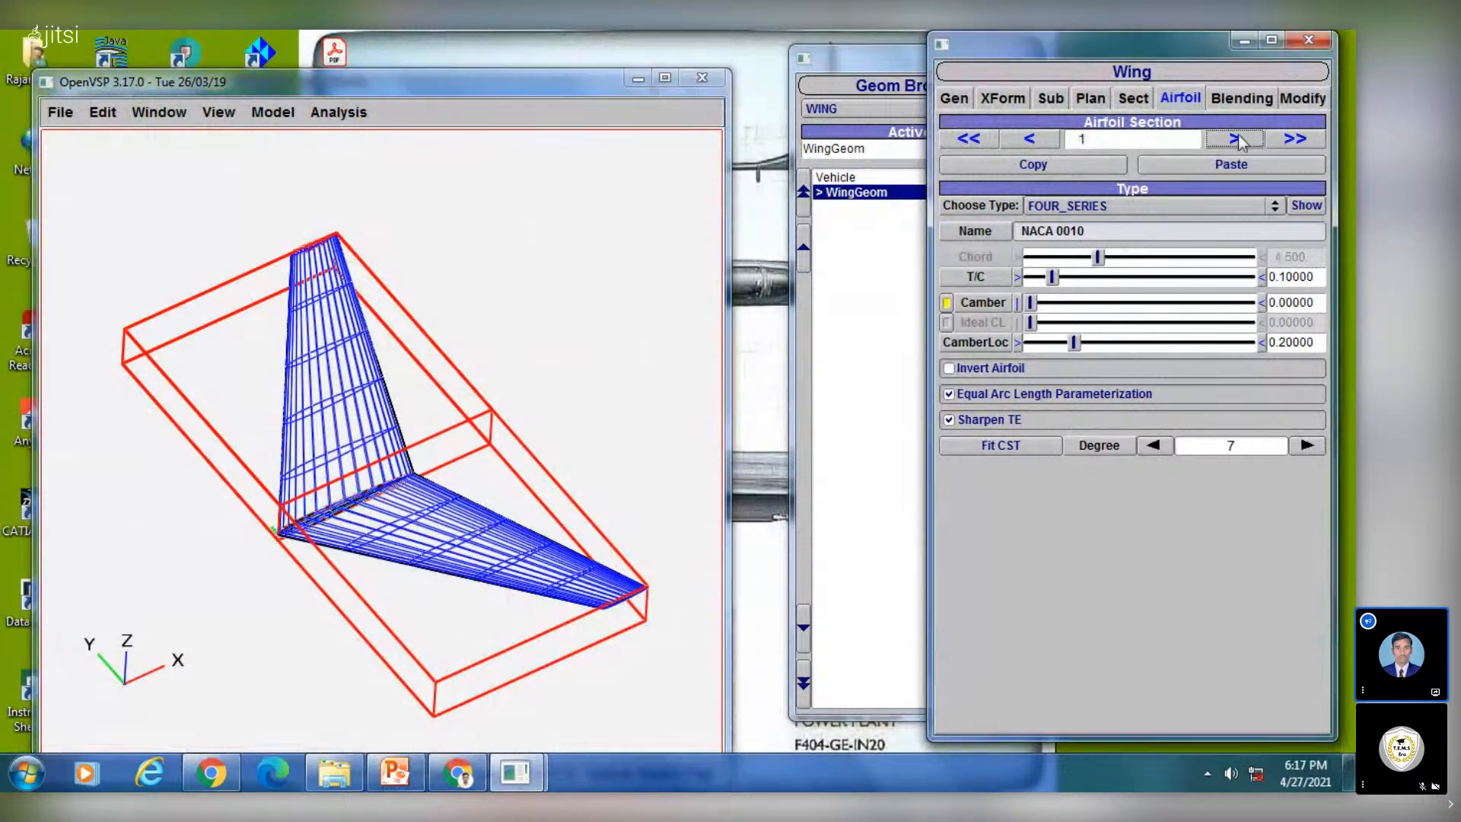
{"action": "left_click", "coordinate": [1042, 141]}
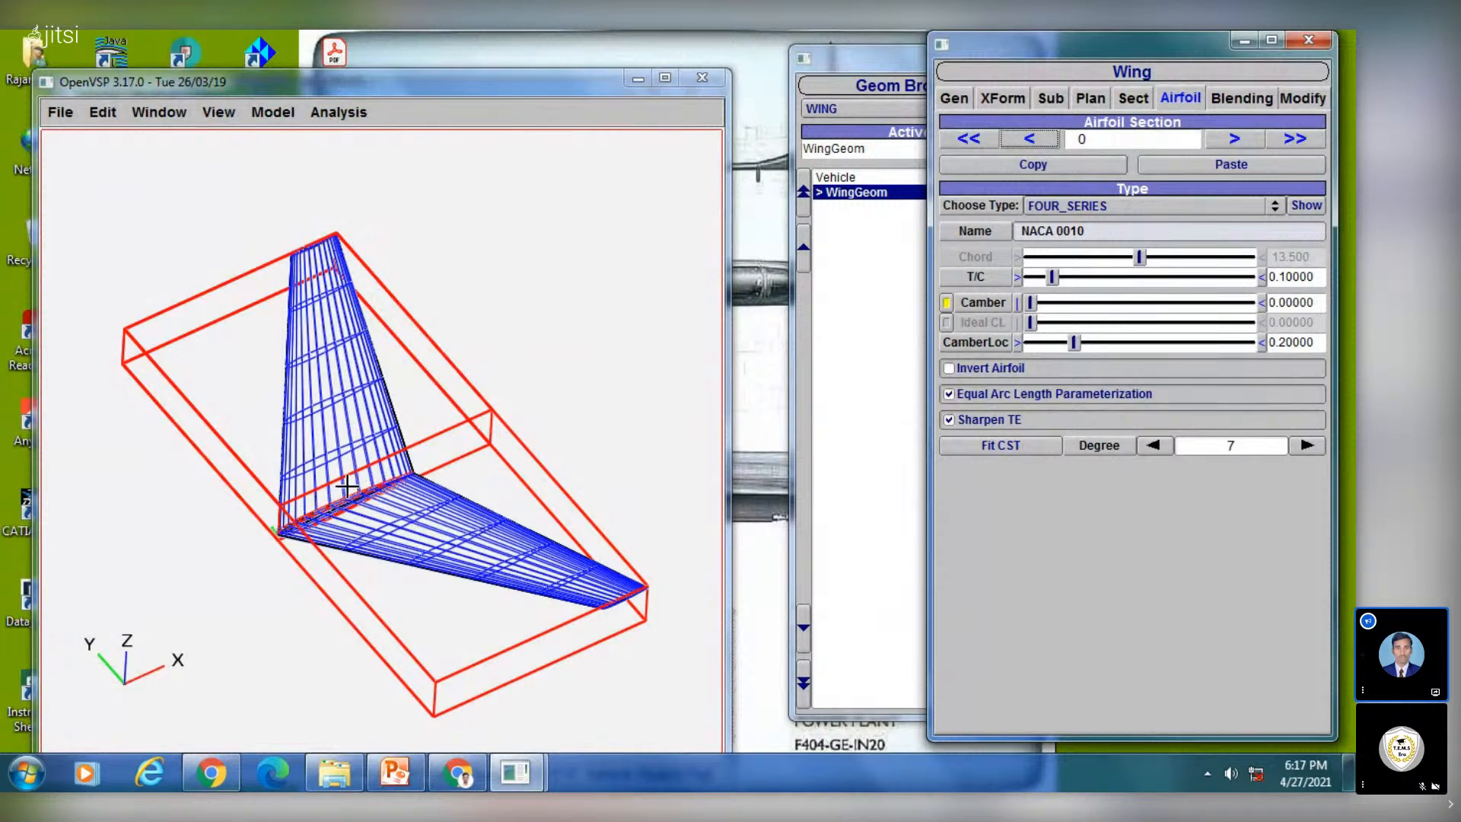
Review the given airfoils in the PowerPoint slide, and set the thickness ratio of airfoil section 0 to 0.2 for a NACA 0020 root
{"action": "left_click", "coordinate": [395, 772]}
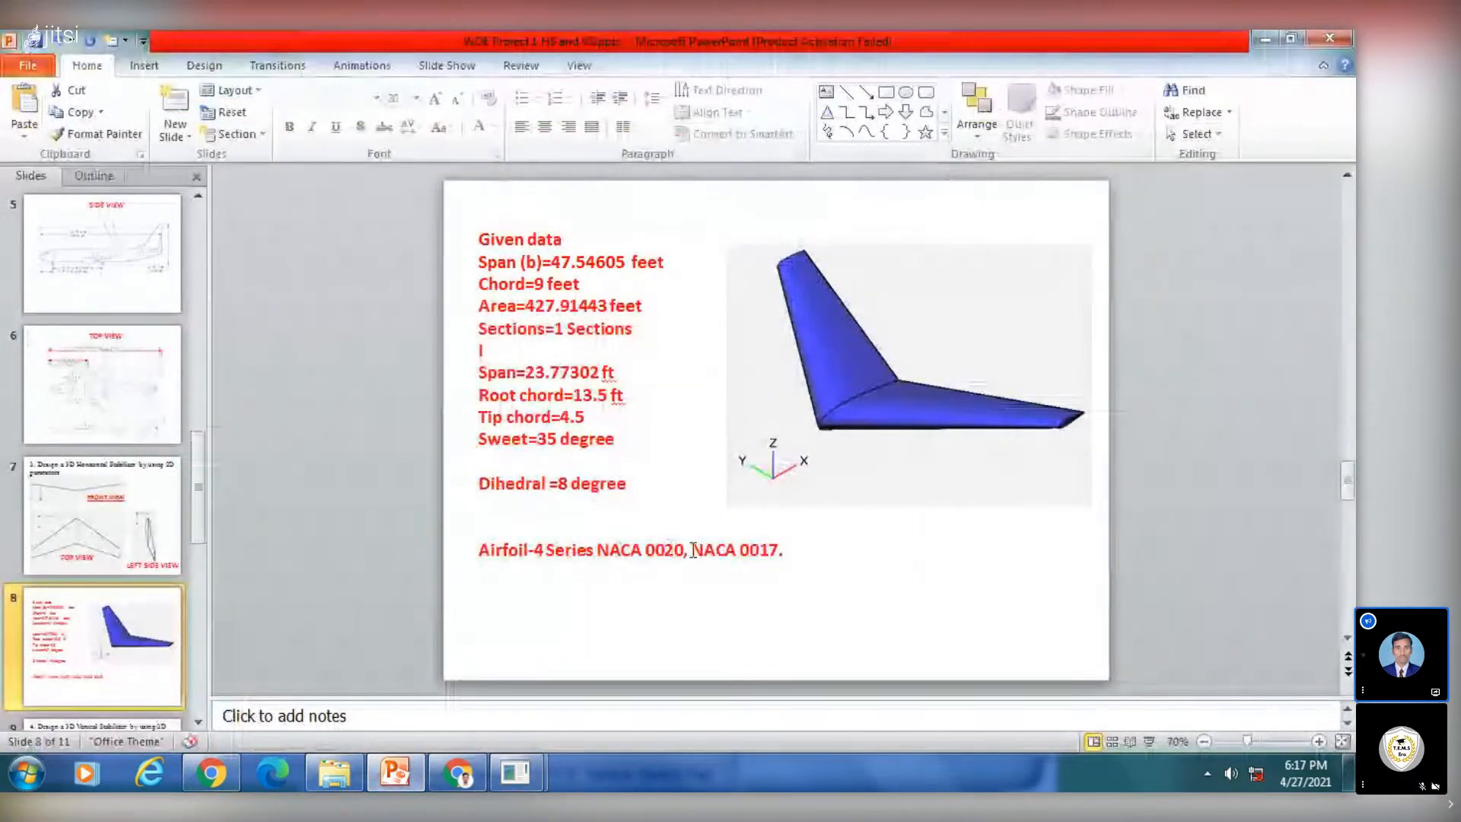
{"action": "left_click_drag", "start_coordinate": [693, 550], "coordinate": [776, 545]}
{"action": "left_click", "coordinate": [737, 614]}
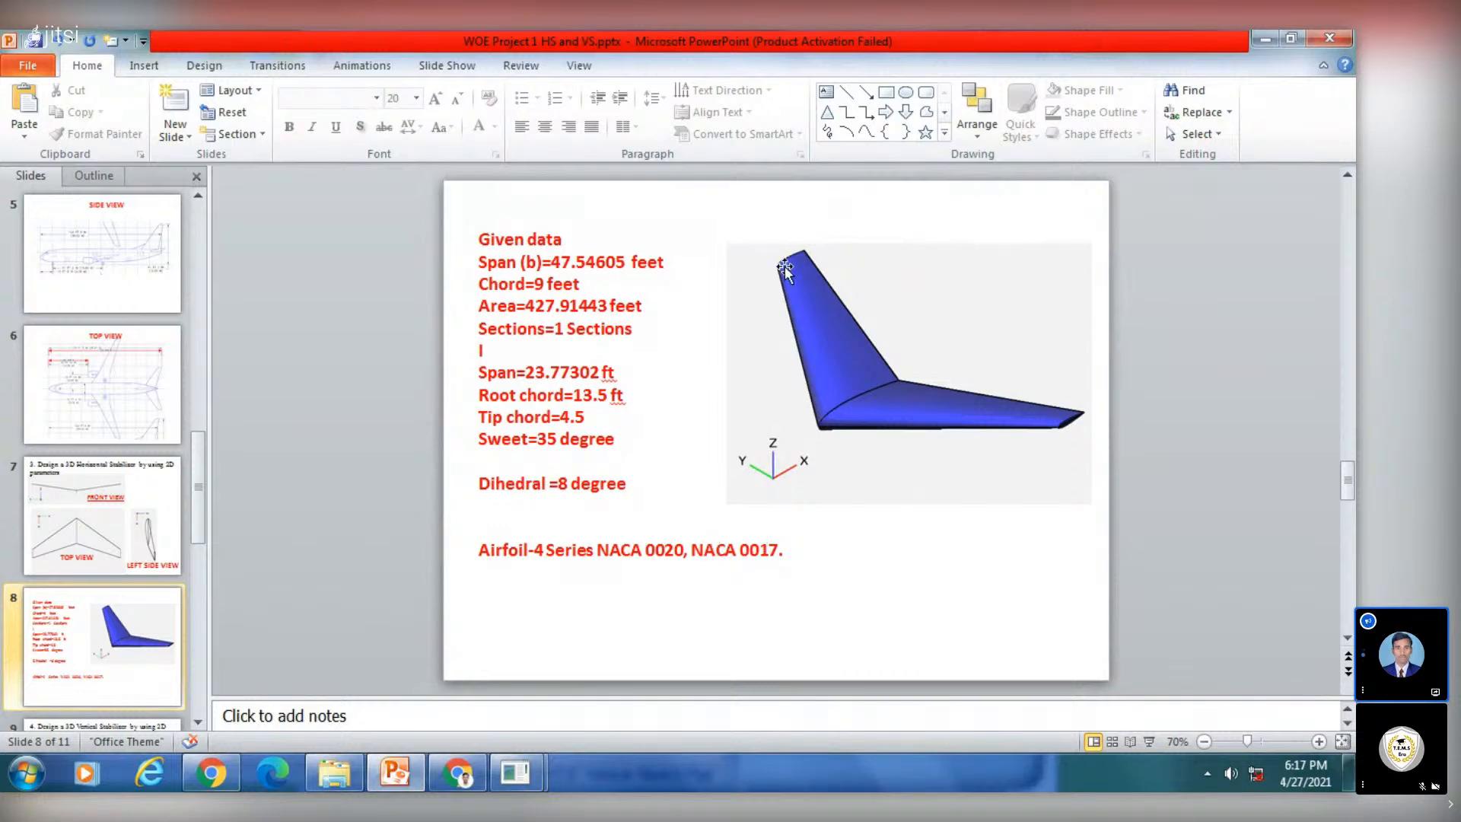
{"action": "left_click", "coordinate": [396, 773]}
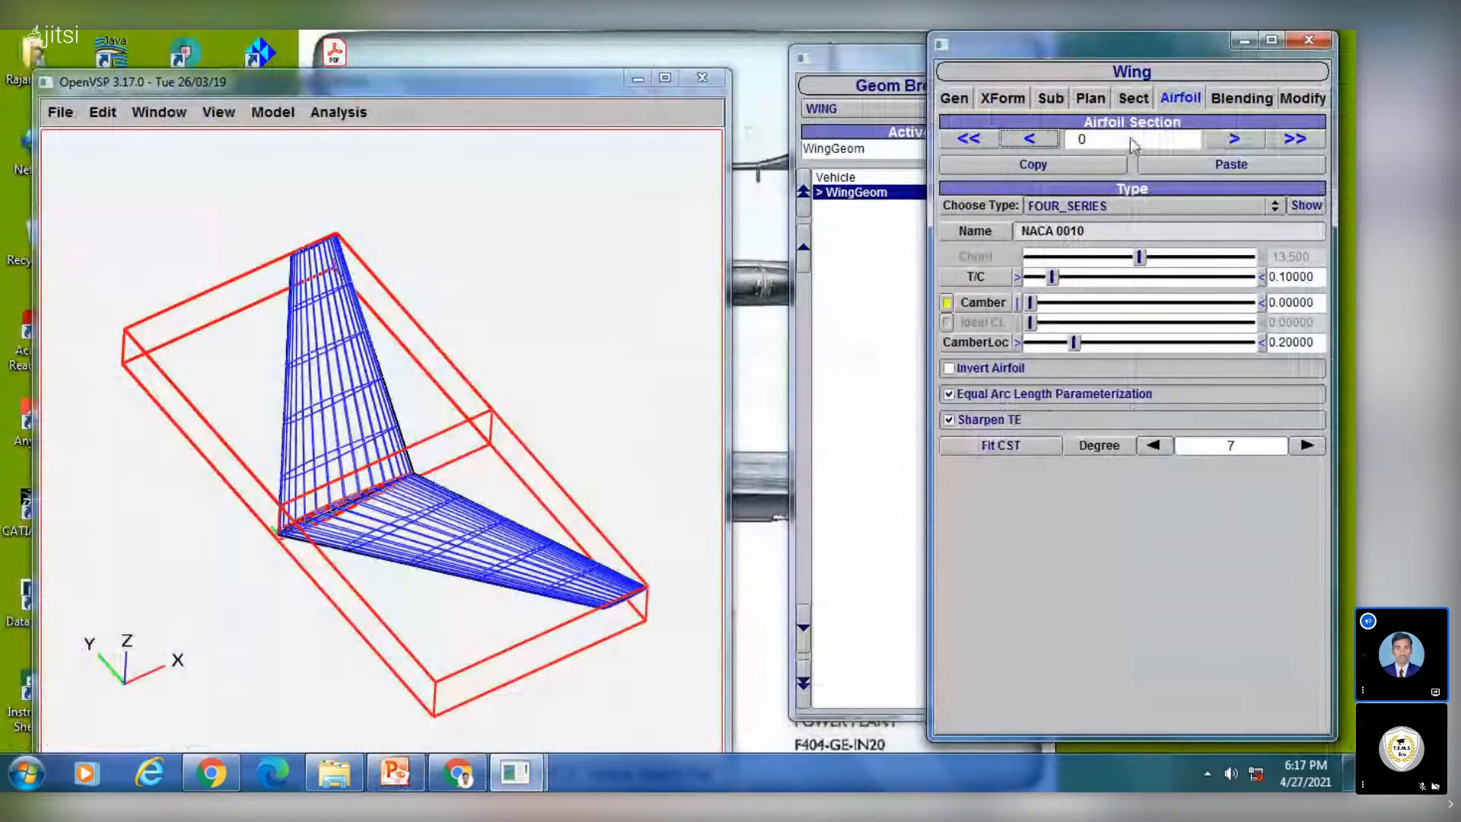
{"action": "left_click", "coordinate": [1232, 141]}
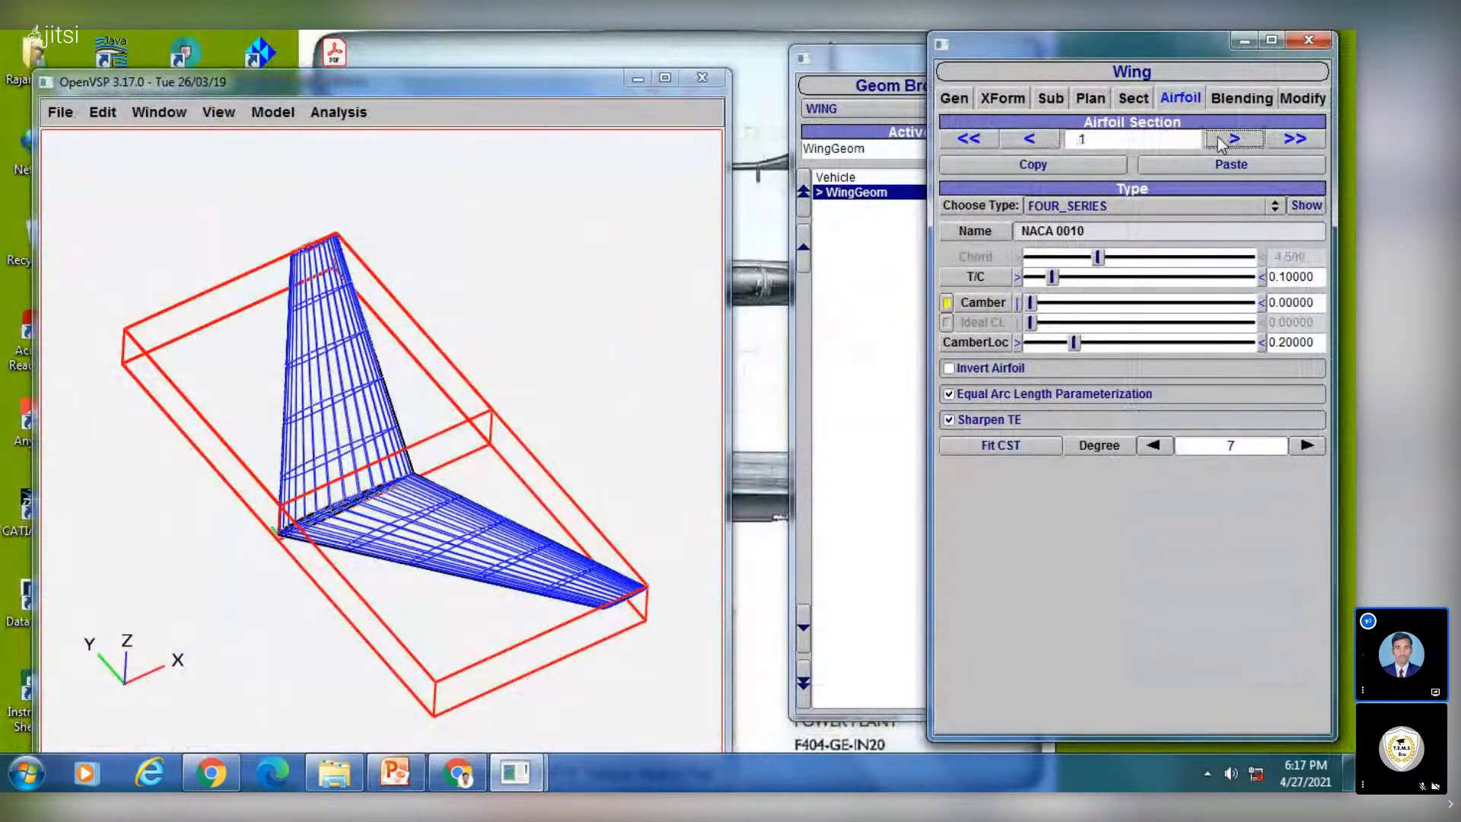
{"action": "left_click", "coordinate": [1052, 143]}
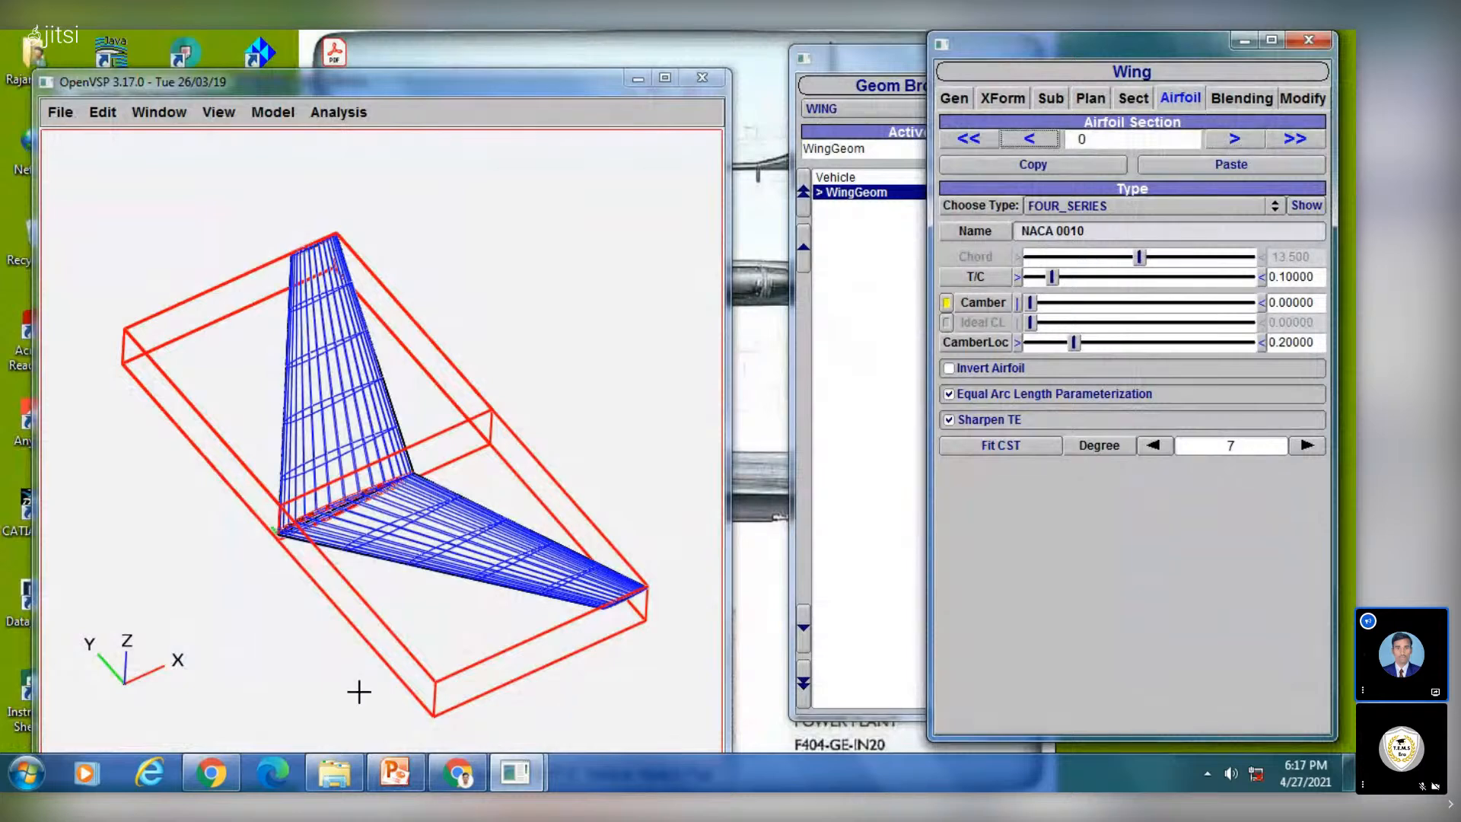
{"action": "left_click", "coordinate": [405, 774]}
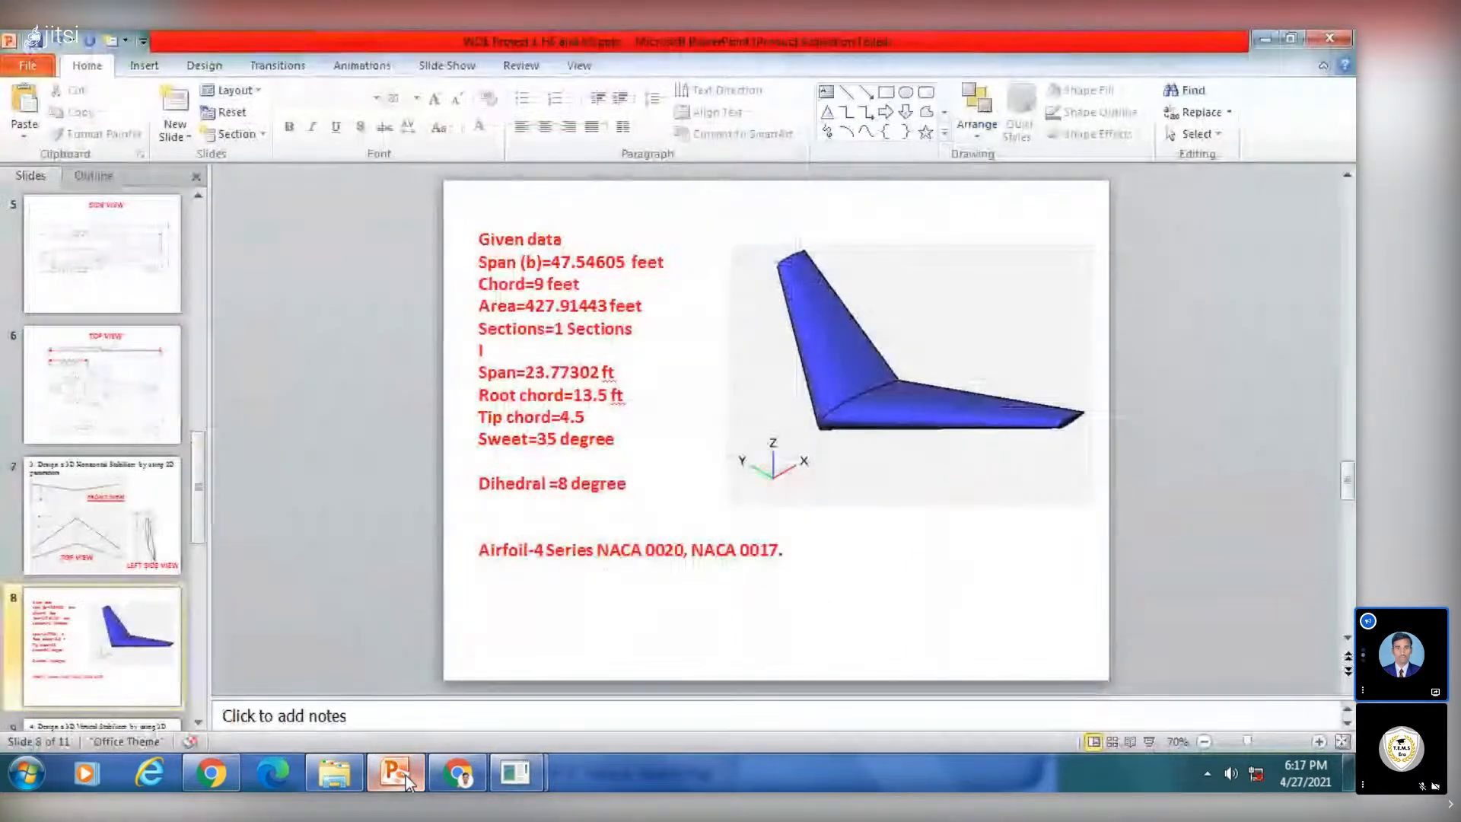
{"action": "left_click", "coordinate": [404, 774]}
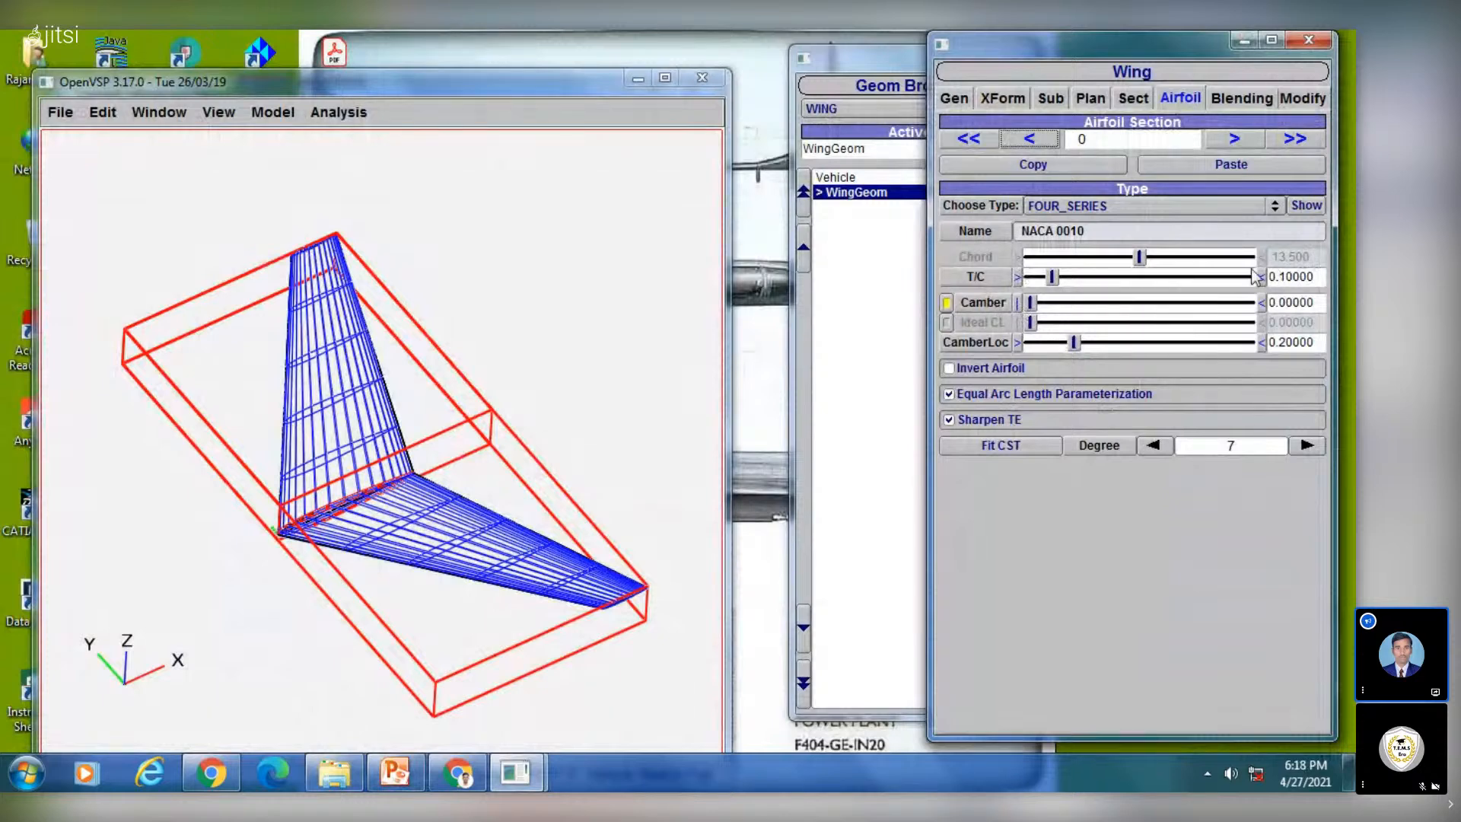
{"action": "left_click", "coordinate": [1289, 277]}
{"action": "type", "text": "2"}
{"action": "key", "text": "Return"}
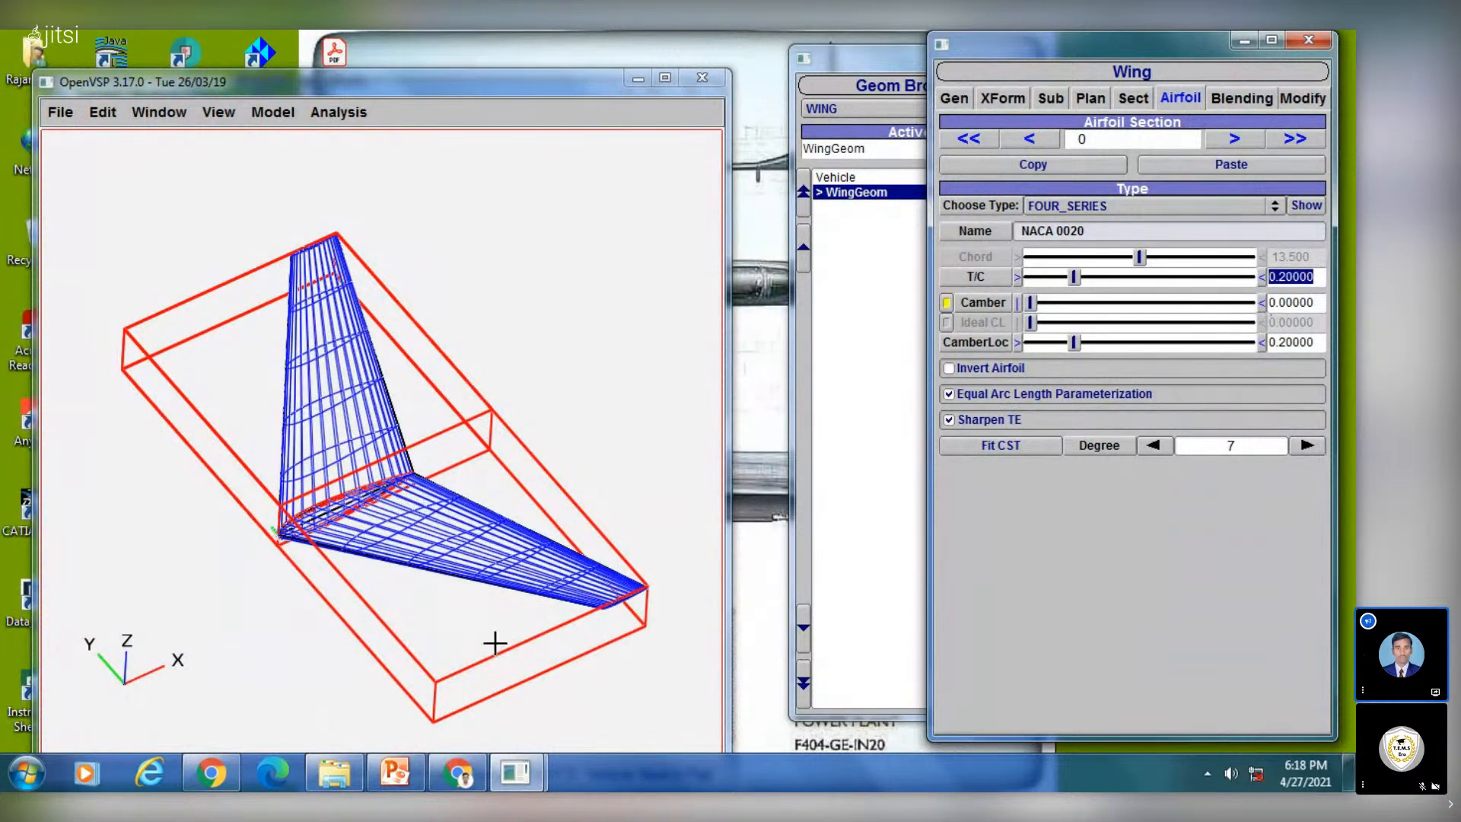
Set the thickness ratio of airfoil section 1 to 0.17 for a NACA 0017 tip, checking it against the PowerPoint data
{"action": "left_click", "coordinate": [397, 770]}
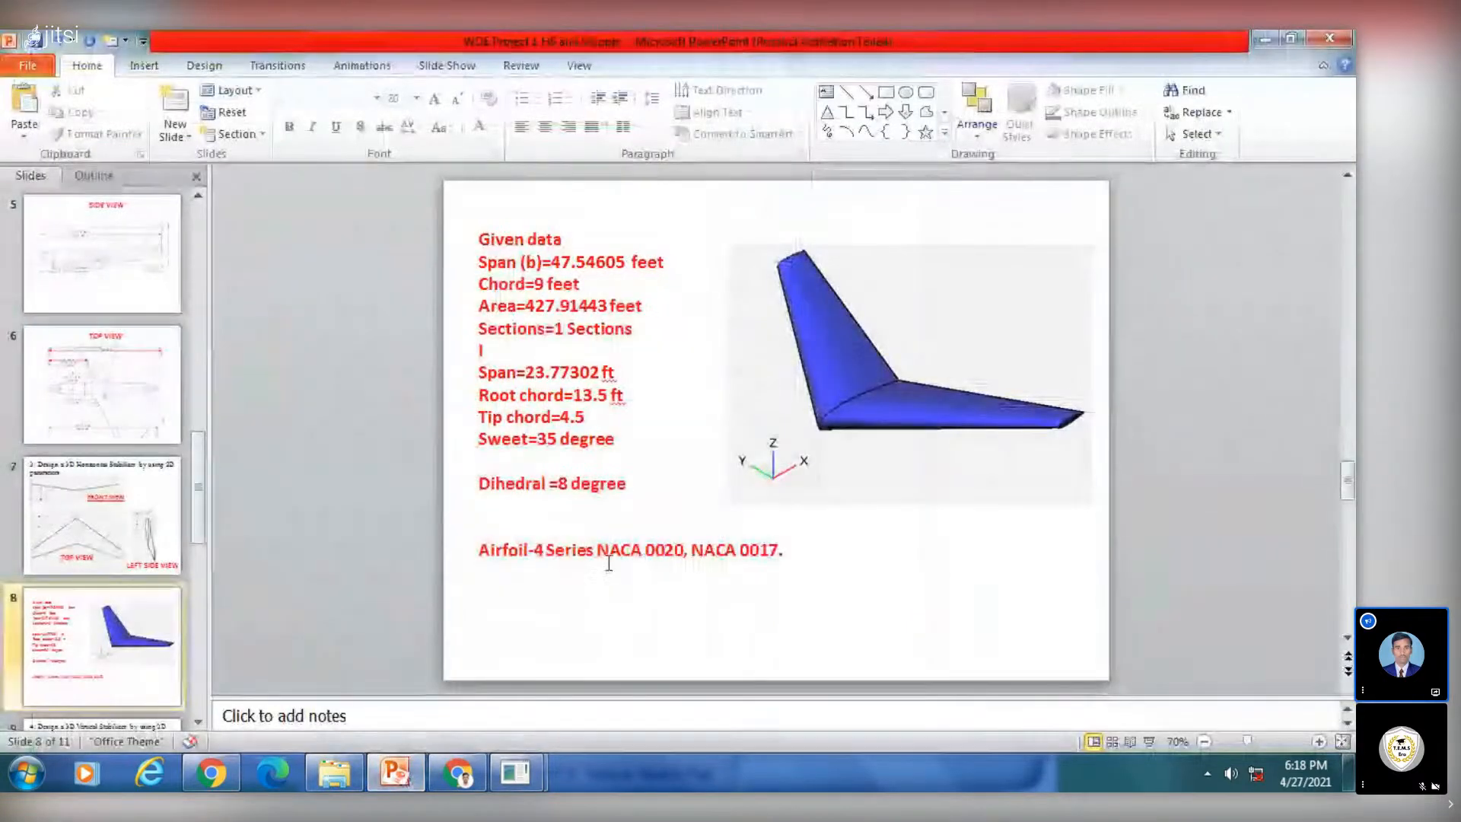
{"action": "left_click", "coordinate": [393, 770]}
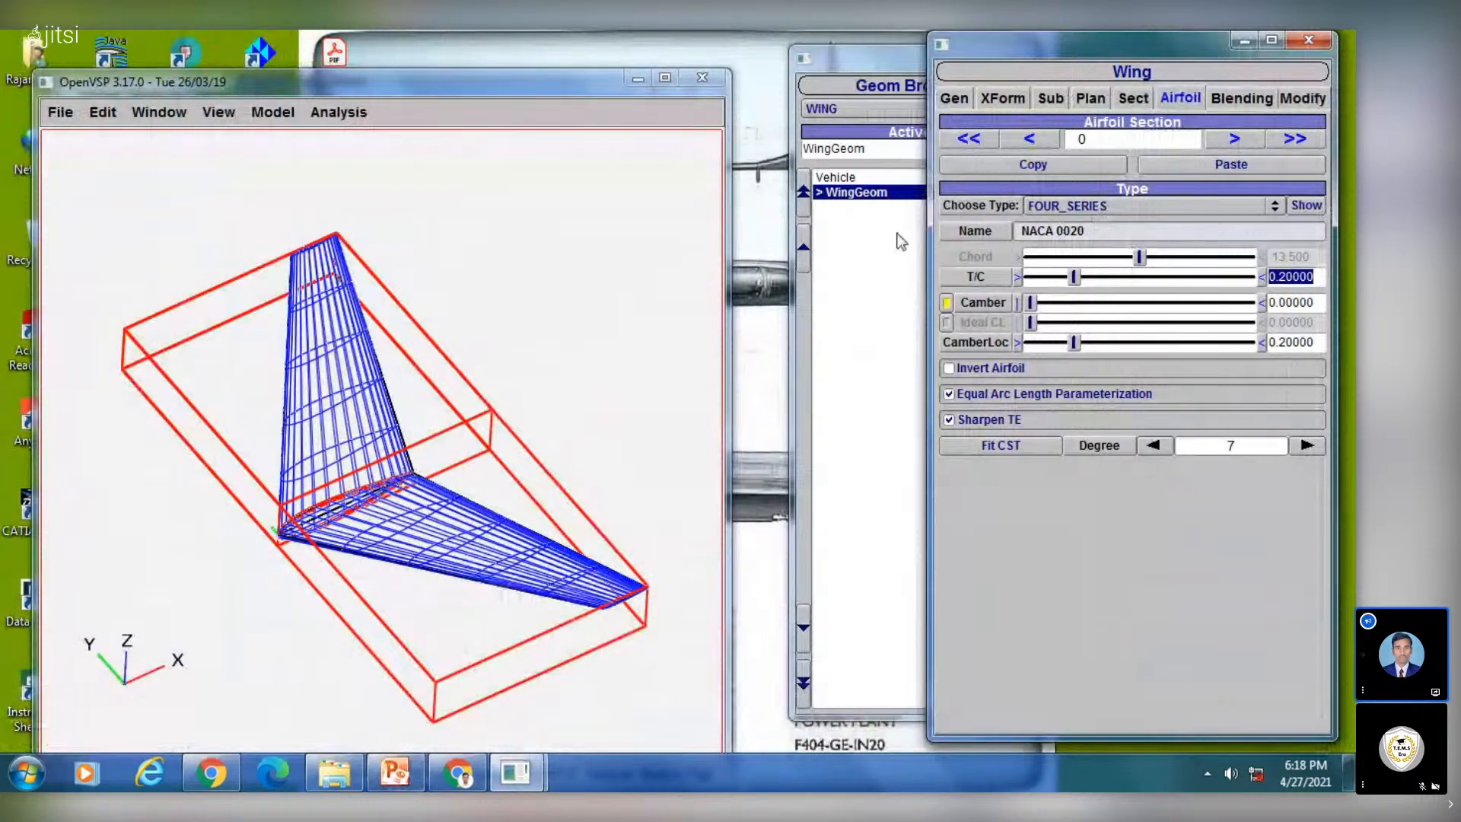
{"action": "left_click", "coordinate": [1234, 139]}
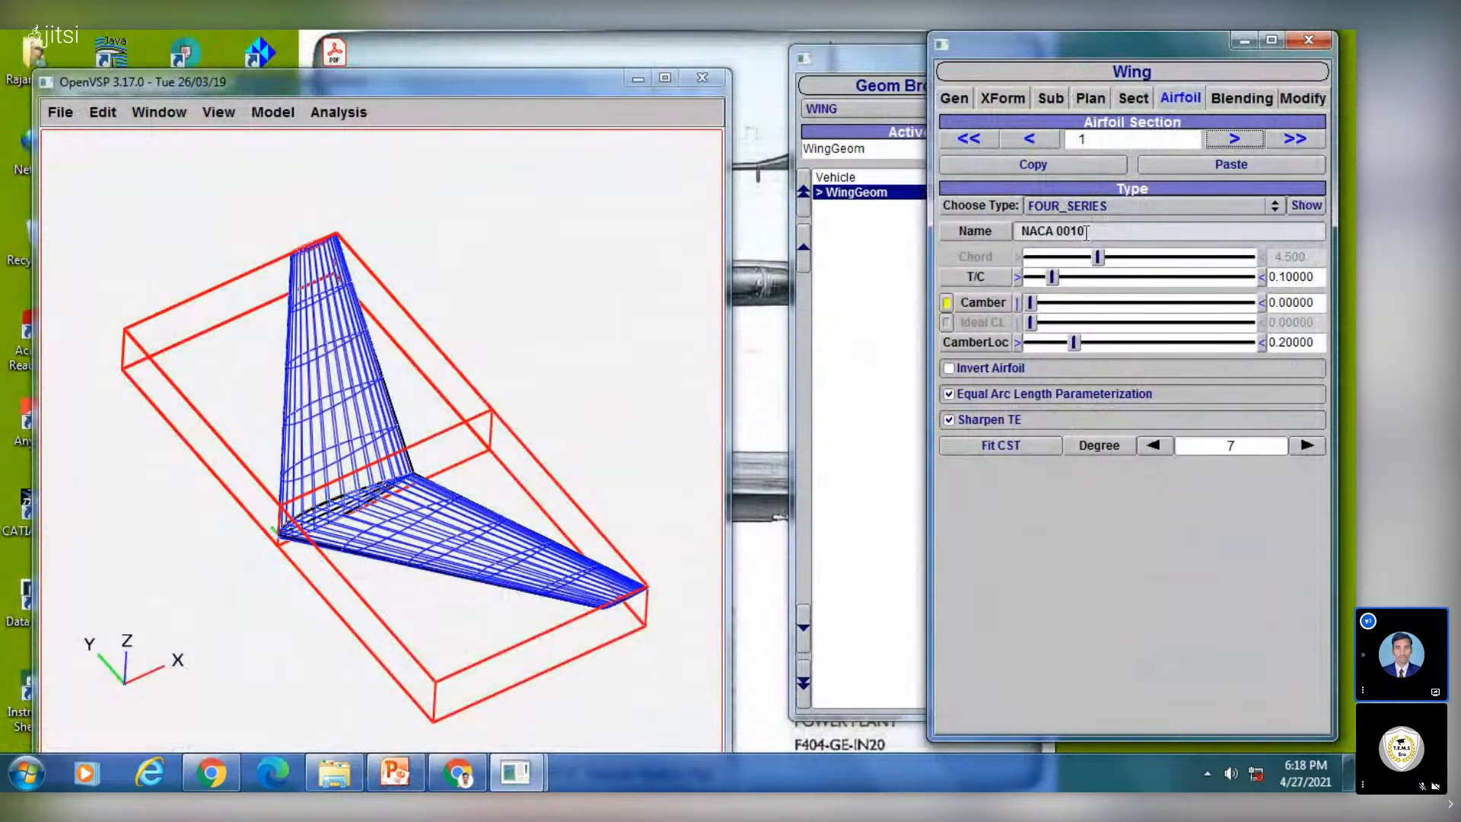
{"action": "left_click", "coordinate": [395, 772]}
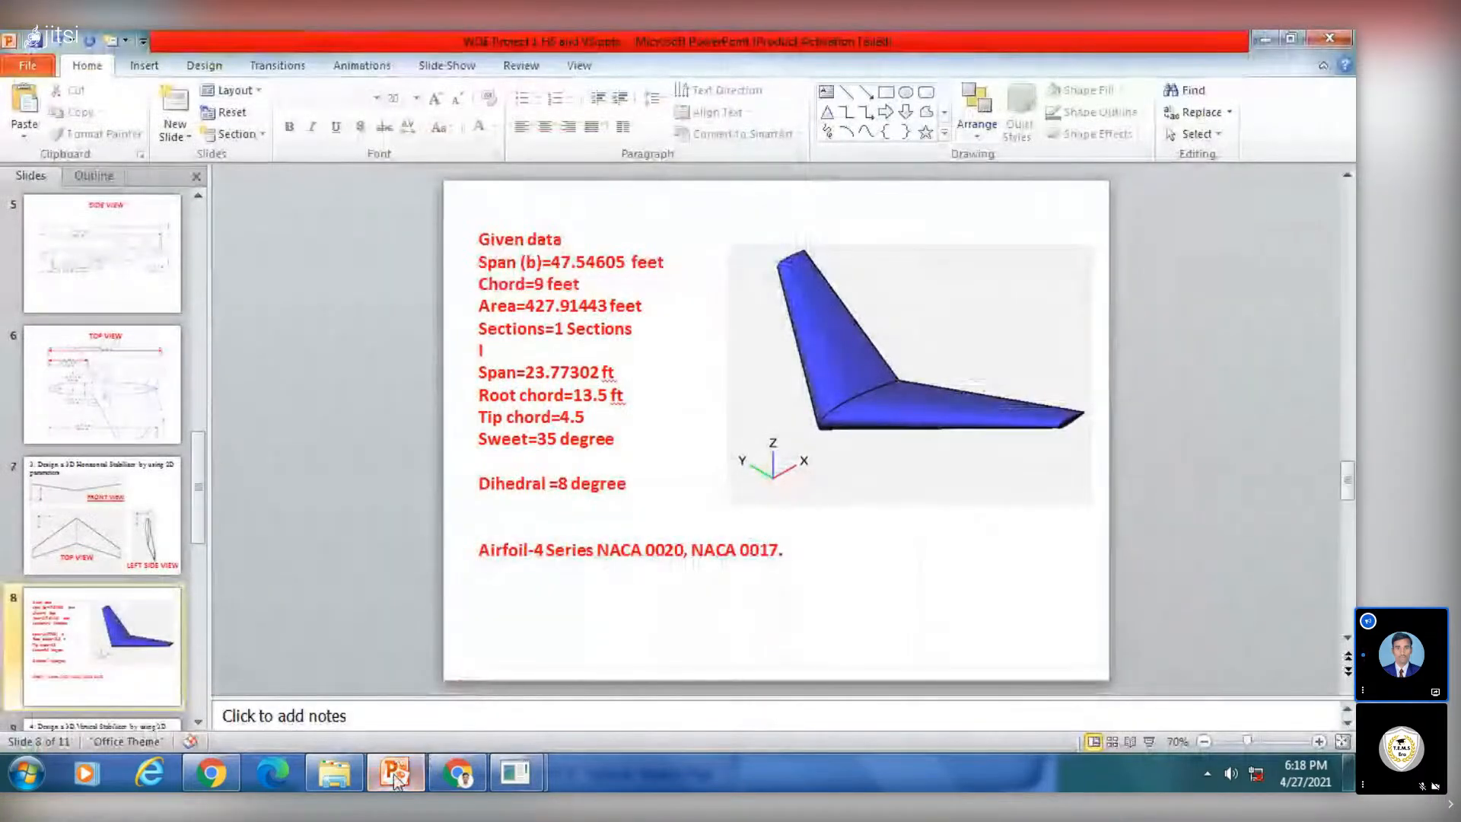
{"action": "left_click", "coordinate": [394, 774]}
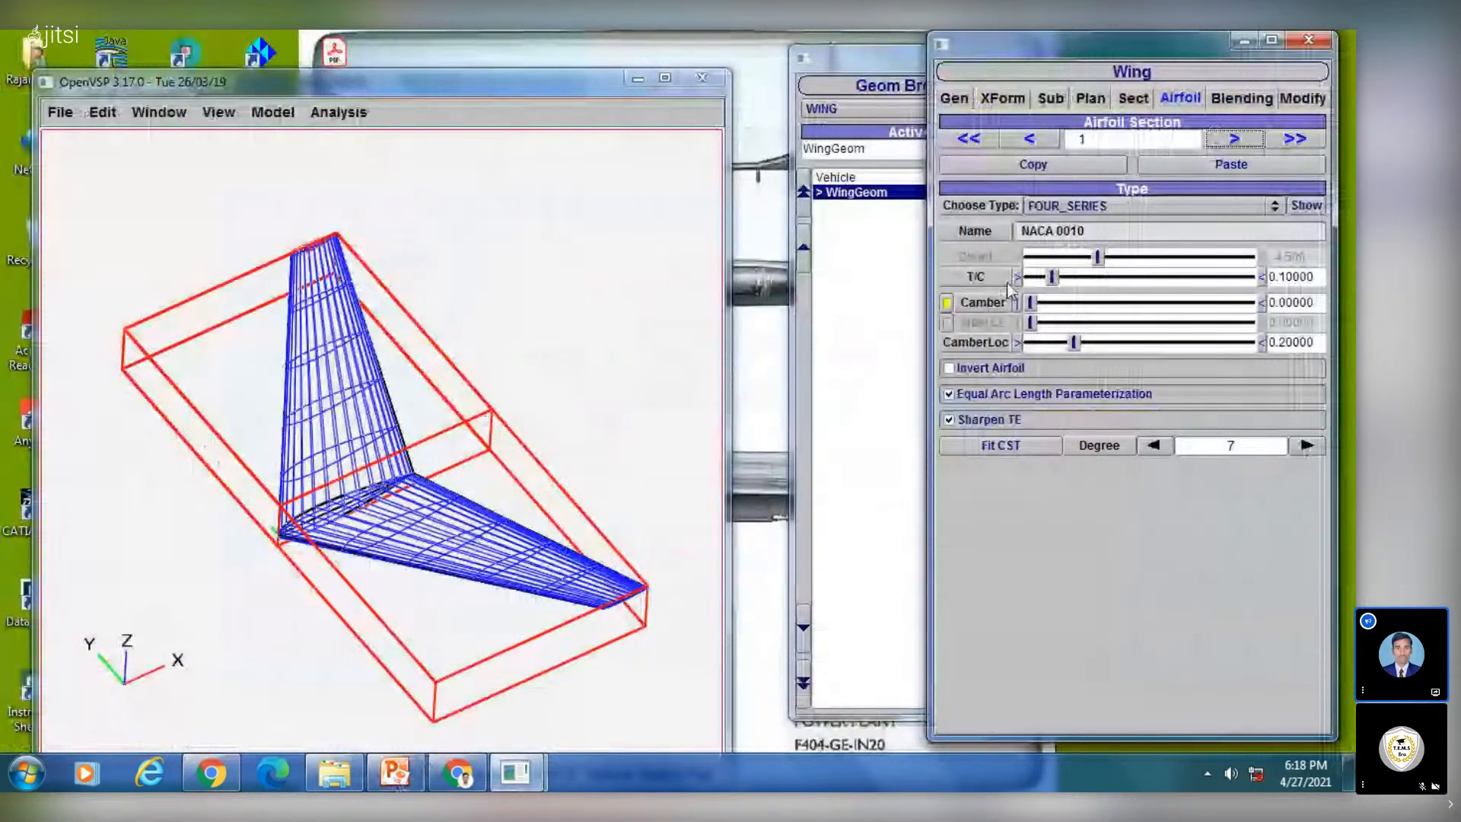
{"action": "left_click", "coordinate": [1286, 276]}
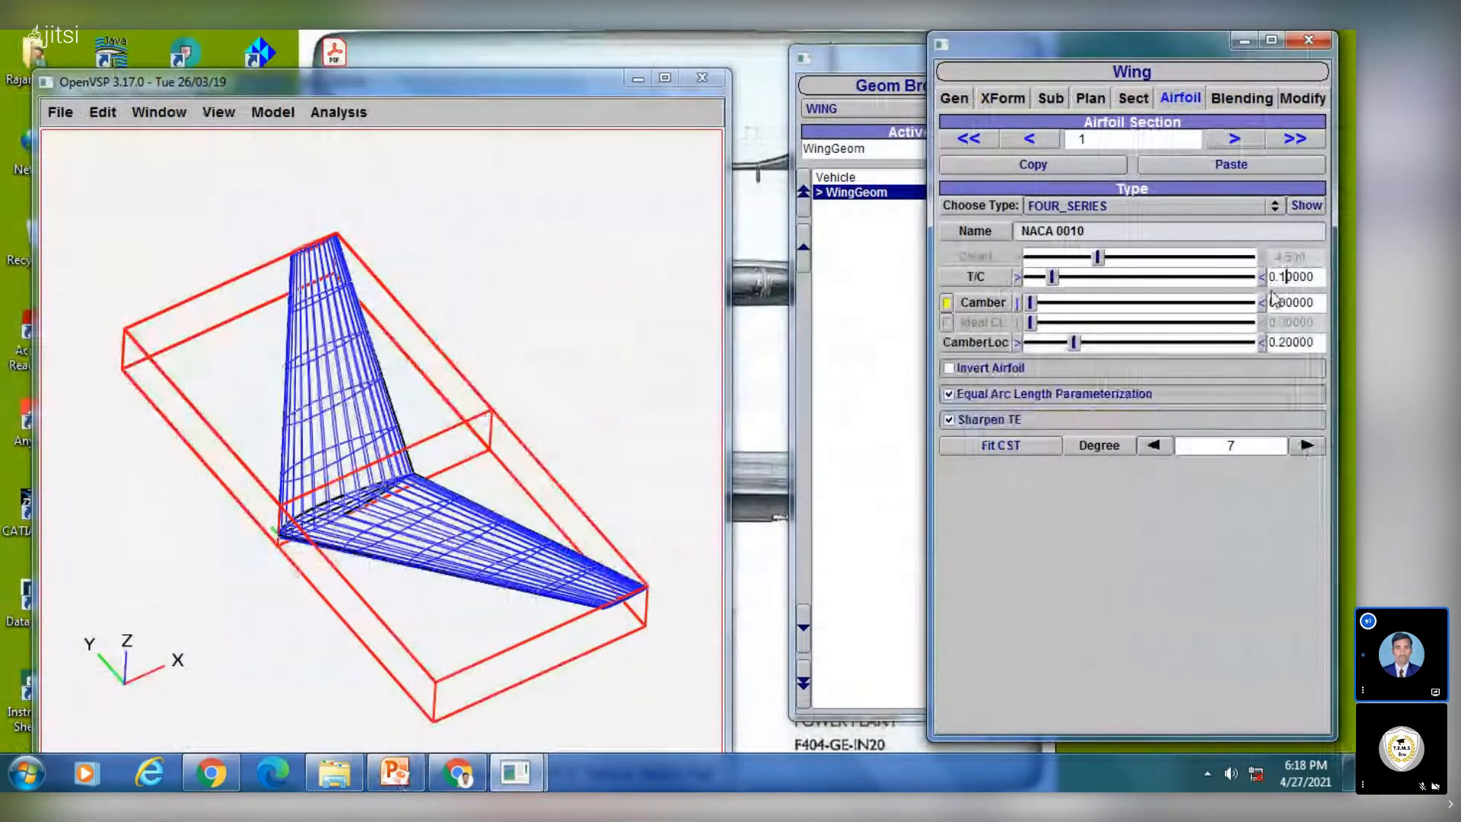
{"action": "type", "text": "7"}
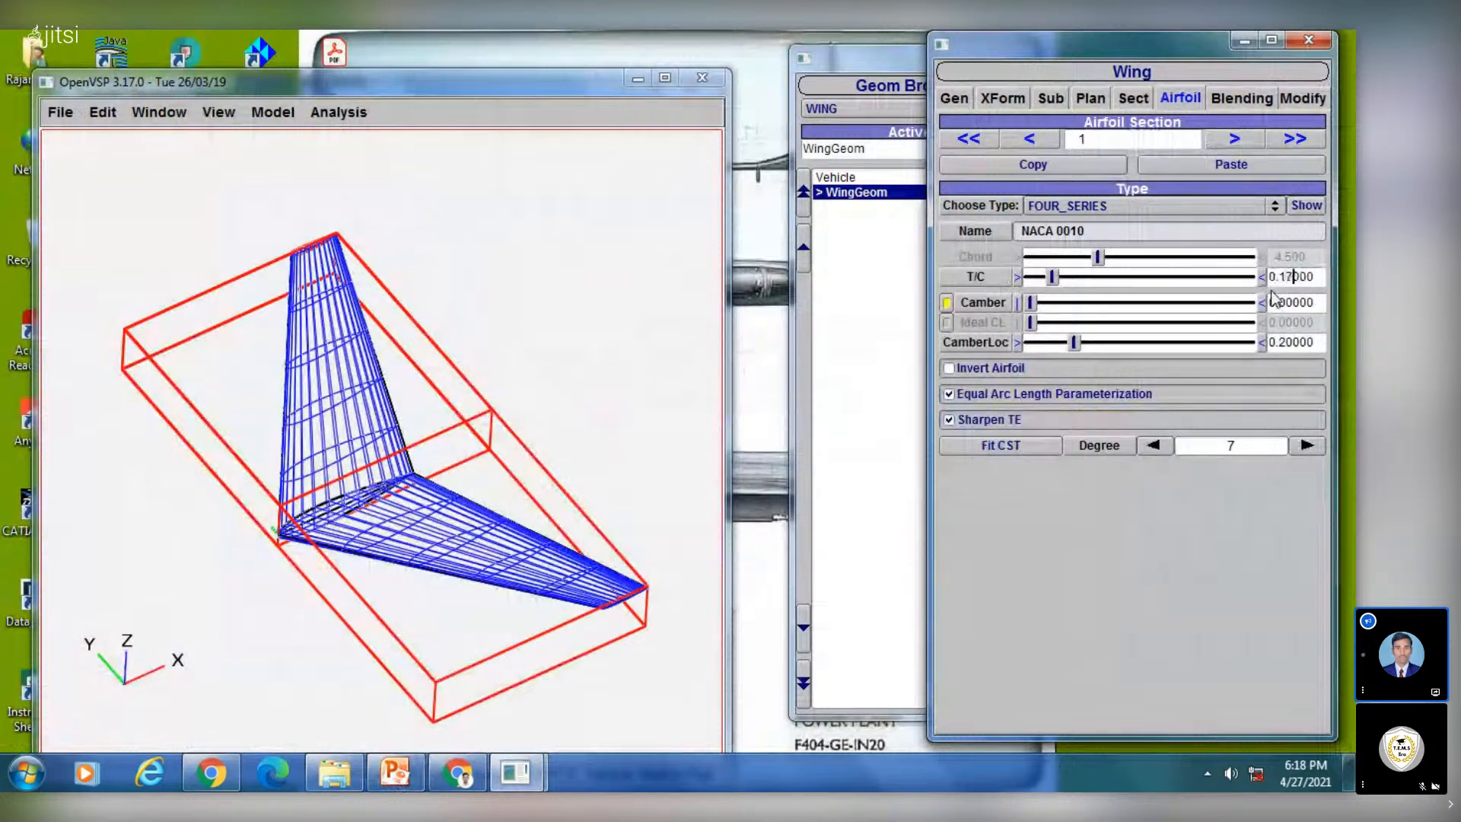
{"action": "key", "text": "Return"}
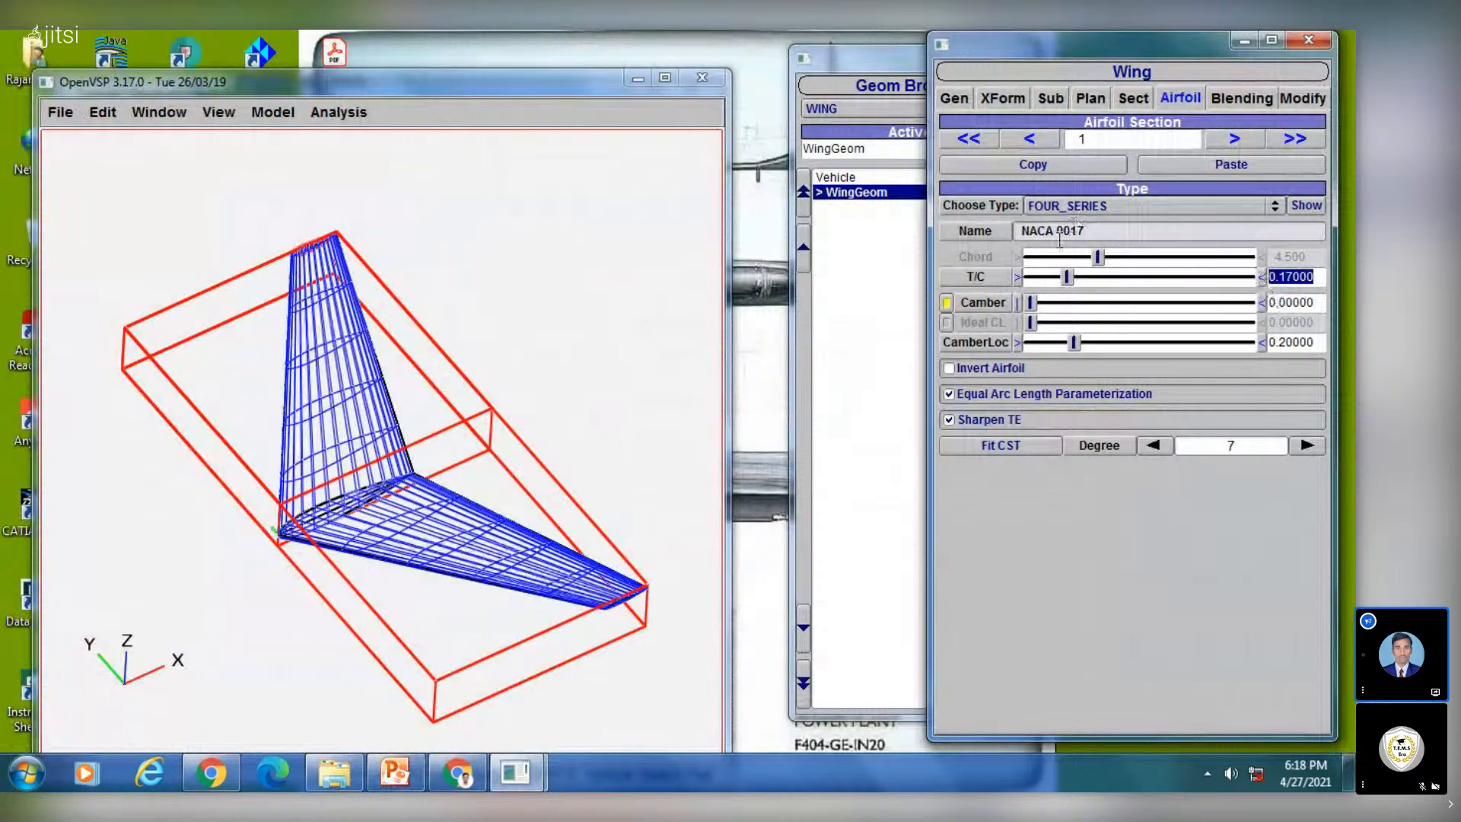
{"action": "left_click", "coordinate": [389, 762]}
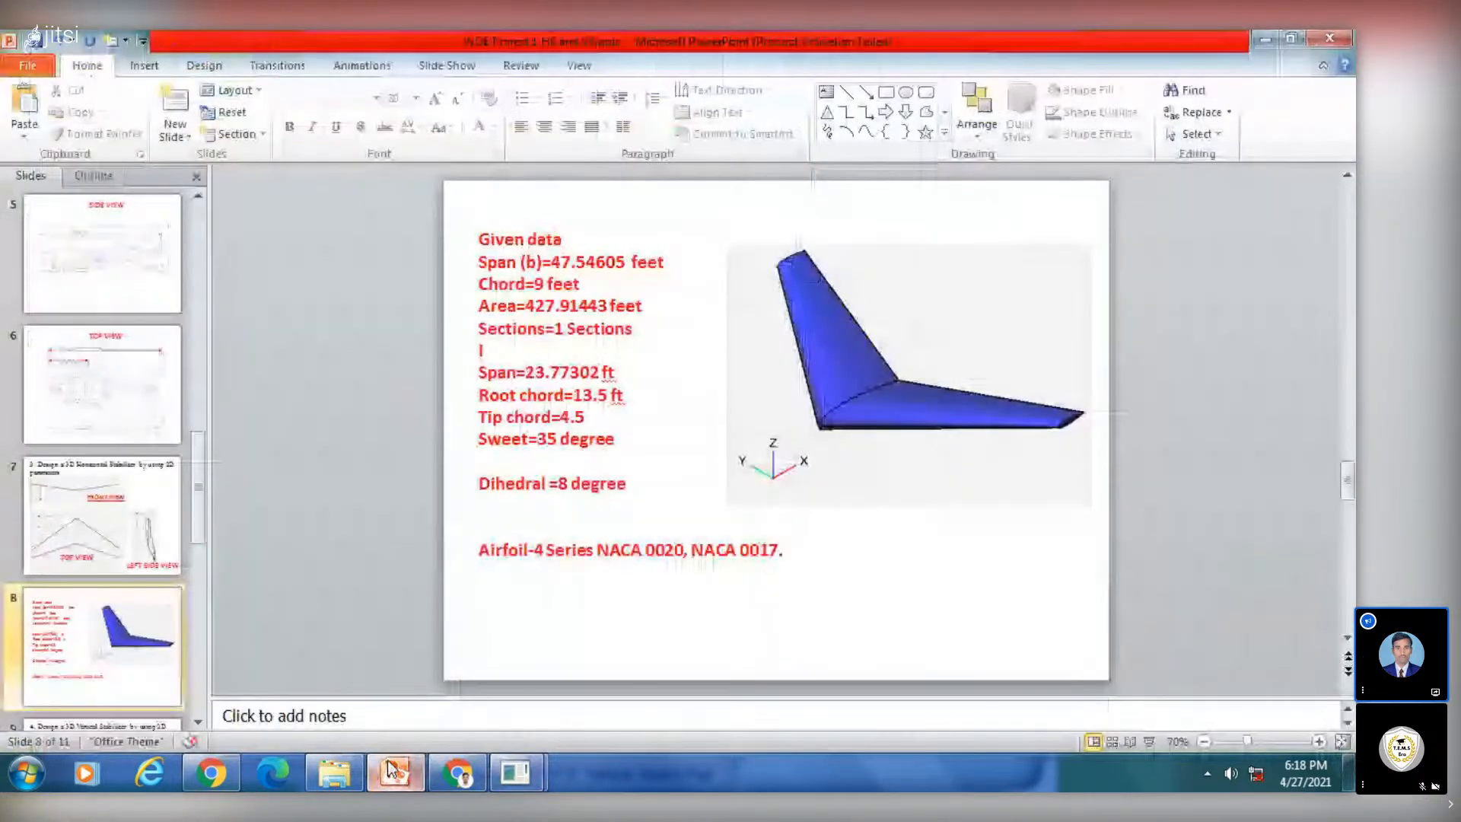
Compare the 3D wing model with the reference stabilizer image and given data on the PowerPoint slide, rotating the model to match
{"action": "left_click", "coordinate": [389, 768]}
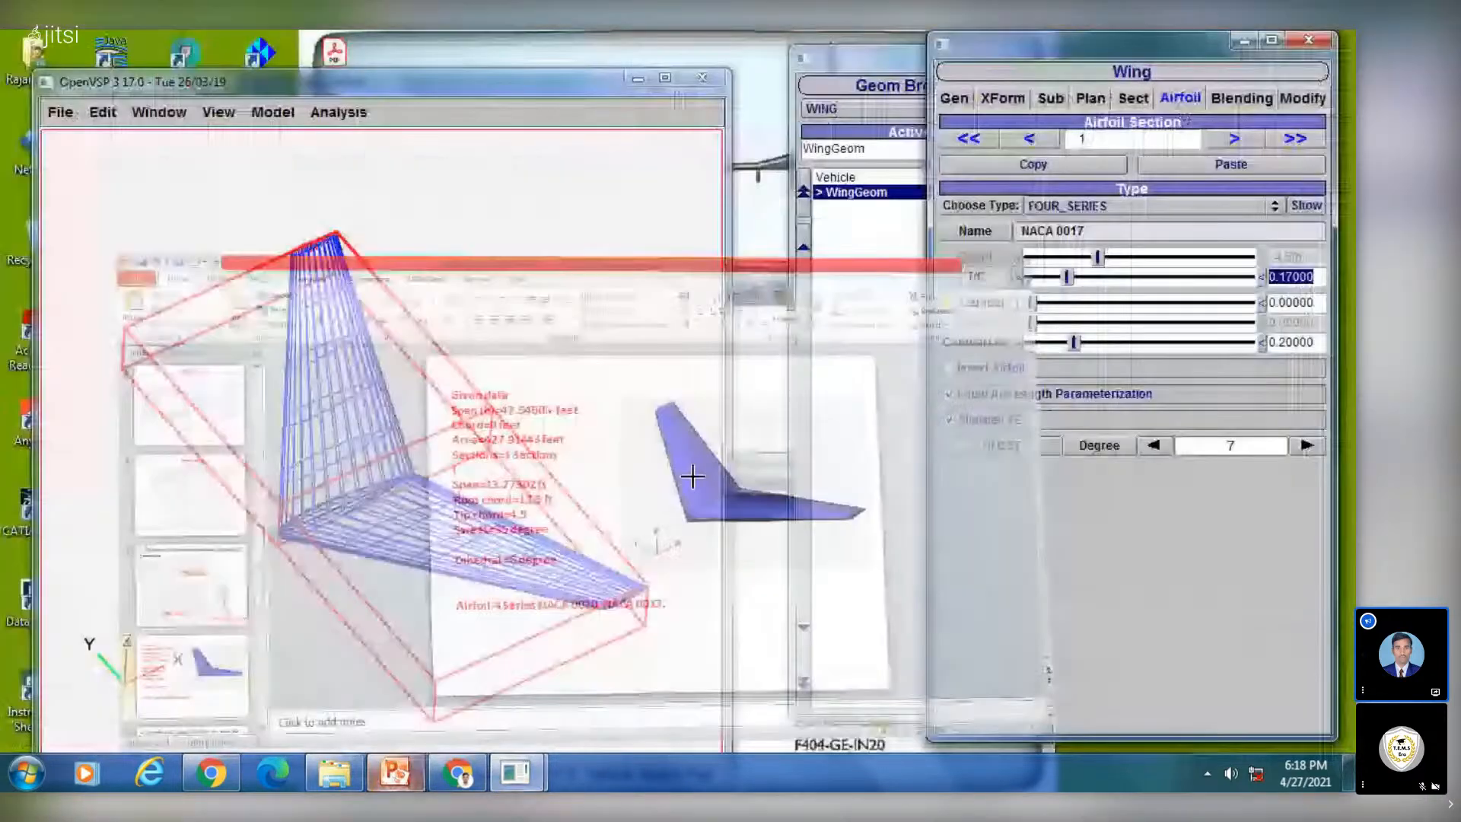
{"action": "mouse_move", "coordinate": [321, 268]}
{"action": "left_mouse_down"}
{"action": "mouse_move", "coordinate": [353, 238]}
{"action": "mouse_move", "coordinate": [459, 349]}
{"action": "mouse_move", "coordinate": [305, 284]}
{"action": "left_mouse_up"}
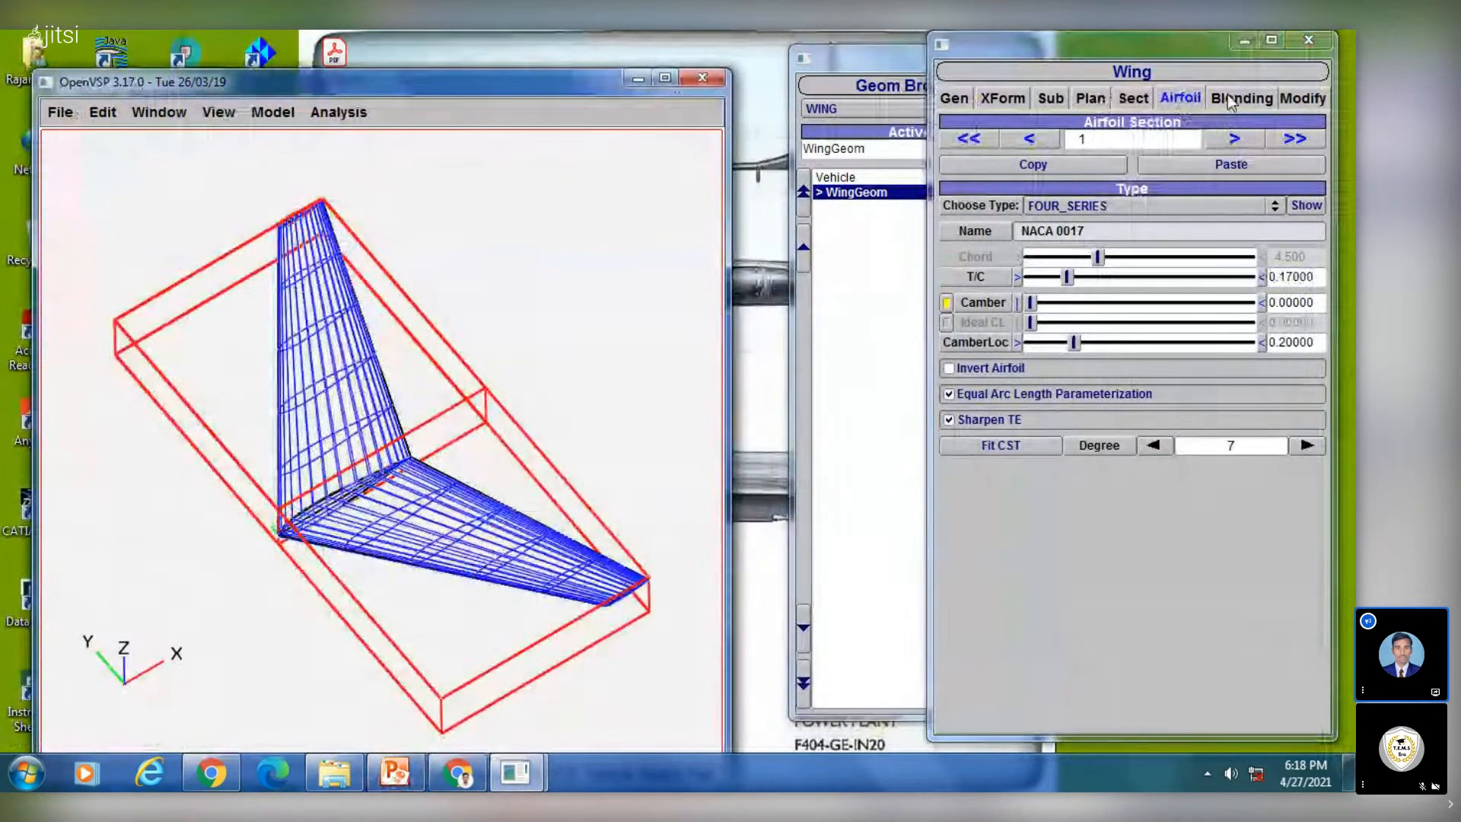
{"action": "left_click", "coordinate": [394, 772]}
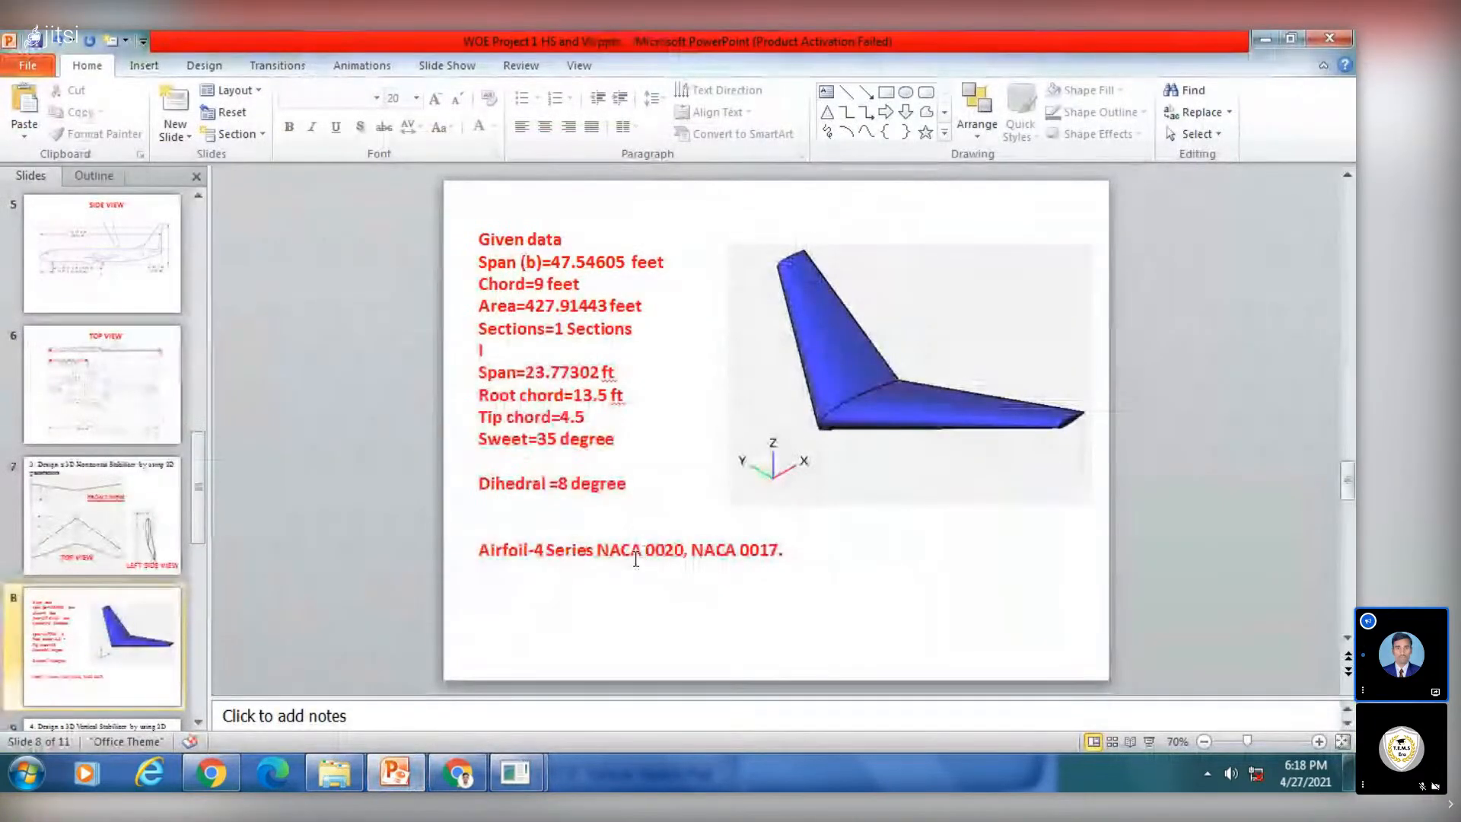
{"action": "left_click", "coordinate": [388, 777]}
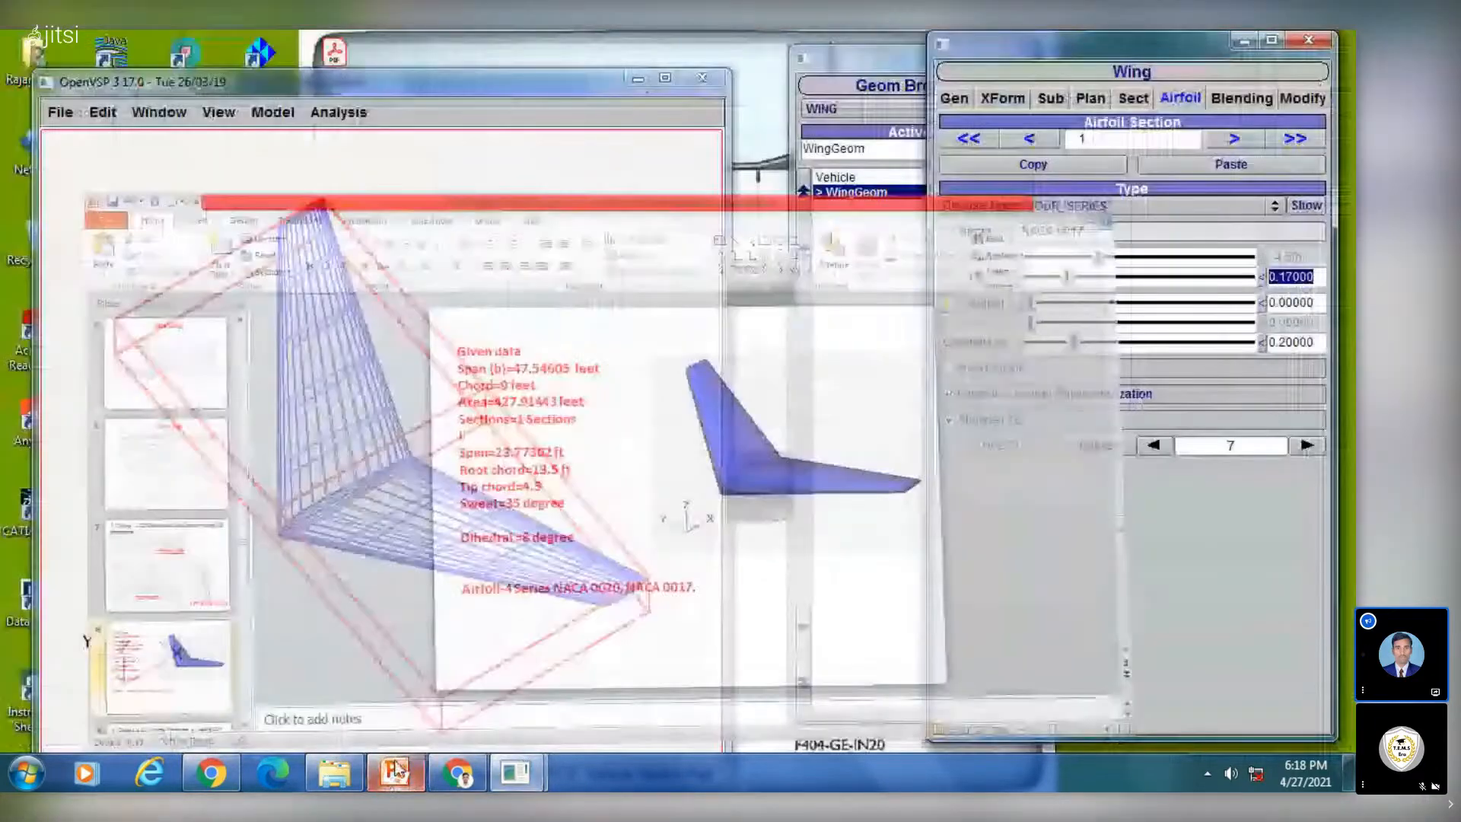
{"action": "left_click_drag", "start_coordinate": [292, 478], "coordinate": [322, 465]}
{"action": "mouse_move", "coordinate": [322, 465]}
{"action": "right_mouse_down"}
{"action": "mouse_move", "coordinate": [361, 422]}
{"action": "mouse_move", "coordinate": [325, 489]}
{"action": "mouse_move", "coordinate": [331, 471]}
{"action": "right_mouse_up"}
{"action": "mouse_move", "coordinate": [390, 777]}
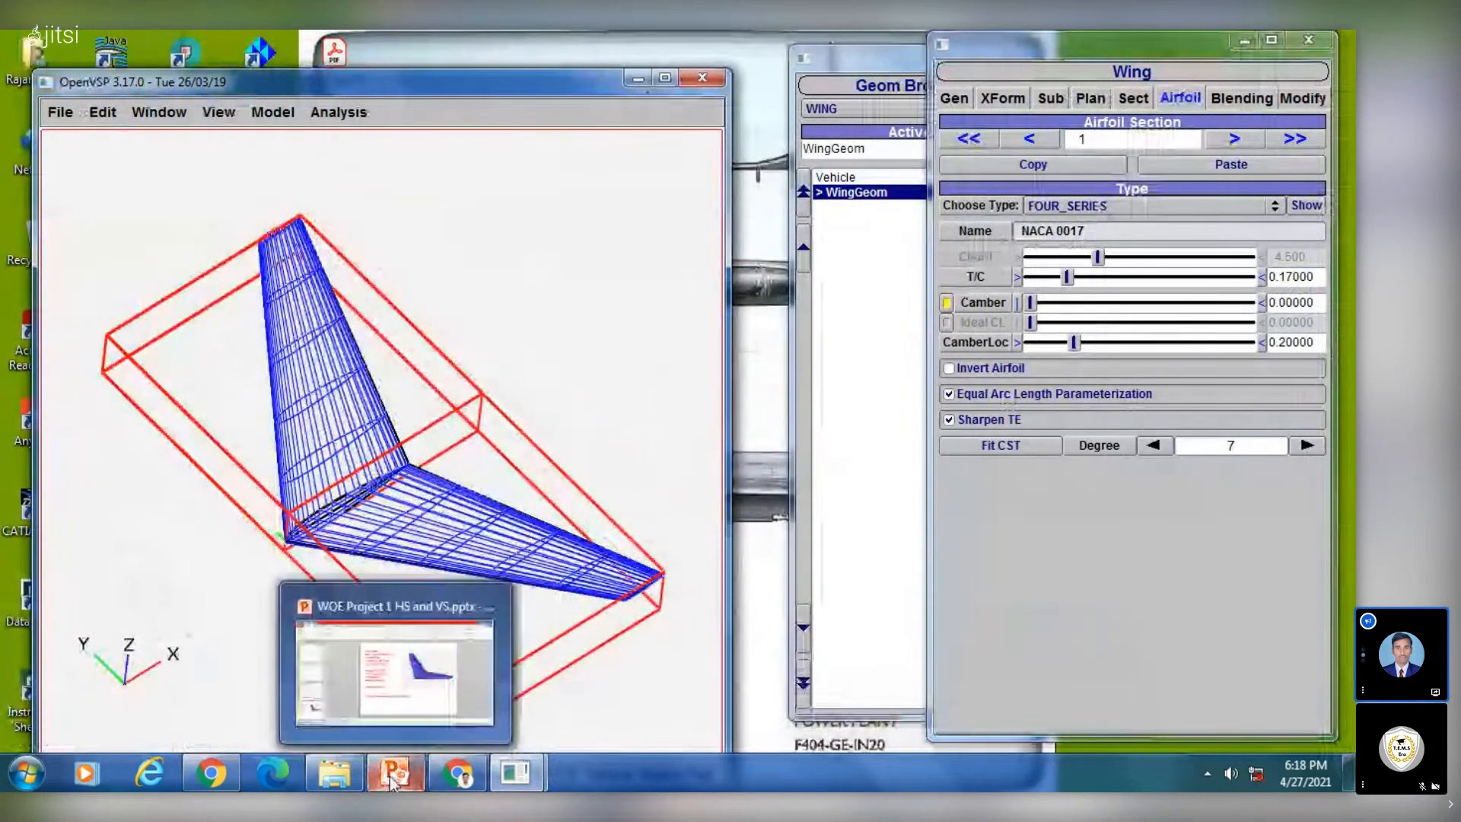
Inspect the horizontal stabilizer model's full planform from the top view
{"action": "left_click_drag", "start_coordinate": [318, 411], "coordinate": [267, 205]}
{"action": "left_click", "coordinate": [221, 114]}
{"action": "left_click", "coordinate": [227, 116]}
{"action": "key", "text": "F5"}
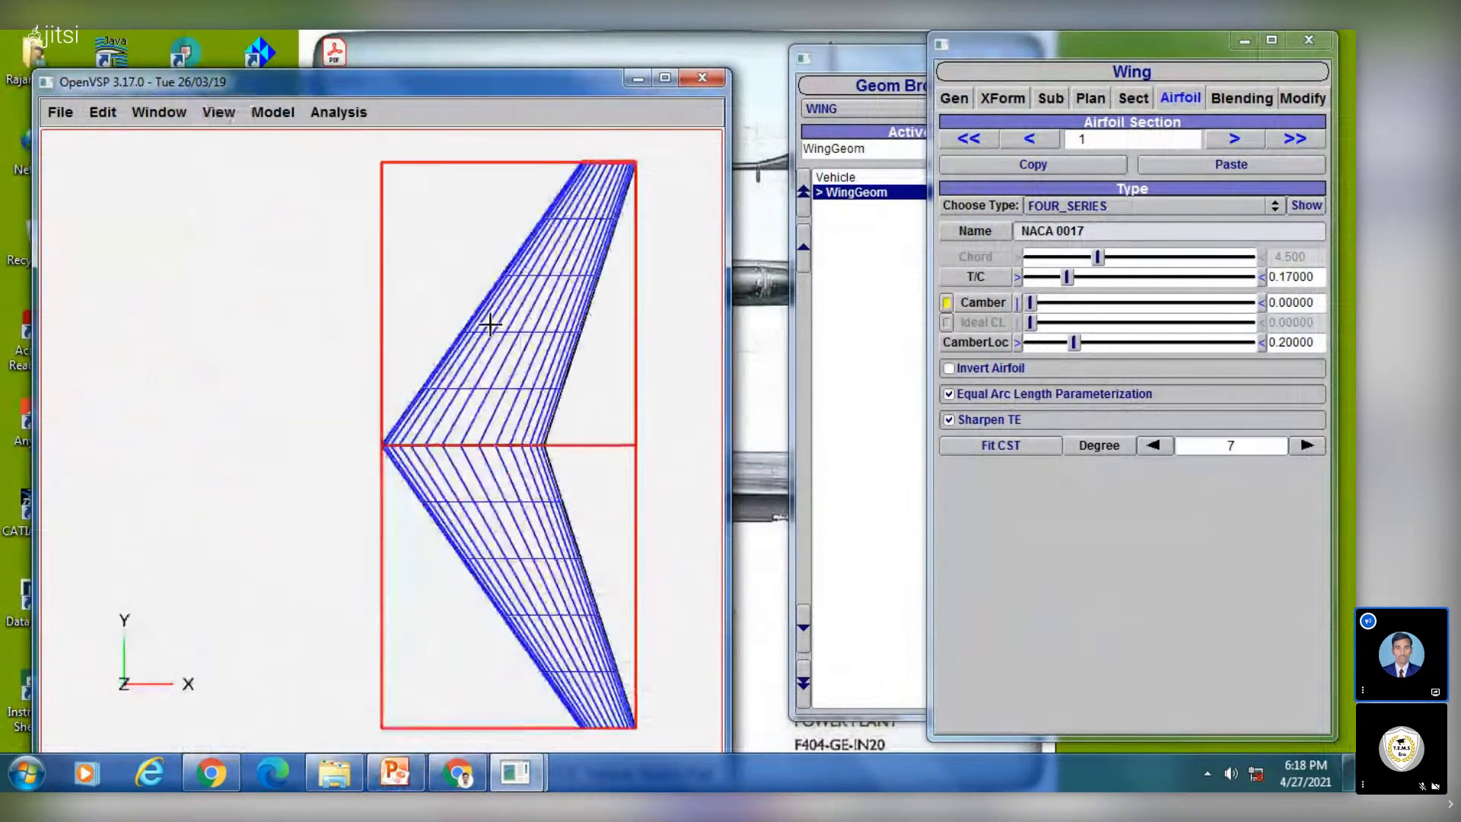
{"action": "scroll", "coordinate": [495, 309], "scroll_direction": "down", "scroll_amount": 5}
{"action": "scroll", "coordinate": [494, 317], "scroll_direction": "up", "scroll_amount": 3}
{"action": "scroll", "coordinate": [495, 317], "scroll_direction": "down", "scroll_amount": 1}
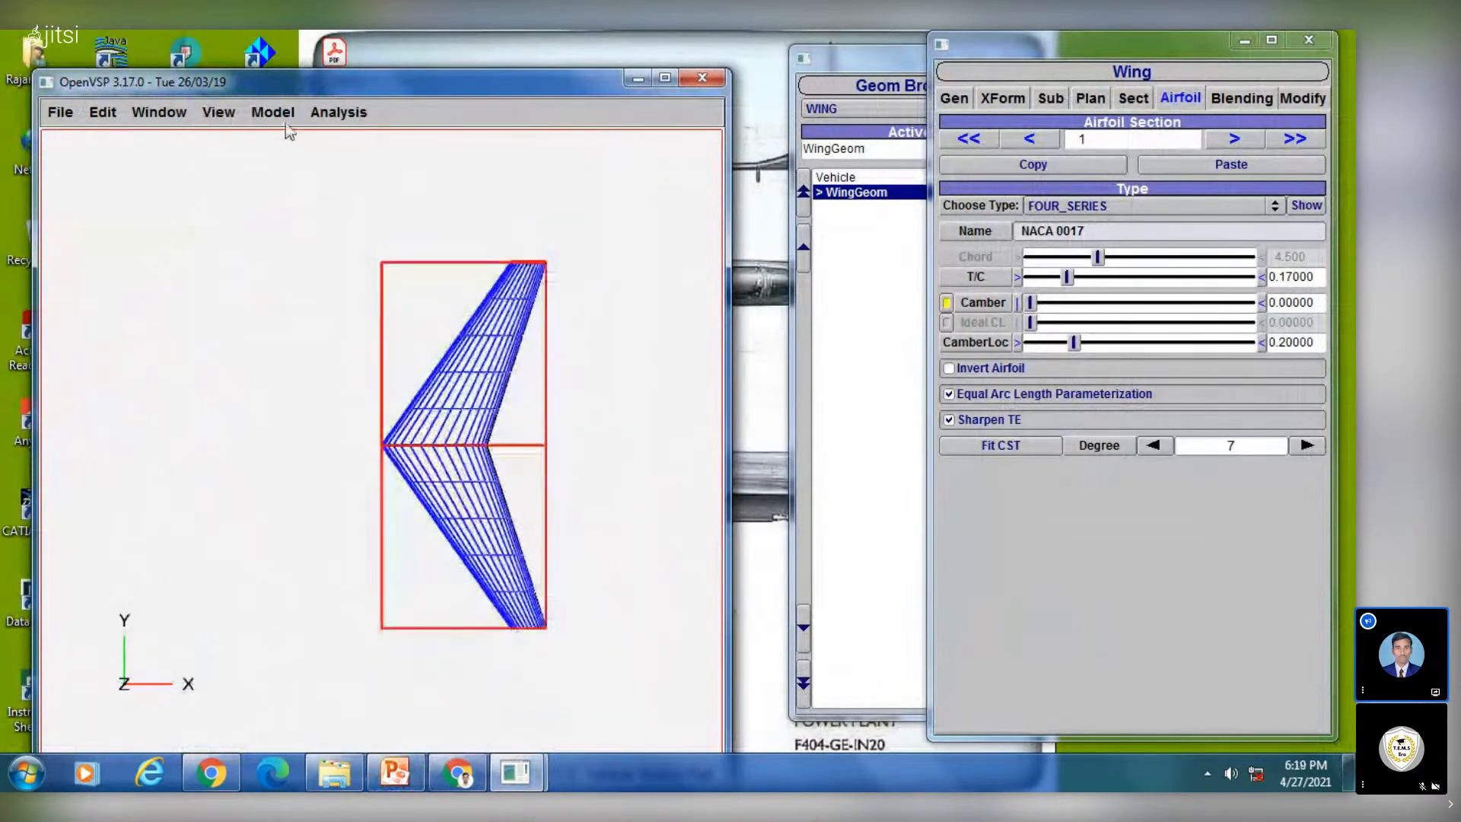
Inspect the stabilizer model from the front view and from the left view
{"action": "left_click", "coordinate": [219, 112]}
{"action": "left_click", "coordinate": [226, 157]}
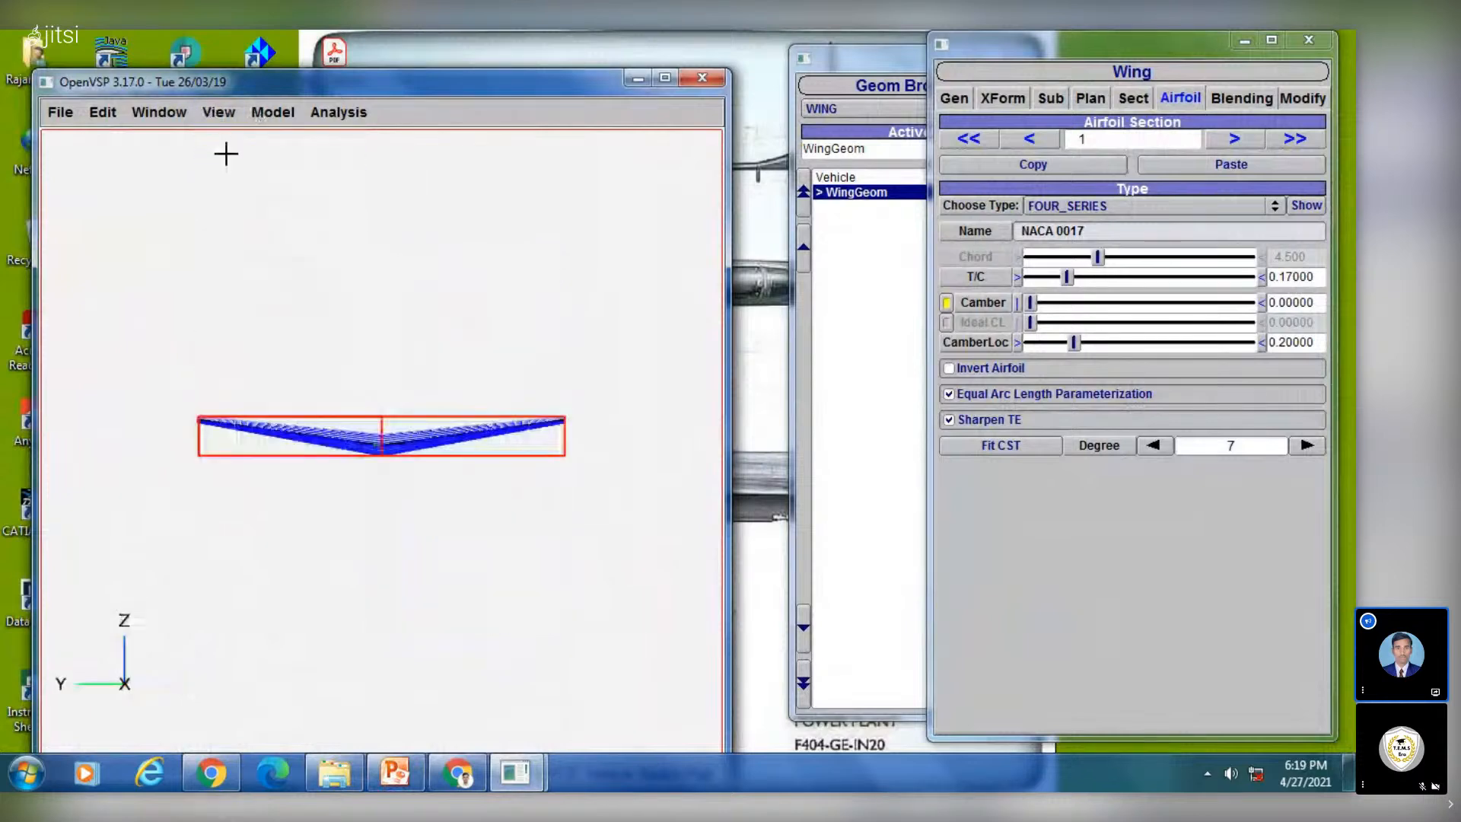
{"action": "scroll", "coordinate": [446, 395], "scroll_direction": "up", "scroll_amount": 3}
{"action": "scroll", "coordinate": [448, 392], "scroll_direction": "down", "scroll_amount": 1}
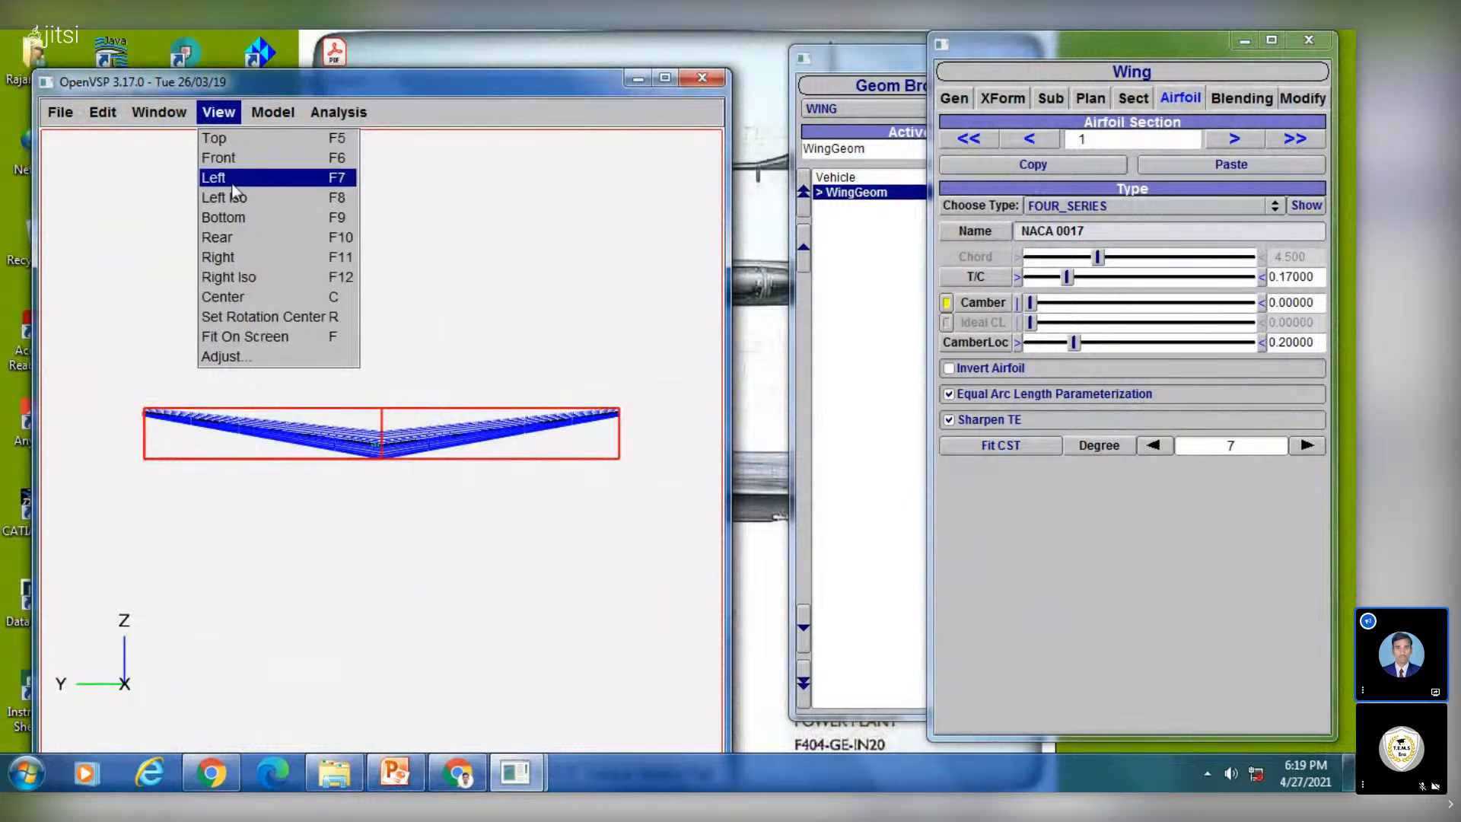
{"action": "left_click", "coordinate": [232, 185]}
{"action": "left_click_drag", "start_coordinate": [404, 299], "coordinate": [448, 311]}
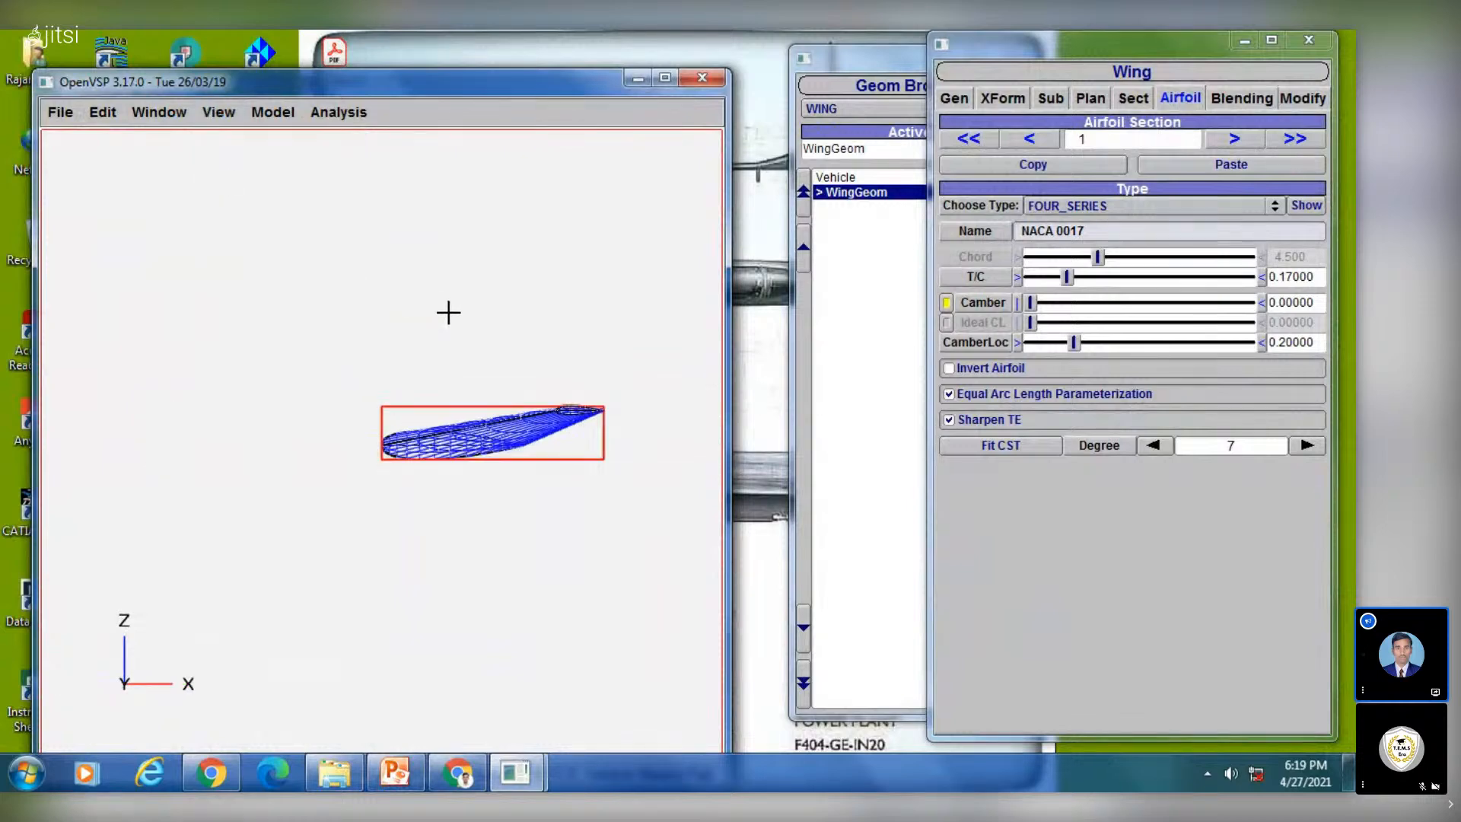
Close the wing settings, set WingGeom's surface display to None, and deselect it to show only the outline in the left view
{"action": "left_click", "coordinate": [885, 285]}
{"action": "left_click", "coordinate": [856, 192]}
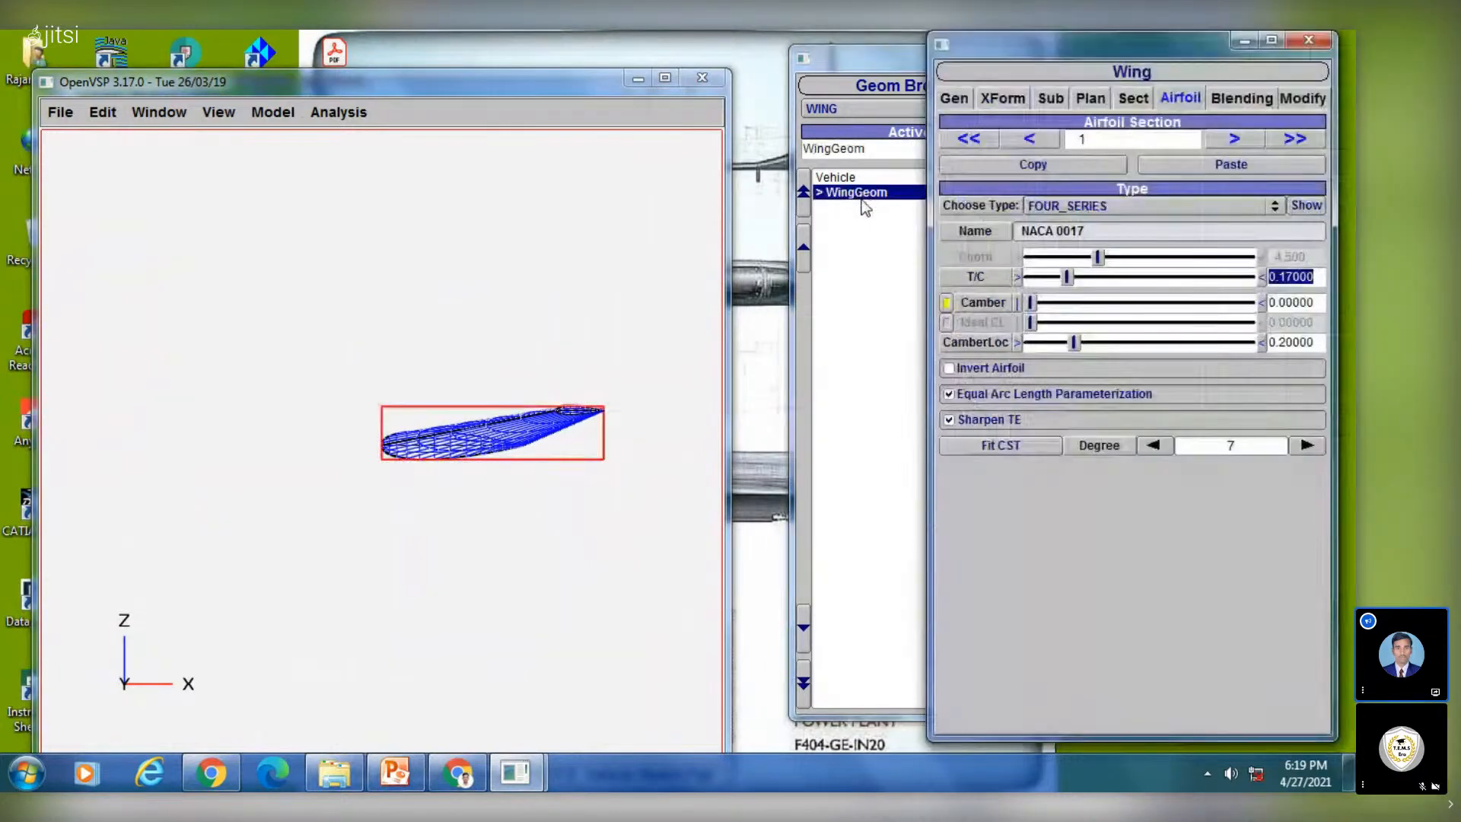
{"action": "left_click", "coordinate": [1306, 42]}
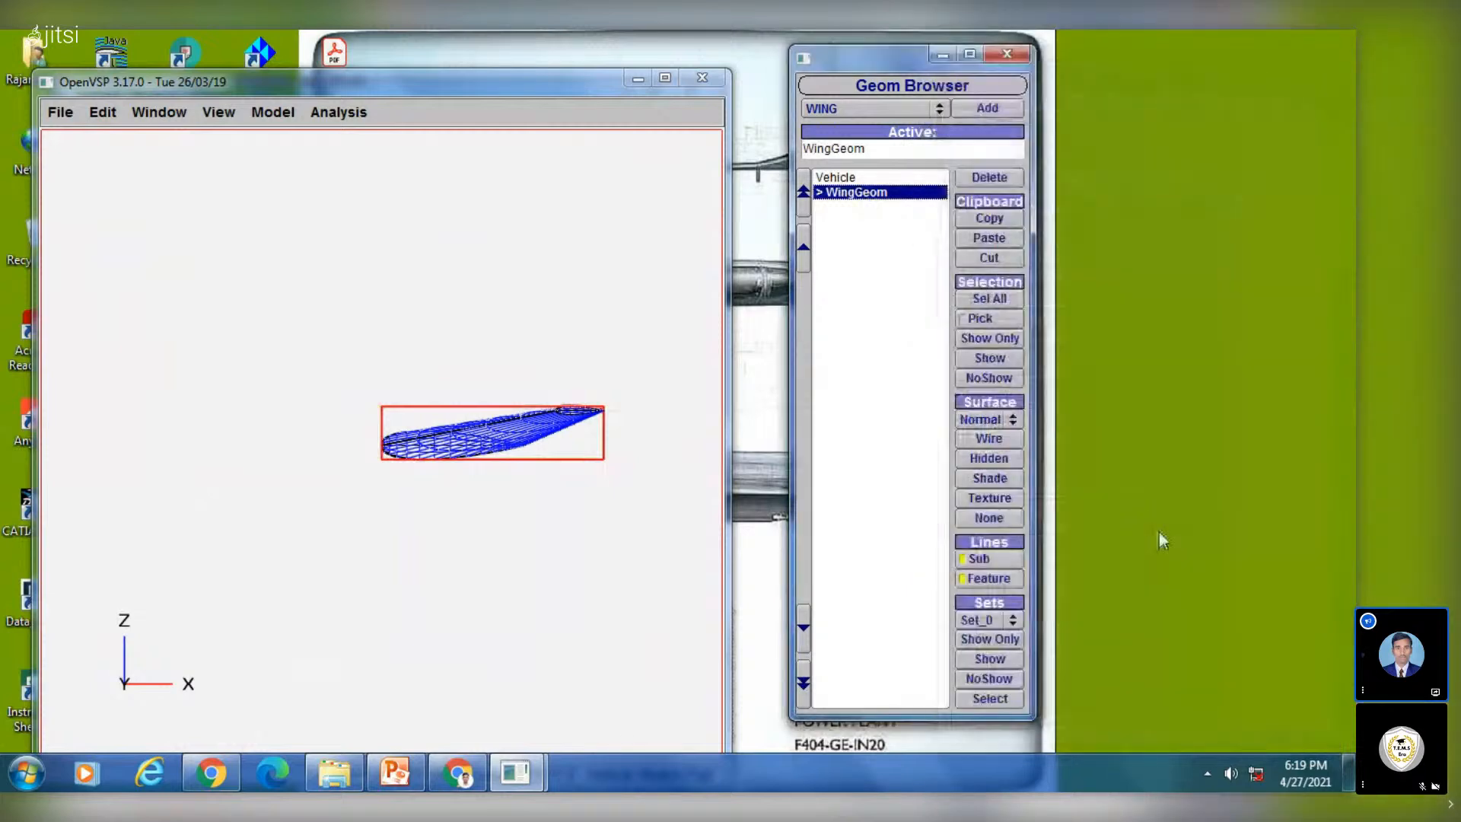
{"action": "left_click", "coordinate": [989, 519]}
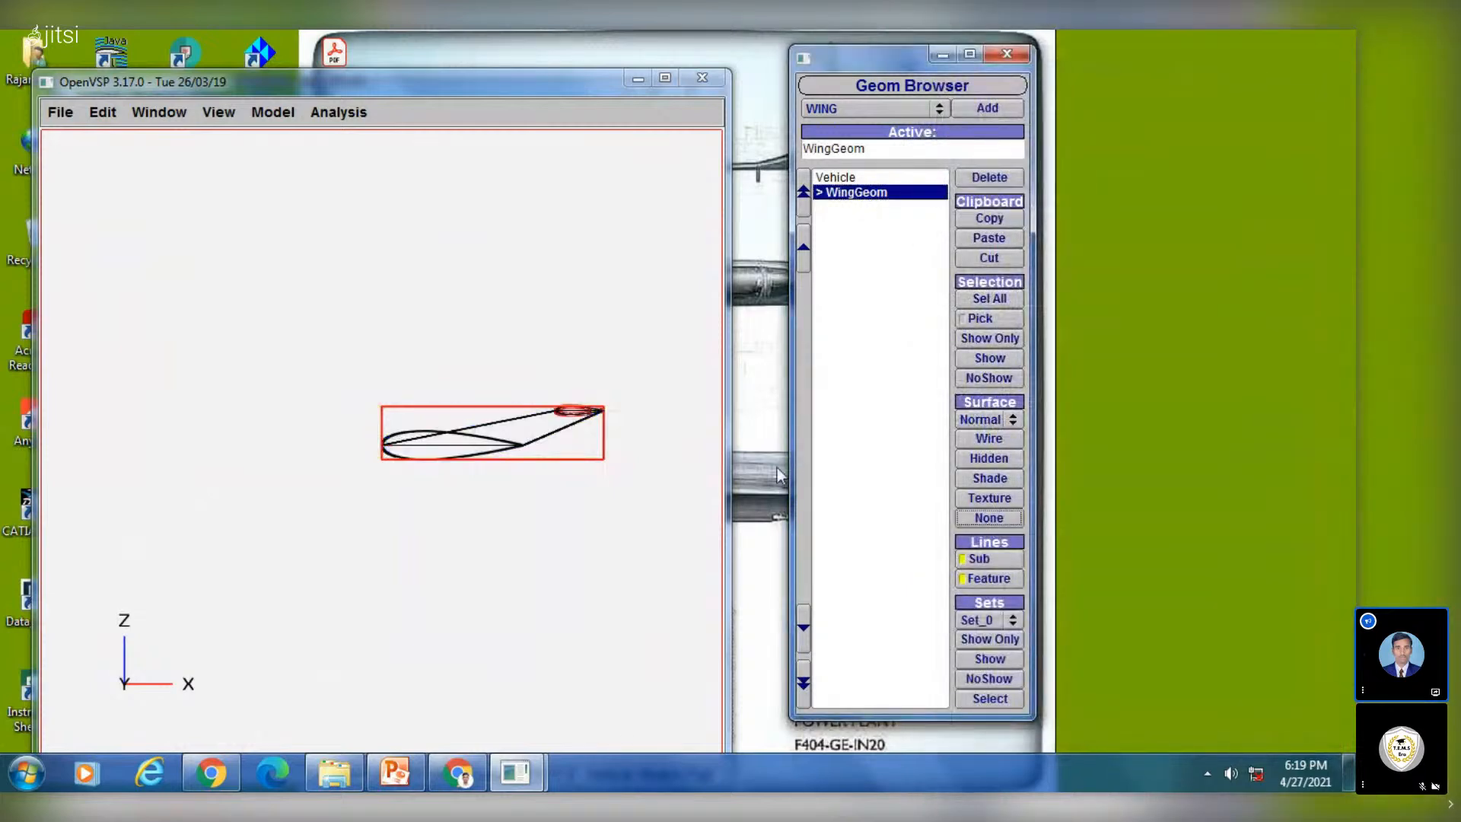
{"action": "left_click", "coordinate": [826, 456]}
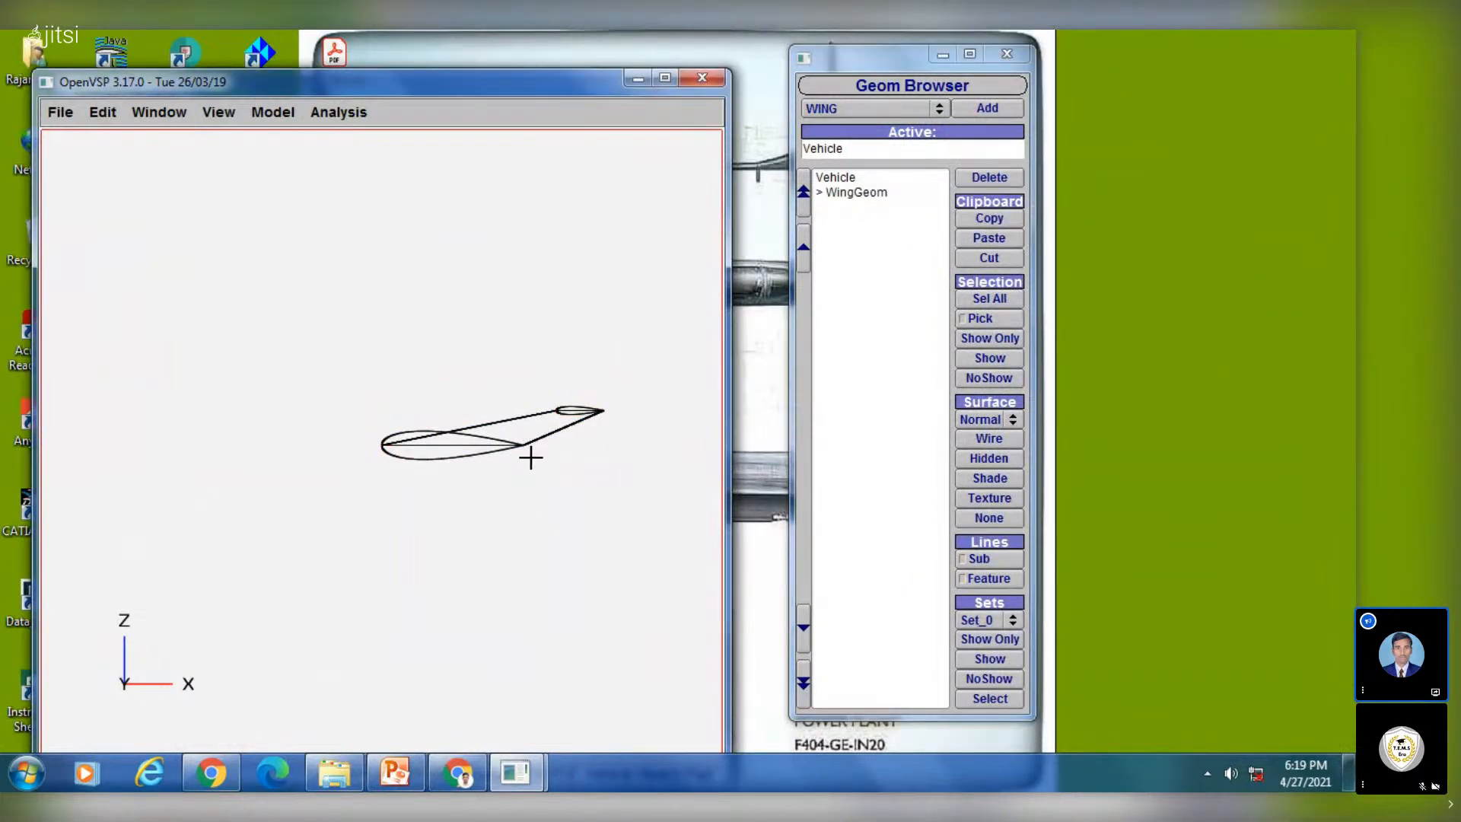
{"action": "left_click_drag", "start_coordinate": [531, 457], "coordinate": [393, 470]}
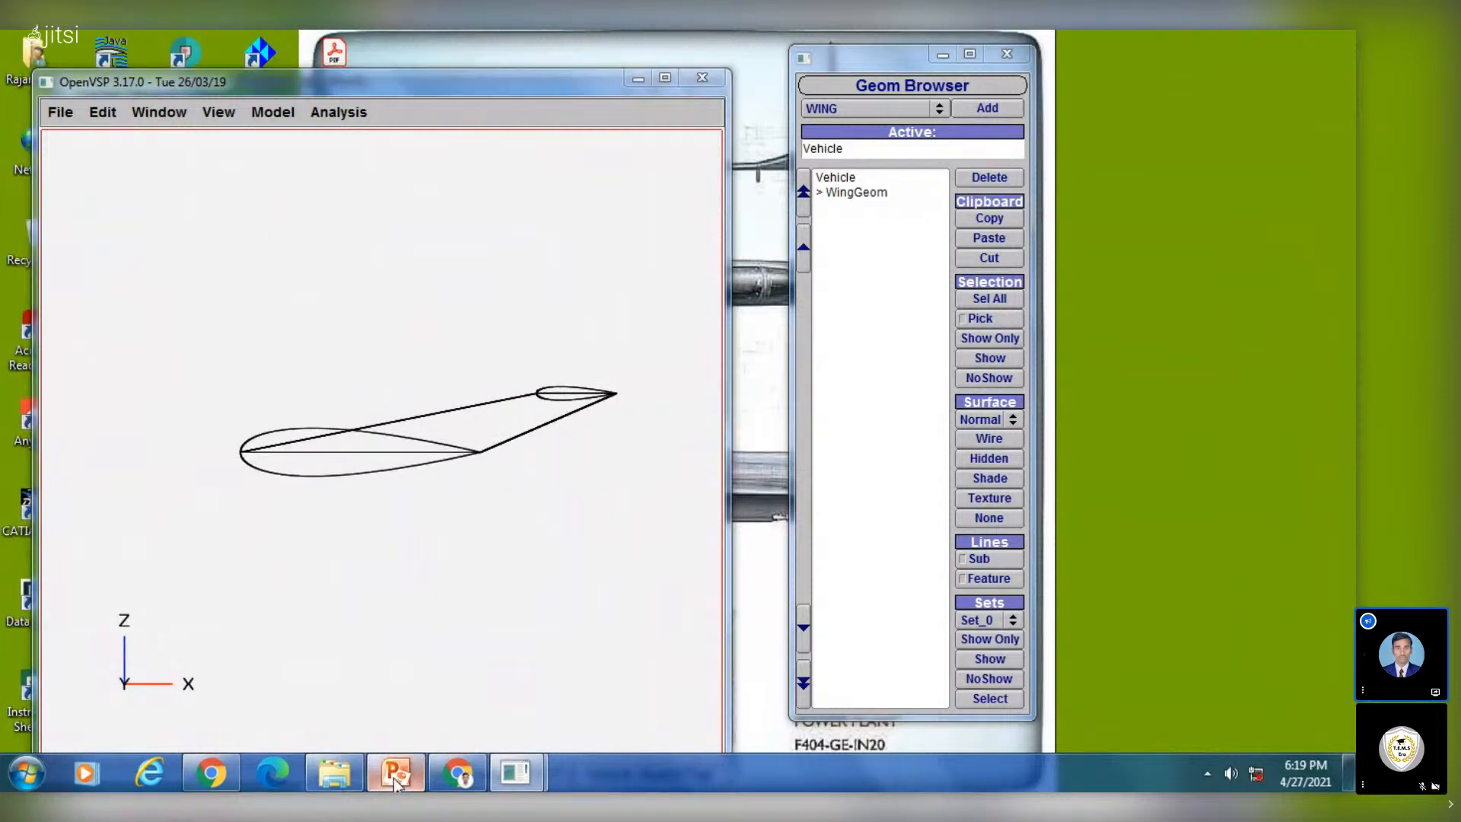
Compare the outline's left view with the left side view on PowerPoint slide 7
{"action": "left_click", "coordinate": [395, 772]}
{"action": "left_click", "coordinate": [124, 480]}
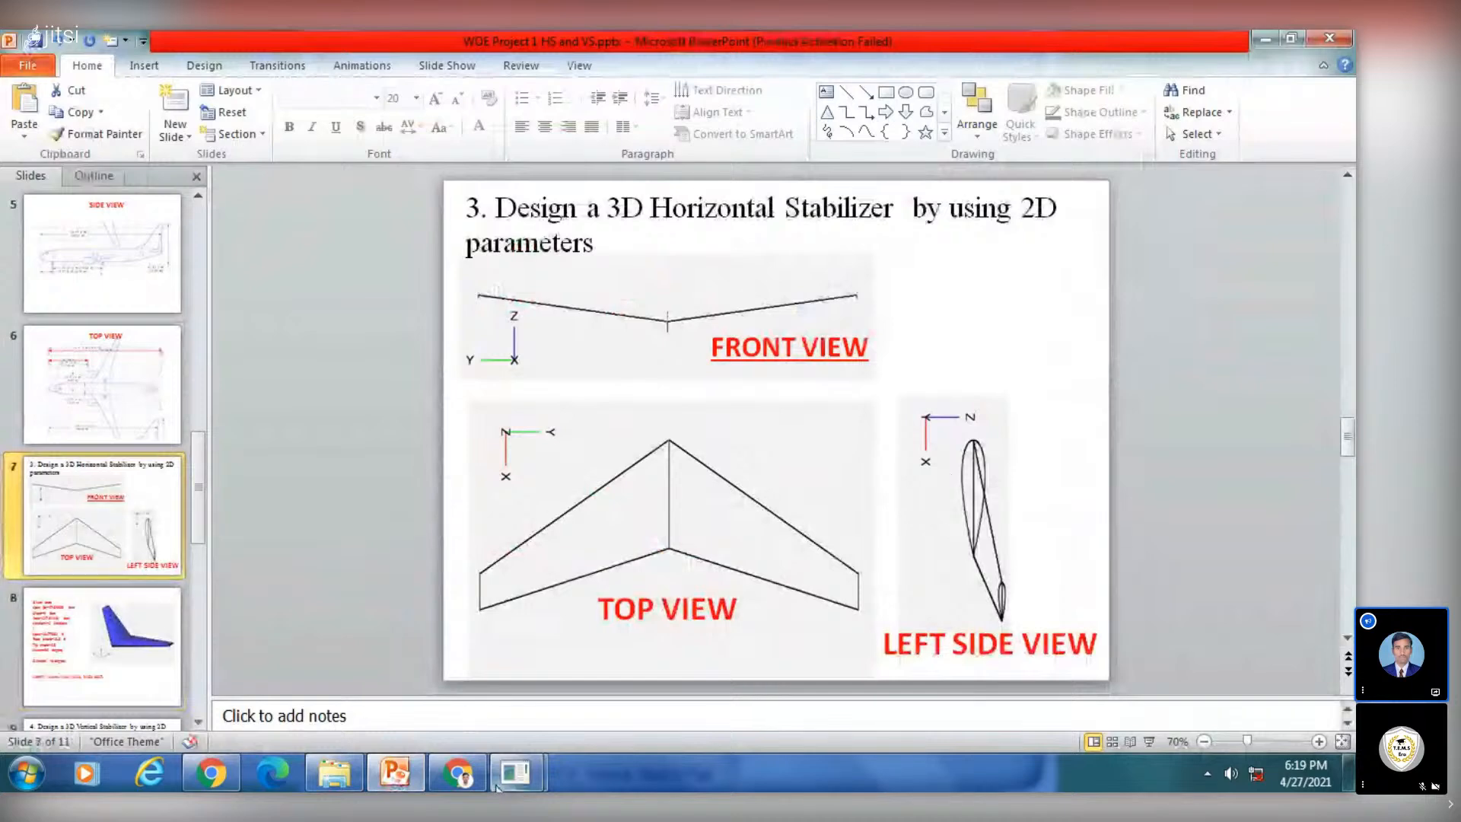
{"action": "left_click", "coordinate": [388, 773]}
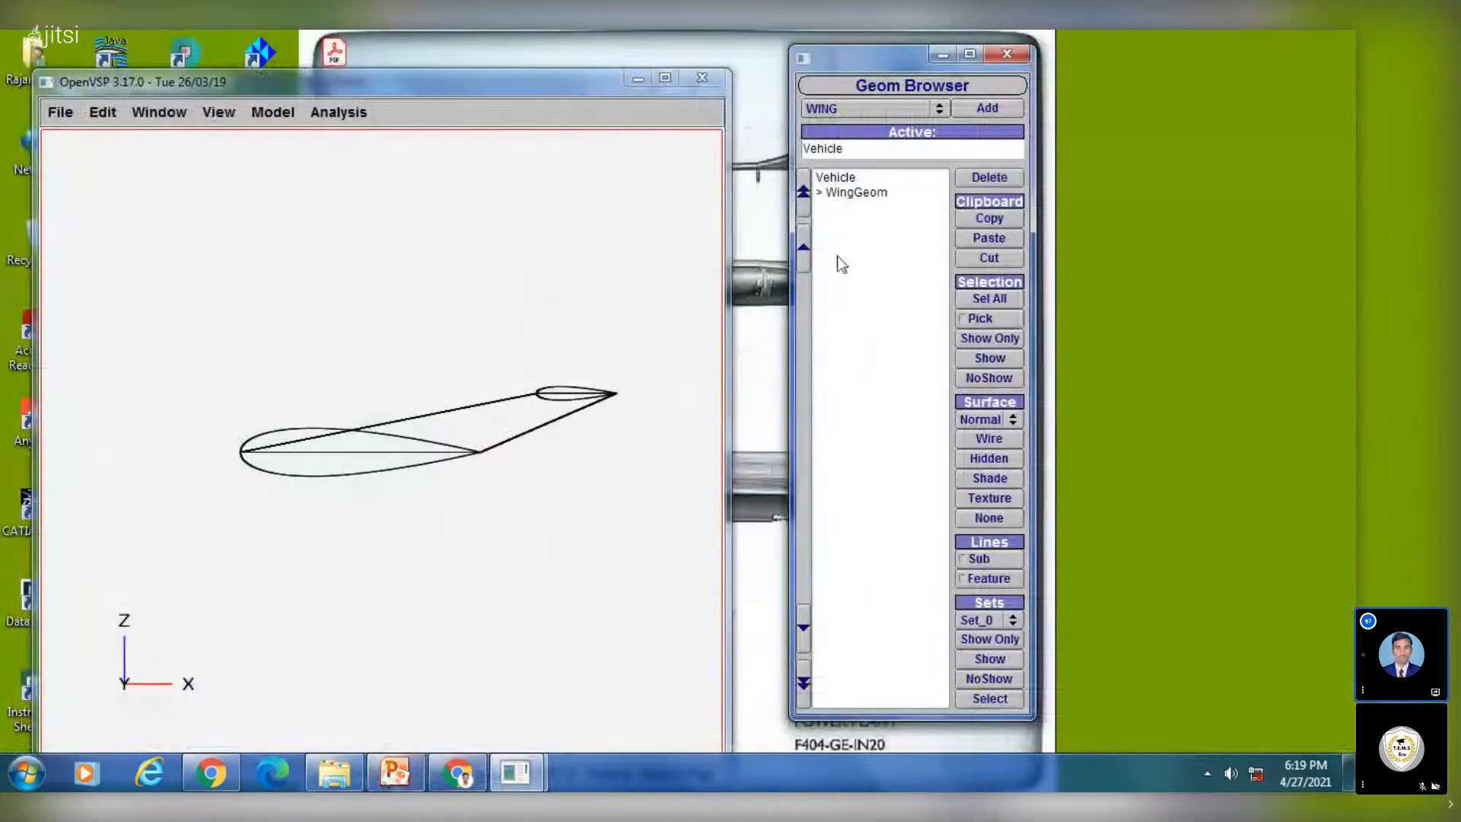
Show the stabilizer outline from the top and compare it with the top view on PowerPoint slide 7
{"action": "left_click", "coordinate": [221, 112]}
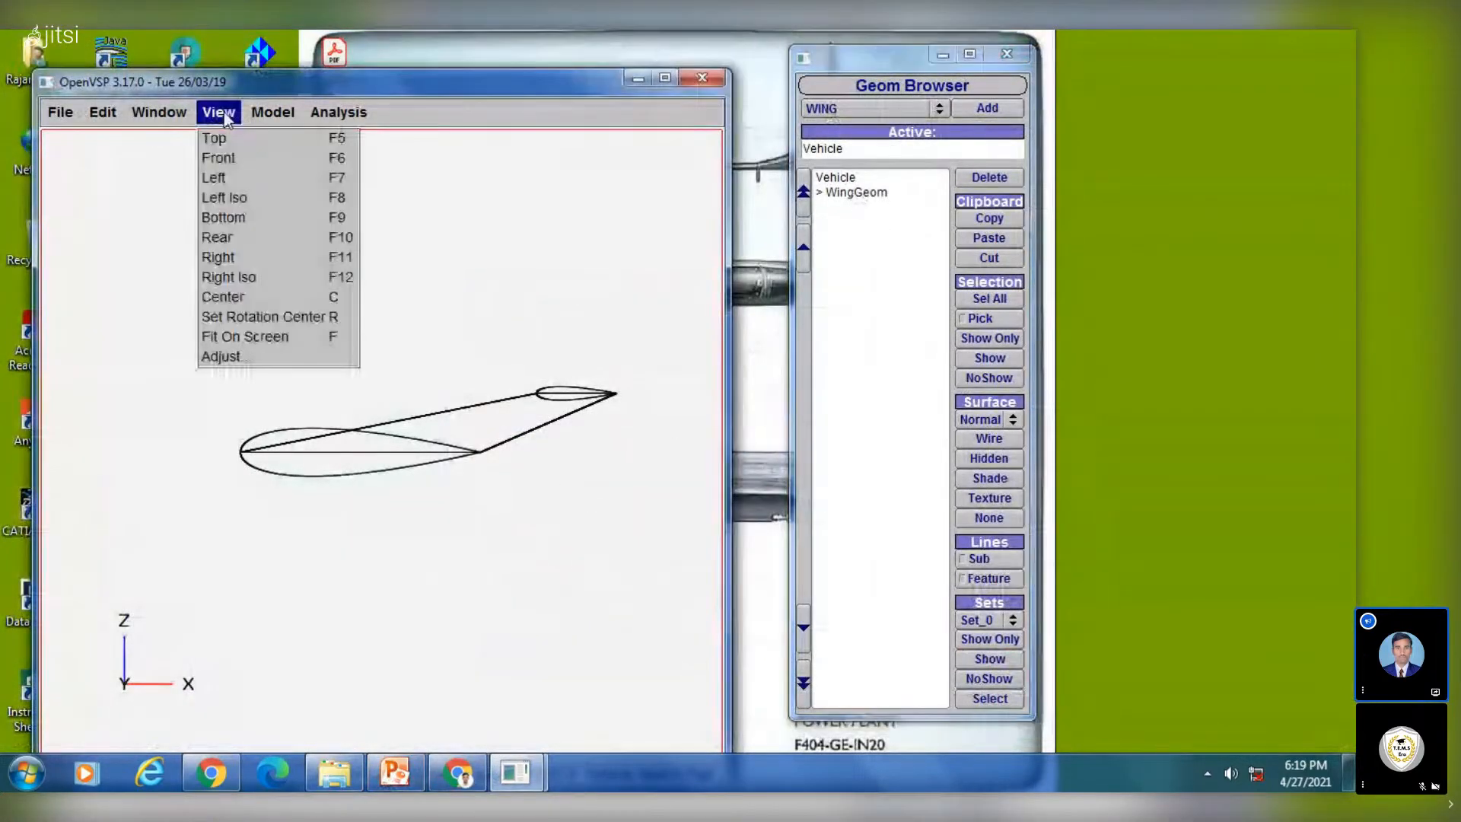
{"action": "left_click", "coordinate": [228, 138]}
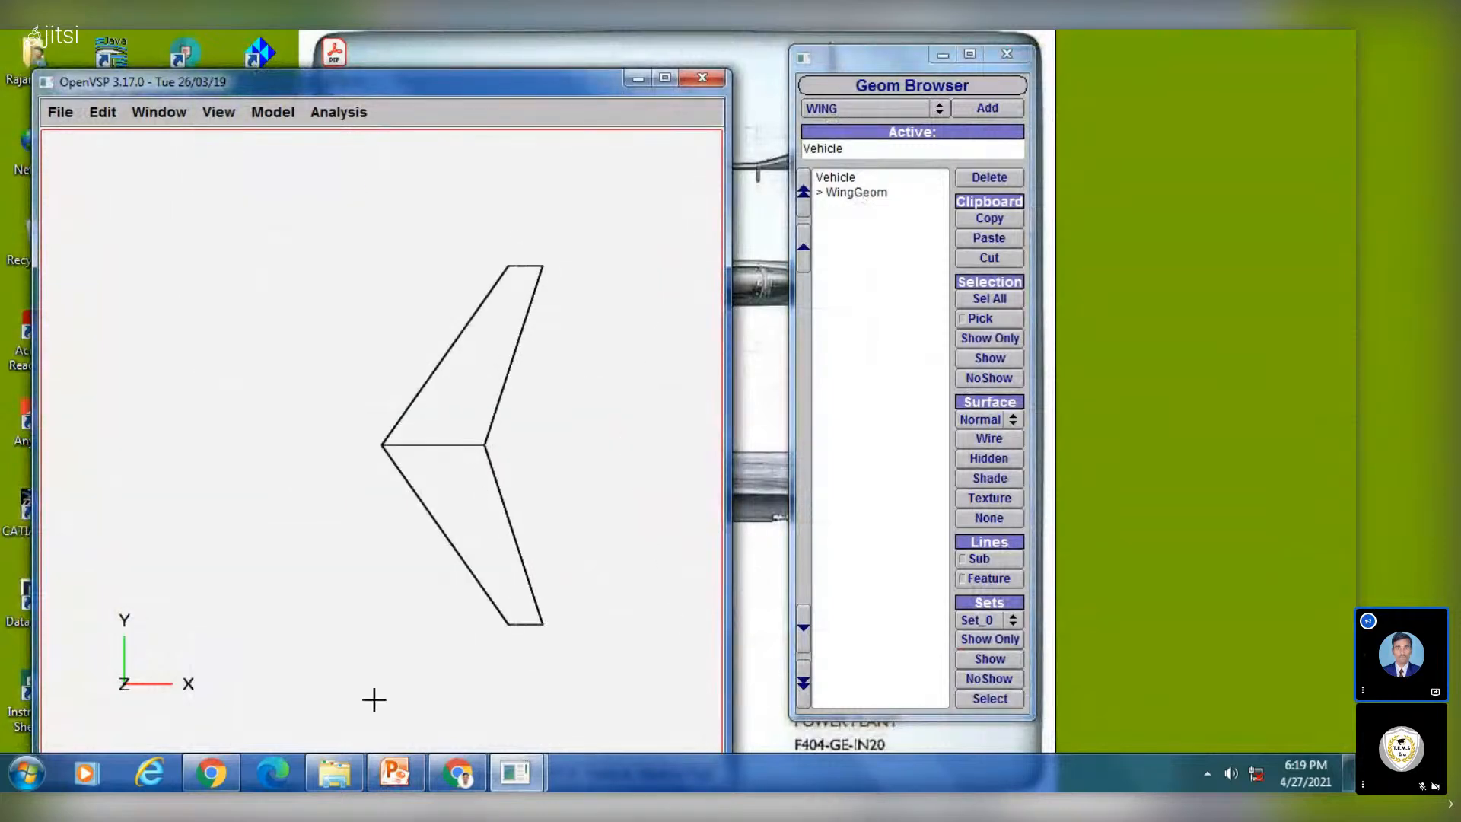
{"action": "left_click", "coordinate": [394, 771]}
{"action": "left_click", "coordinate": [394, 771]}
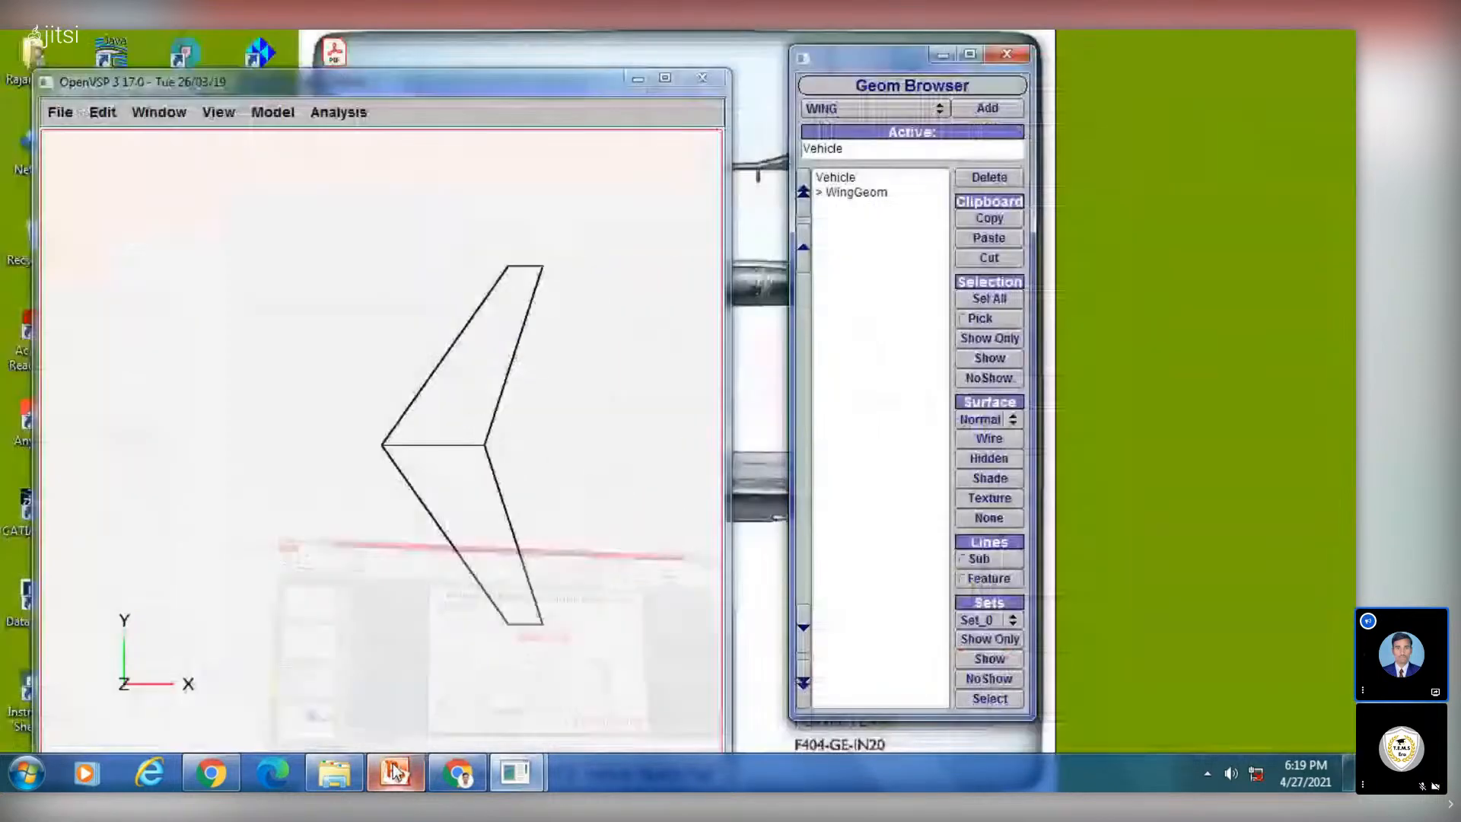
{"action": "left_click", "coordinate": [395, 771]}
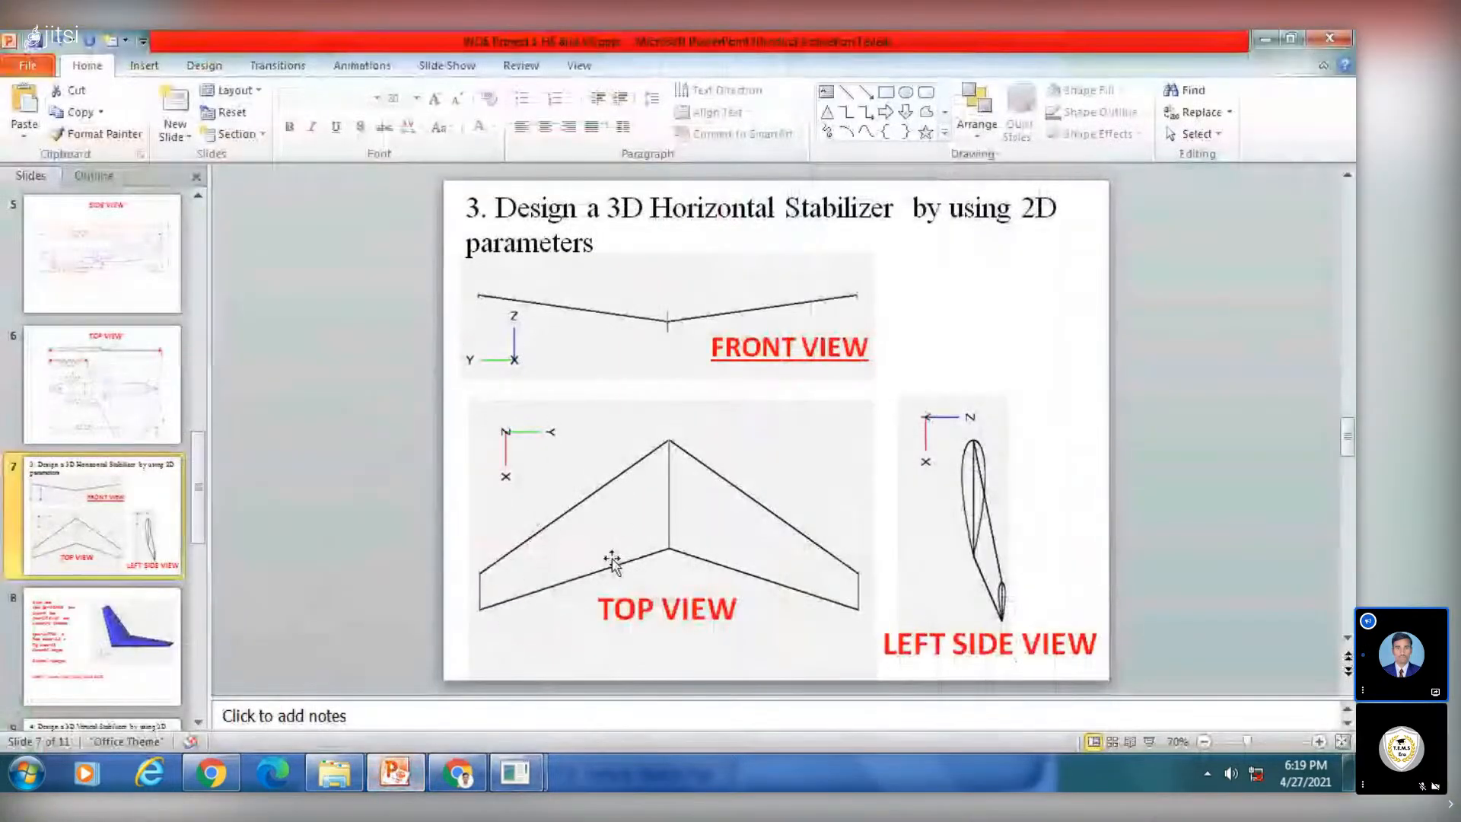
{"action": "left_click", "coordinate": [397, 772]}
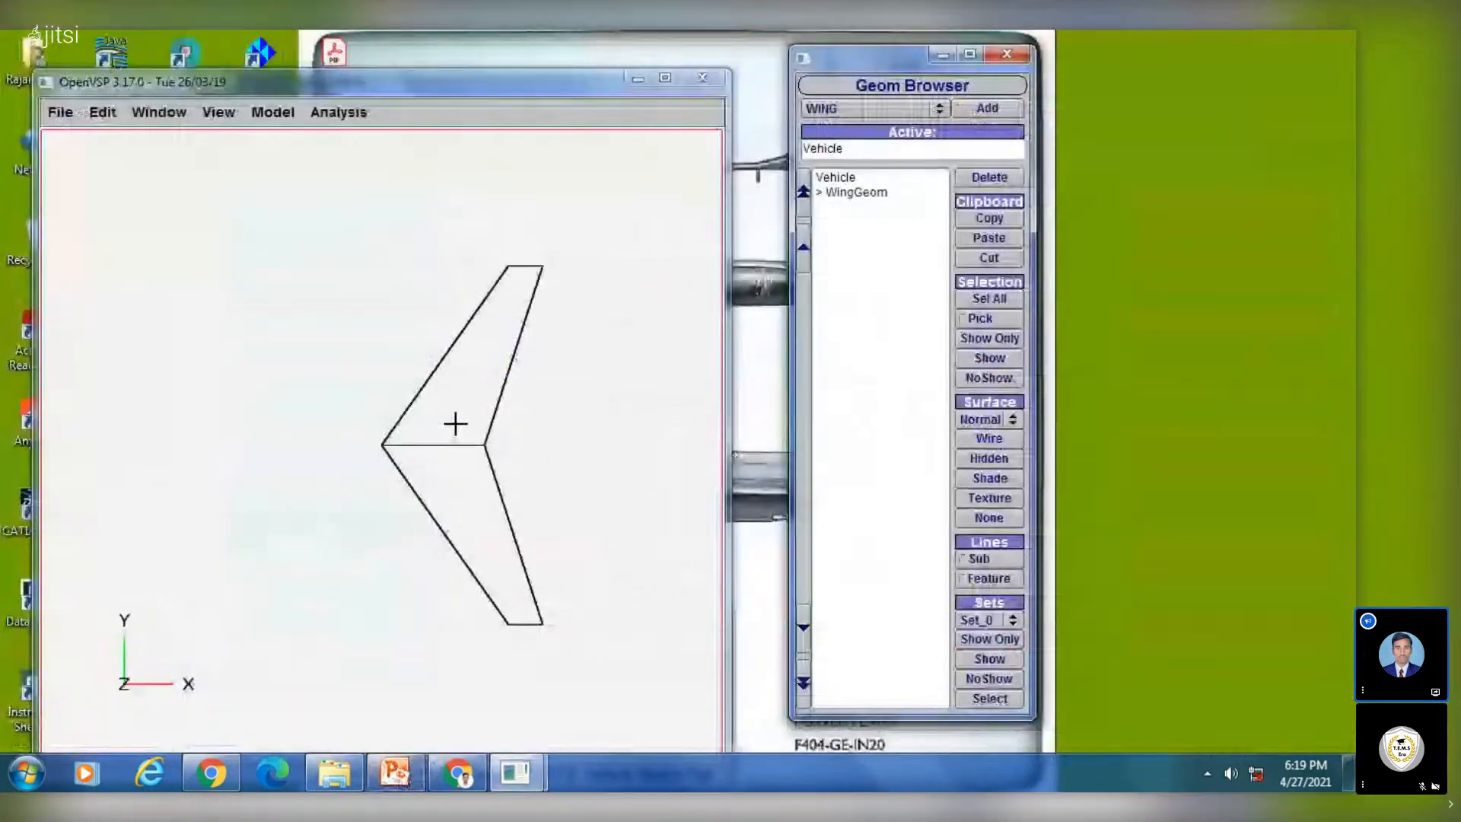
Compare the outline's planform with the horizontal tail in the aircraft top view drawing on PowerPoint slide 6
{"action": "left_click", "coordinate": [395, 771]}
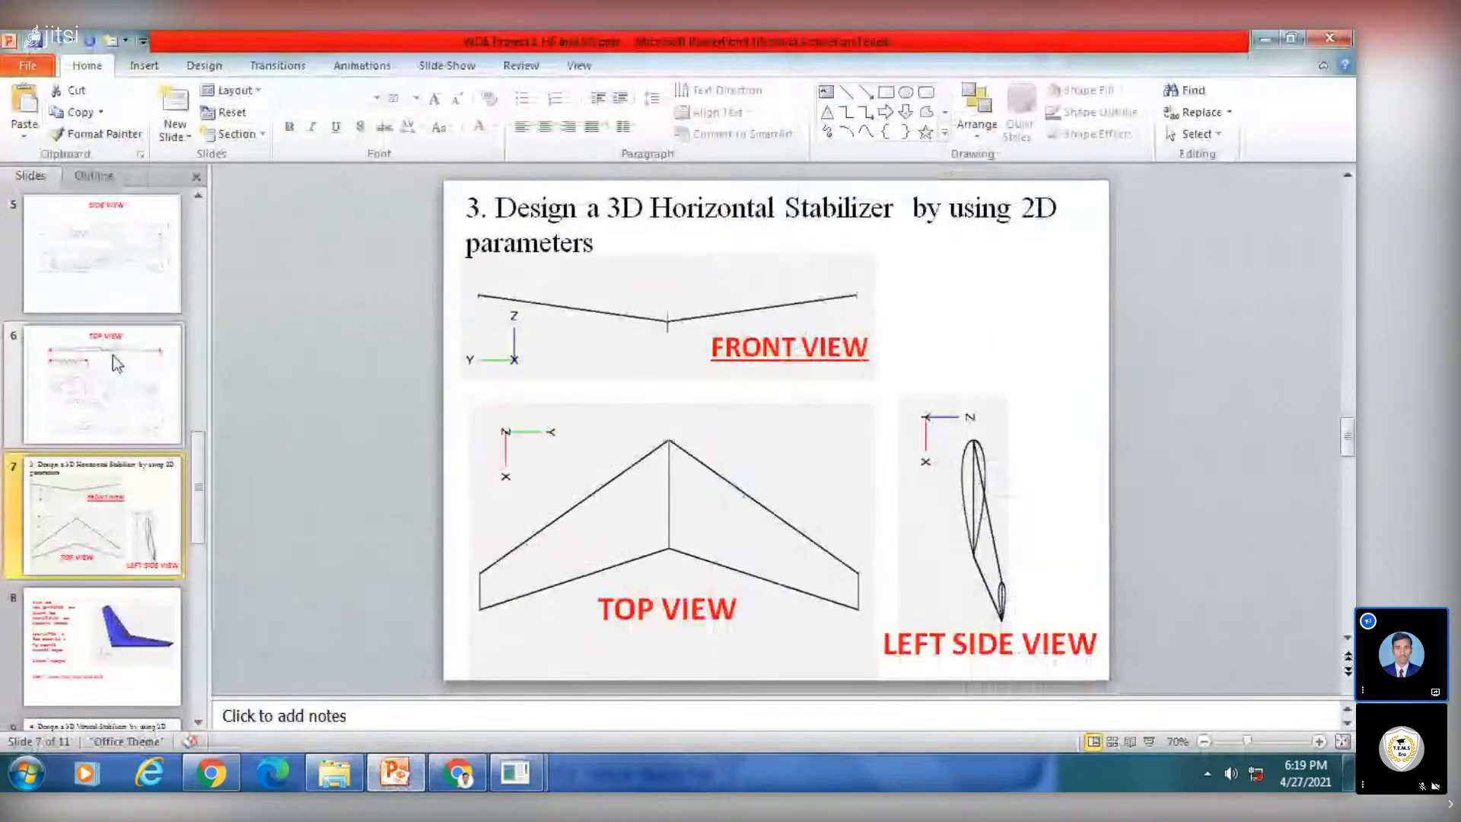
{"action": "left_click", "coordinate": [113, 355]}
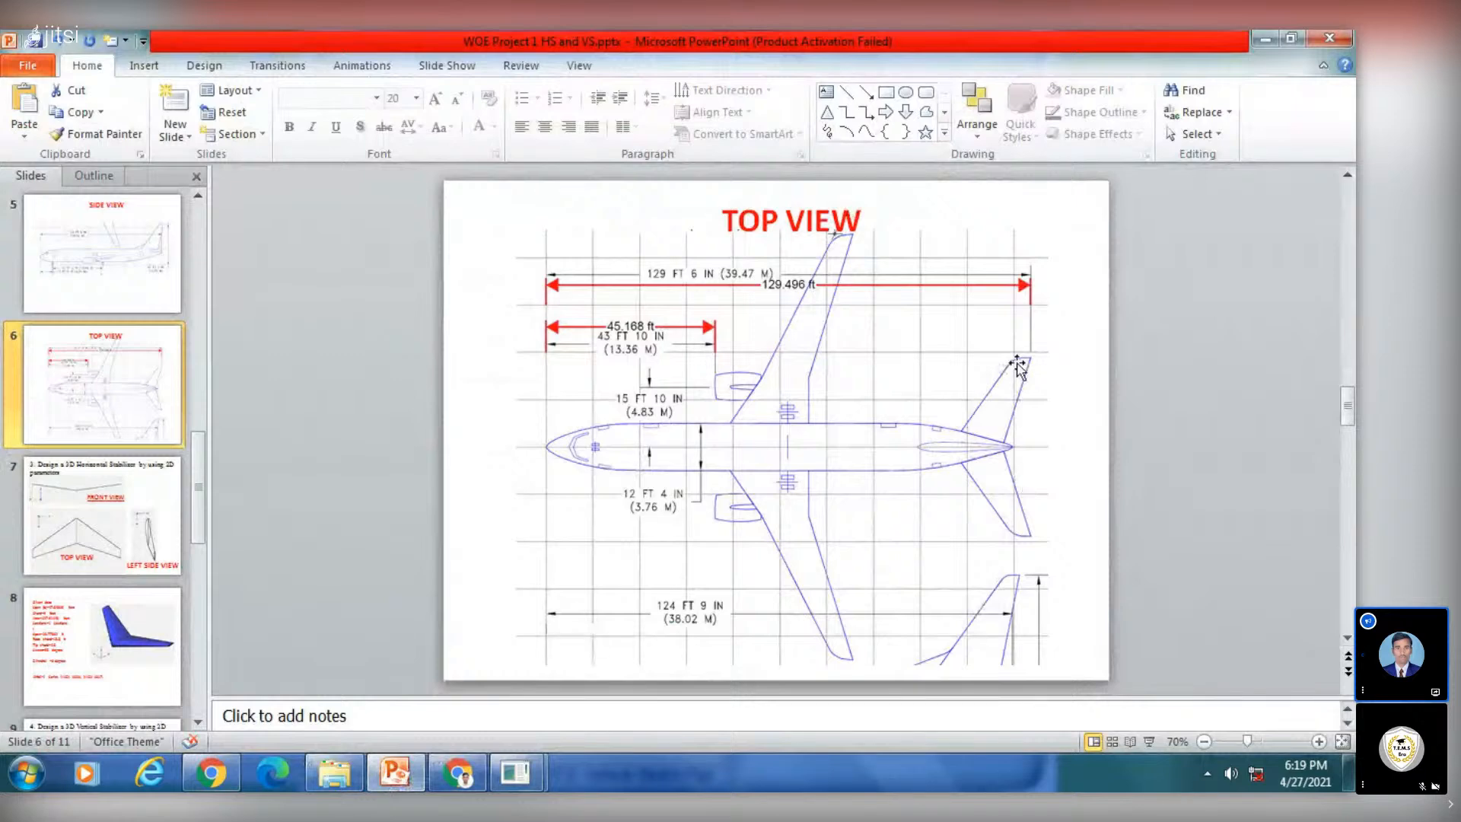
{"action": "left_click", "coordinate": [395, 770]}
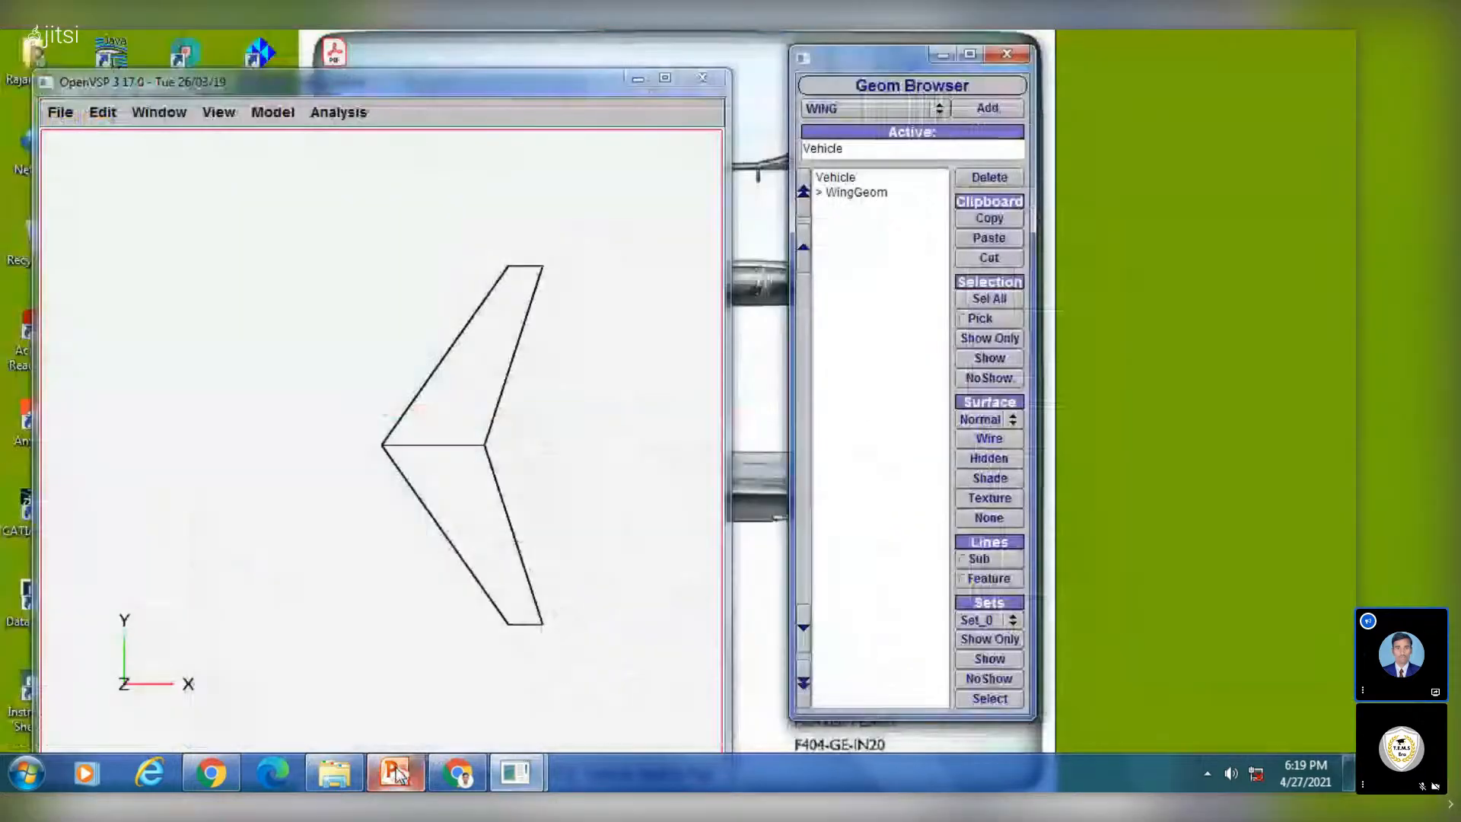
{"action": "left_click", "coordinate": [395, 770]}
{"action": "left_click", "coordinate": [395, 770]}
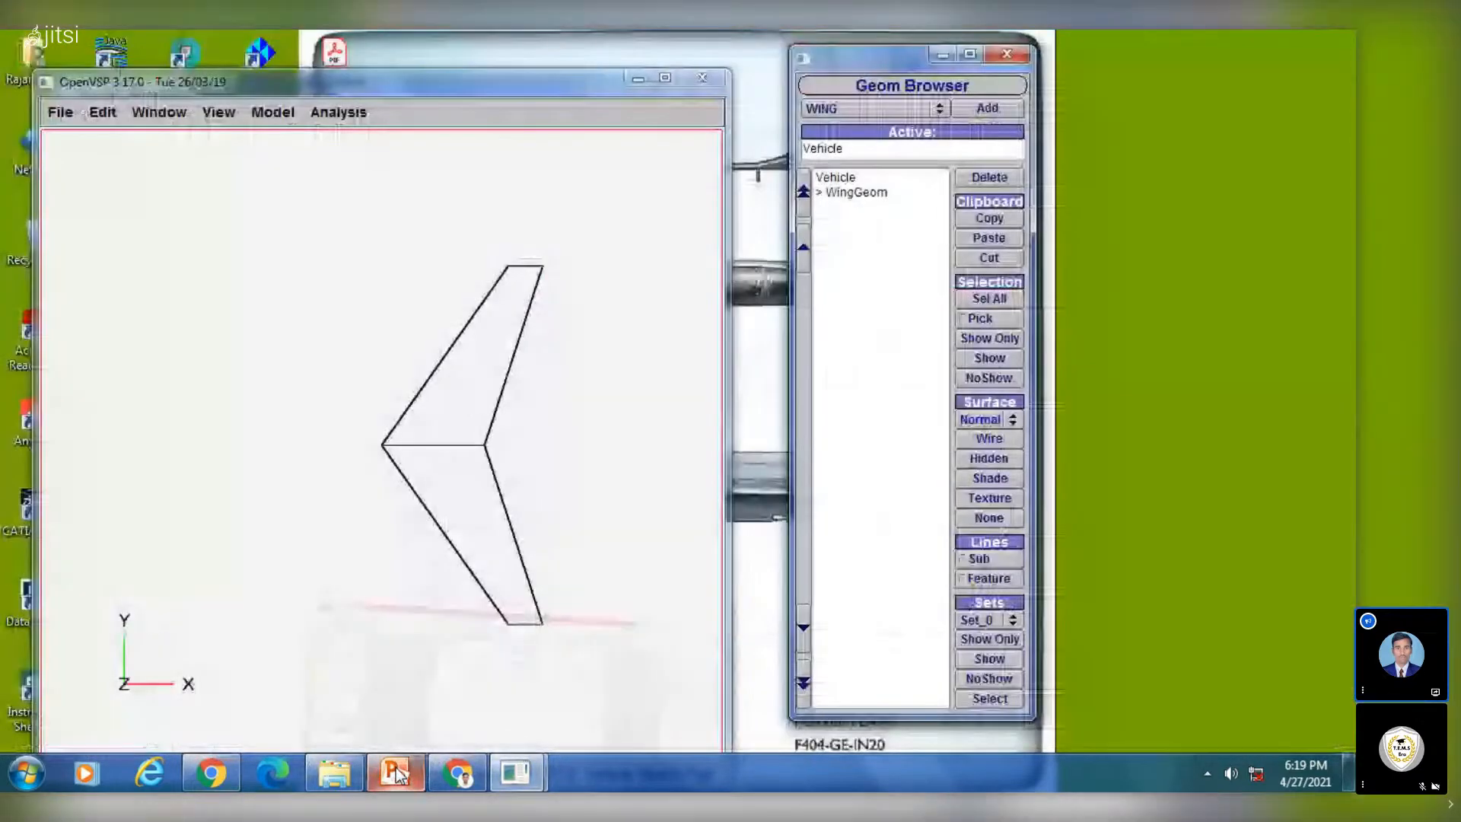
{"action": "left_click", "coordinate": [396, 771]}
{"action": "left_click", "coordinate": [396, 771]}
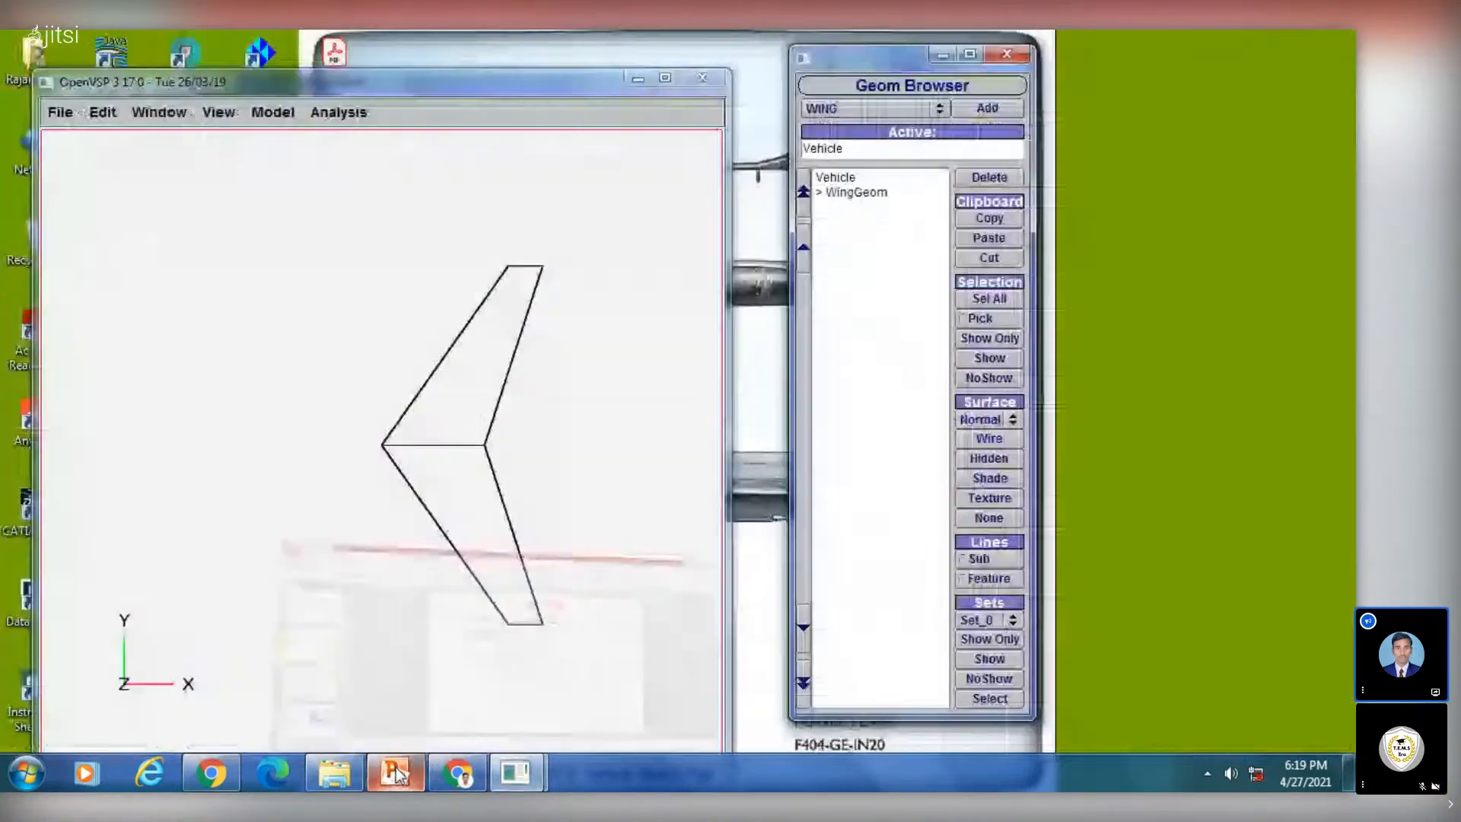
{"action": "left_click", "coordinate": [395, 771]}
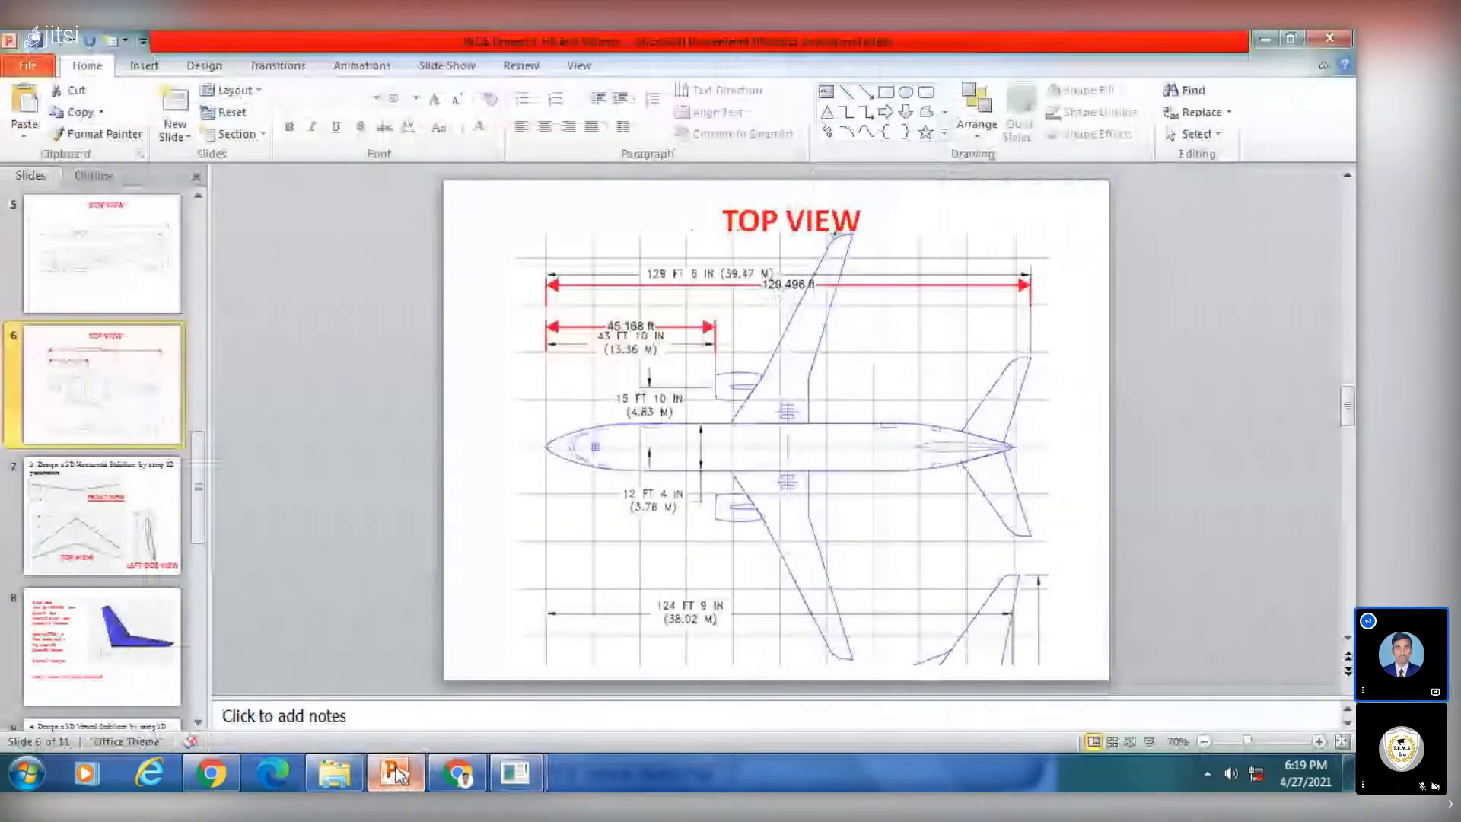
{"action": "left_click", "coordinate": [396, 771]}
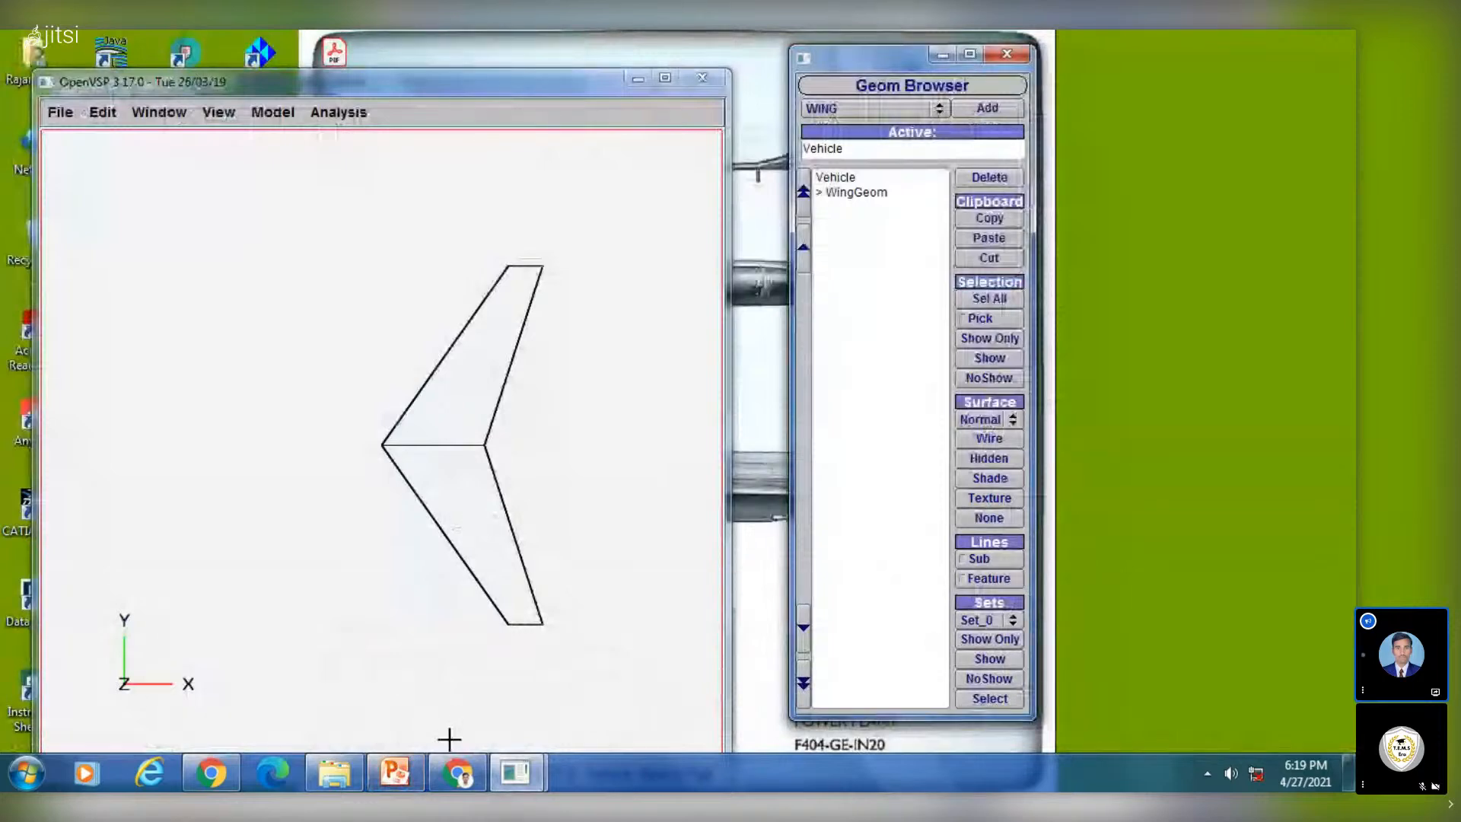
Show the stabilizer outline from the front and compare it with the front view on PowerPoint slide 7
{"action": "left_click", "coordinate": [211, 119]}
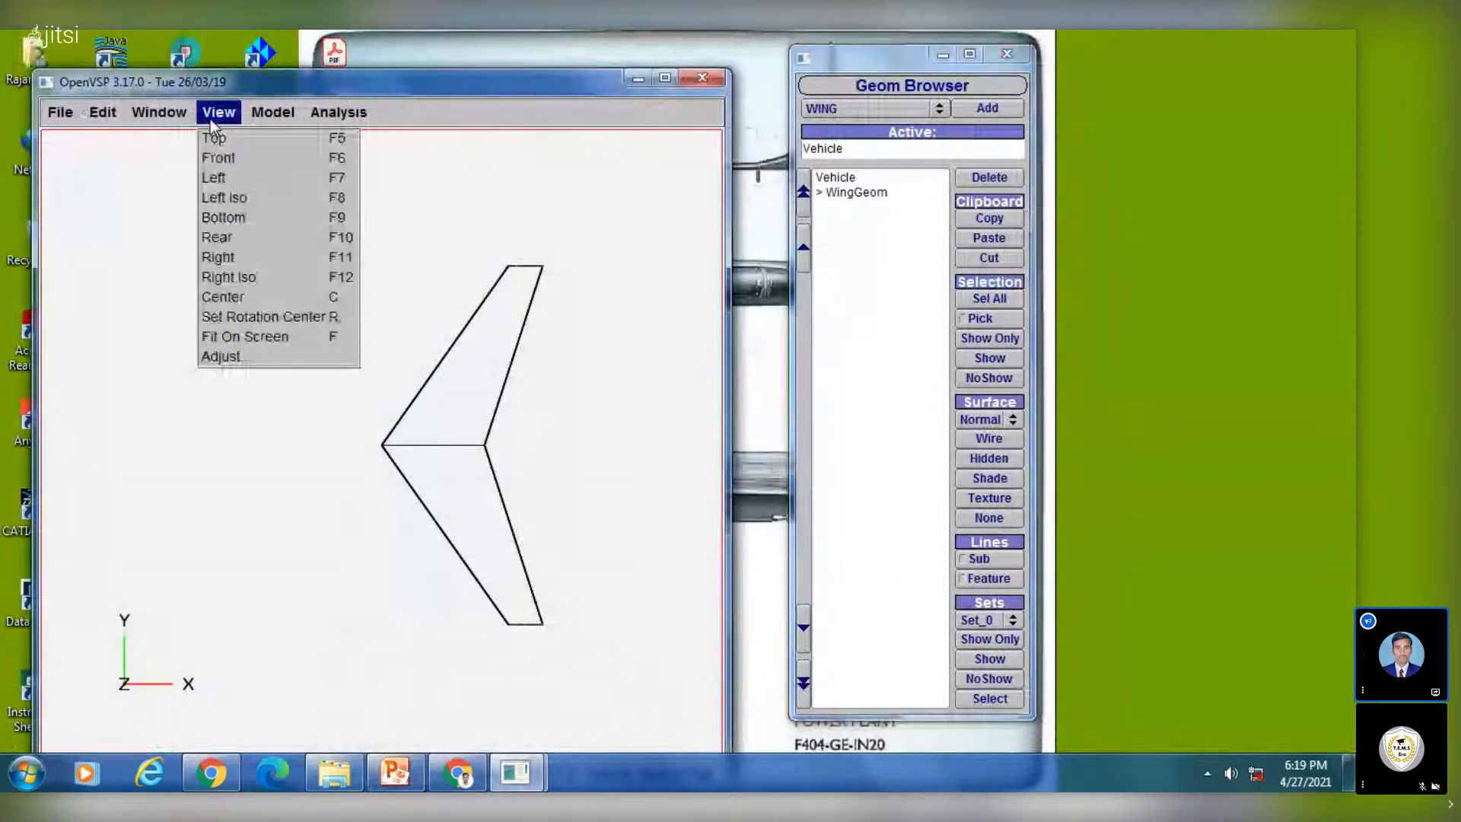
{"action": "left_click", "coordinate": [224, 160]}
{"action": "scroll", "coordinate": [385, 417], "scroll_direction": "up", "scroll_amount": 5}
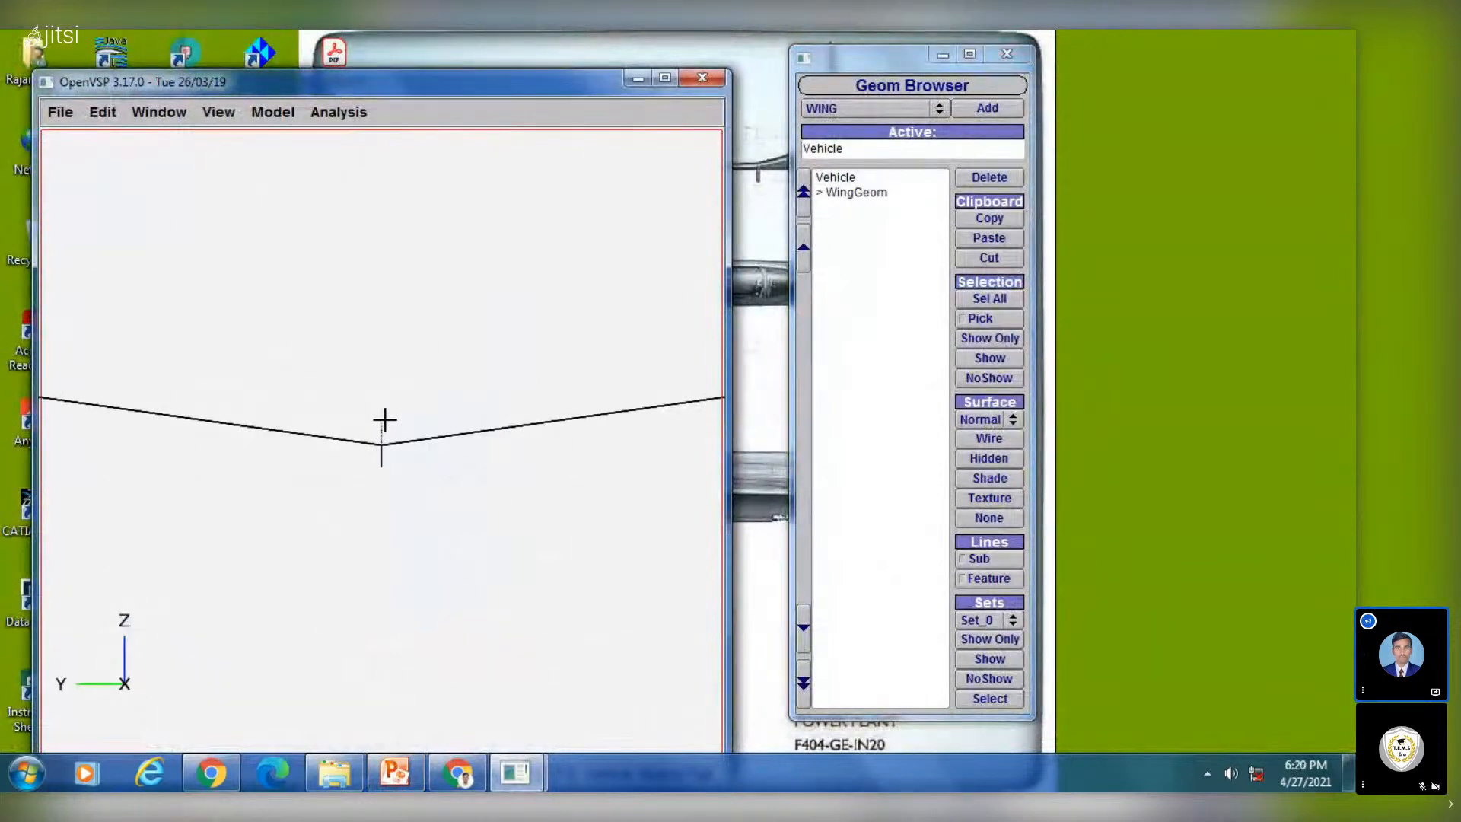
{"action": "scroll", "coordinate": [385, 418], "scroll_direction": "down", "scroll_amount": 5}
{"action": "left_click", "coordinate": [391, 787]}
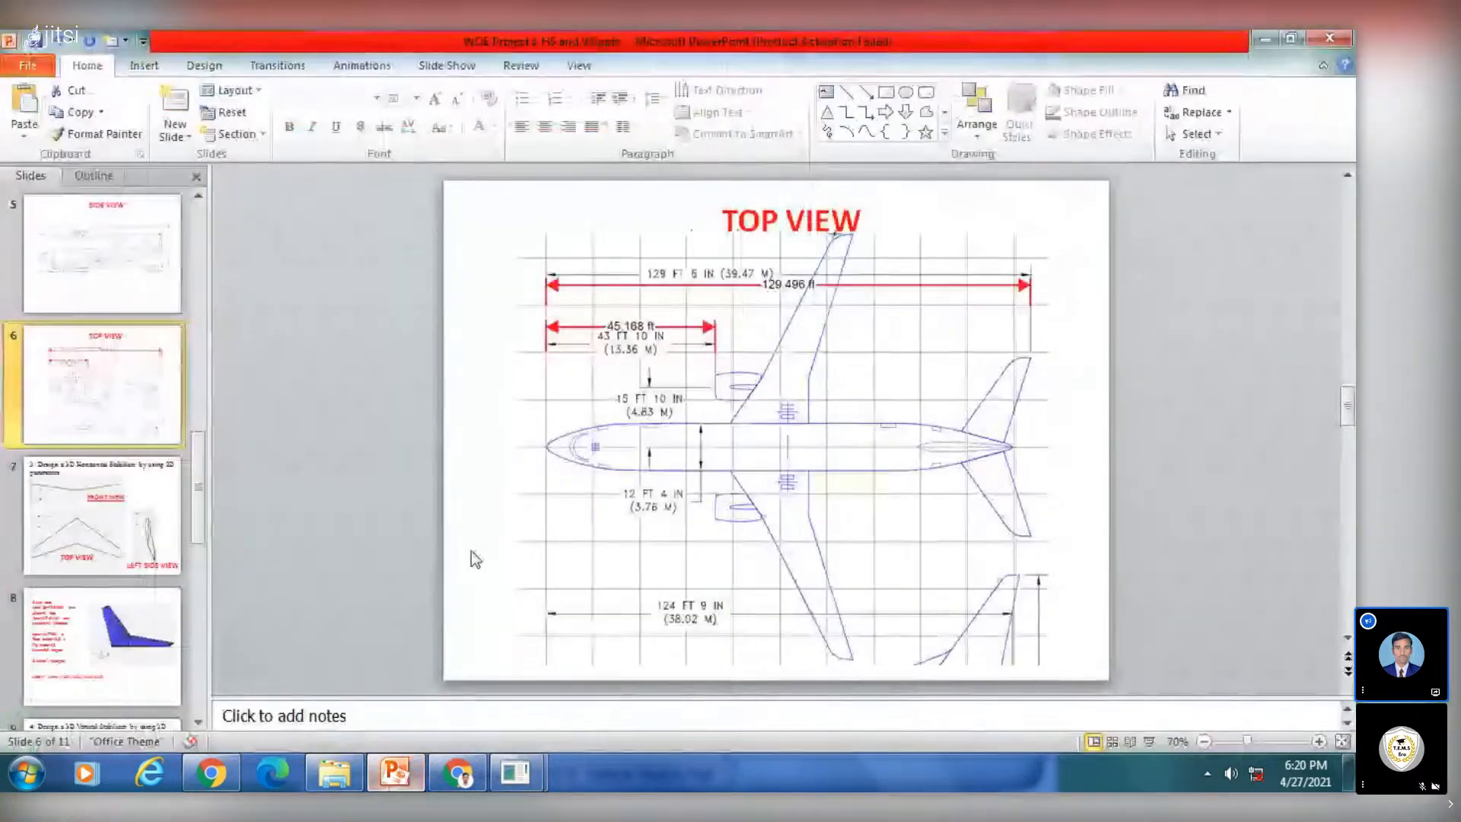
{"action": "left_click", "coordinate": [116, 517]}
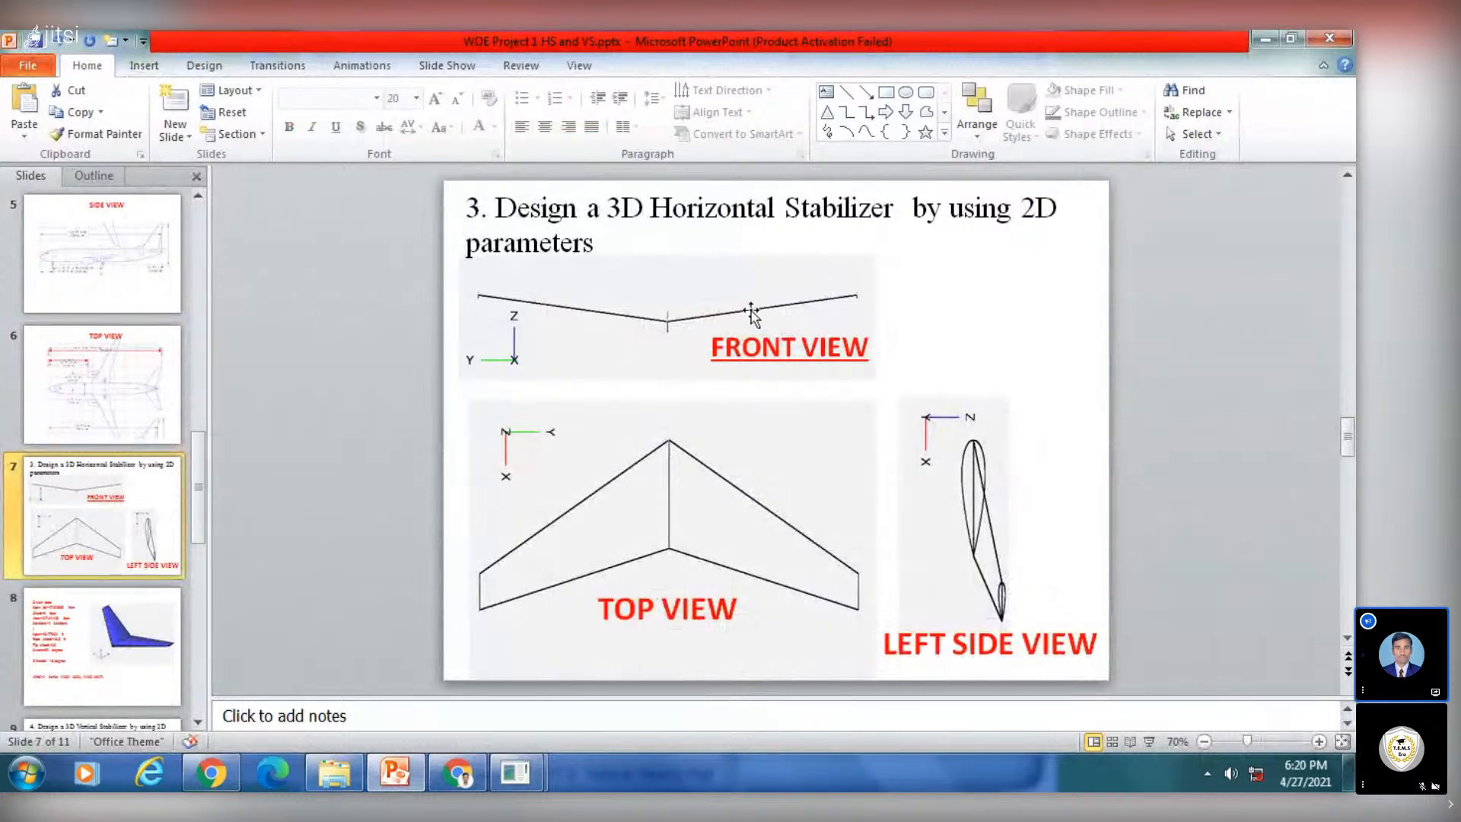
{"action": "left_click", "coordinate": [396, 774]}
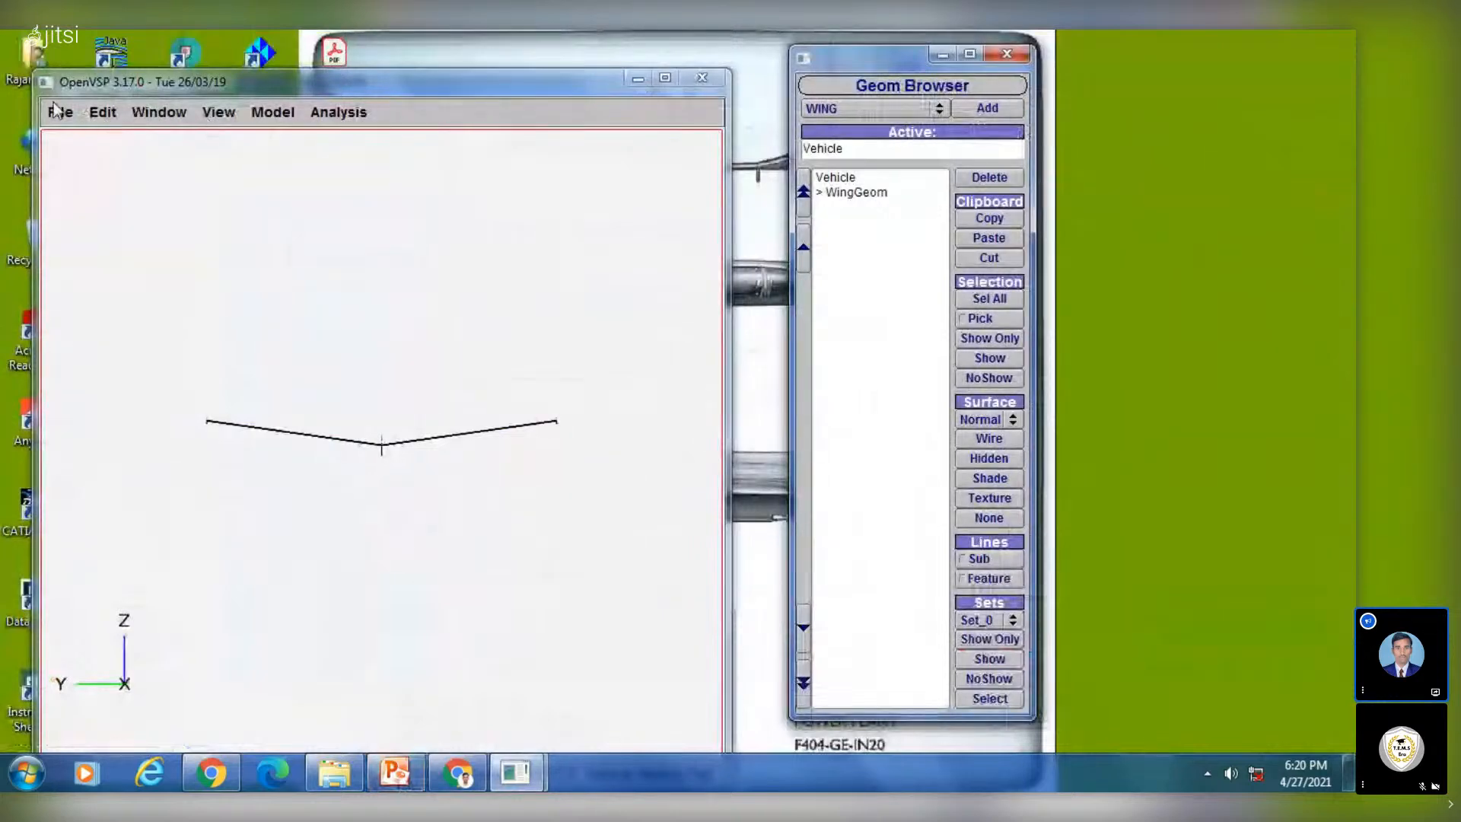
Shade the wing's surface and turn the model to view both stabilizer halves in 3D
{"action": "left_click", "coordinate": [855, 192]}
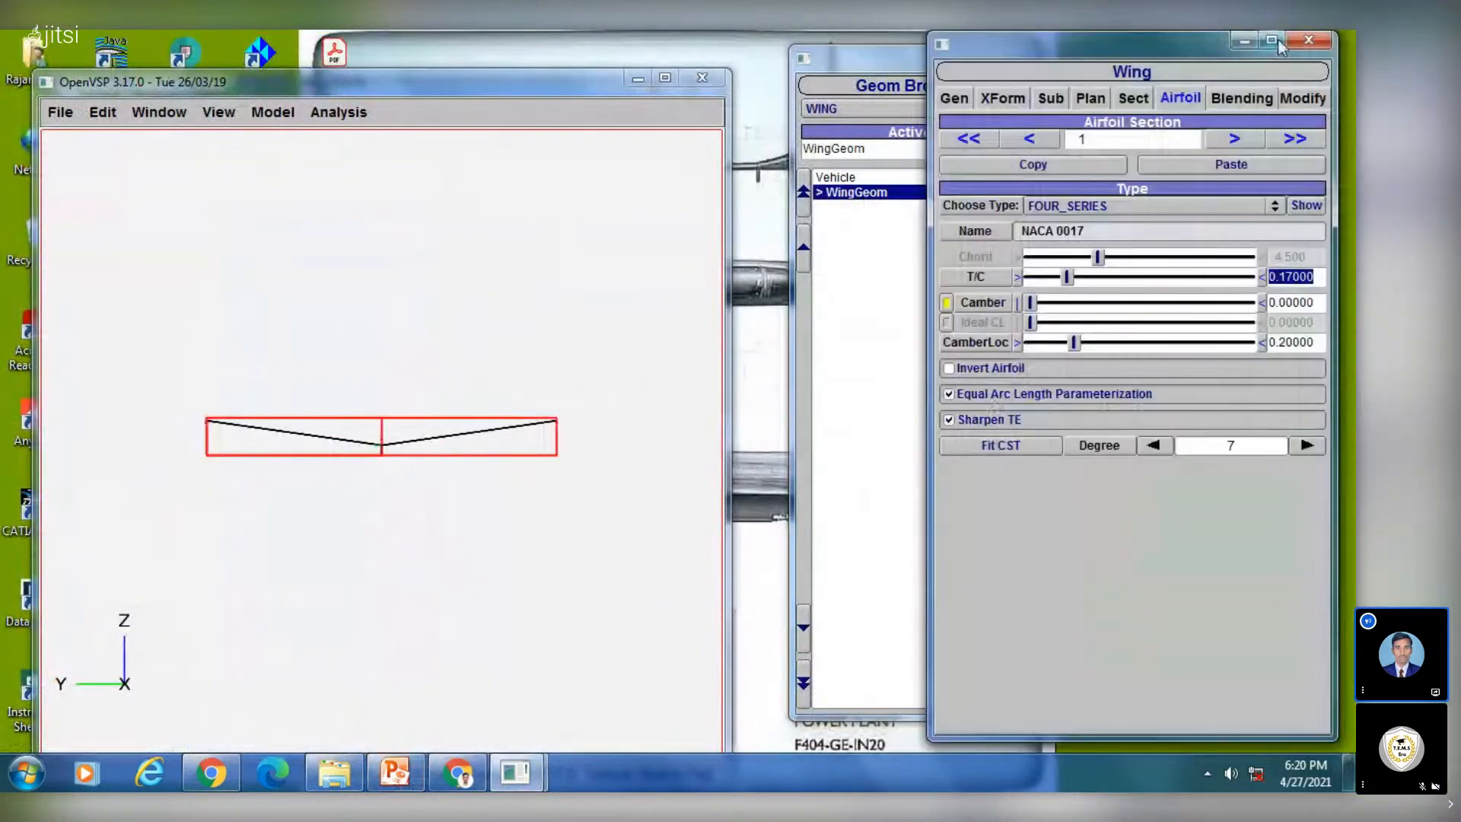
{"action": "left_click", "coordinate": [1307, 42]}
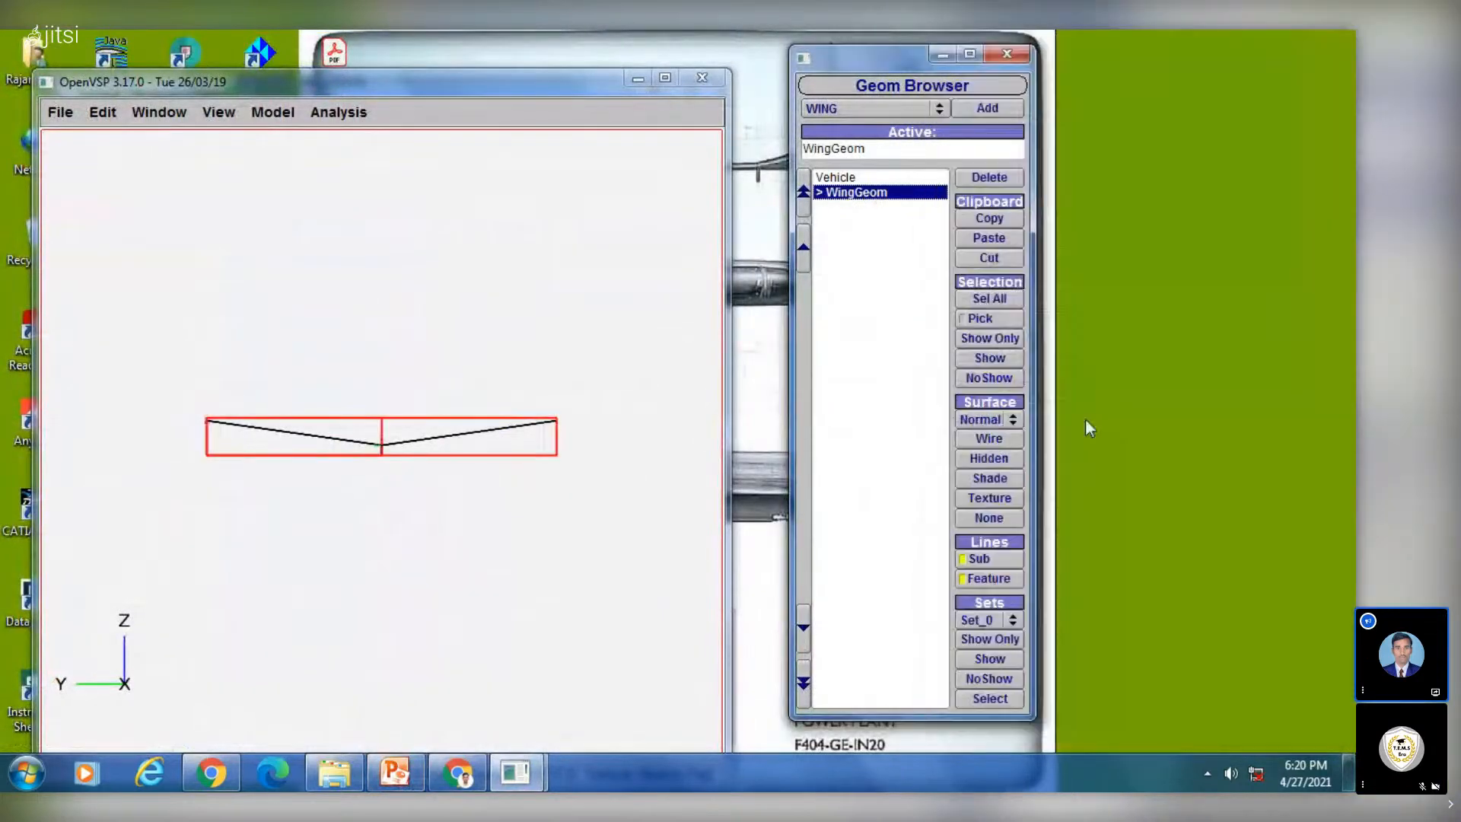
{"action": "left_click", "coordinate": [989, 478]}
{"action": "left_click_drag", "start_coordinate": [489, 353], "coordinate": [398, 573]}
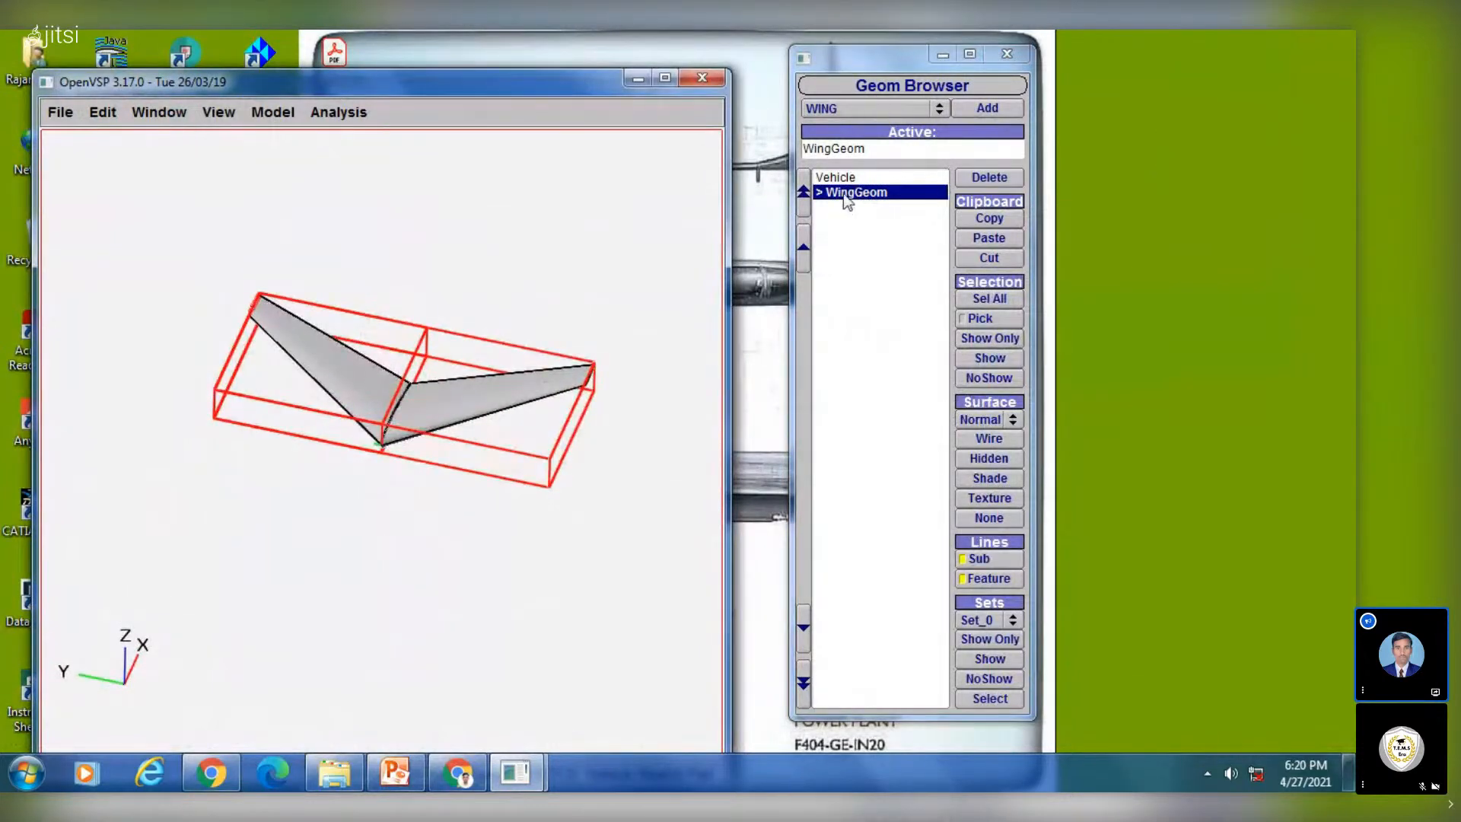
{"action": "left_click", "coordinate": [875, 321]}
{"action": "left_click_drag", "start_coordinate": [373, 375], "coordinate": [327, 304]}
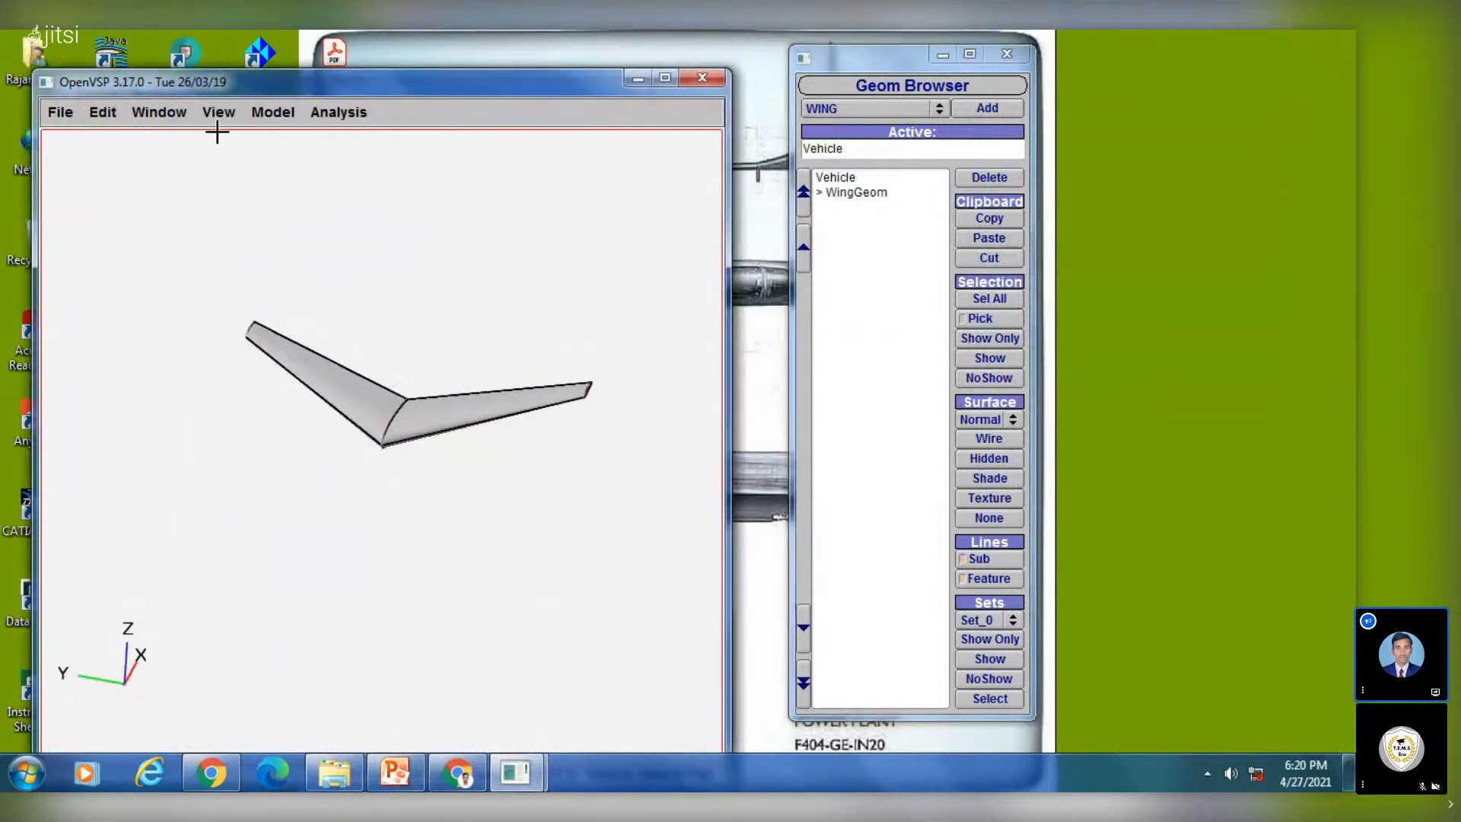
Show the shaded stabilizer from the right, turning it to an angled 3D view
{"action": "left_click", "coordinate": [221, 112]}
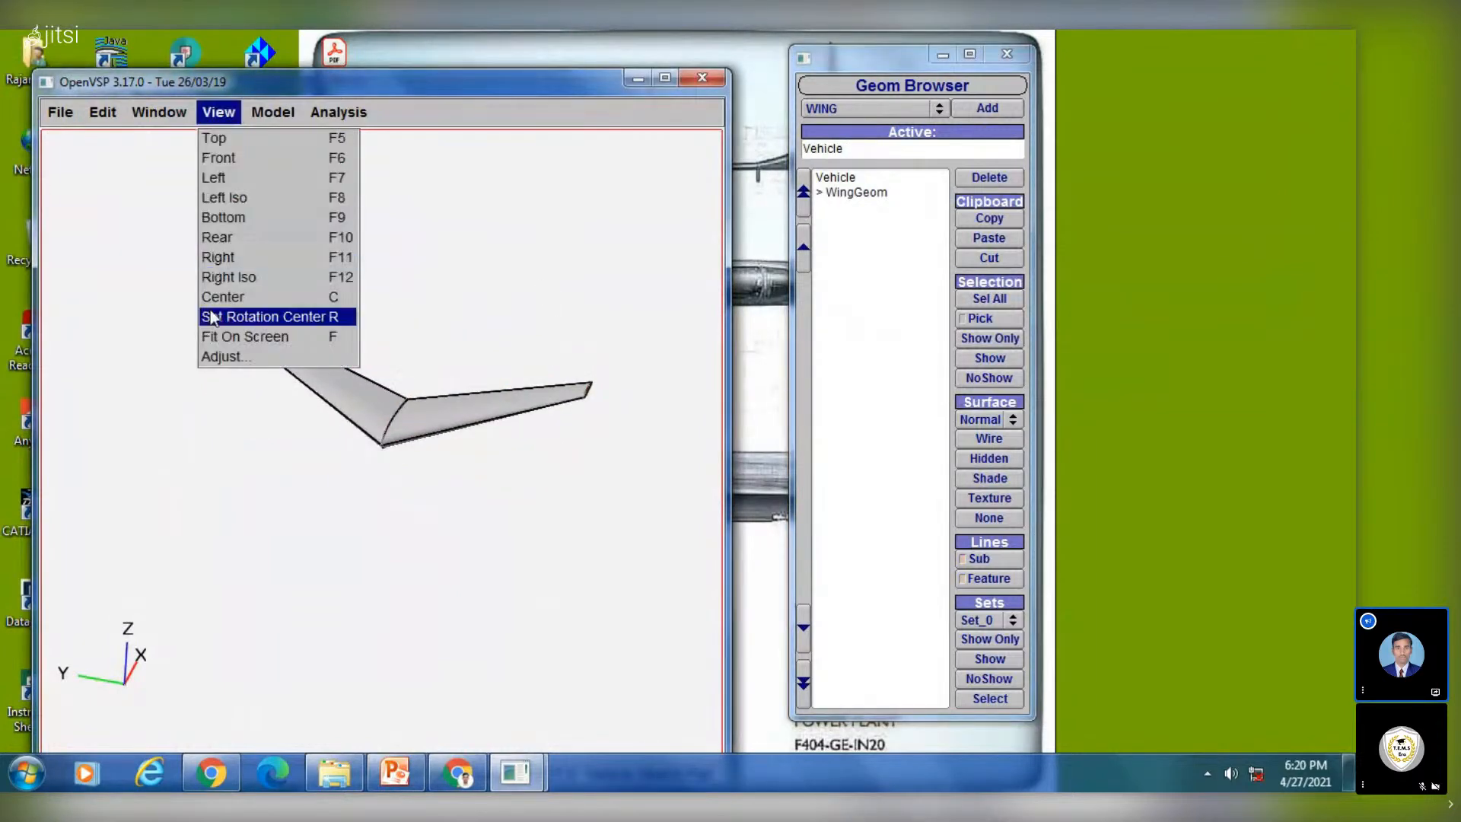
{"action": "left_click", "coordinate": [239, 258]}
{"action": "left_click_drag", "start_coordinate": [352, 325], "coordinate": [513, 388]}
{"action": "scroll", "coordinate": [513, 388], "scroll_direction": "down", "scroll_amount": 3}
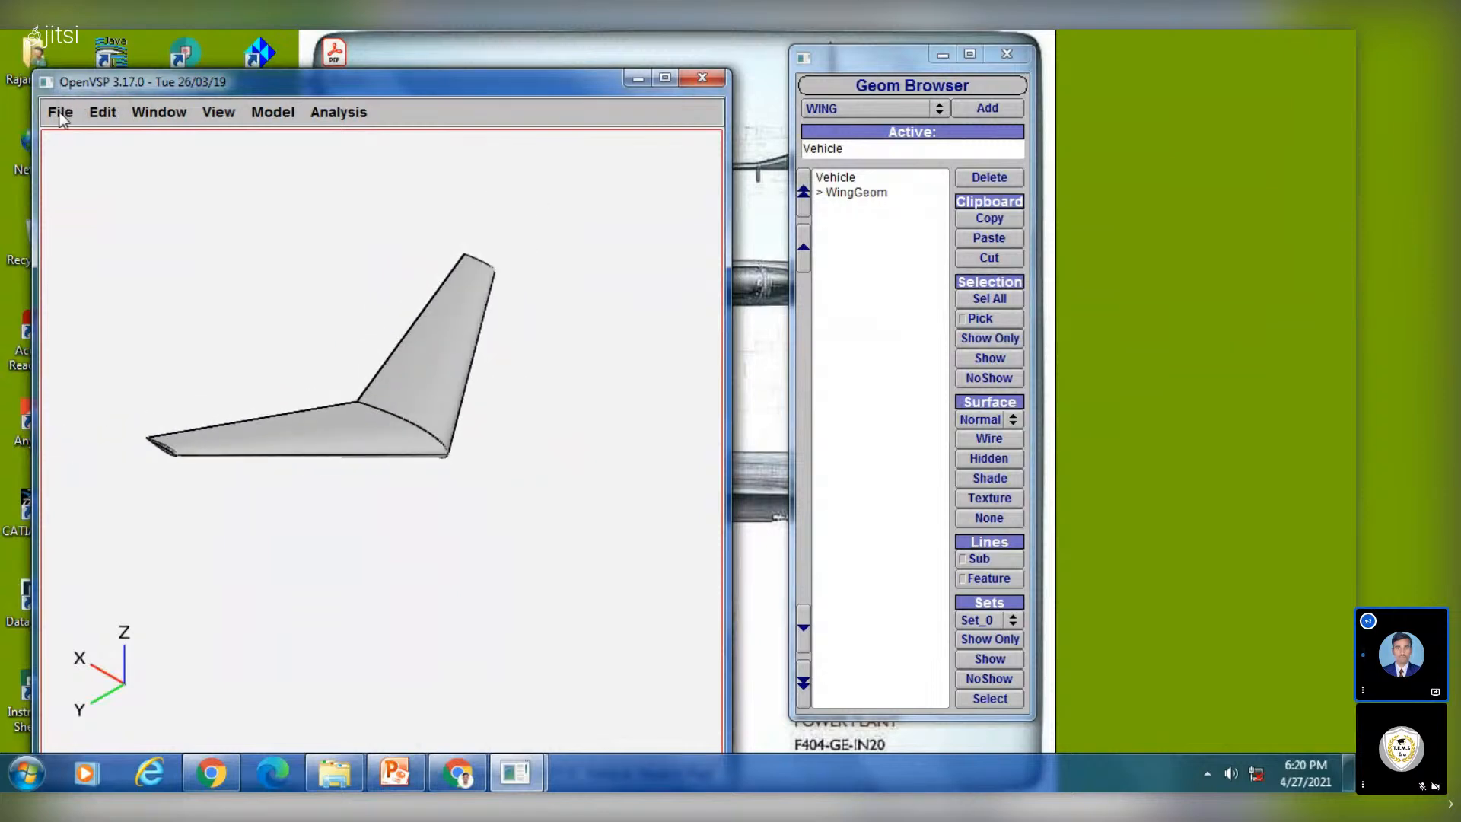
Rename the WingGeom component as Horizontal stabilizer
{"action": "left_click", "coordinate": [856, 192]}
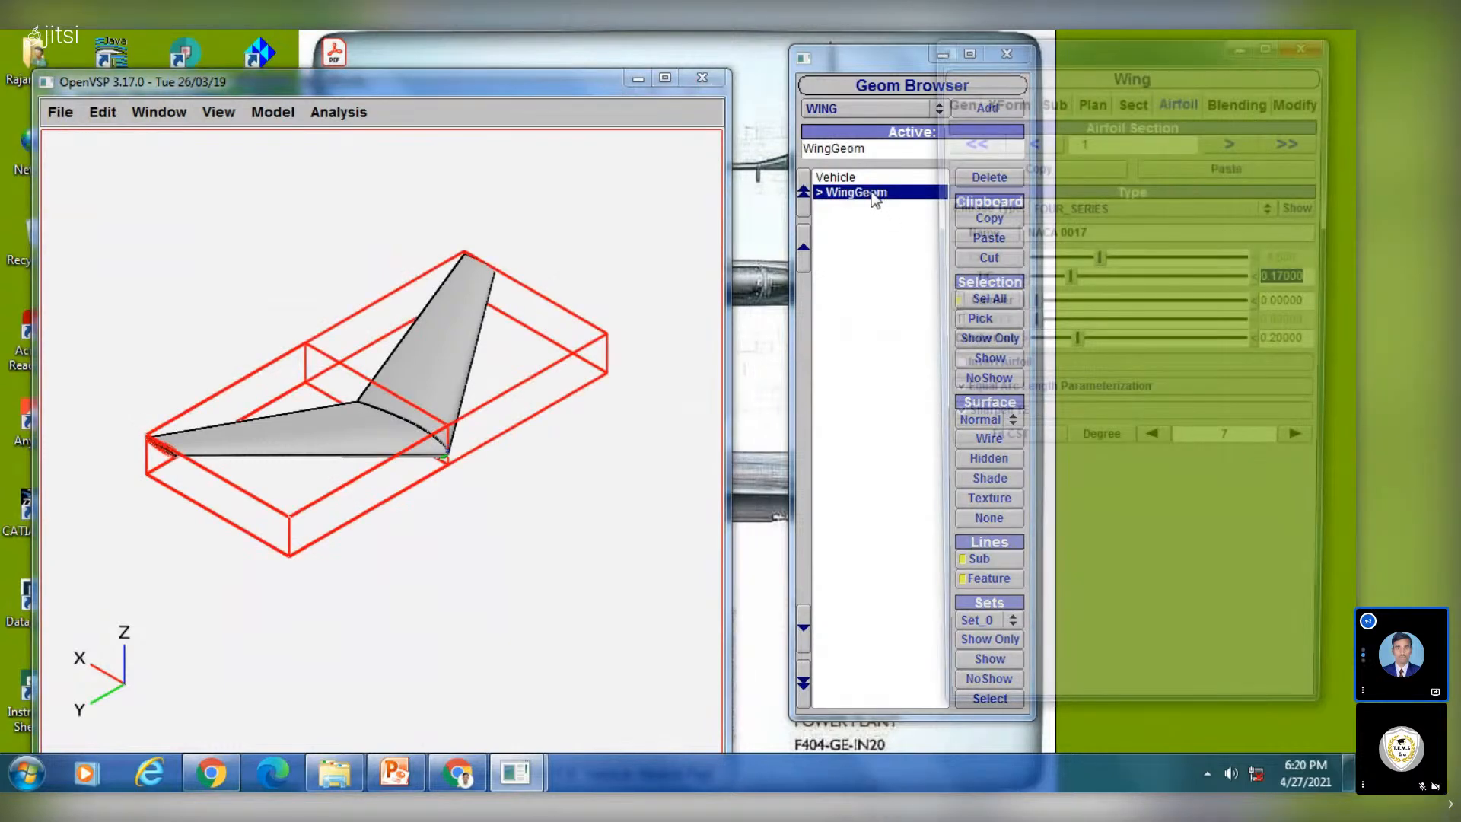
{"action": "left_click_drag", "start_coordinate": [1021, 58], "coordinate": [1136, 62]}
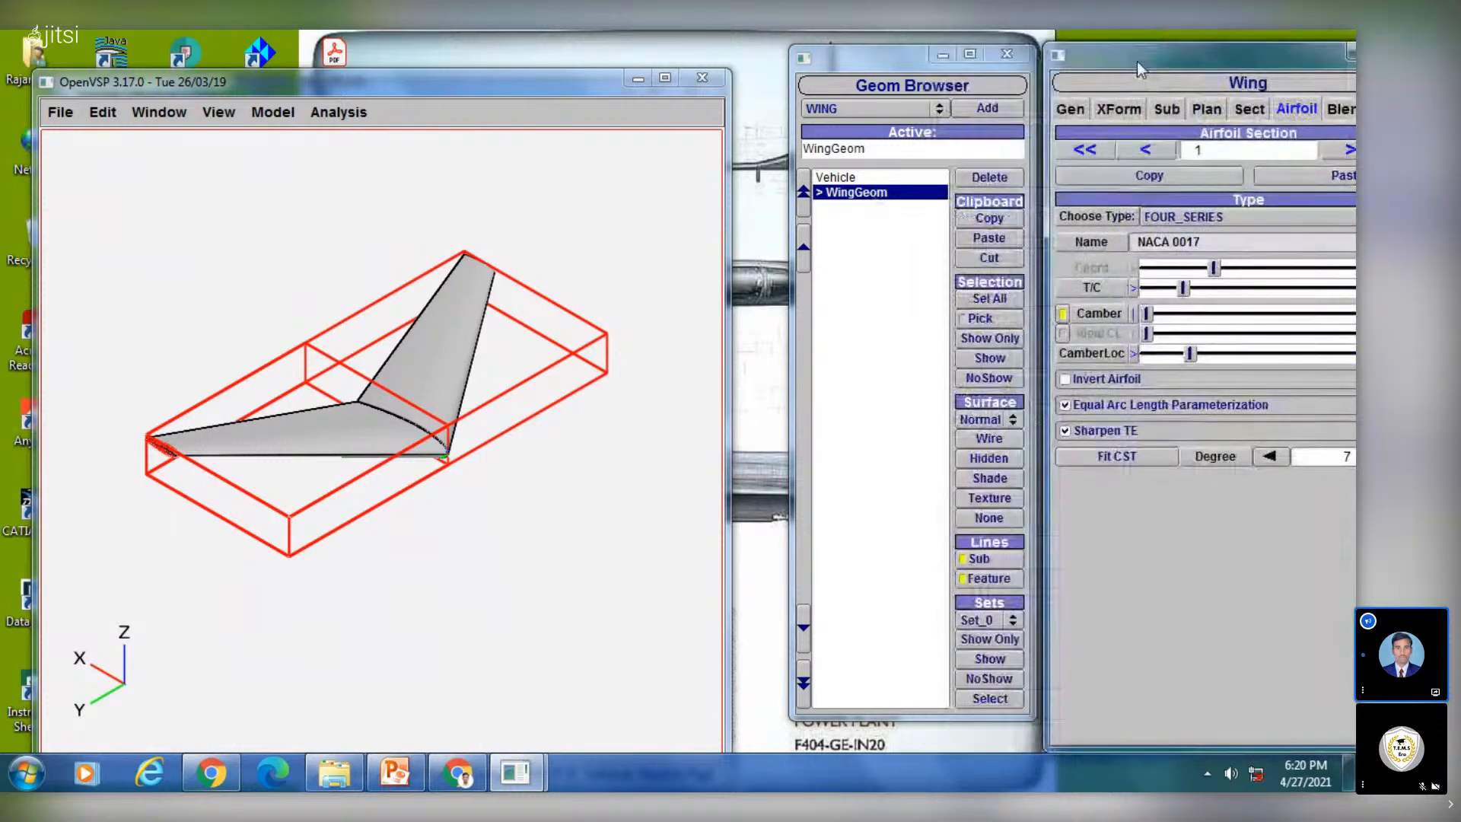
{"action": "double_click", "coordinate": [883, 149]}
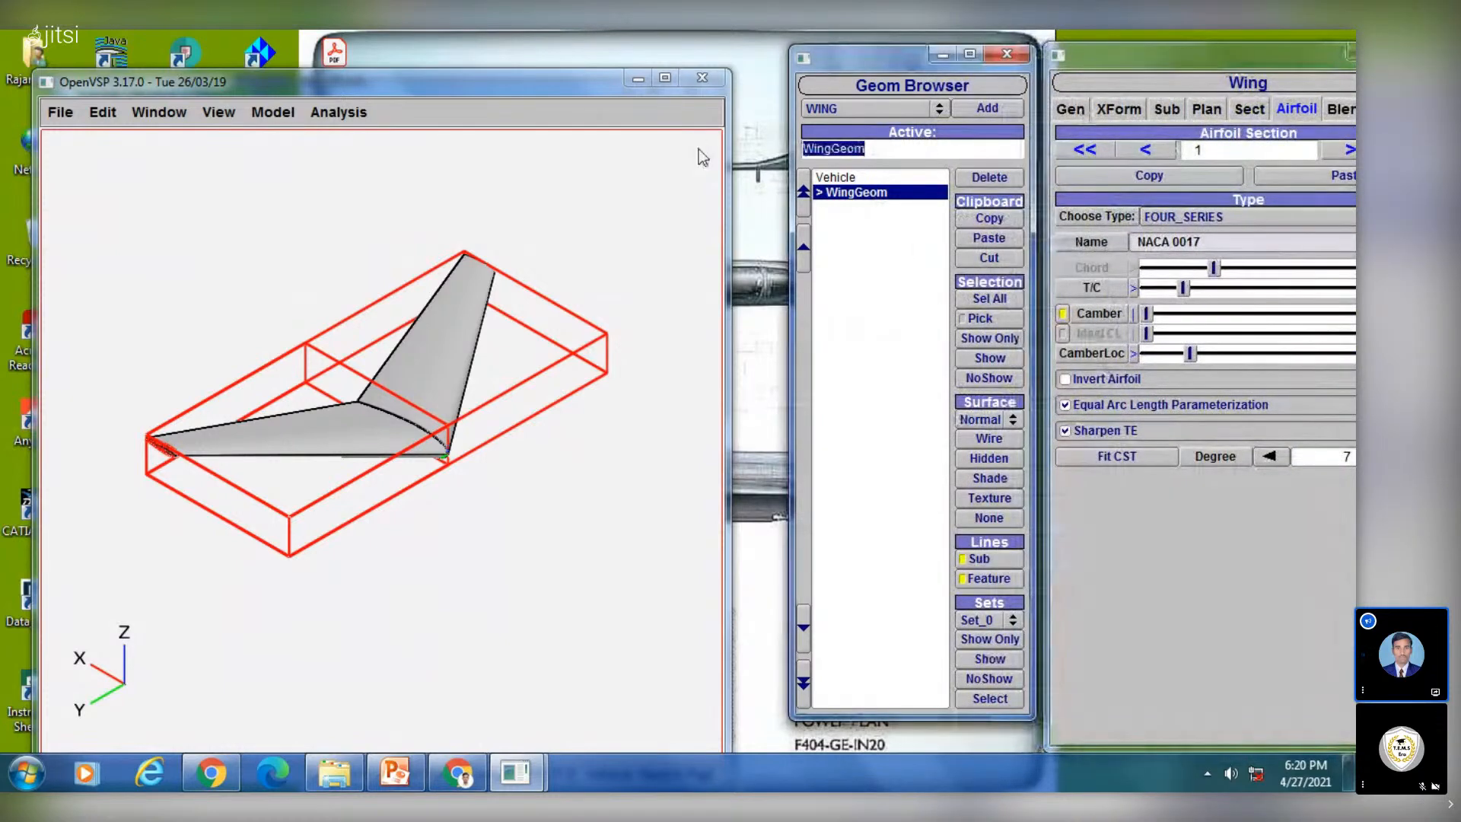
{"action": "type", "text": "h"}
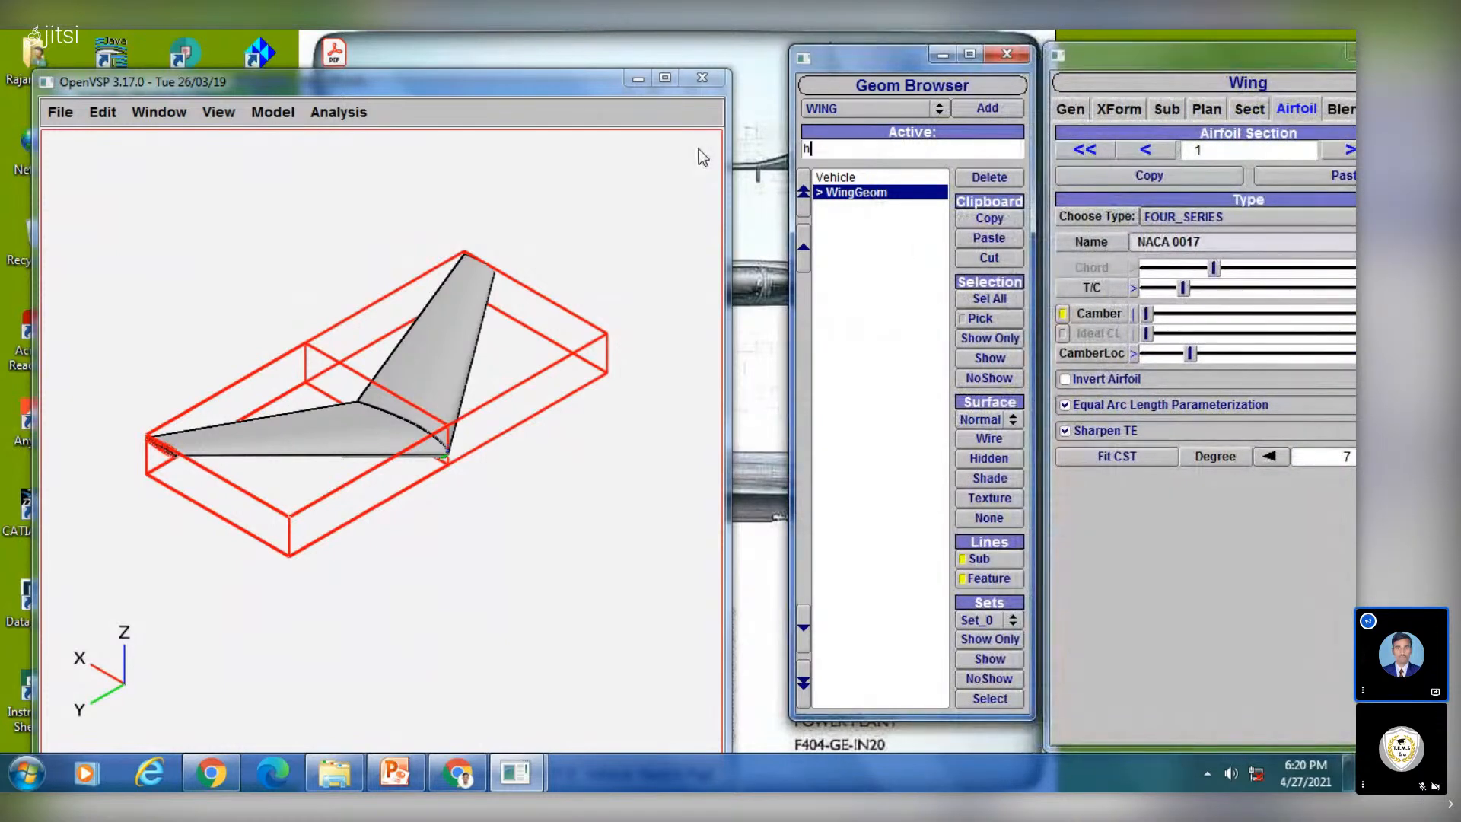
{"action": "key", "text": "BackSpace"}
{"action": "type", "text": "Horizontal stabilizer"}
{"action": "key", "text": "Return"}
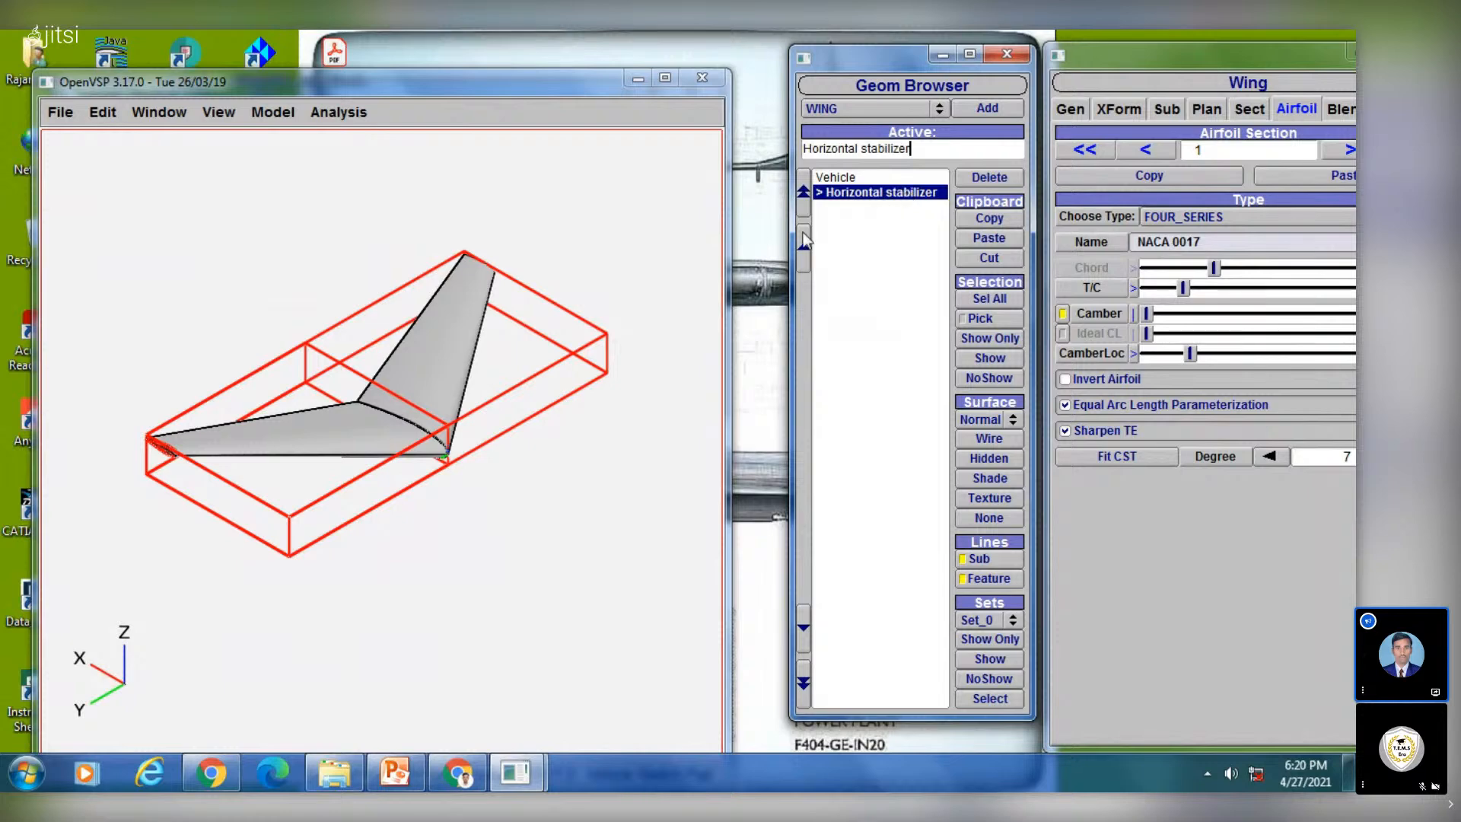
{"action": "left_click", "coordinate": [847, 401]}
{"action": "mouse_move", "coordinate": [406, 440]}
{"action": "left_mouse_down"}
{"action": "mouse_move", "coordinate": [395, 395]}
{"action": "mouse_move", "coordinate": [413, 435]}
{"action": "left_mouse_up"}
Try the Blue Plastic, Cyan Rubber and Blue Rubber materials on the horizontal stabilizer
{"action": "left_click", "coordinate": [61, 113]}
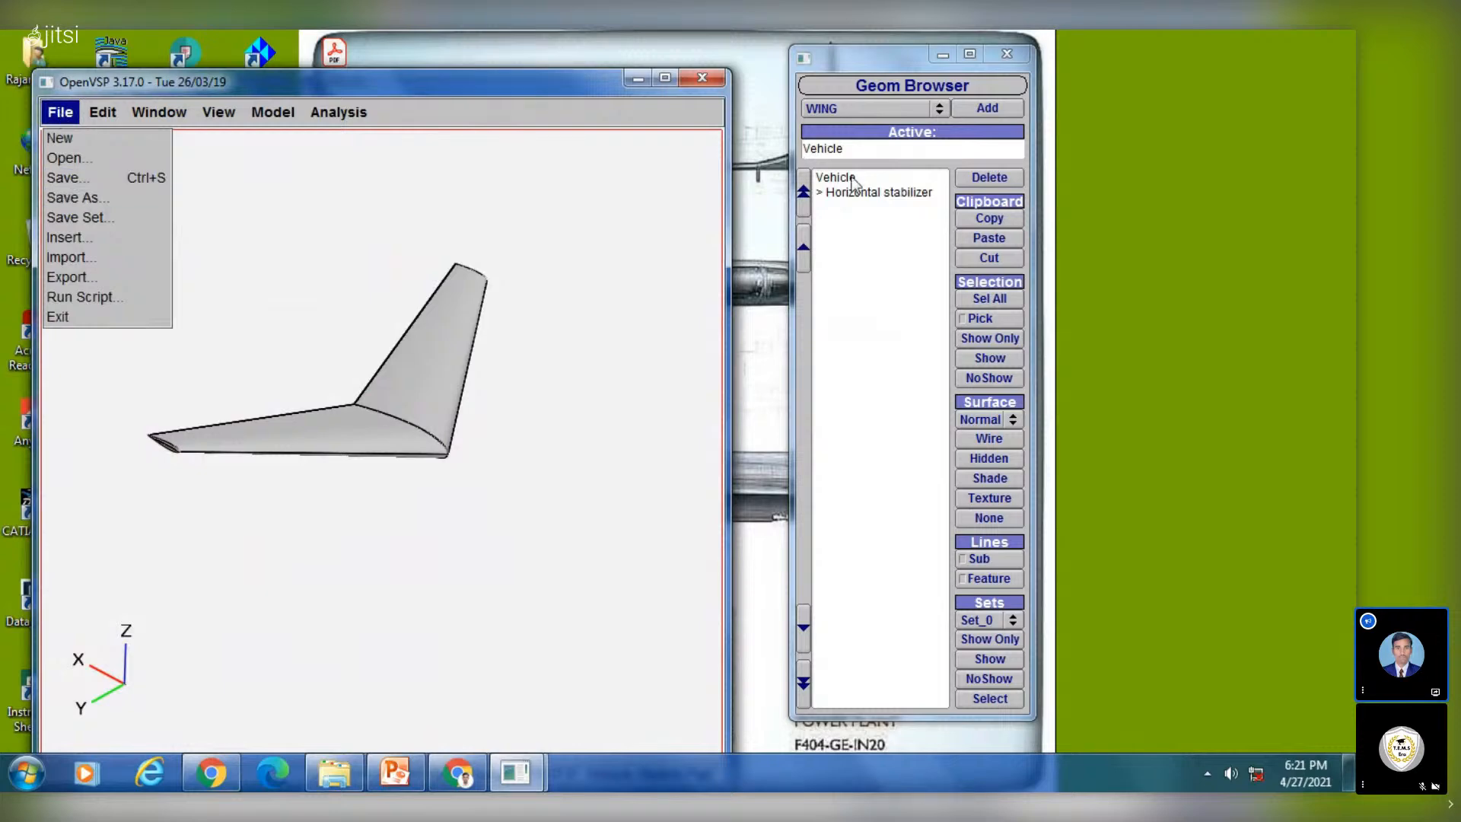
{"action": "left_click", "coordinate": [862, 195]}
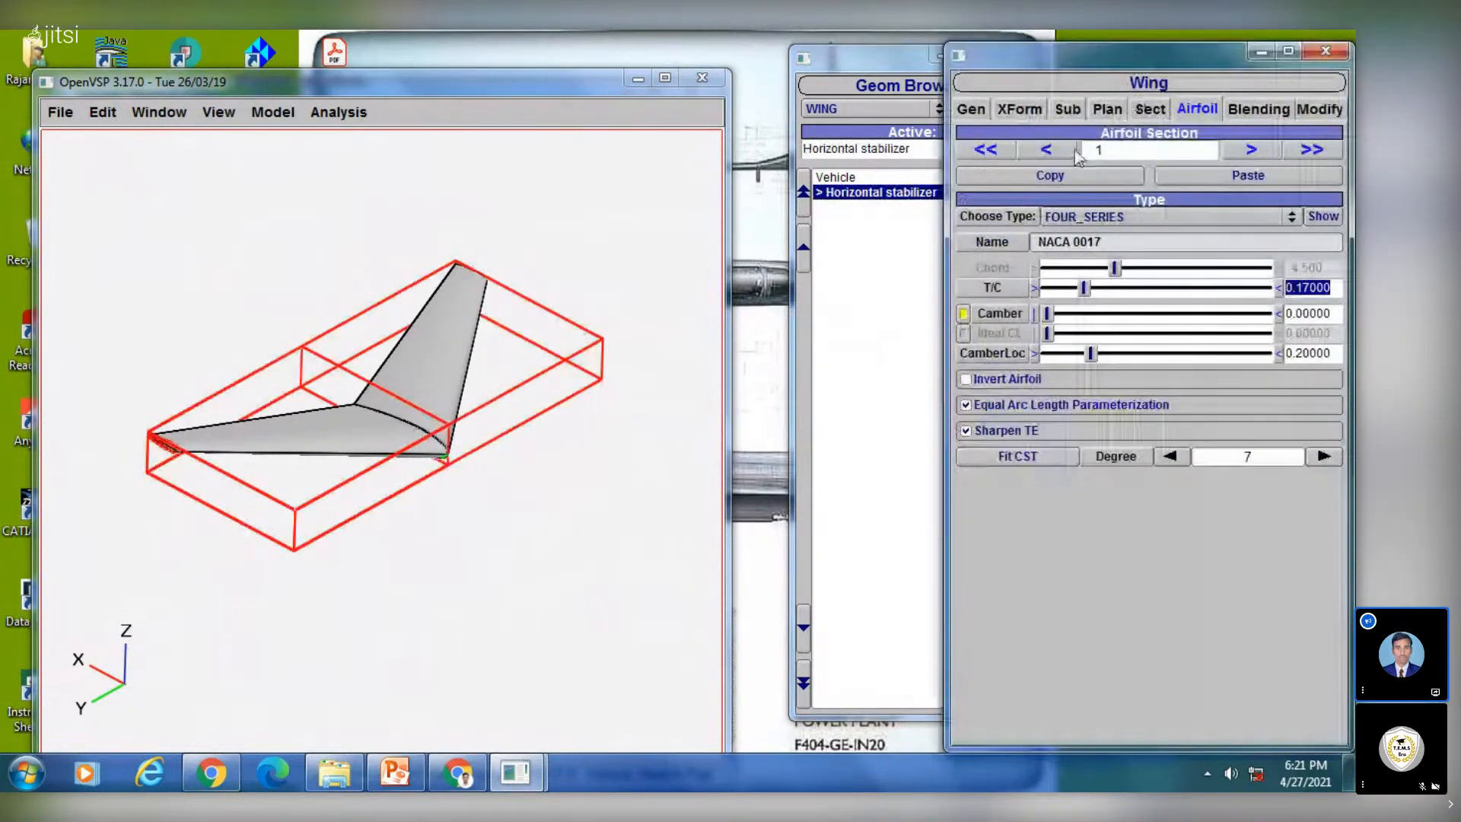
{"action": "left_click", "coordinate": [971, 109]}
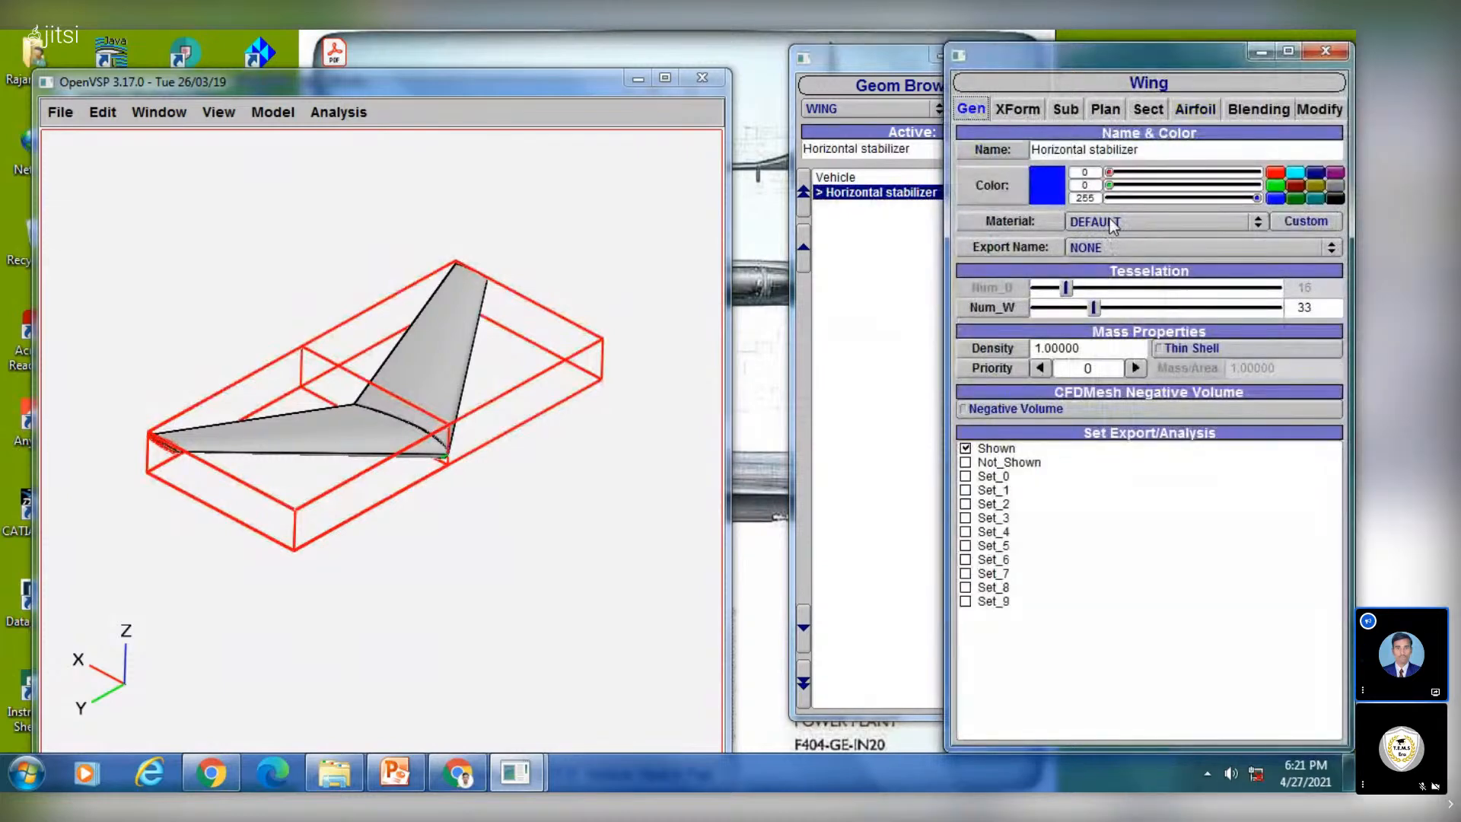
{"action": "left_click", "coordinate": [1112, 223]}
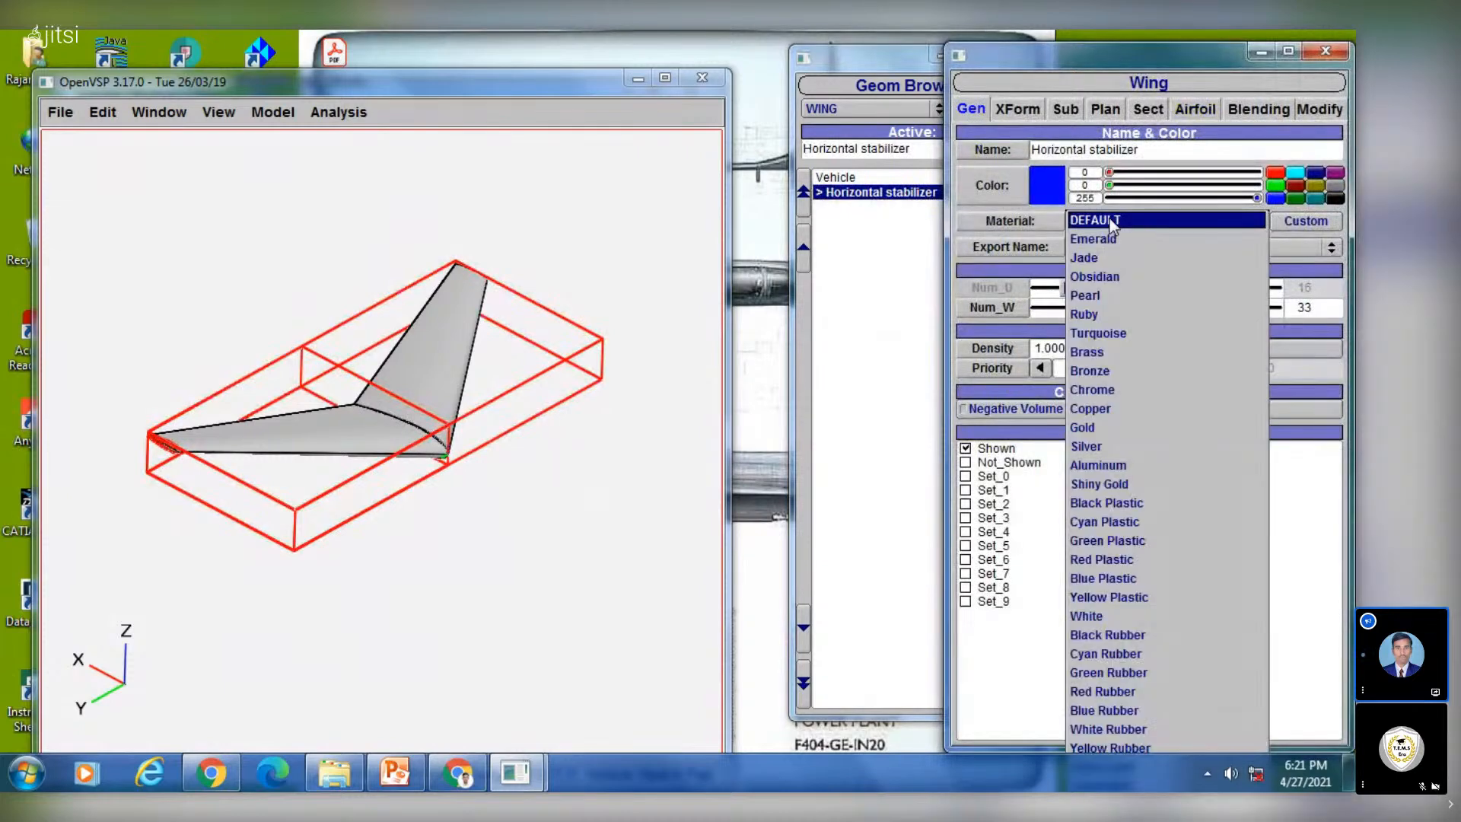
{"action": "left_click", "coordinate": [1102, 578]}
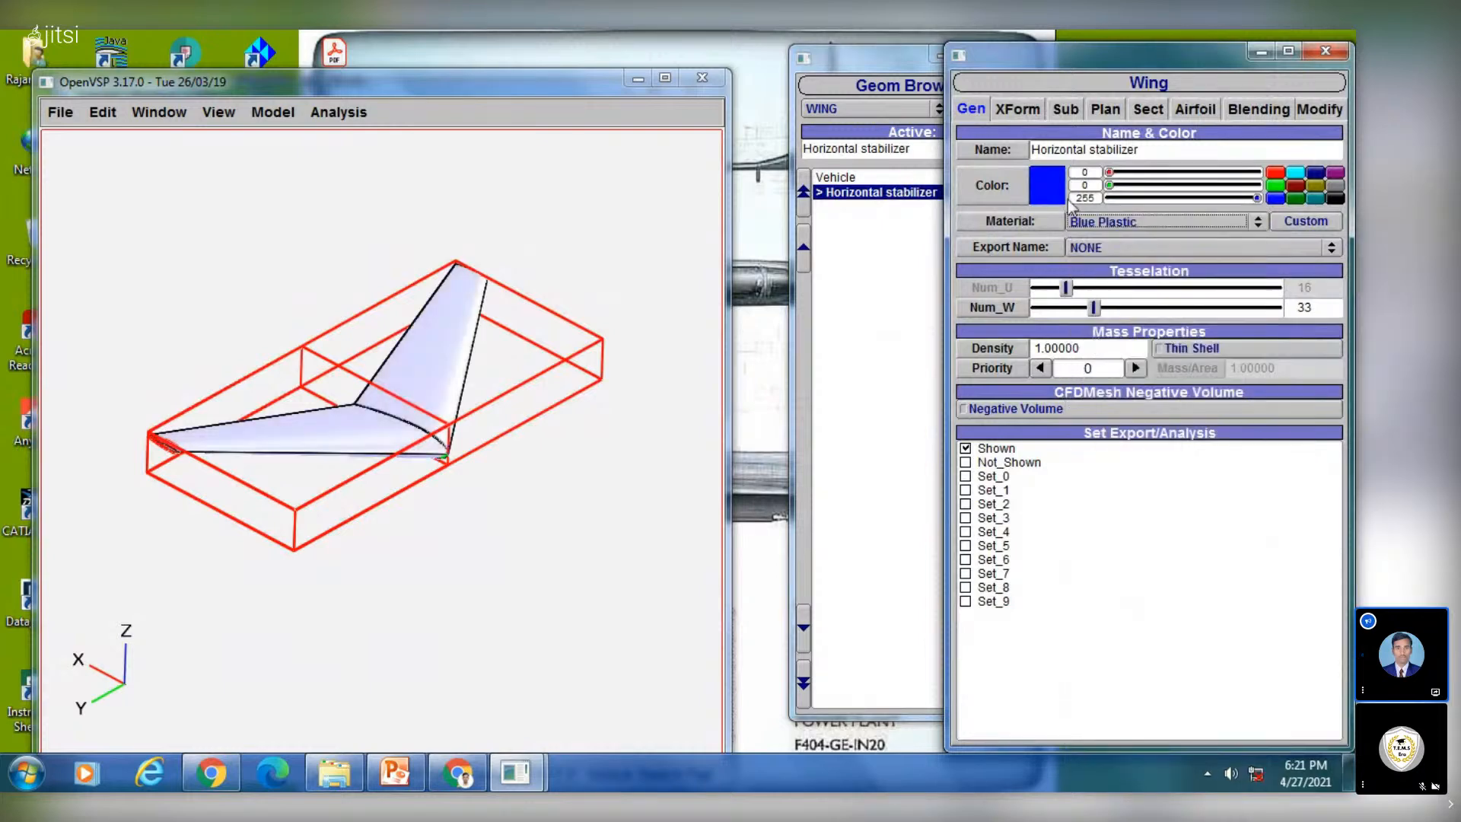
{"action": "left_click", "coordinate": [1111, 220]}
{"action": "left_click", "coordinate": [1112, 295]}
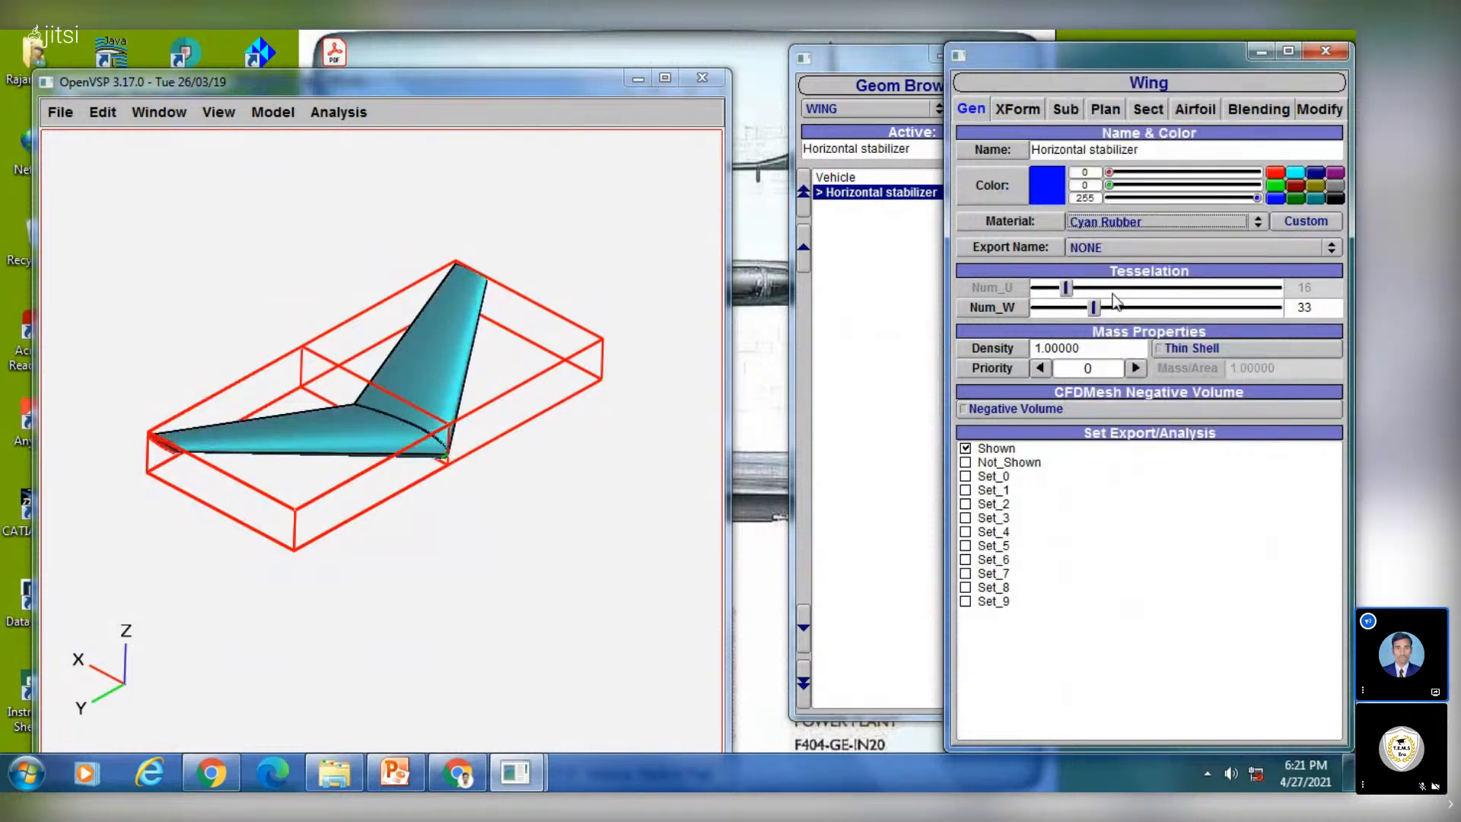
{"action": "left_click", "coordinate": [1083, 222]}
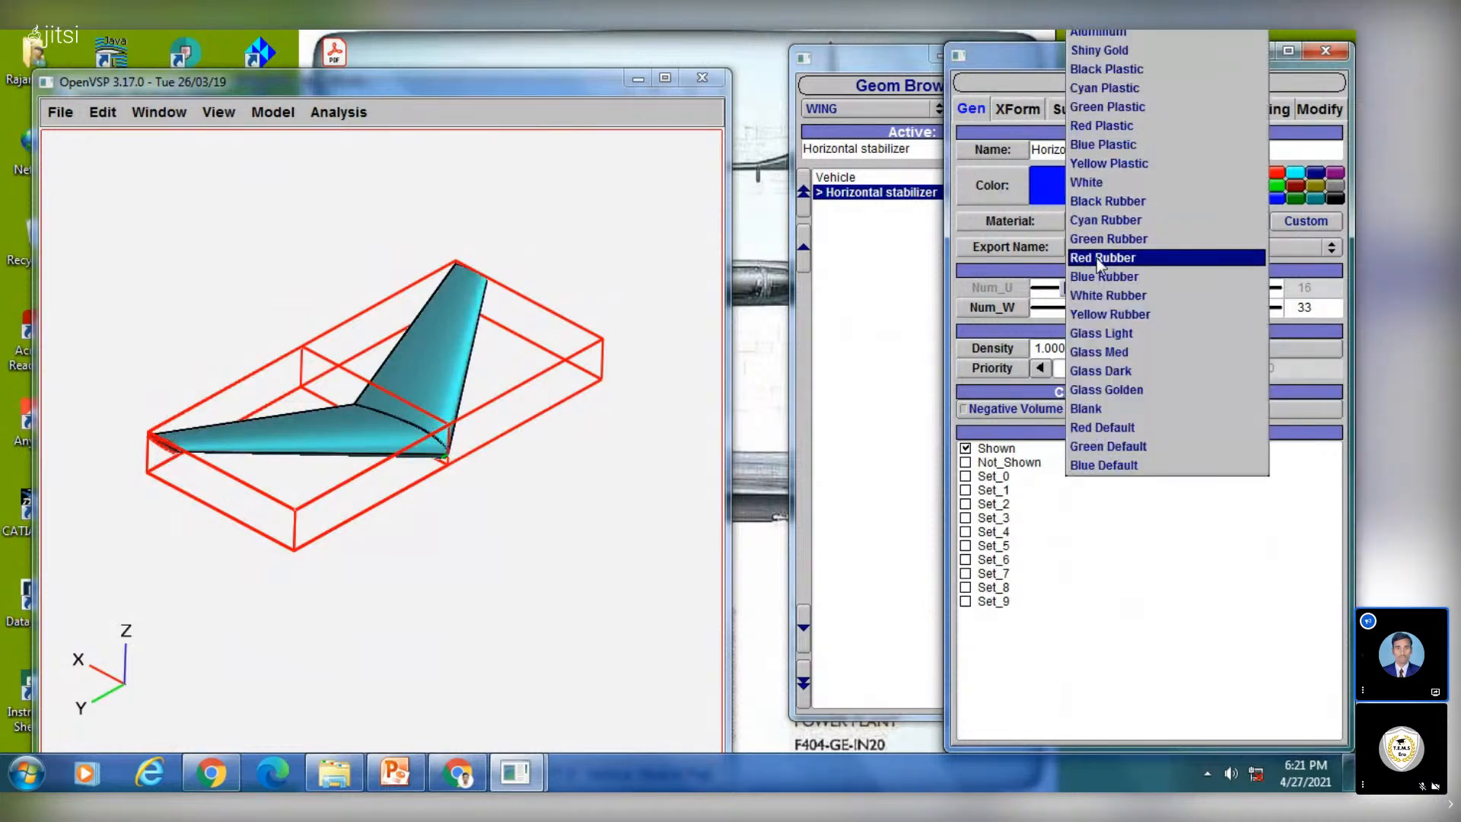
{"action": "left_click", "coordinate": [1101, 276]}
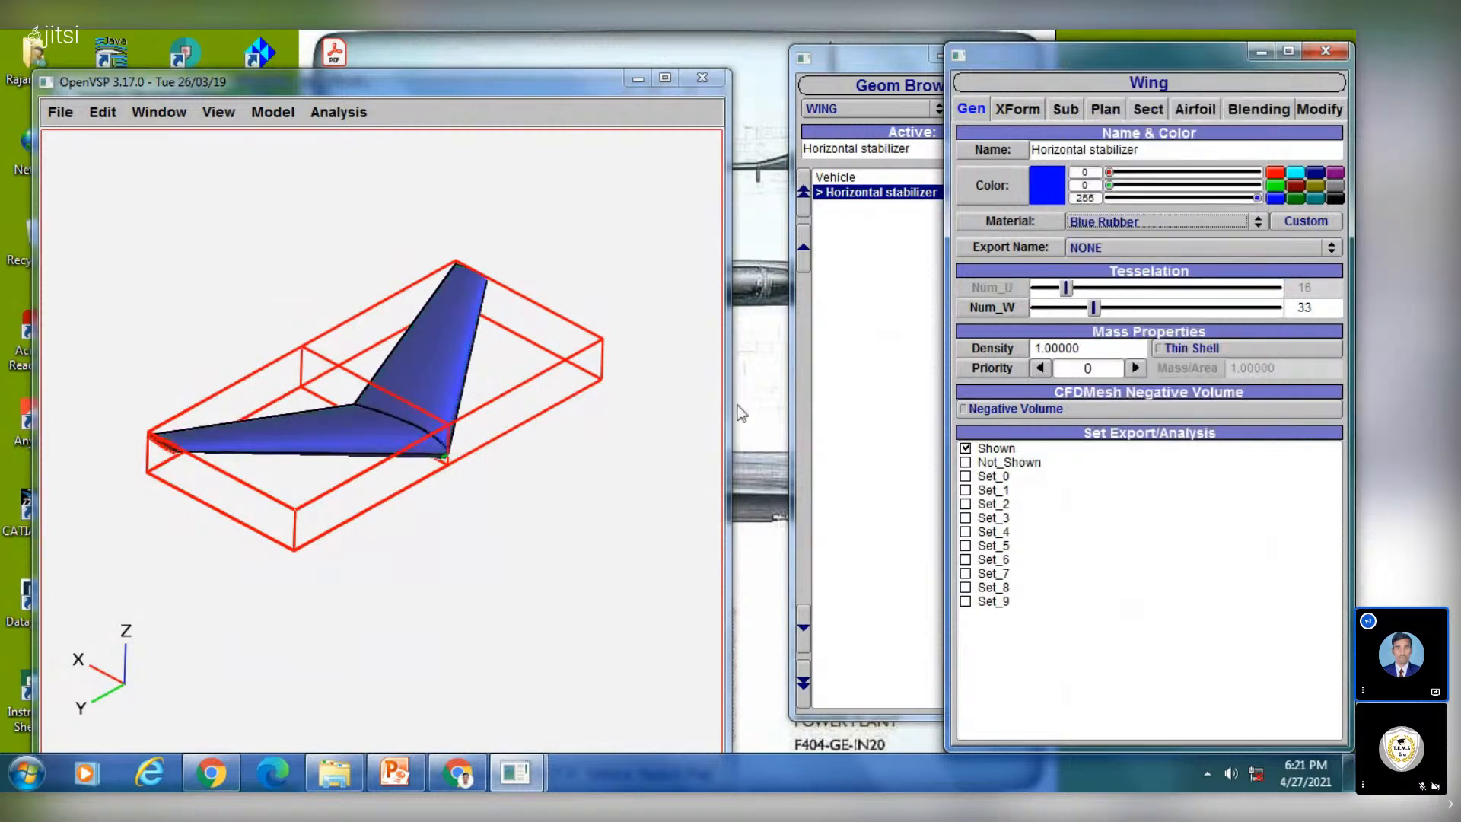
{"action": "left_click", "coordinate": [879, 445]}
Compare the stabilizer's 3D shape and colour with the picture on PowerPoint slide 8, returning to OpenVSP
{"action": "left_click", "coordinate": [401, 775]}
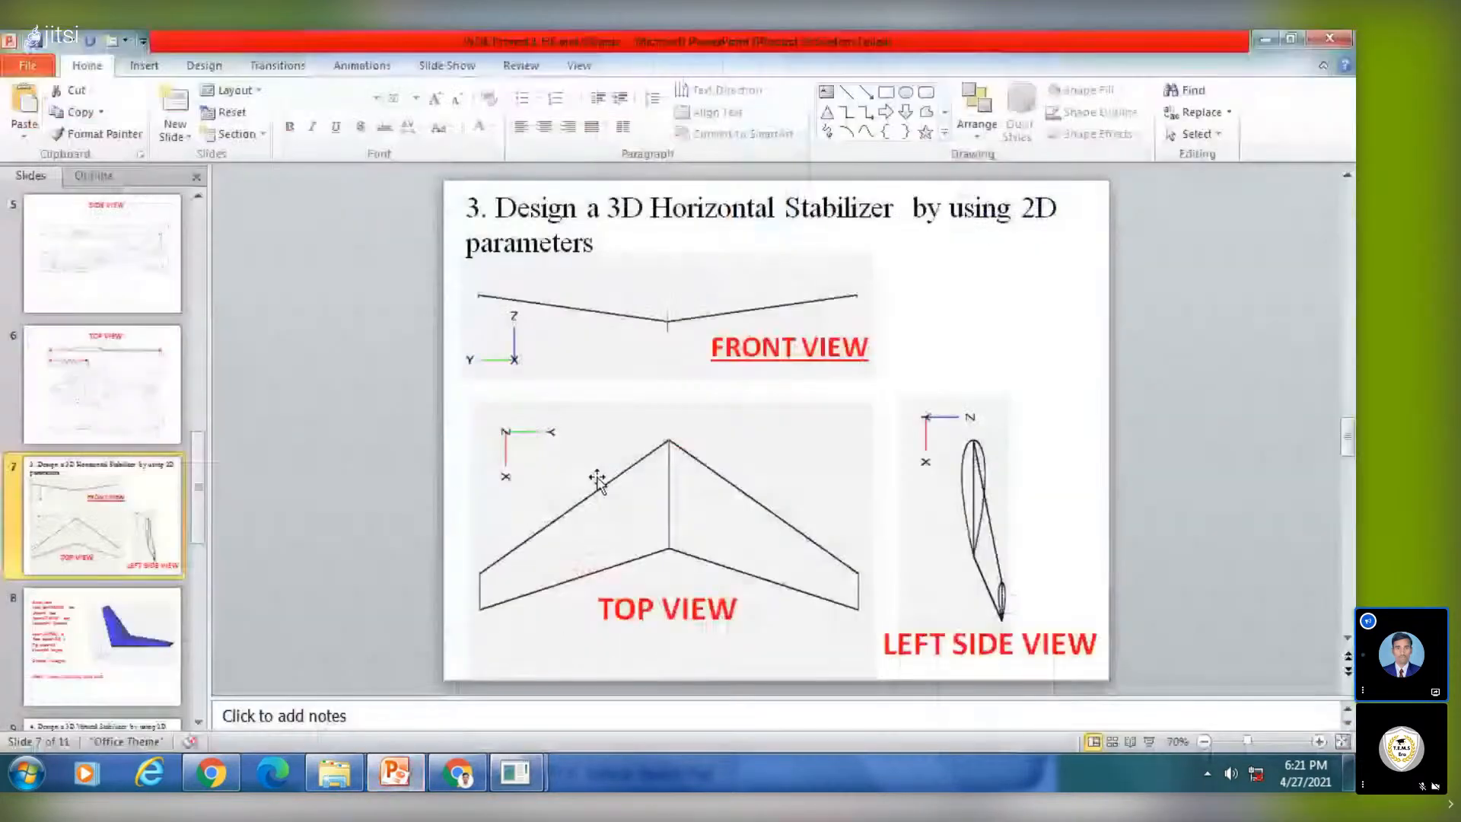
{"action": "key", "text": "Down"}
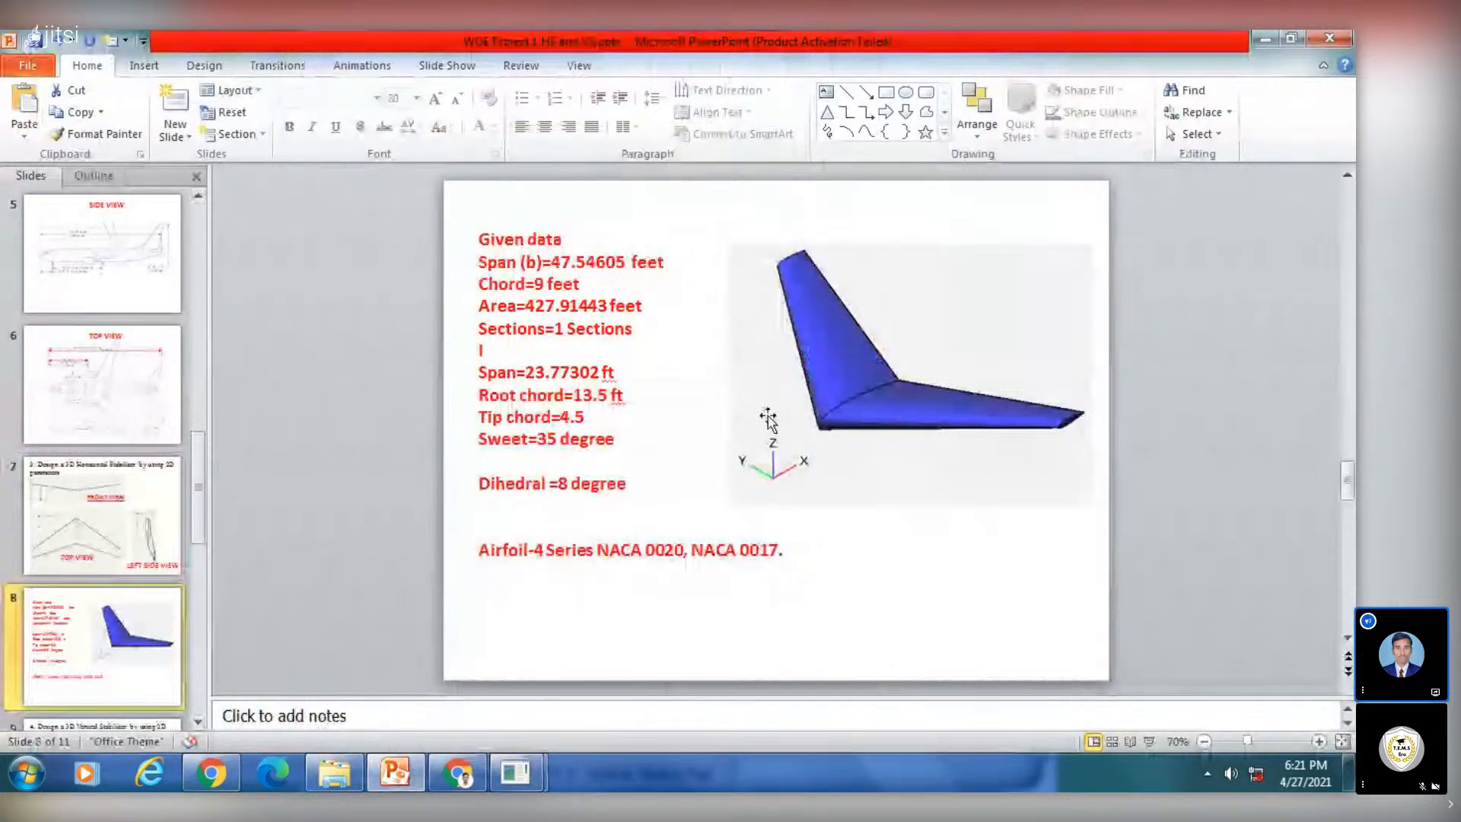
{"action": "left_click", "coordinate": [516, 770]}
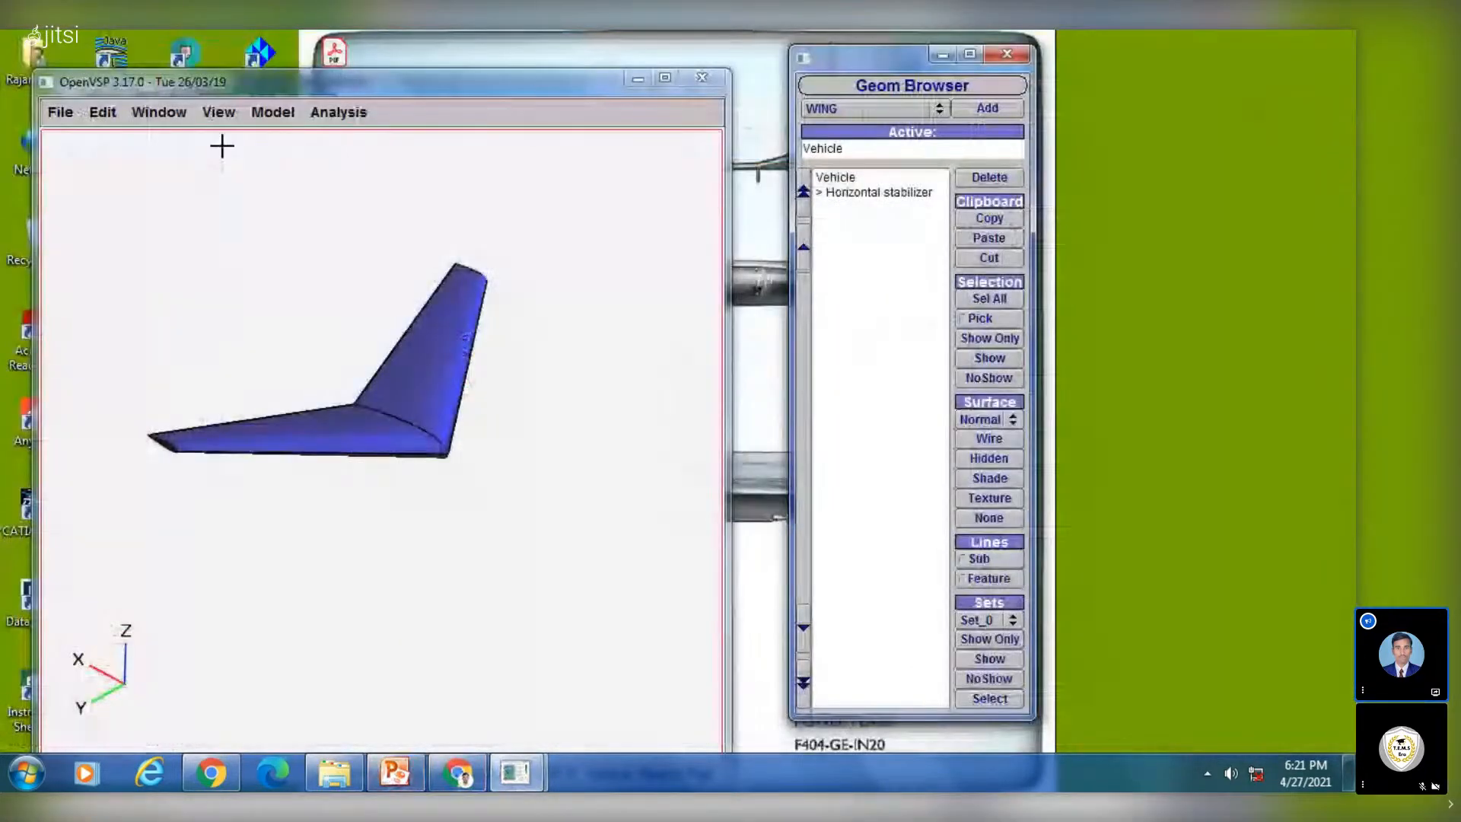
Reset the horizontal stabilizer's material to DEFAULT
{"action": "left_click", "coordinate": [867, 192]}
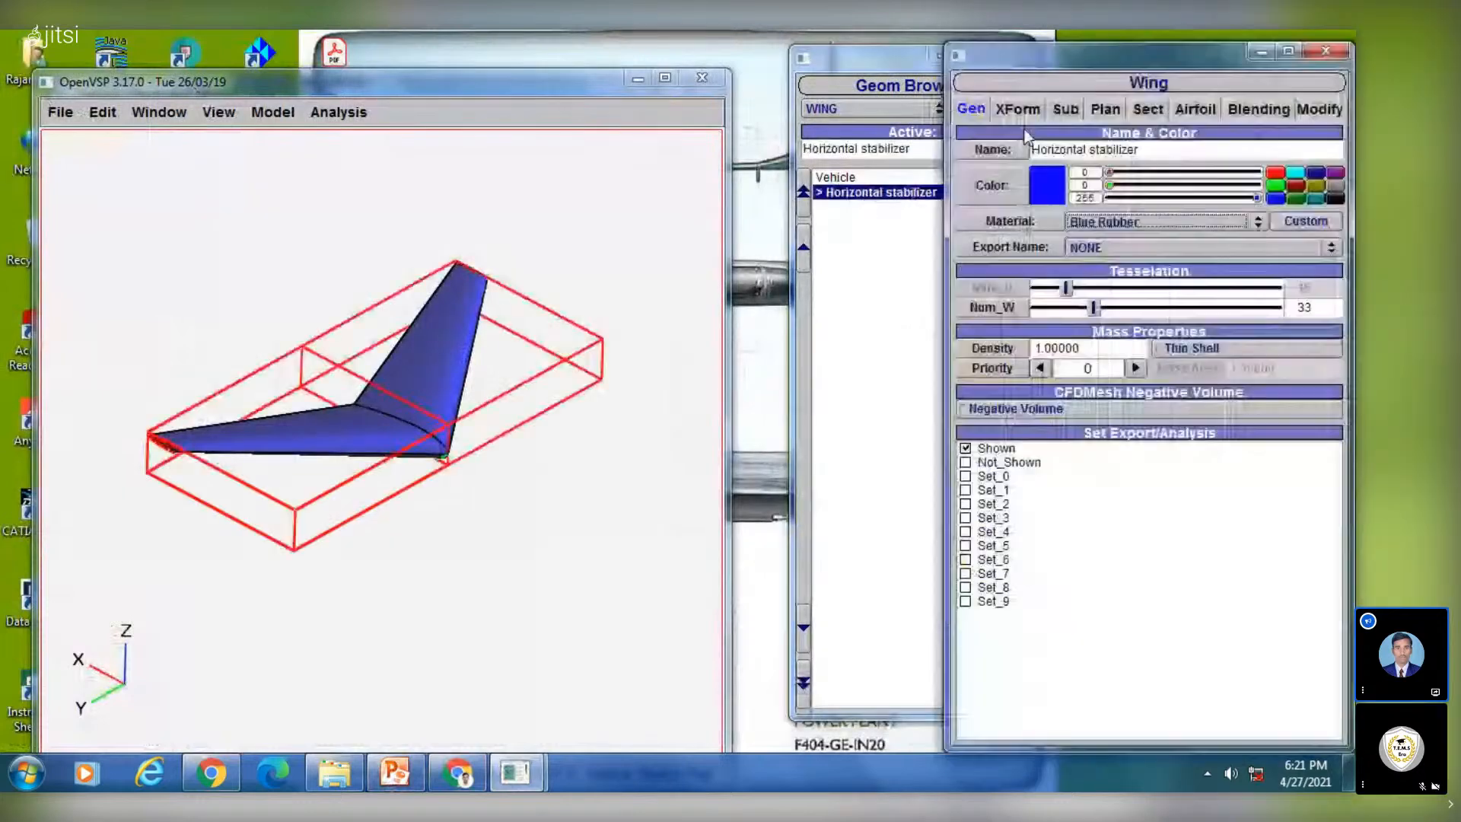
{"action": "left_click", "coordinate": [1156, 221]}
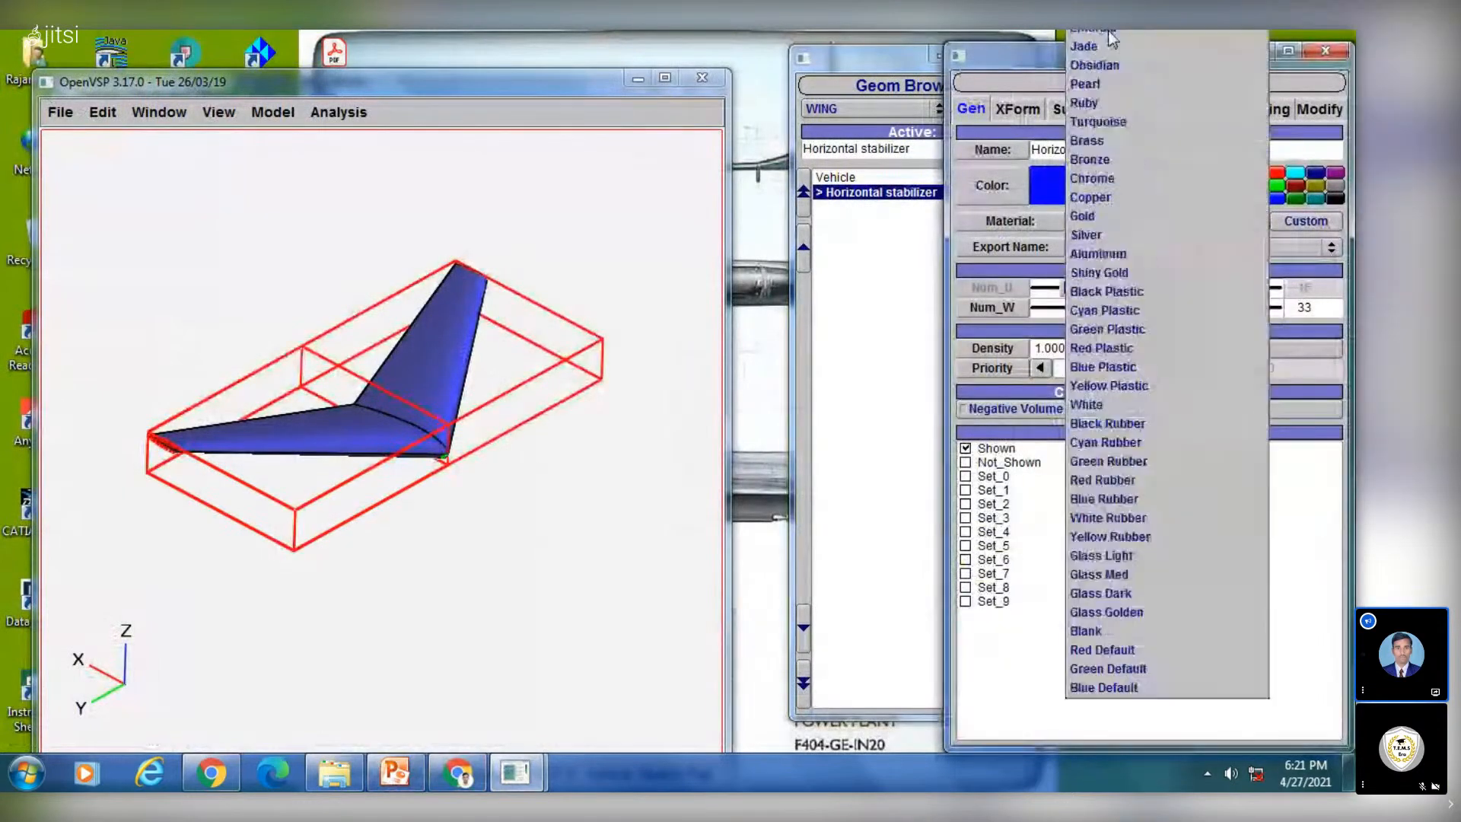
{"action": "left_click", "coordinate": [1116, 47]}
{"action": "left_click", "coordinate": [837, 424]}
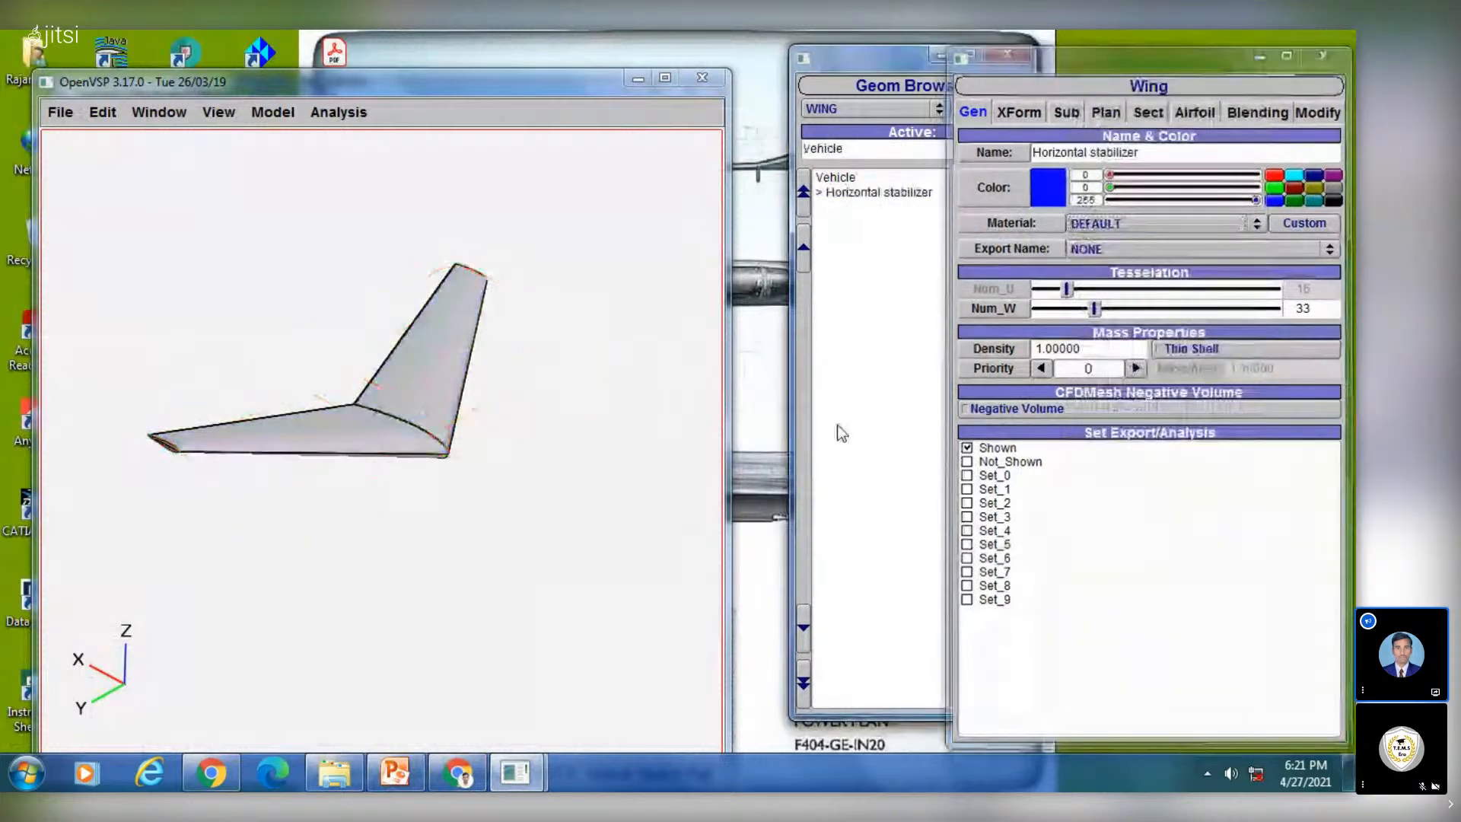
Save the stabilizer model as hs.vsp3 in the OpenVSP-3.17.0-win32 folder
{"action": "left_click", "coordinate": [60, 112]}
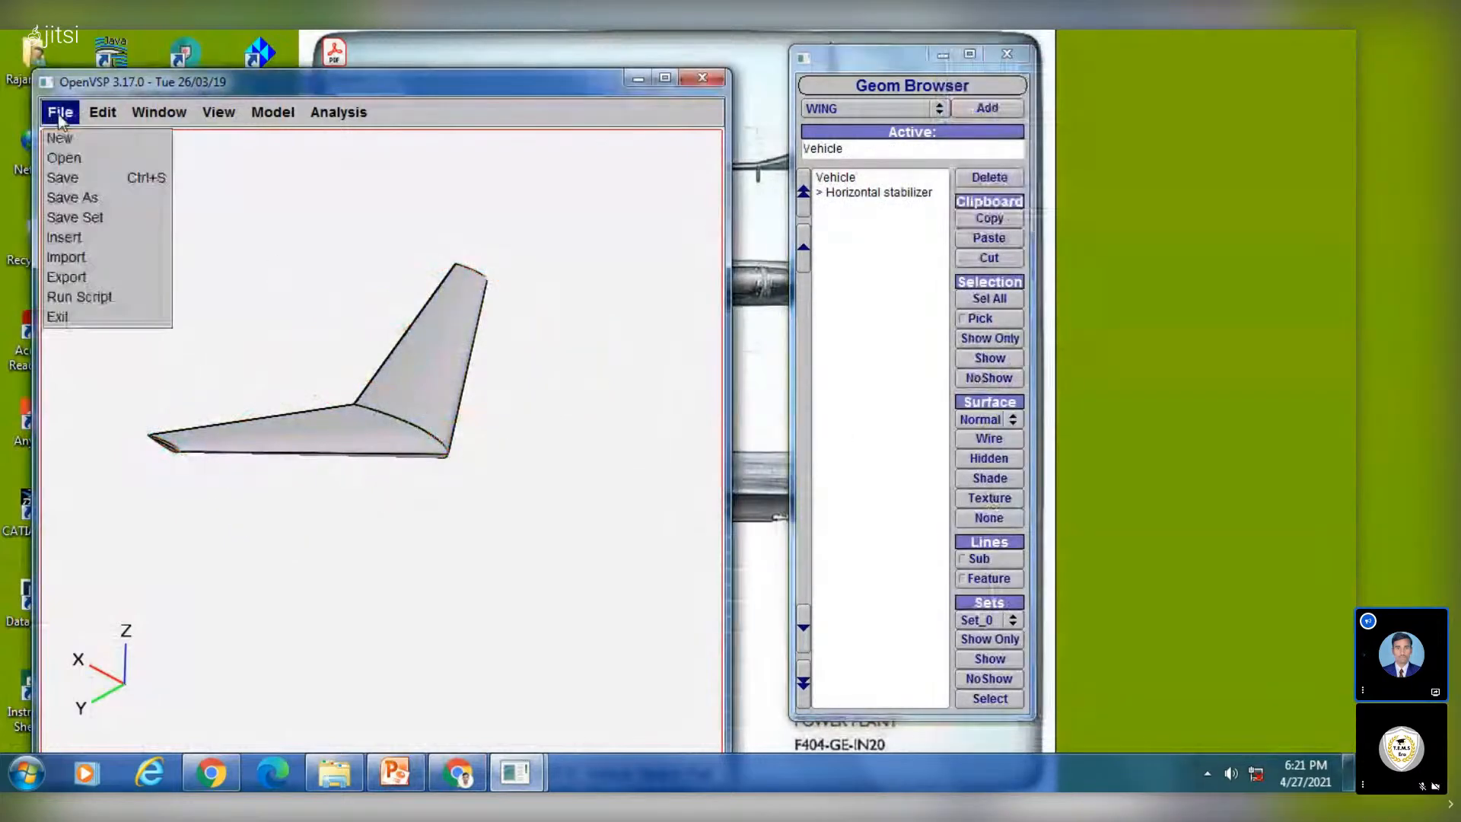
{"action": "left_click", "coordinate": [75, 178]}
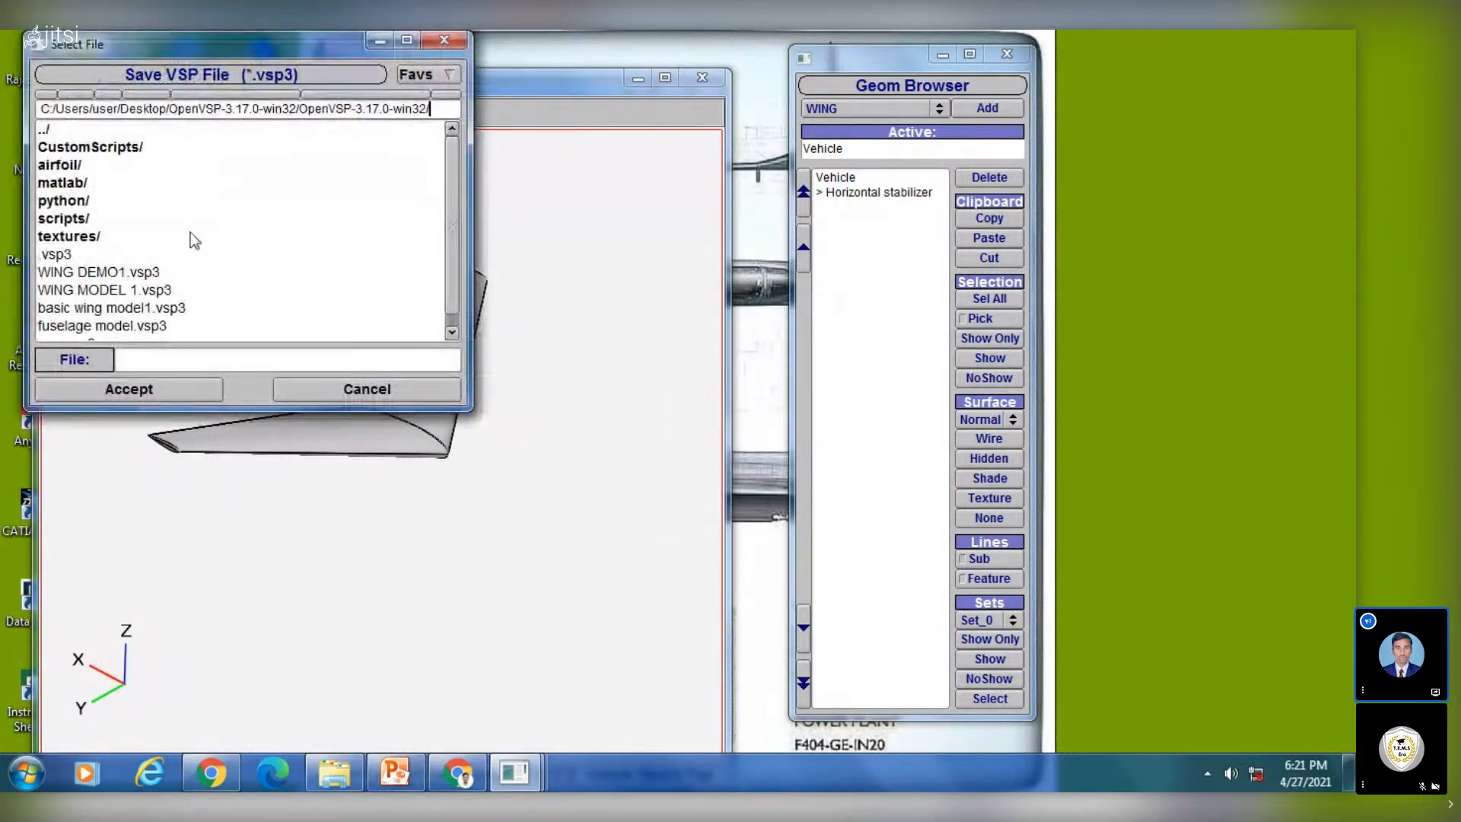
{"action": "left_click_drag", "start_coordinate": [452, 204], "coordinate": [452, 156]}
{"action": "left_click", "coordinate": [152, 360]}
{"action": "type", "text": "h"}
{"action": "key", "text": "BackSpace"}
{"action": "key", "text": "BackSpace"}
{"action": "key", "text": "BackSpace"}
{"action": "key", "text": "BackSpace"}
{"action": "key", "text": "BackSpace"}
{"action": "key", "text": "BackSpace"}
{"action": "left_click", "coordinate": [131, 389]}
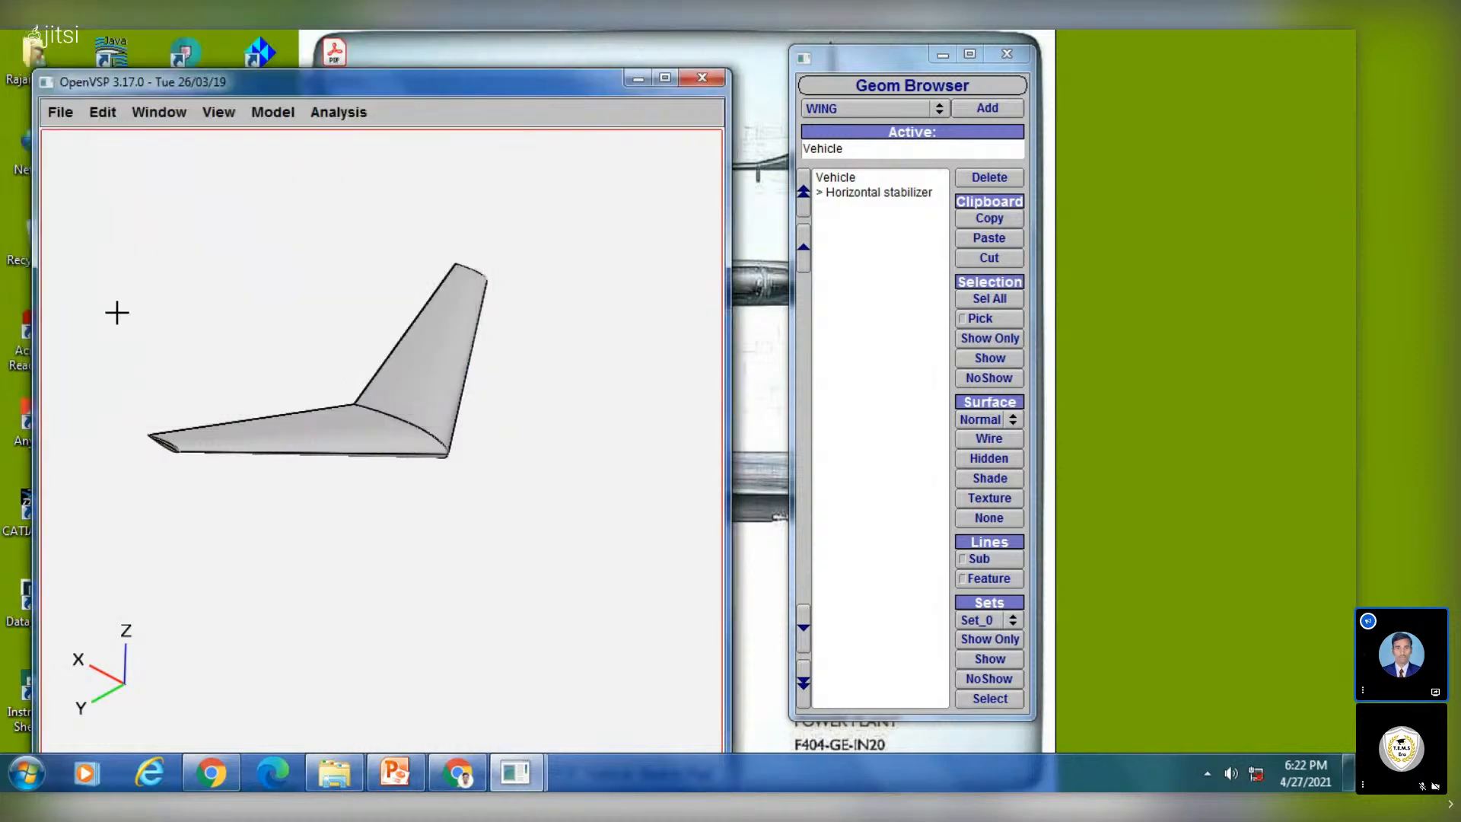
Check that hs.vsp3 is listed among the model files in the save folder
{"action": "left_click", "coordinate": [58, 114]}
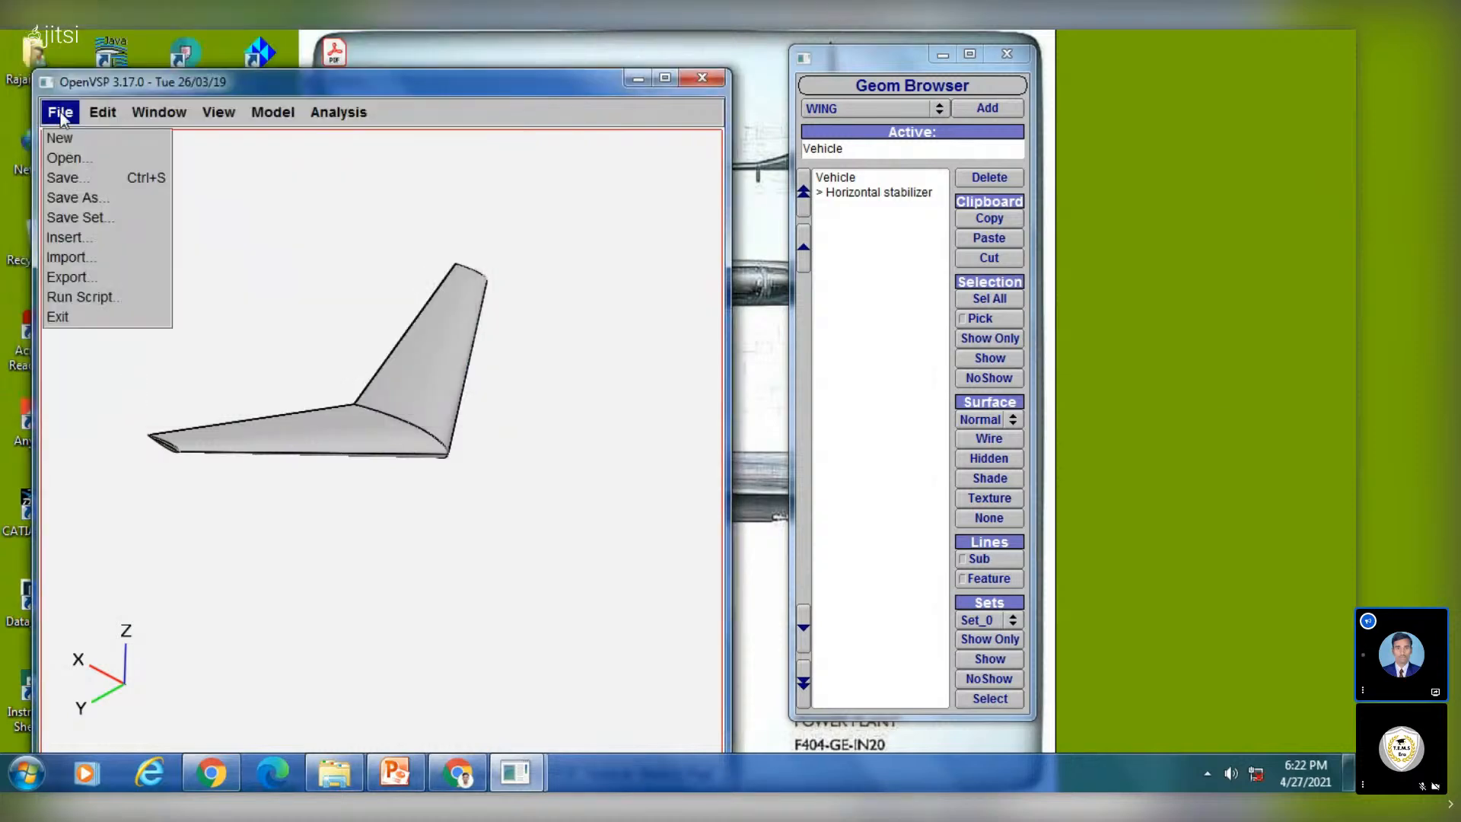
{"action": "left_click", "coordinate": [83, 197]}
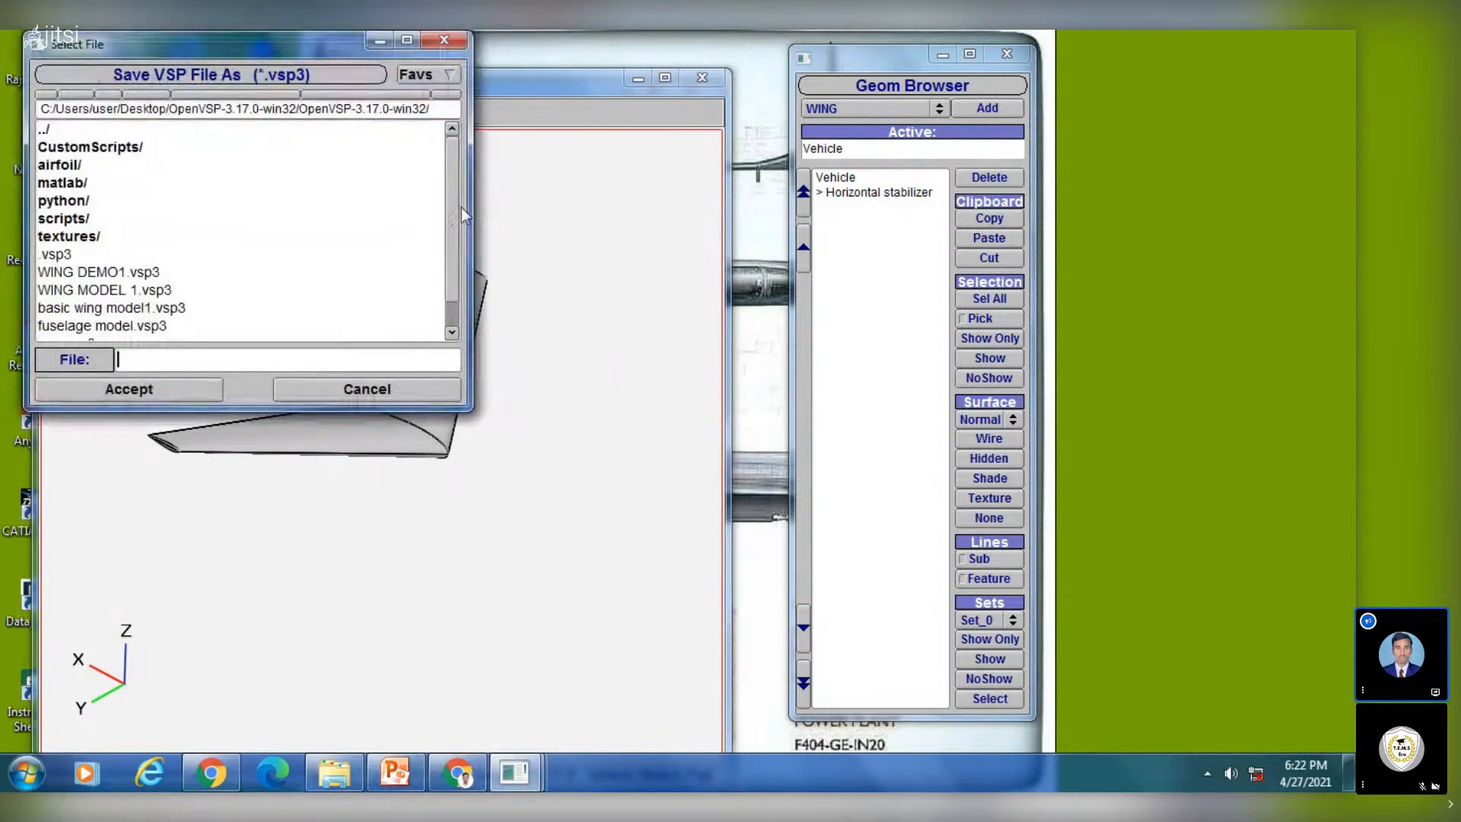
{"action": "left_click_drag", "start_coordinate": [454, 226], "coordinate": [456, 293]}
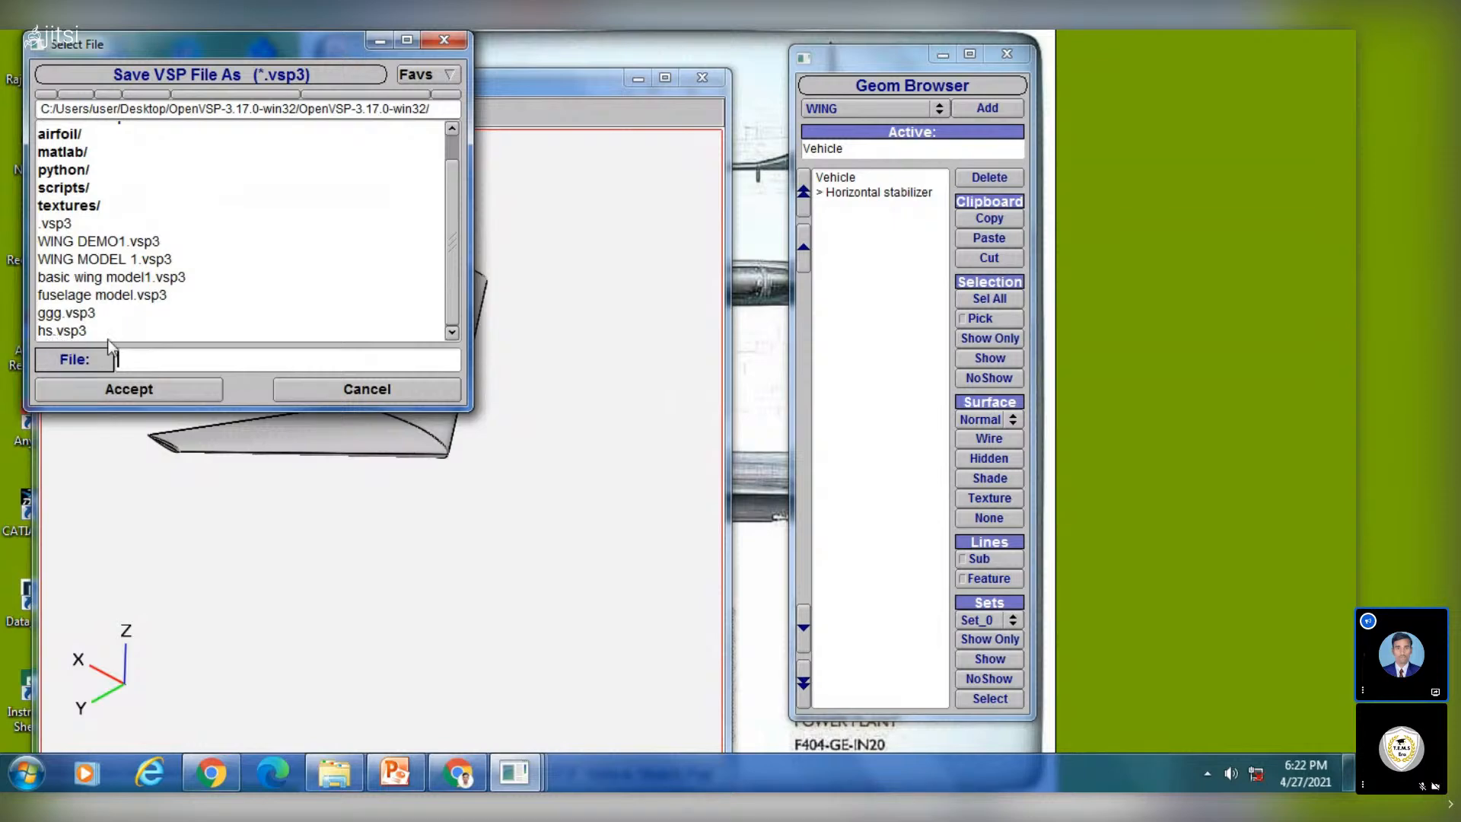
{"action": "left_click", "coordinate": [365, 389]}
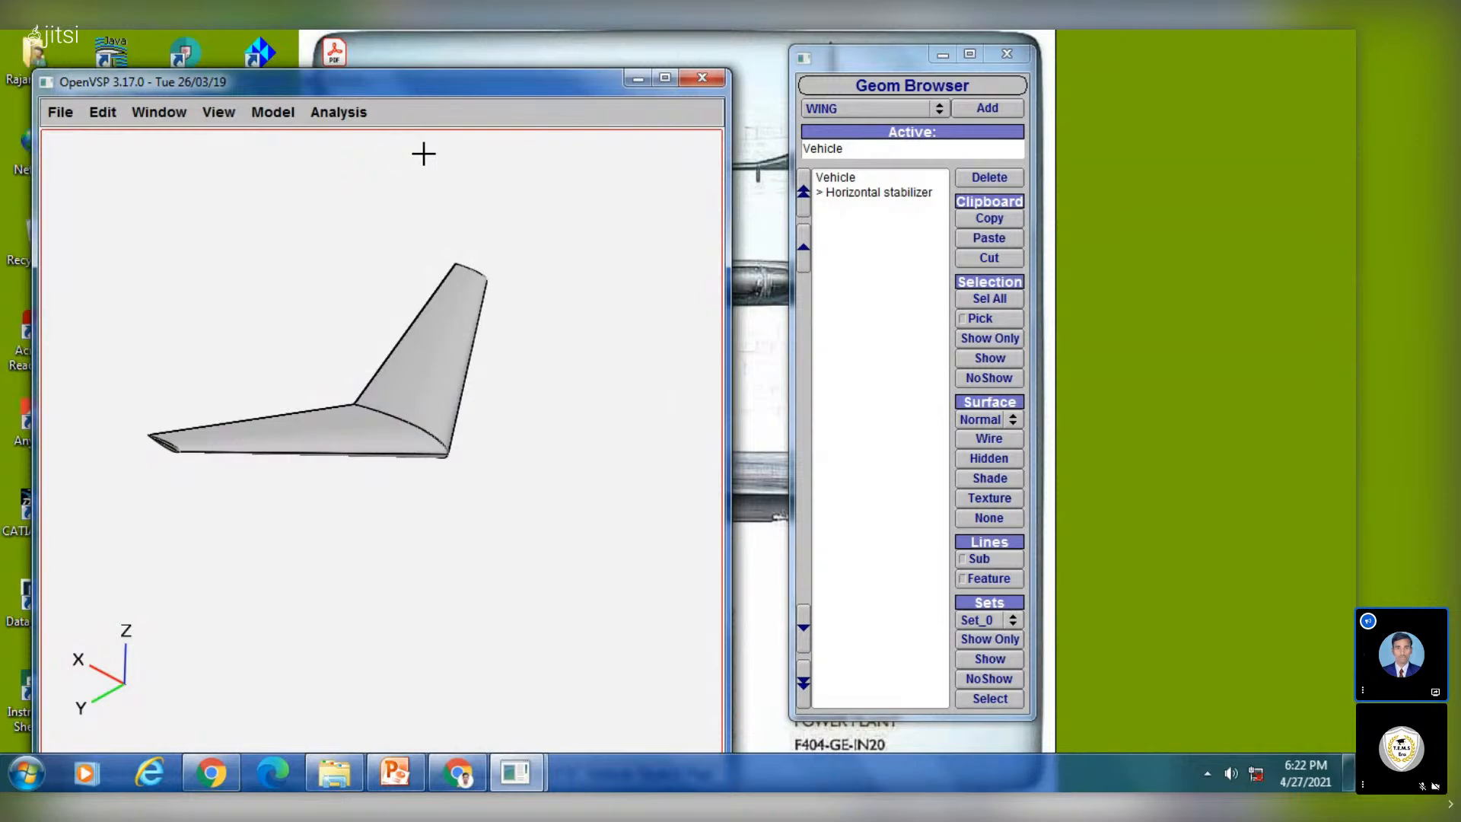
Switch to PowerPoint and view the 3D vertical stabilizer drawings on slide 9
{"action": "left_click", "coordinate": [394, 776]}
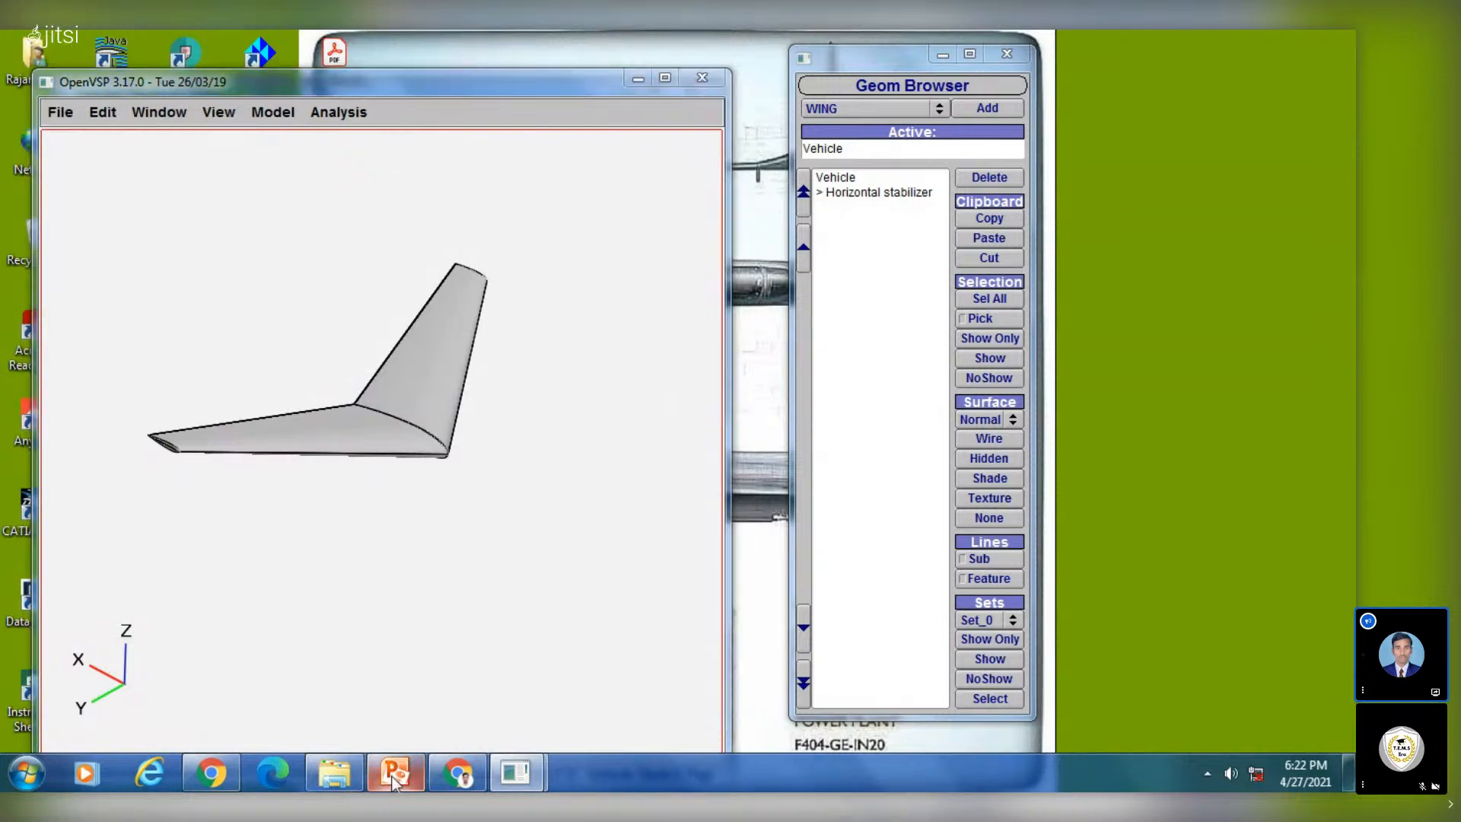
{"action": "scroll", "coordinate": [135, 537], "scroll_direction": "down", "scroll_amount": 3}
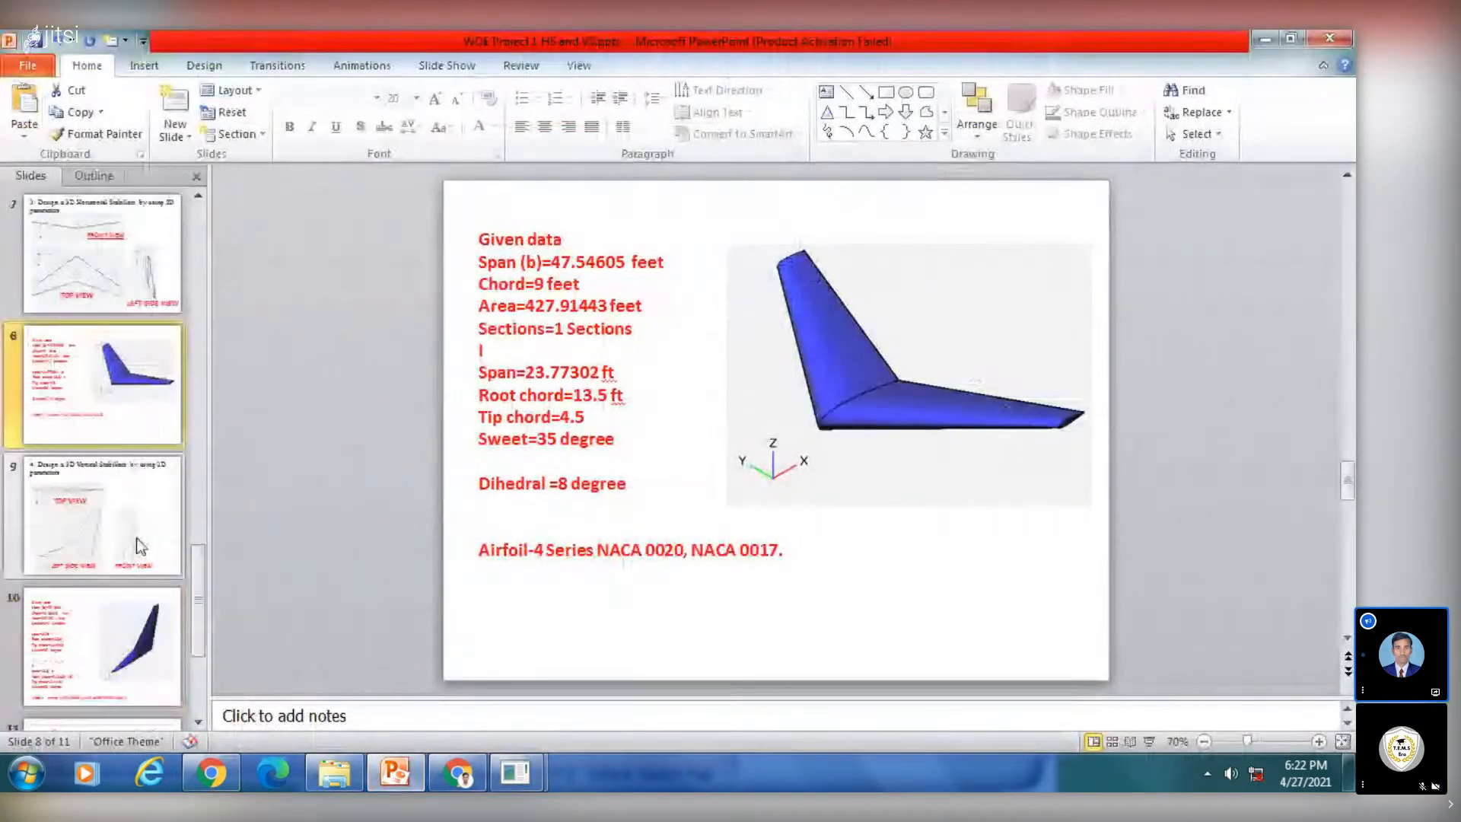
{"action": "left_click", "coordinate": [99, 527]}
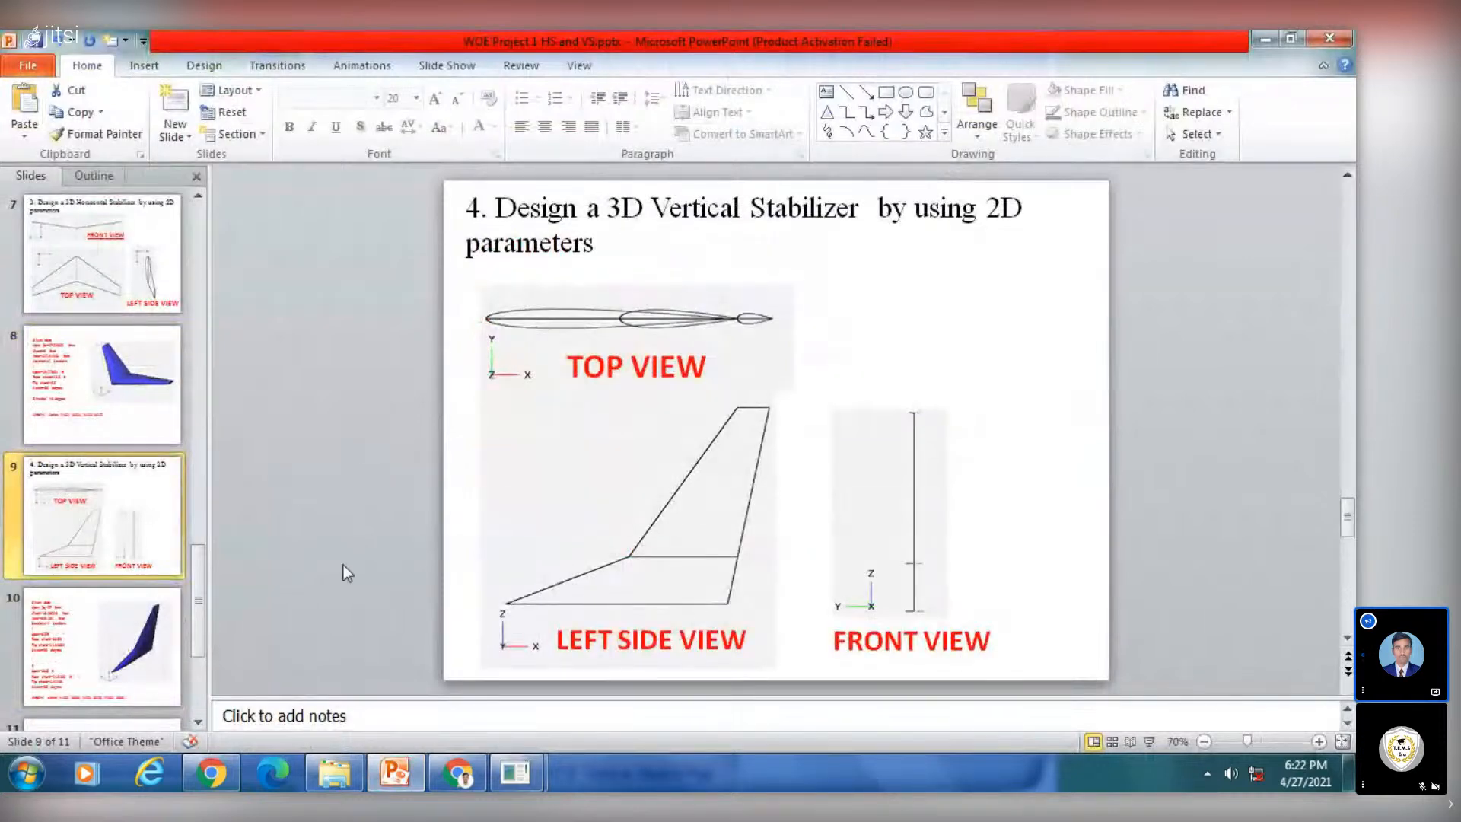
Switch to OpenVSP and delete the horizontal stabilizer from the vehicle
{"action": "mouse_move", "coordinate": [515, 772]}
{"action": "left_click", "coordinate": [620, 653]}
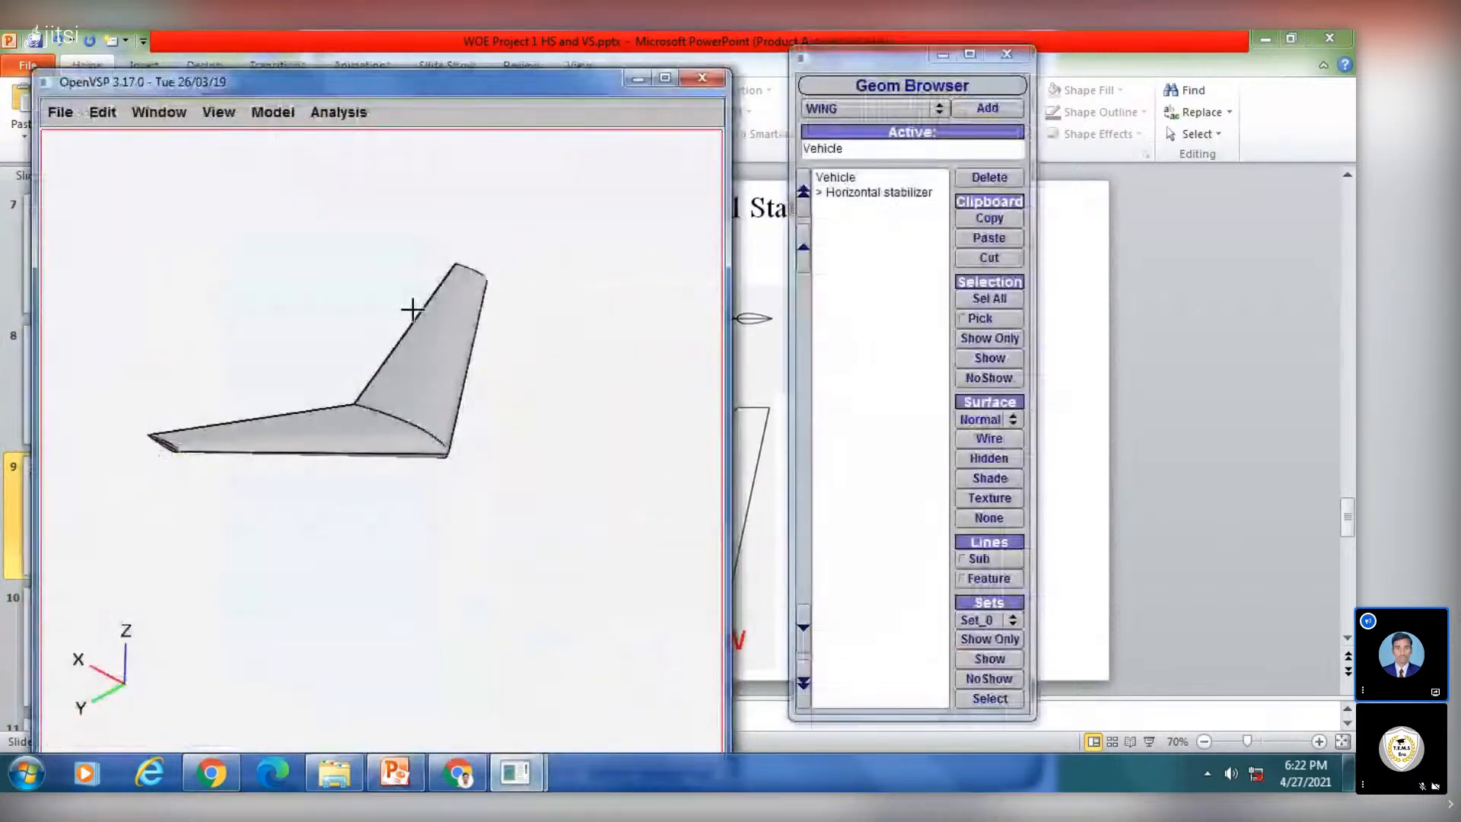
{"action": "left_click", "coordinate": [858, 194]}
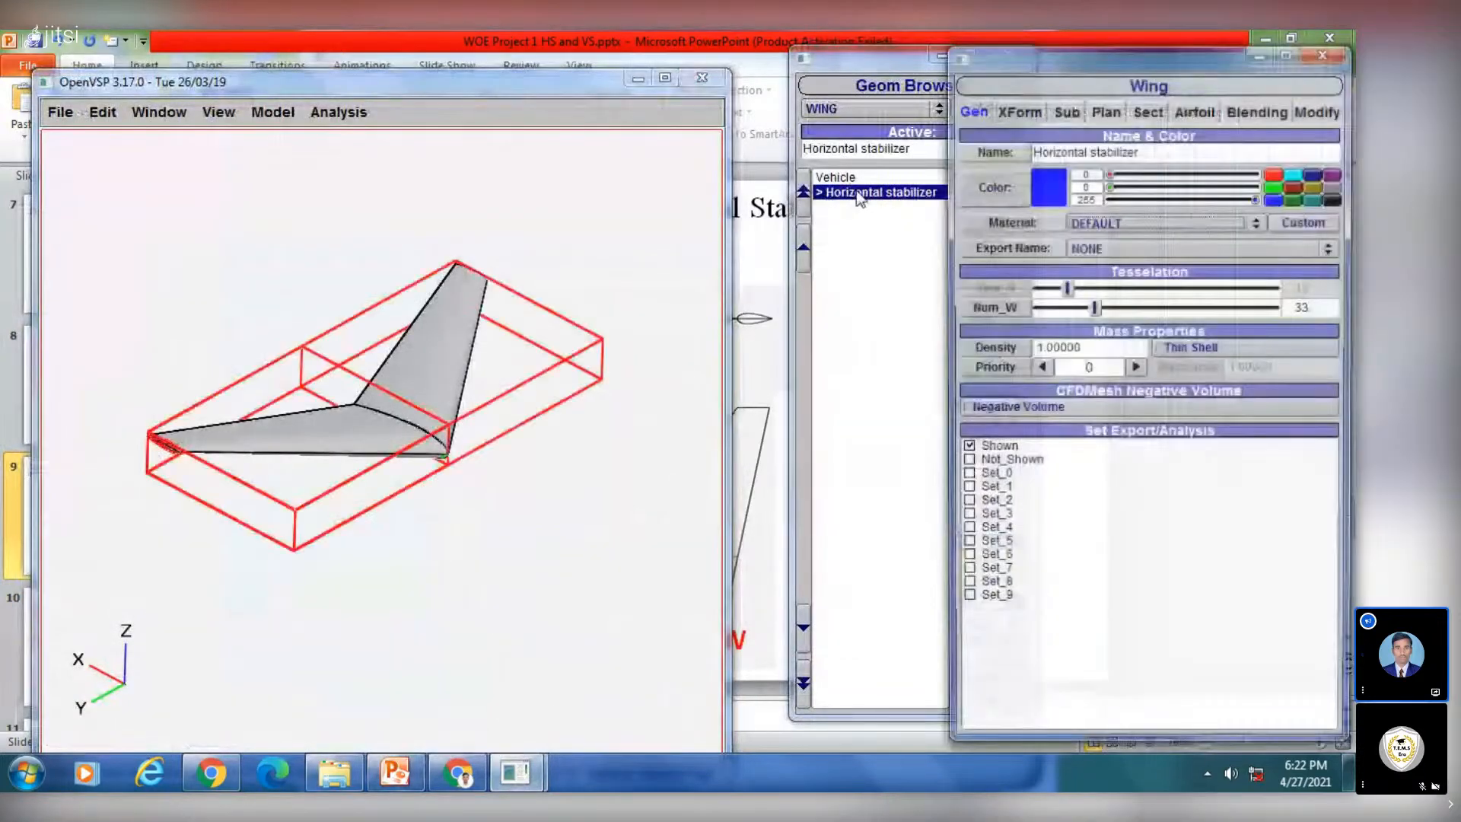
{"action": "left_click", "coordinate": [1326, 47]}
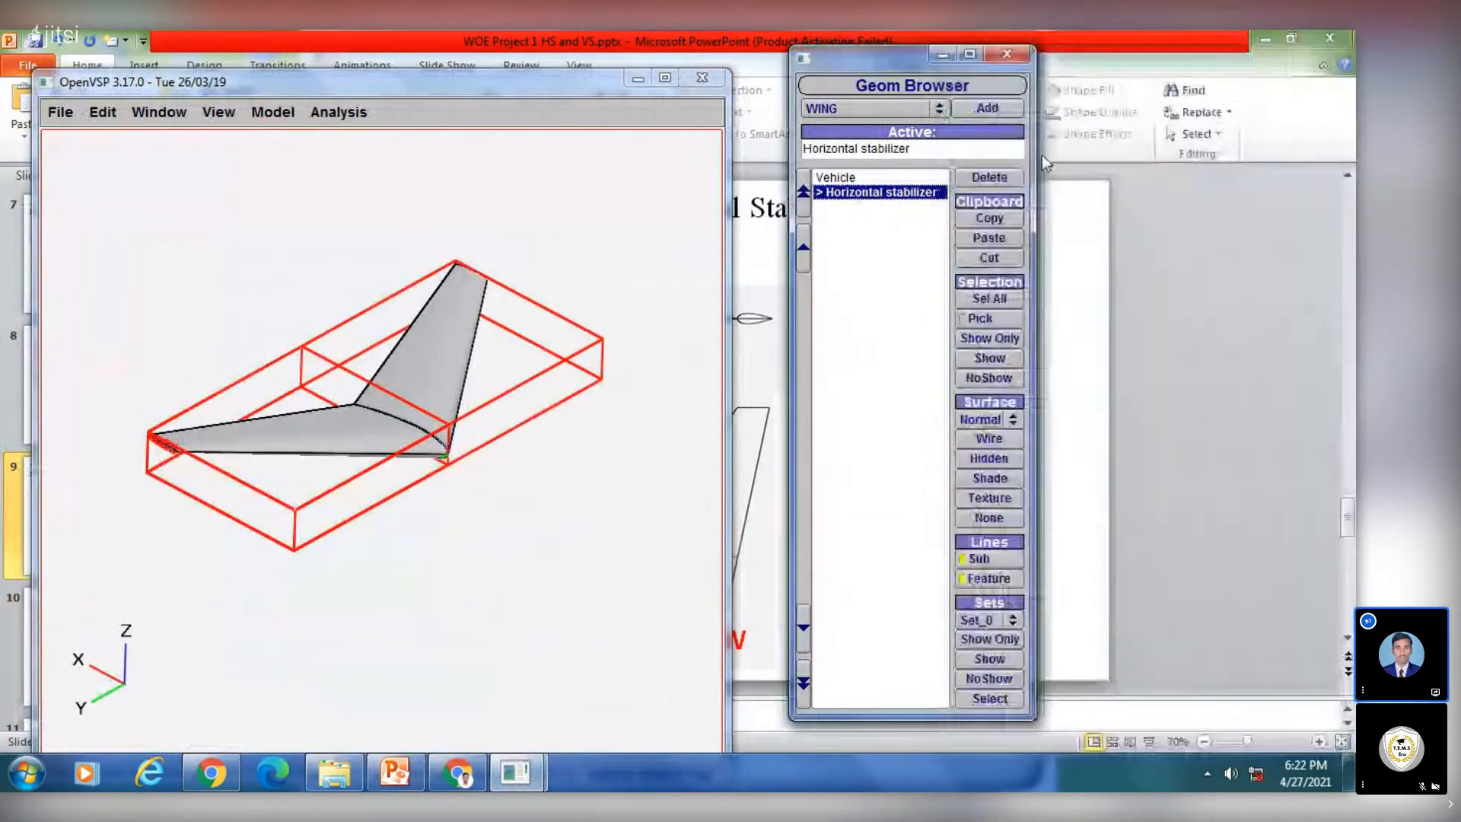
{"action": "left_click", "coordinate": [993, 177]}
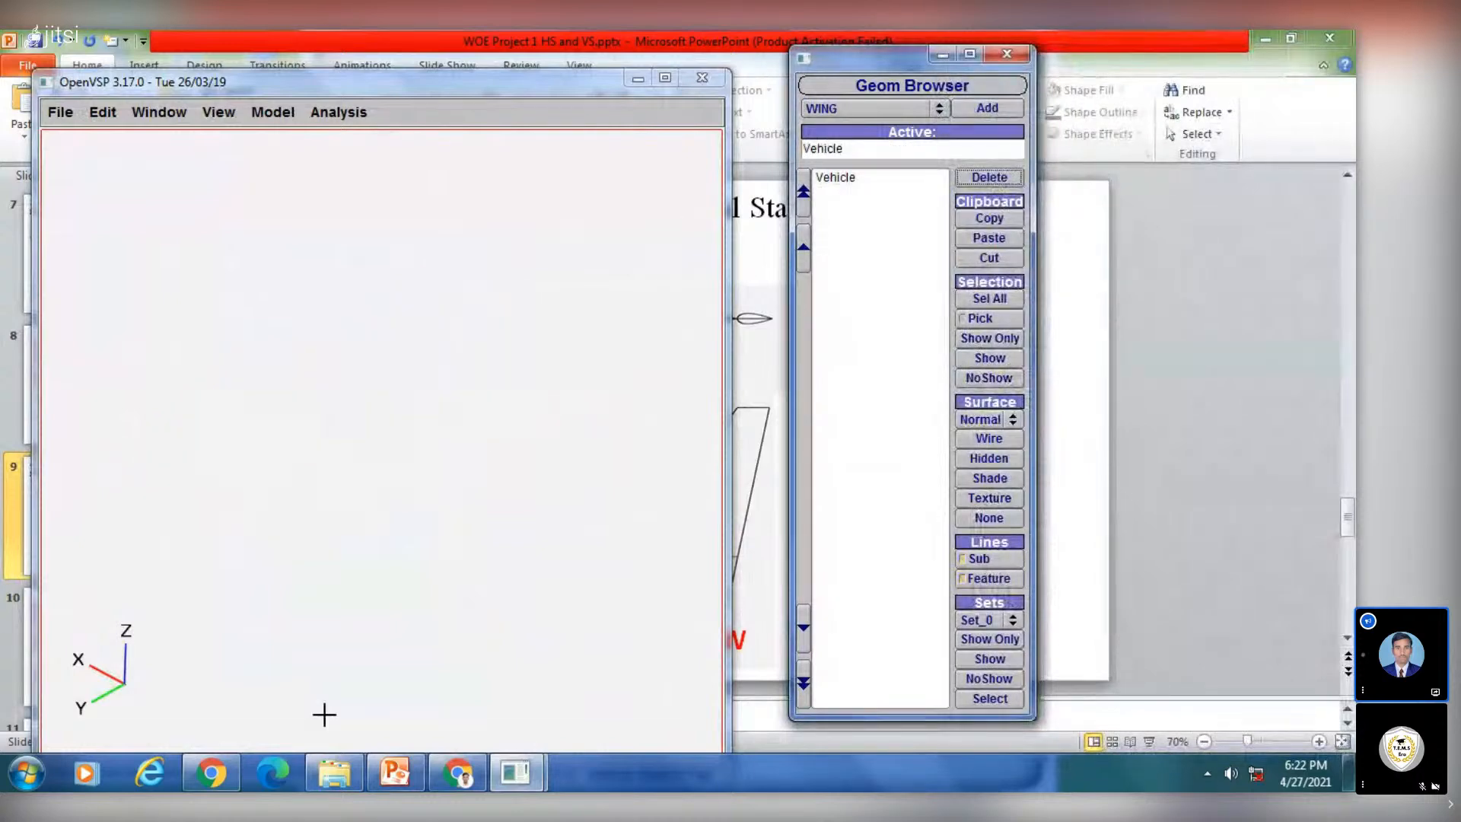
Switch to PowerPoint and review the horizontal stabilizer data on slide 8 and the vertical stabilizer drawings on slide 9
{"action": "left_click", "coordinate": [395, 772]}
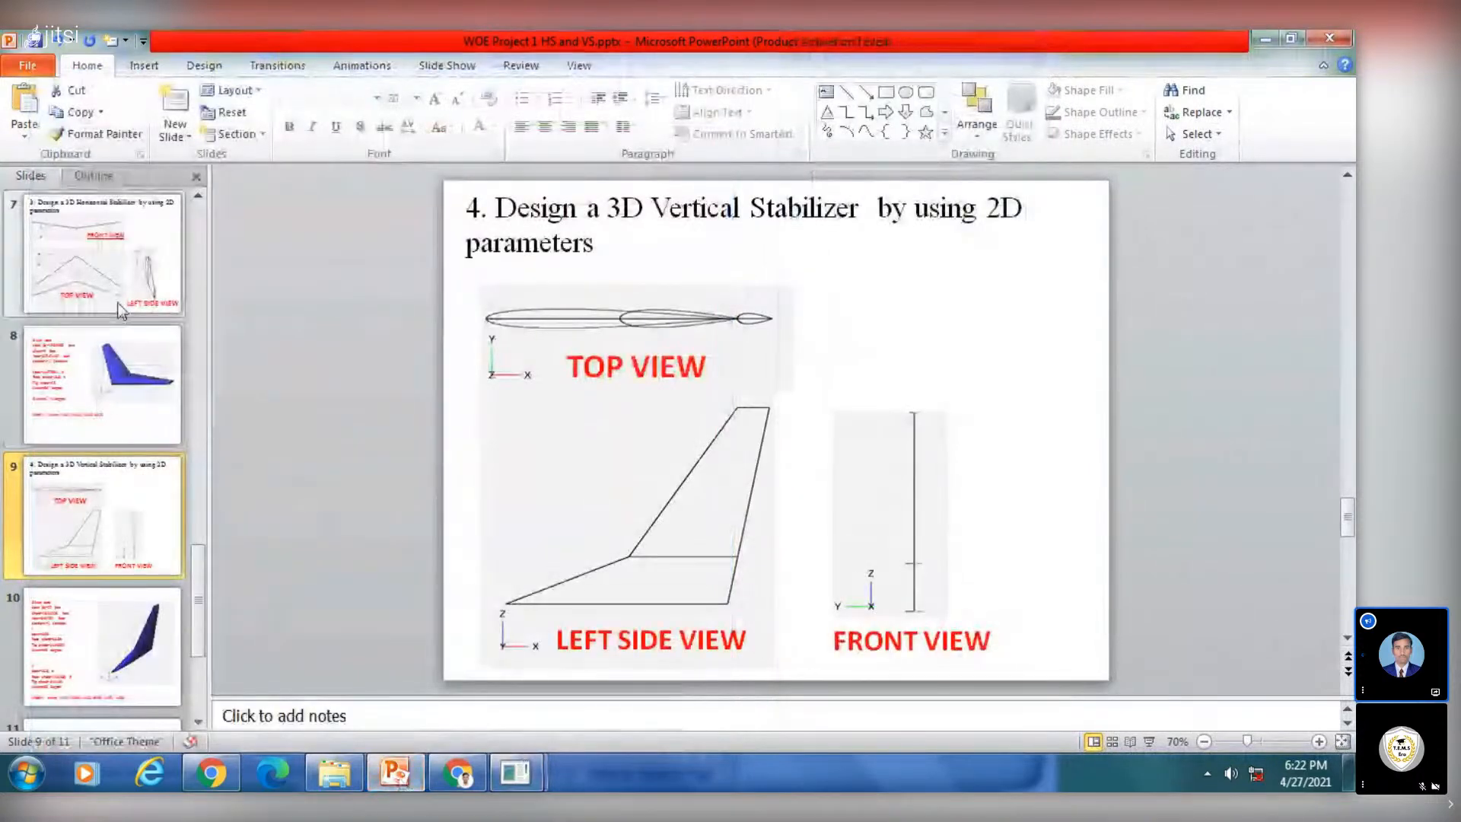
{"action": "left_click", "coordinate": [102, 384]}
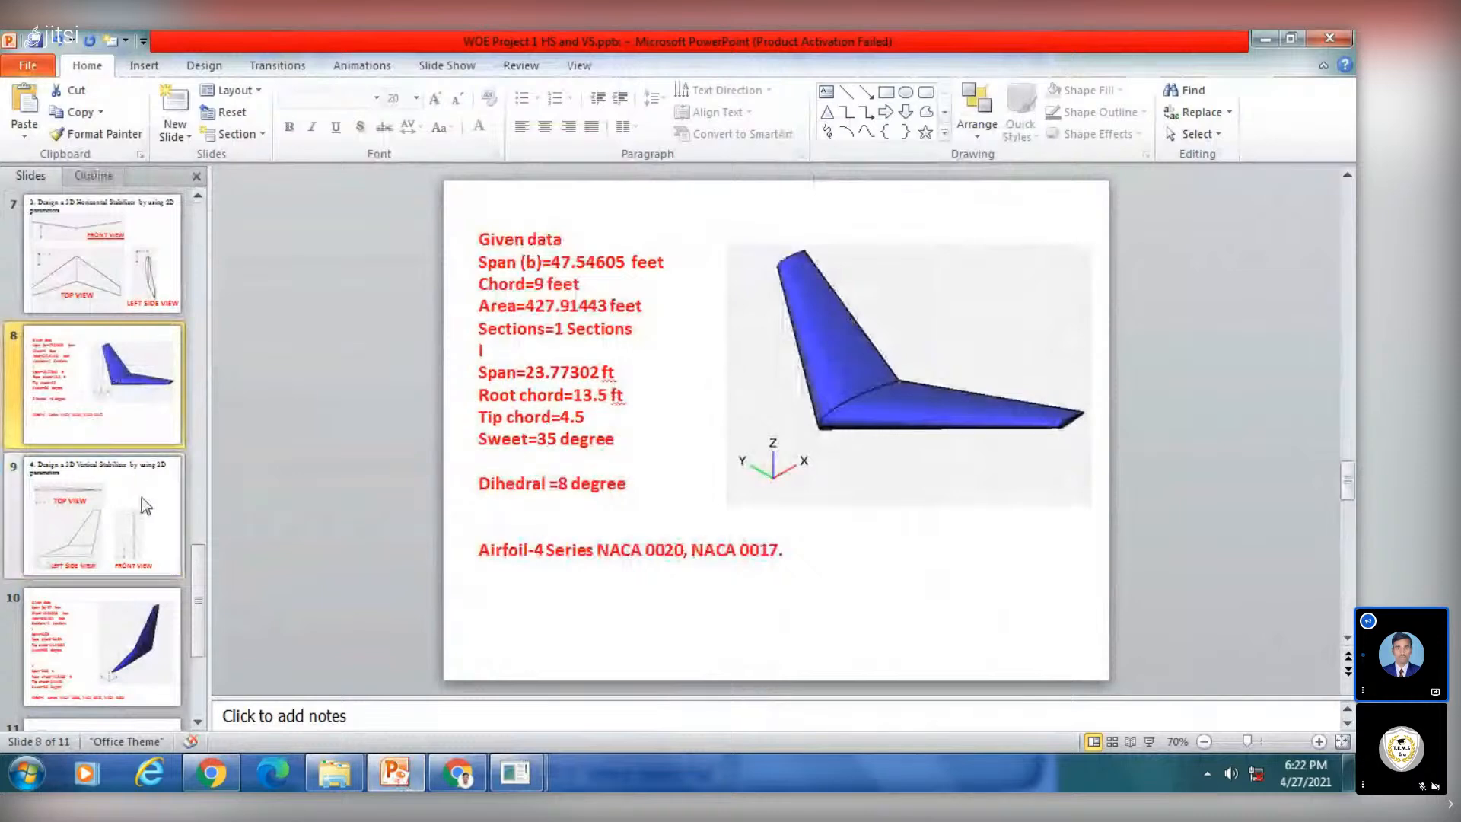
{"action": "left_click", "coordinate": [92, 506]}
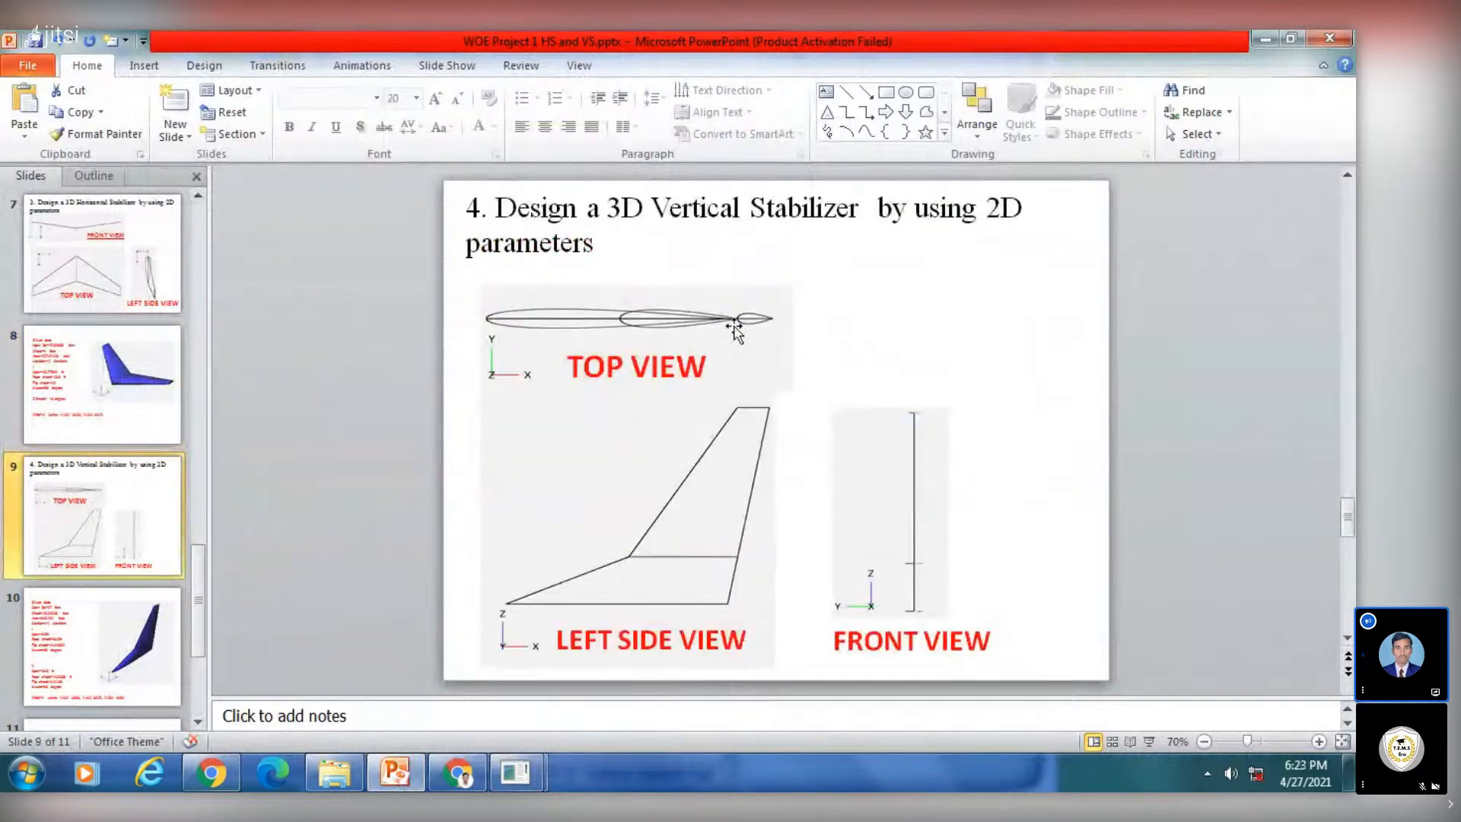
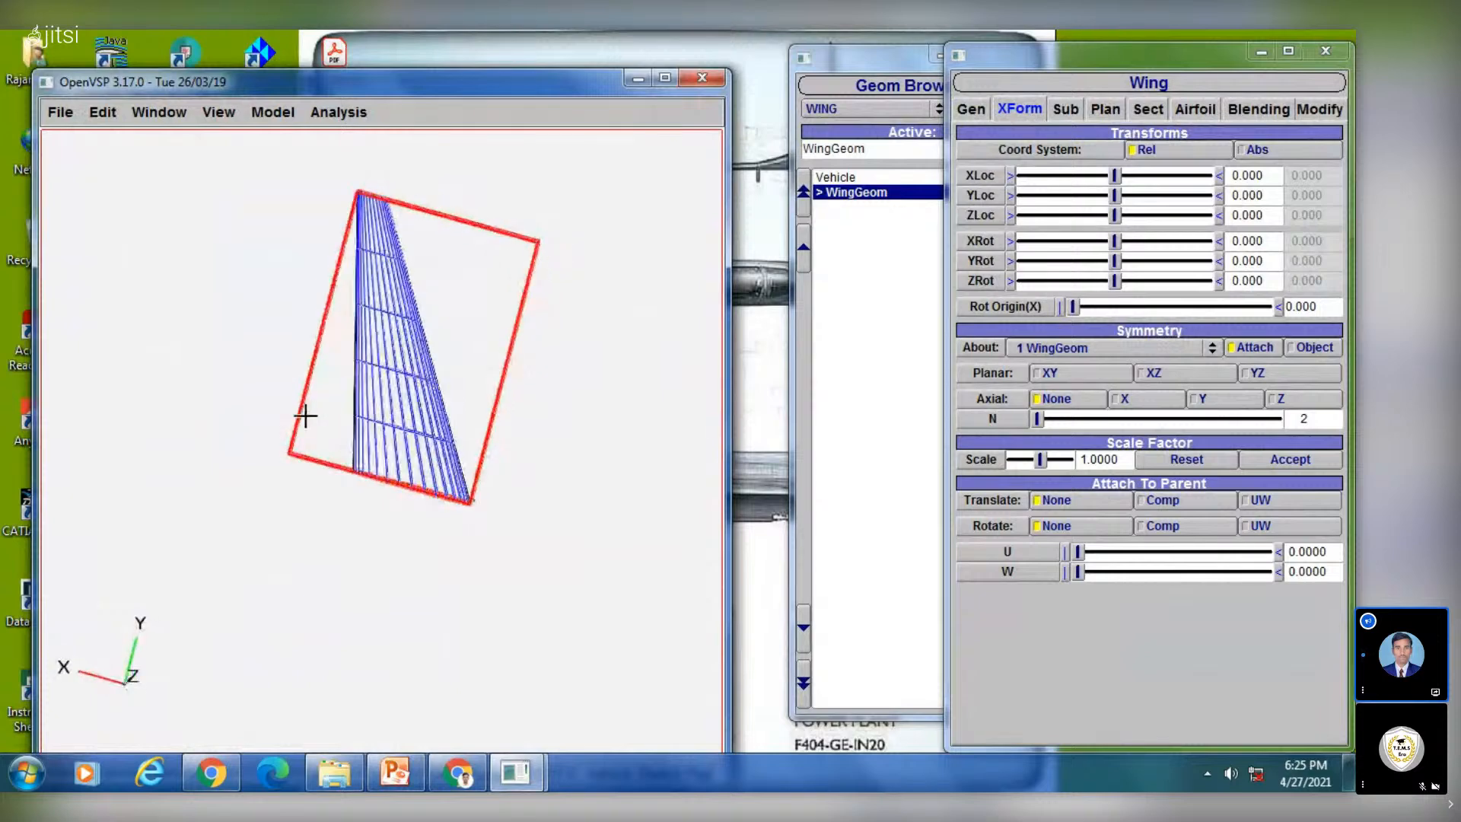
Compare the new wing's shape and orientation in OpenVSP with the vertical stabilizer views on slide 9 in PowerPoint
{"action": "left_click_drag", "start_coordinate": [489, 368], "coordinate": [348, 422]}
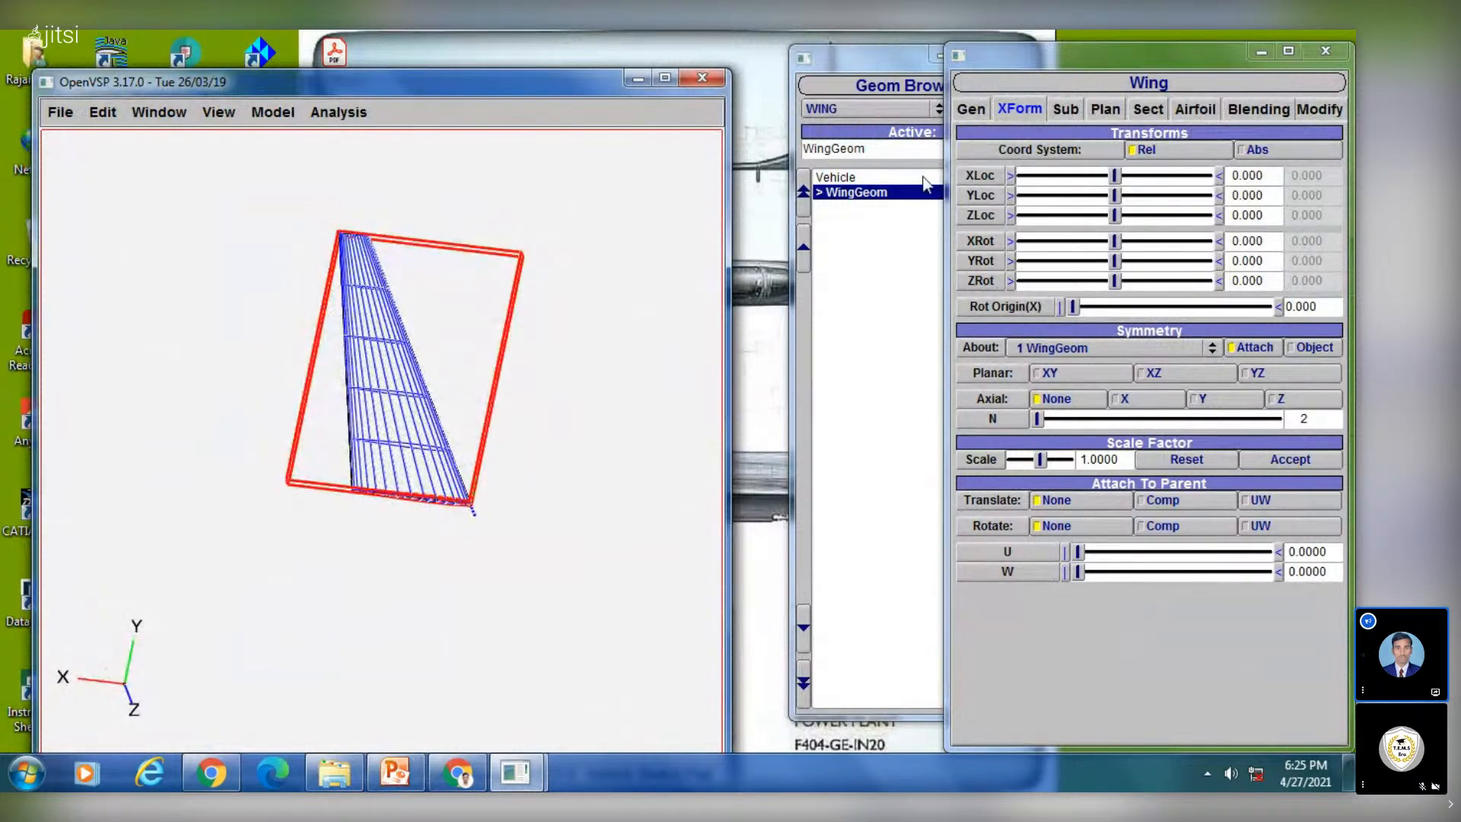
{"action": "left_click", "coordinate": [395, 772]}
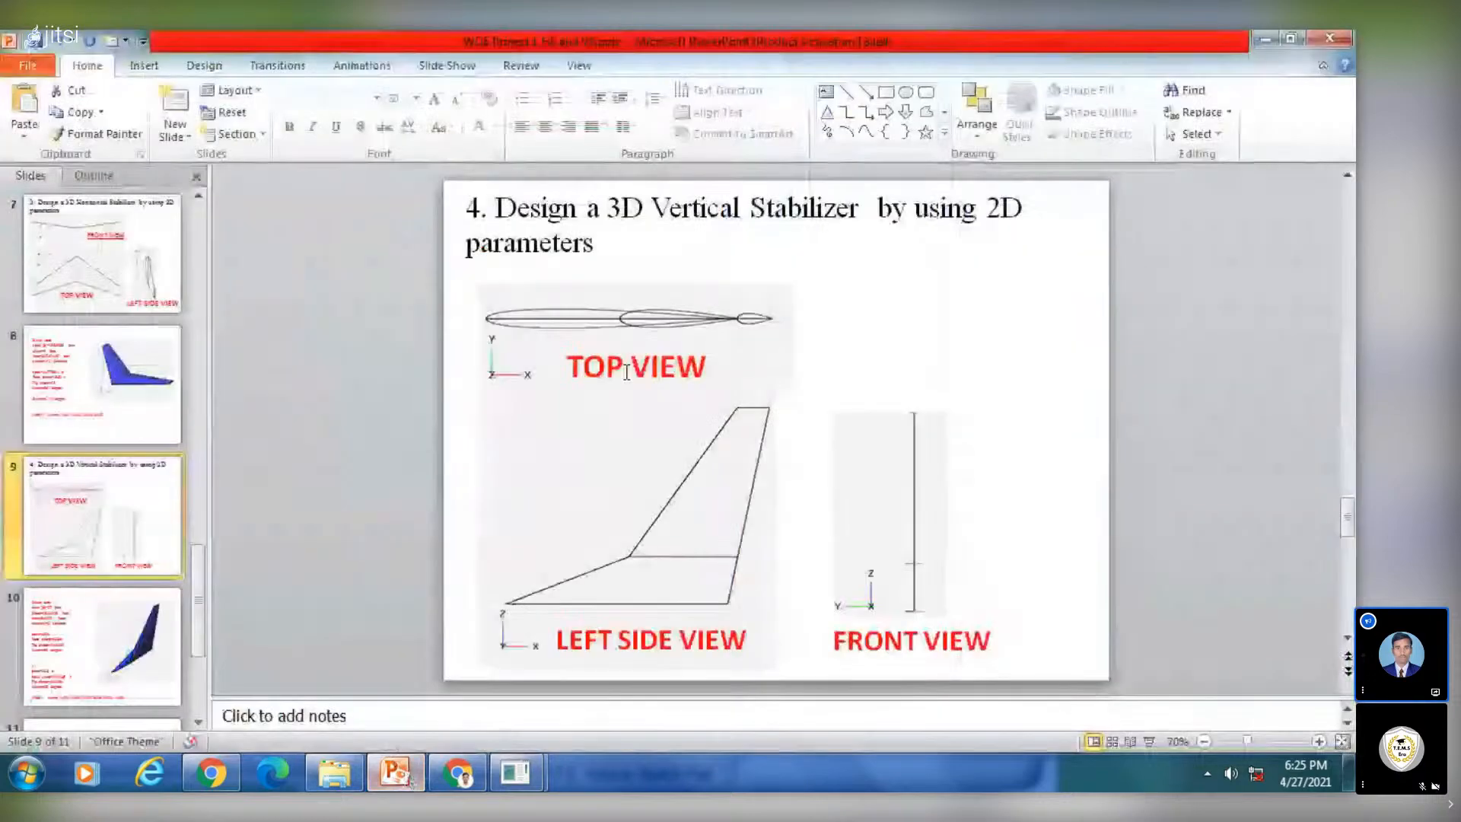
{"action": "mouse_move", "coordinate": [515, 772]}
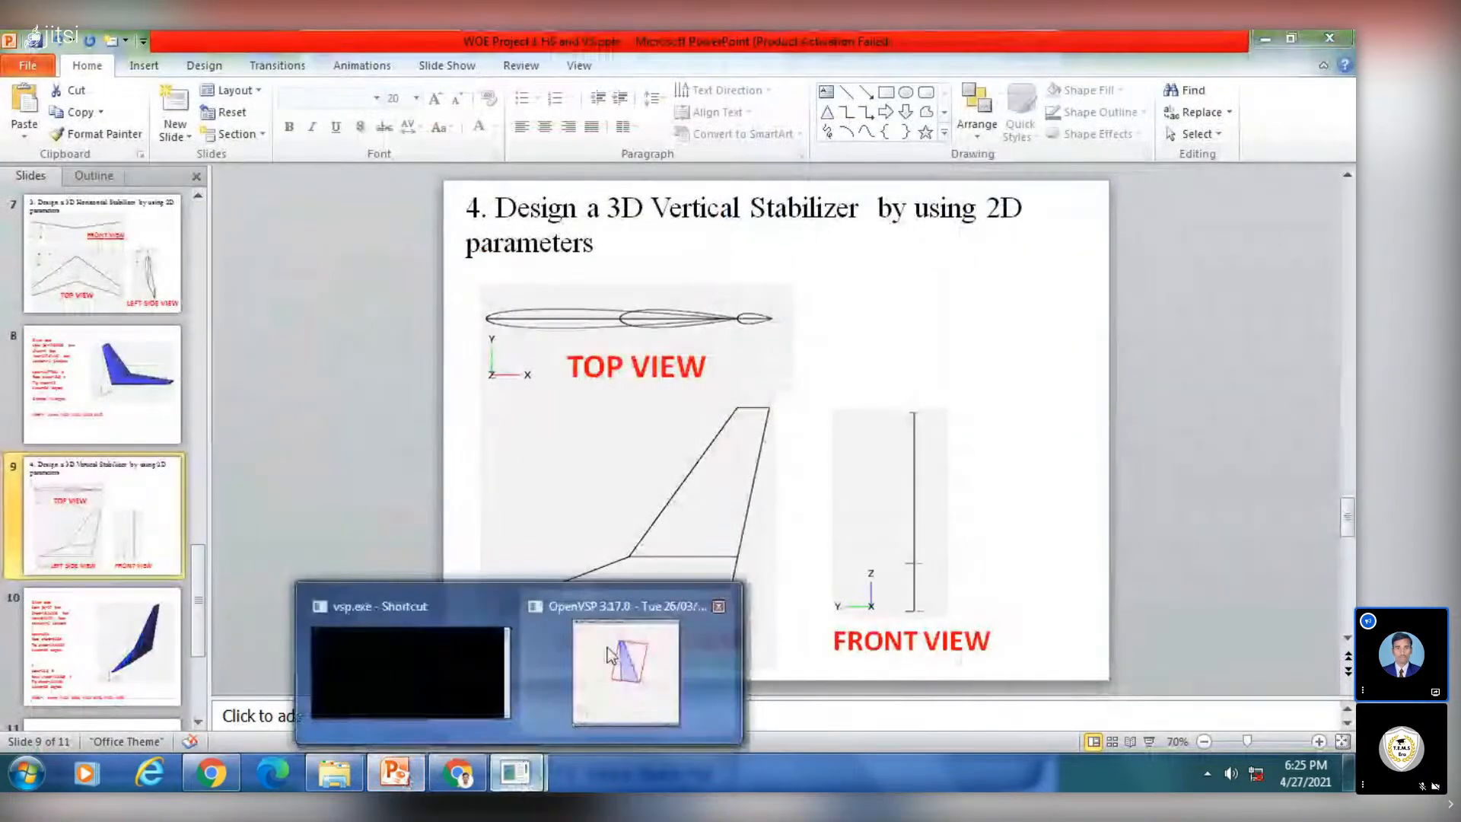
{"action": "left_click", "coordinate": [636, 662]}
{"action": "left_click_drag", "start_coordinate": [443, 394], "coordinate": [439, 337]}
{"action": "left_click_drag", "start_coordinate": [332, 349], "coordinate": [493, 411]}
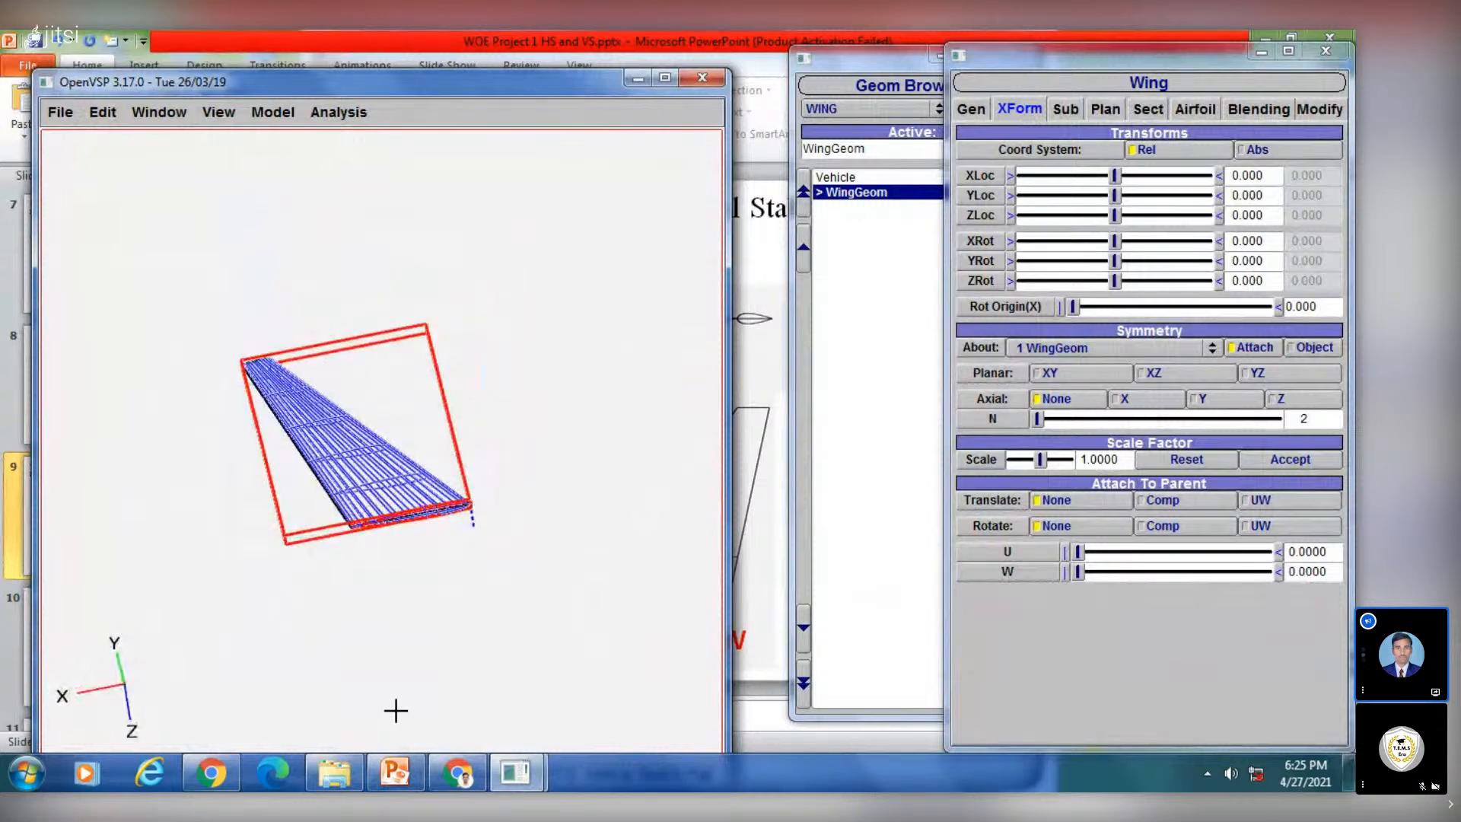
Switch to PowerPoint and review the vertical stabilizer's given span, chord, area and section data on slide 10
{"action": "left_click", "coordinate": [396, 771]}
{"action": "left_click", "coordinate": [120, 617]}
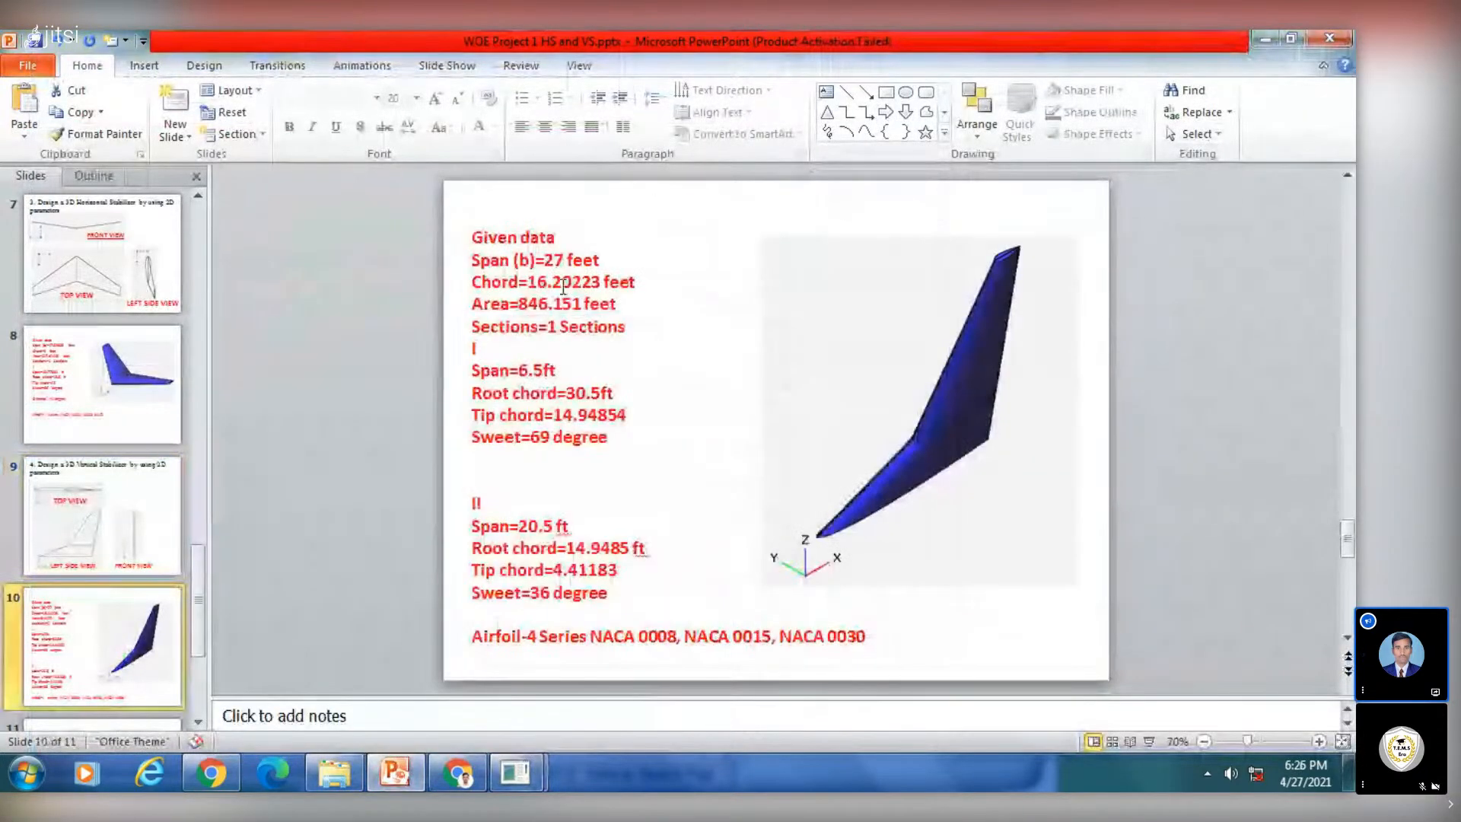
{"action": "mouse_move", "coordinate": [471, 259]}
{"action": "left_mouse_down"}
{"action": "mouse_move", "coordinate": [508, 261]}
{"action": "mouse_move", "coordinate": [600, 330]}
{"action": "left_mouse_up"}
{"action": "left_click", "coordinate": [671, 369]}
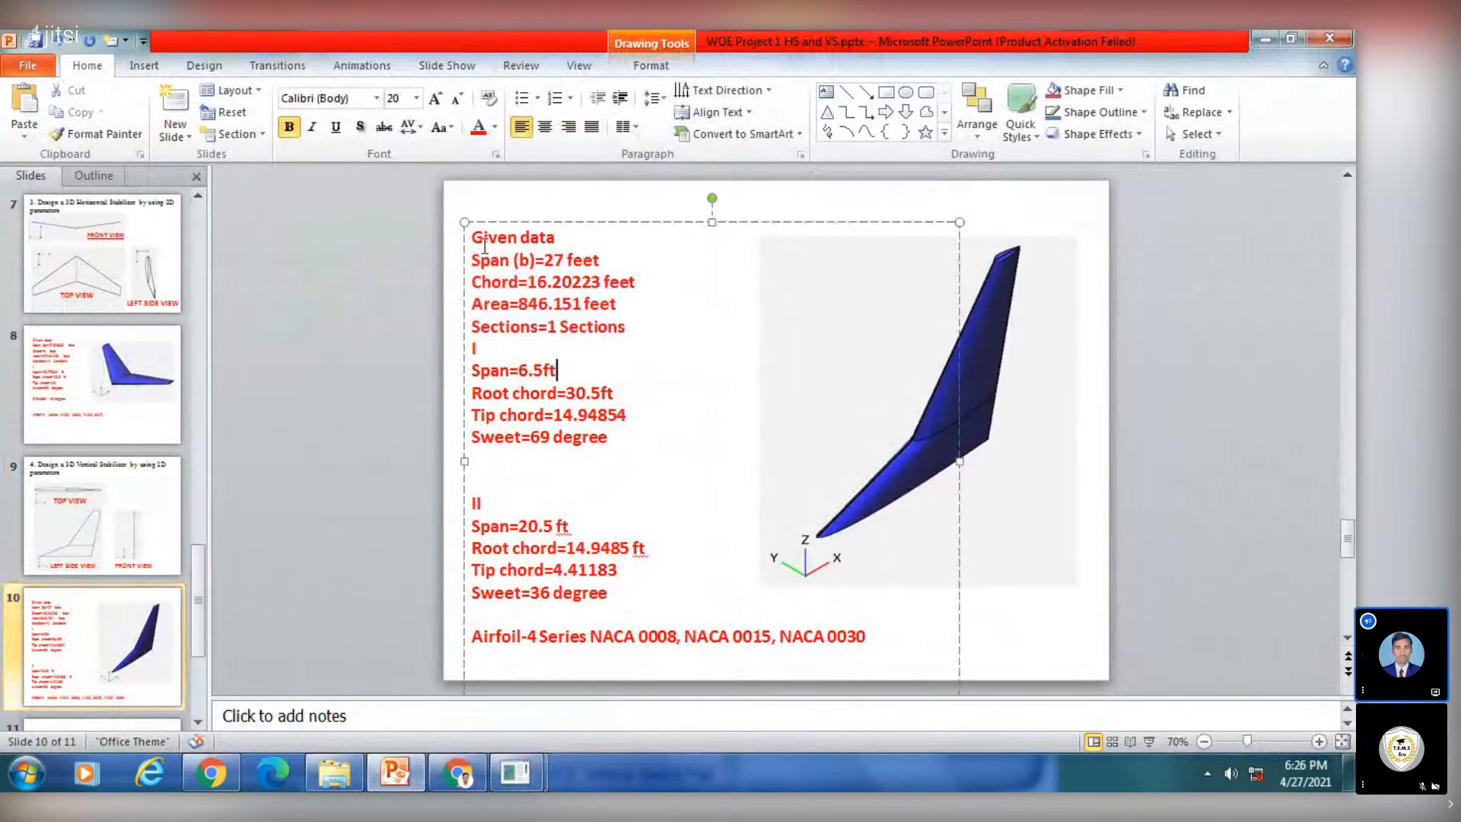
Switch to OpenVSP and set the wing's total planform span to 27
{"action": "left_click", "coordinate": [500, 770]}
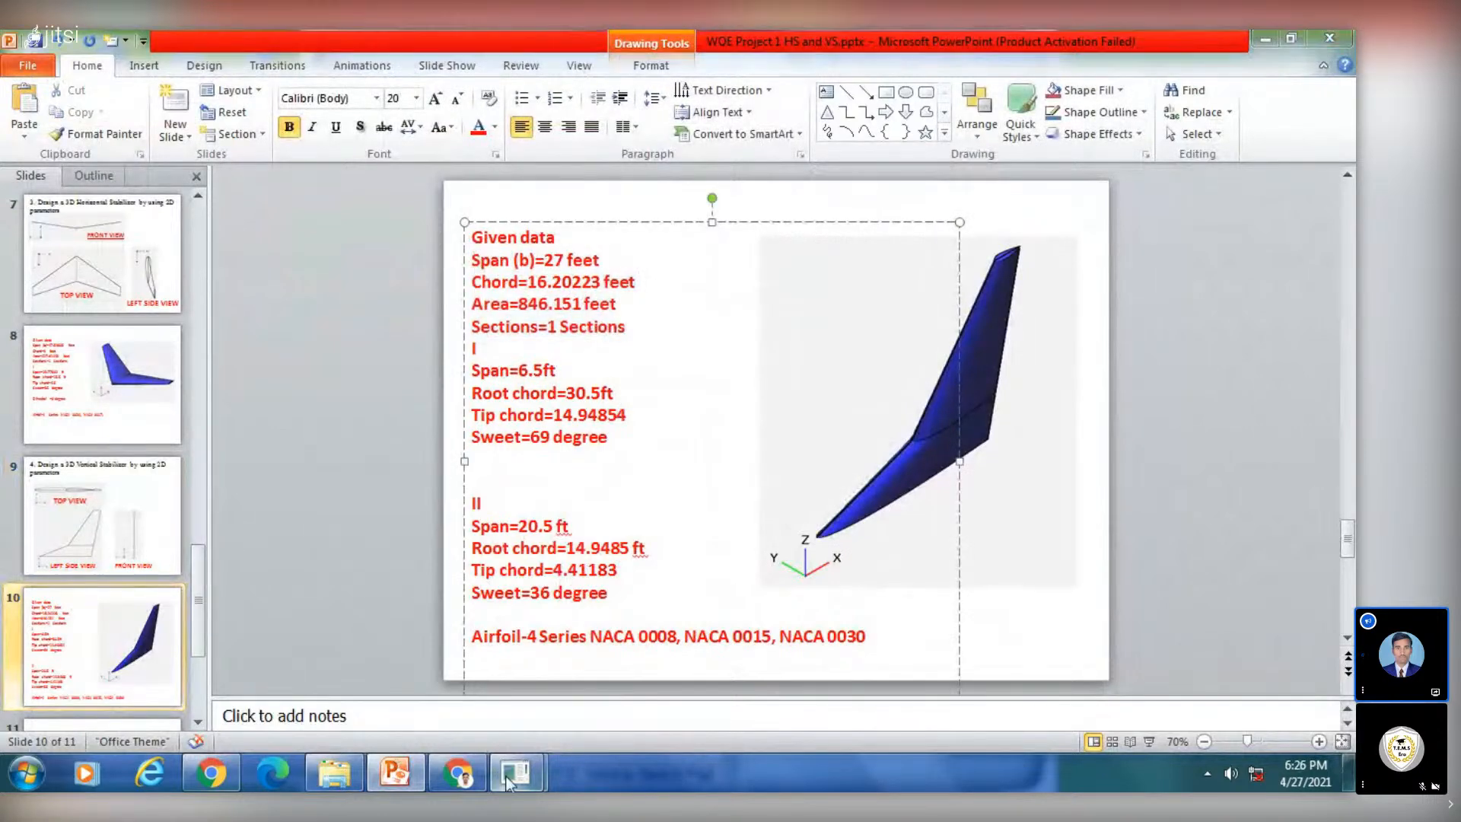
{"action": "left_click", "coordinate": [624, 630]}
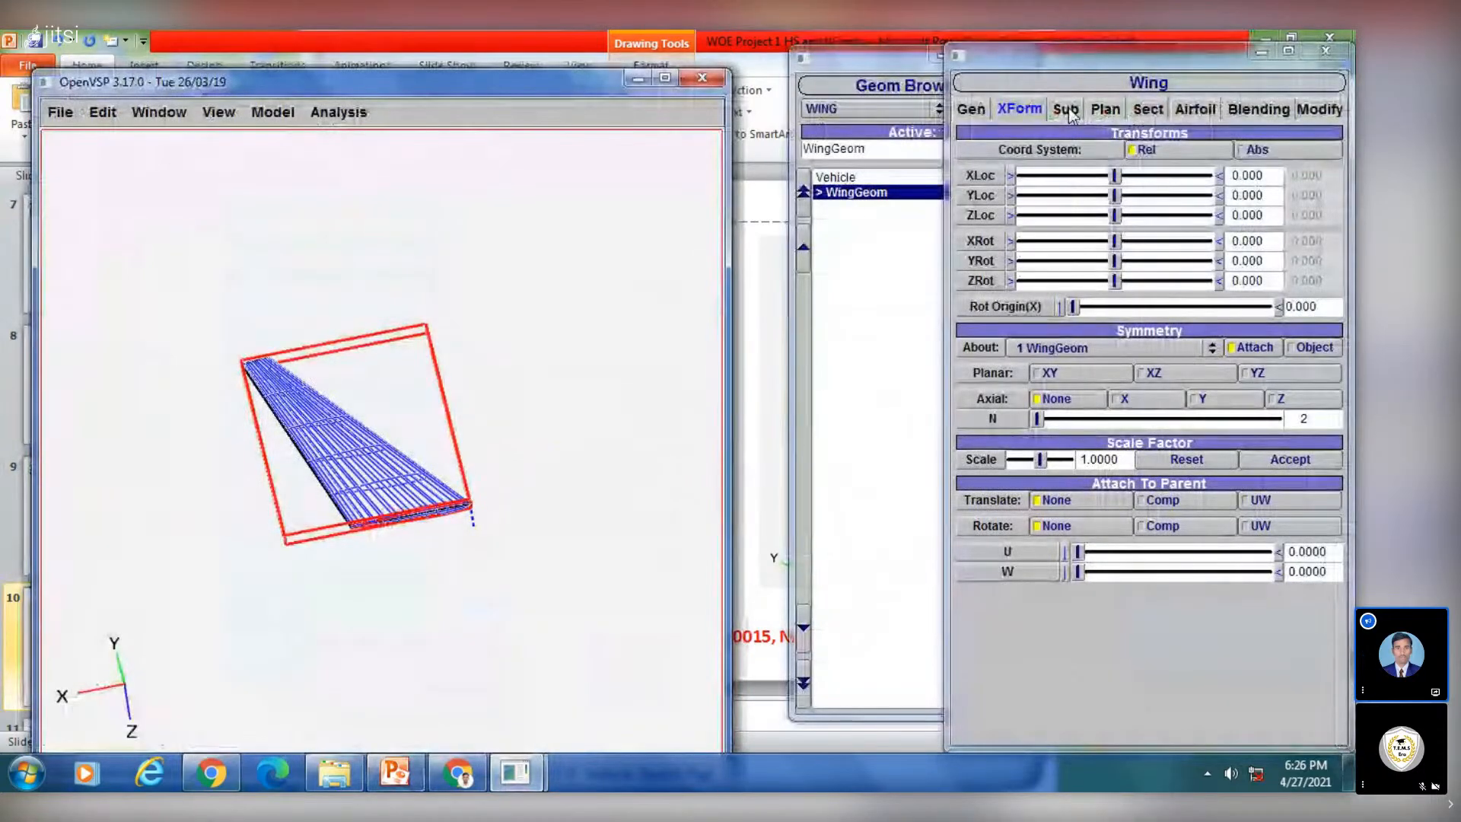
{"action": "left_click", "coordinate": [1067, 110]}
{"action": "left_click", "coordinate": [1107, 109]}
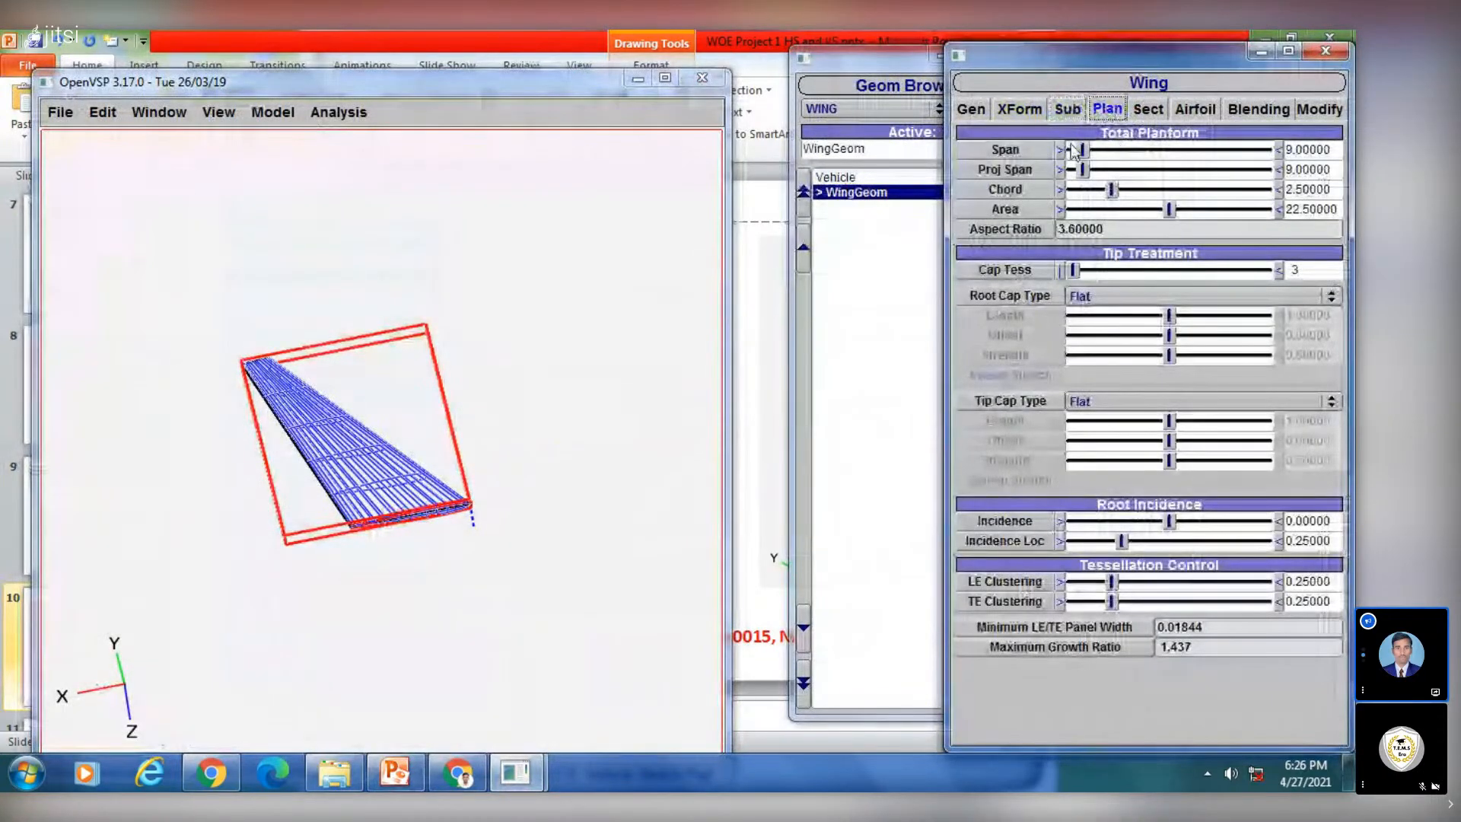
{"action": "left_click_drag", "start_coordinate": [1322, 149], "coordinate": [1213, 153]}
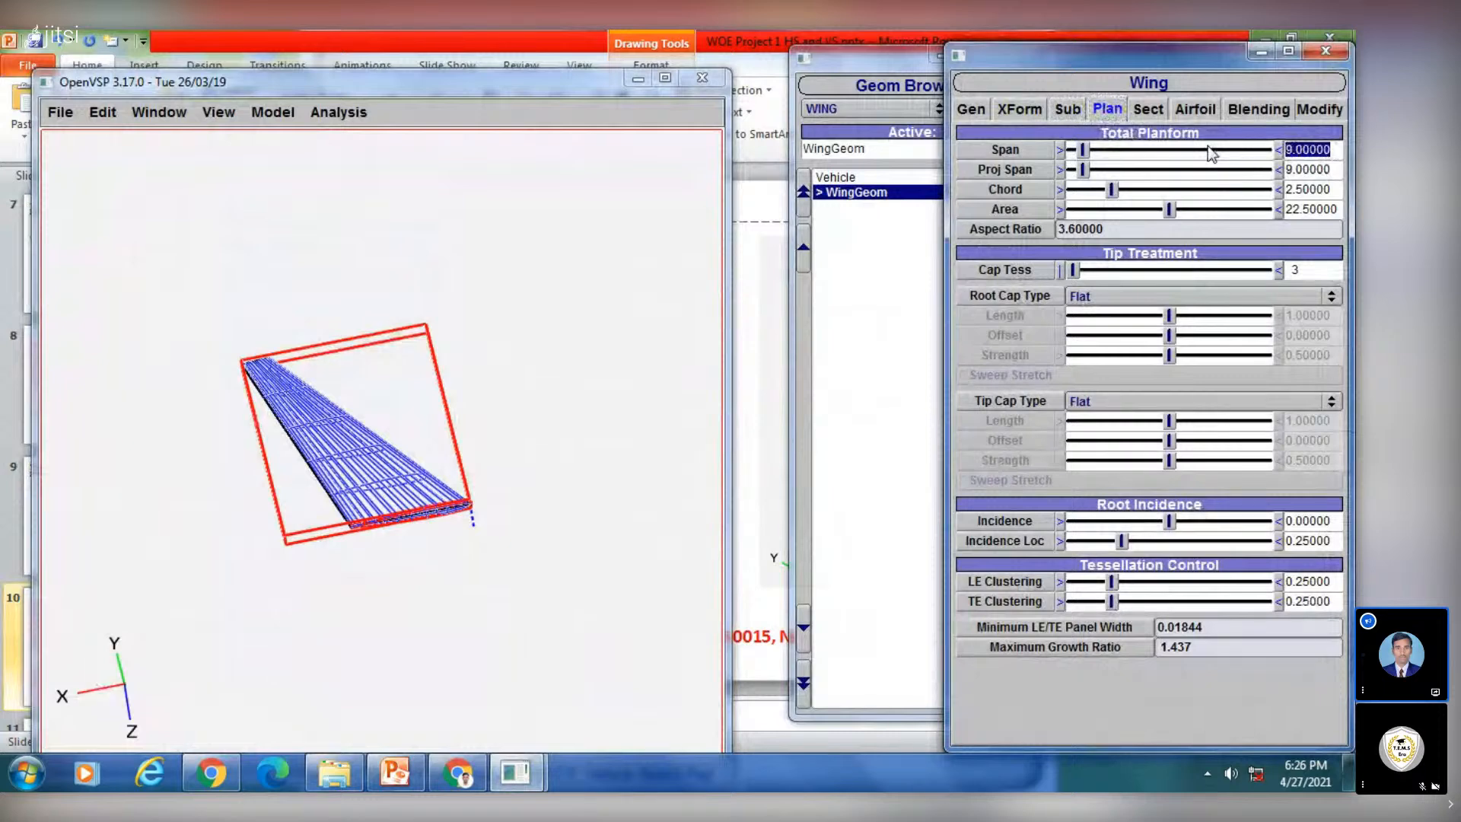
{"action": "type", "text": "7"}
{"action": "type", "text": "2"}
{"action": "type", "text": "7"}
{"action": "key", "text": "Return"}
{"action": "right_click_drag", "start_coordinate": [418, 472], "coordinate": [557, 556]}
{"action": "scroll", "coordinate": [563, 554], "scroll_direction": "down", "scroll_amount": 5}
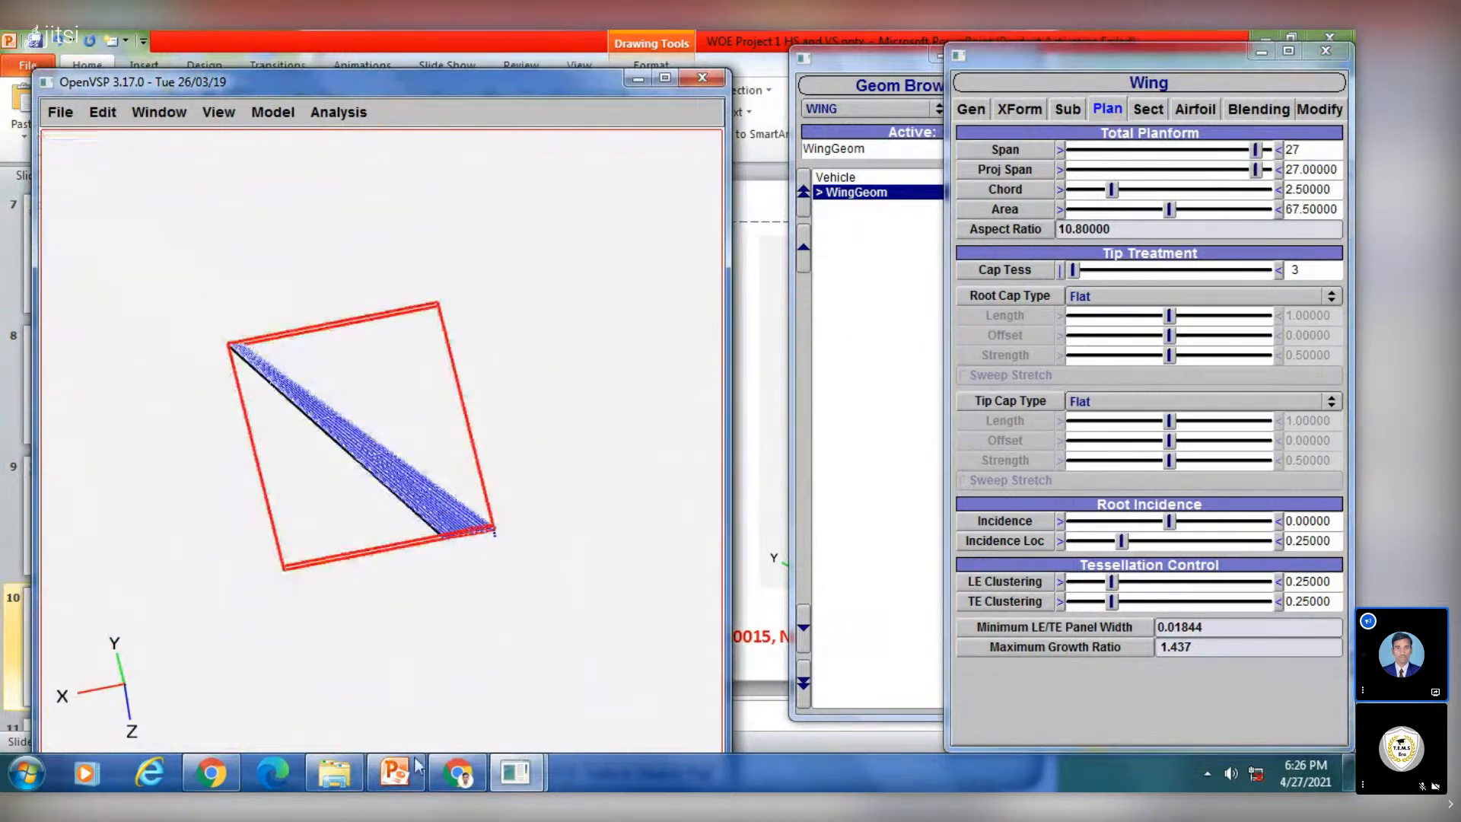
Set the wing's total planform chord to 16.20223, taking the value from slide 10 in PowerPoint
{"action": "left_click", "coordinate": [392, 772]}
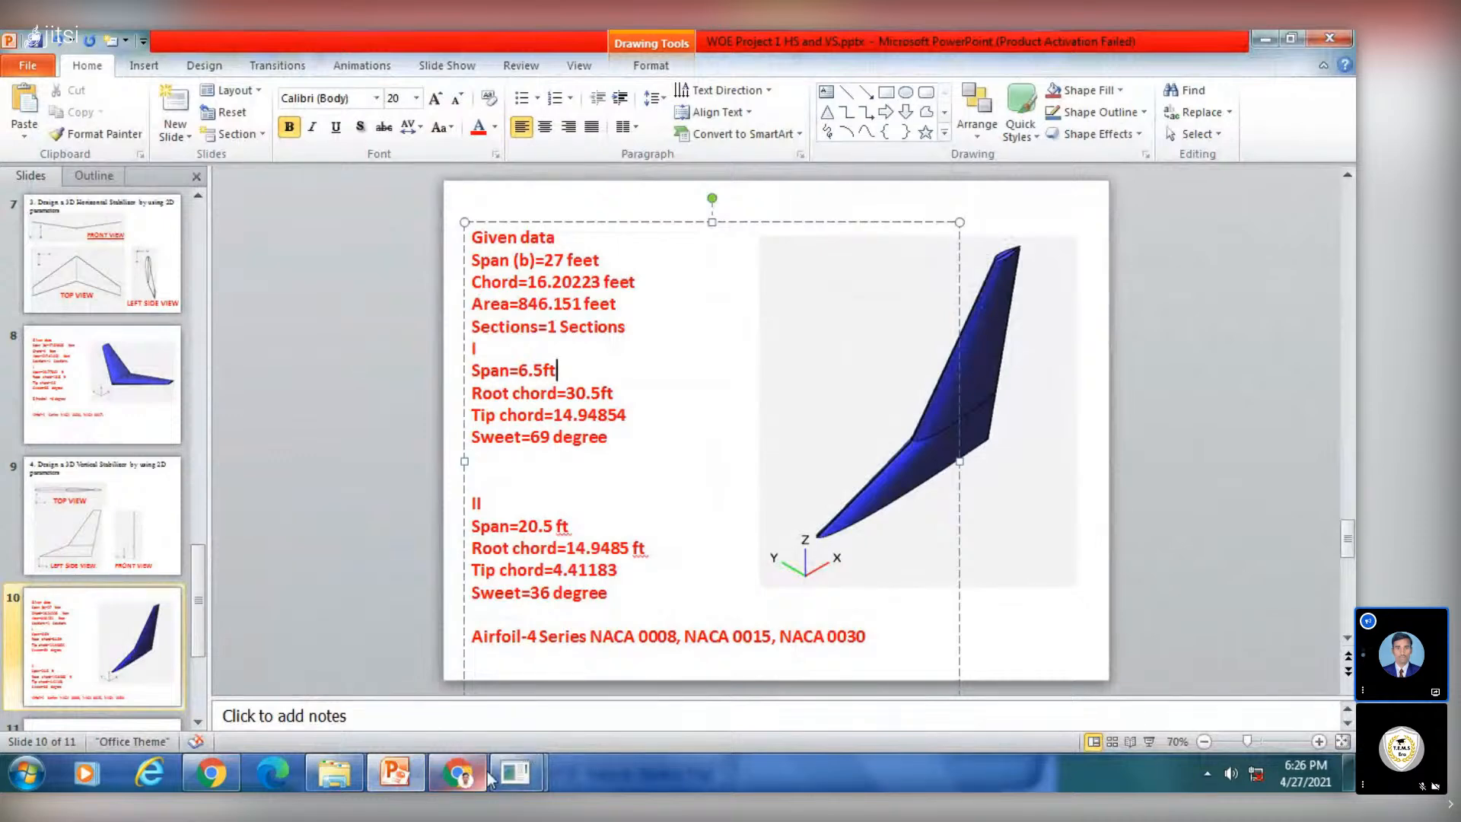
{"action": "mouse_move", "coordinate": [525, 770]}
{"action": "left_click", "coordinate": [652, 662]}
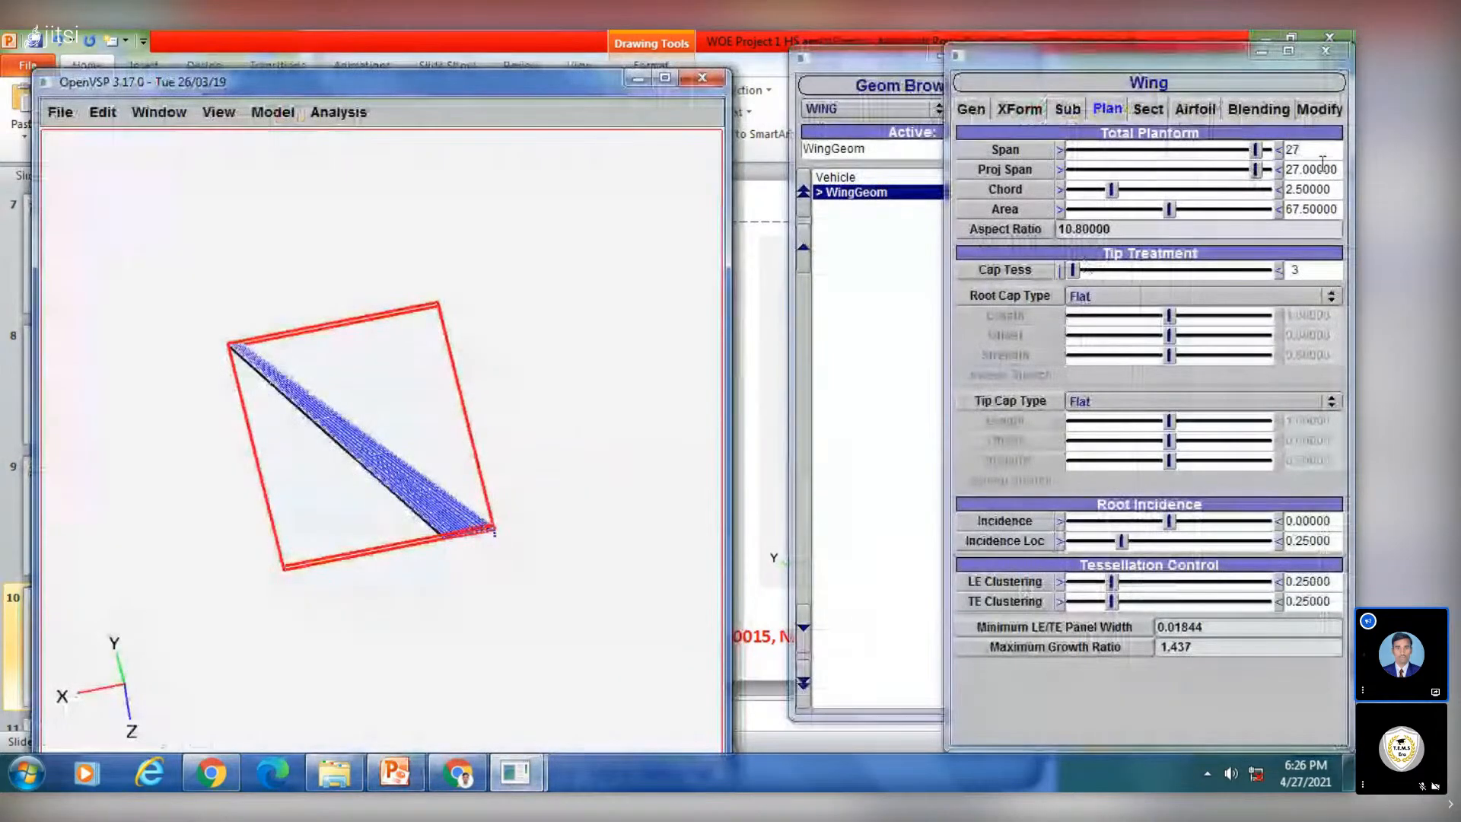
{"action": "left_click_drag", "start_coordinate": [1331, 189], "coordinate": [1282, 192]}
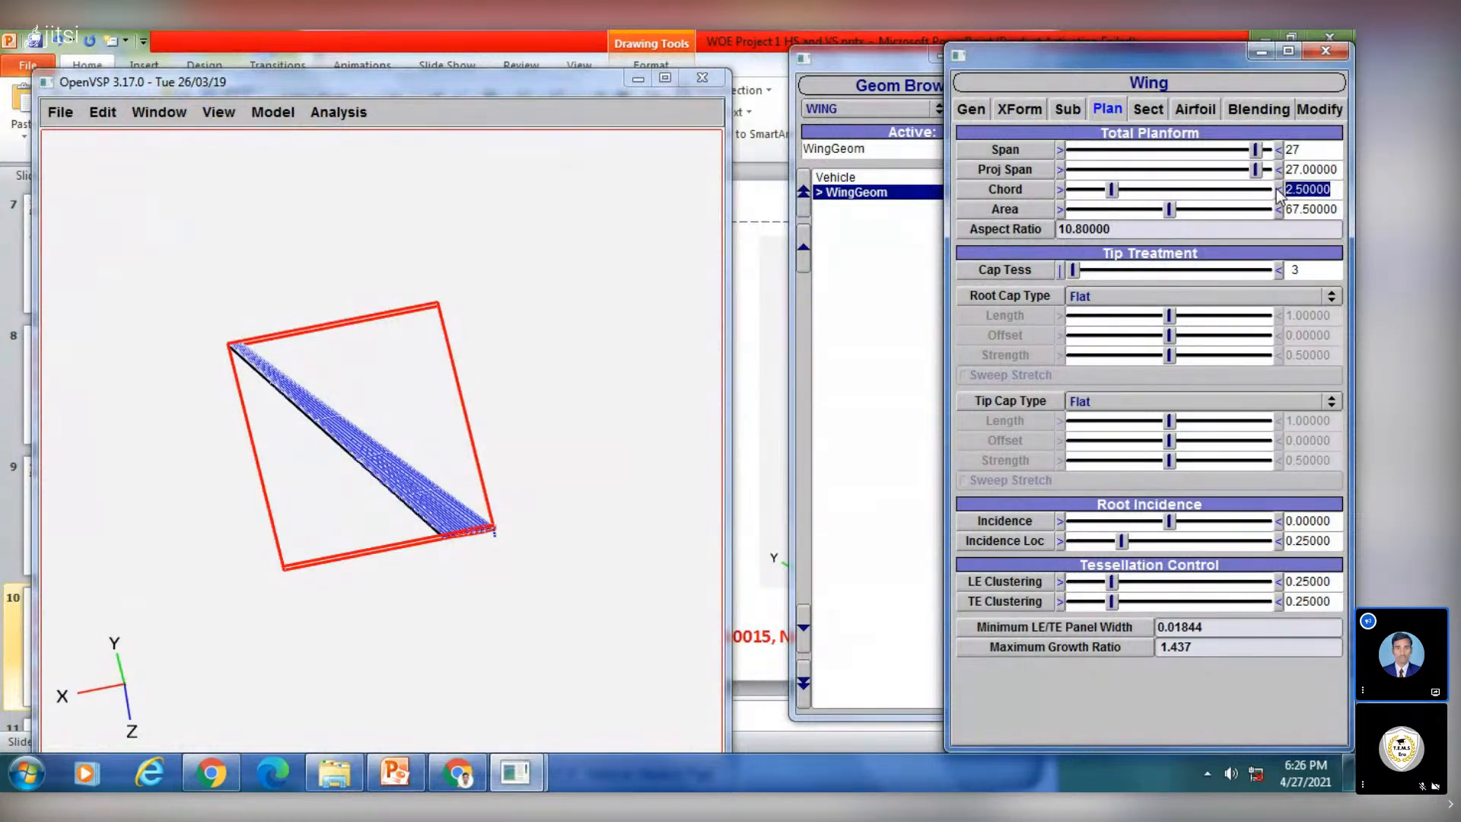
{"action": "type", "text": "16."}
{"action": "left_click", "coordinate": [393, 776]}
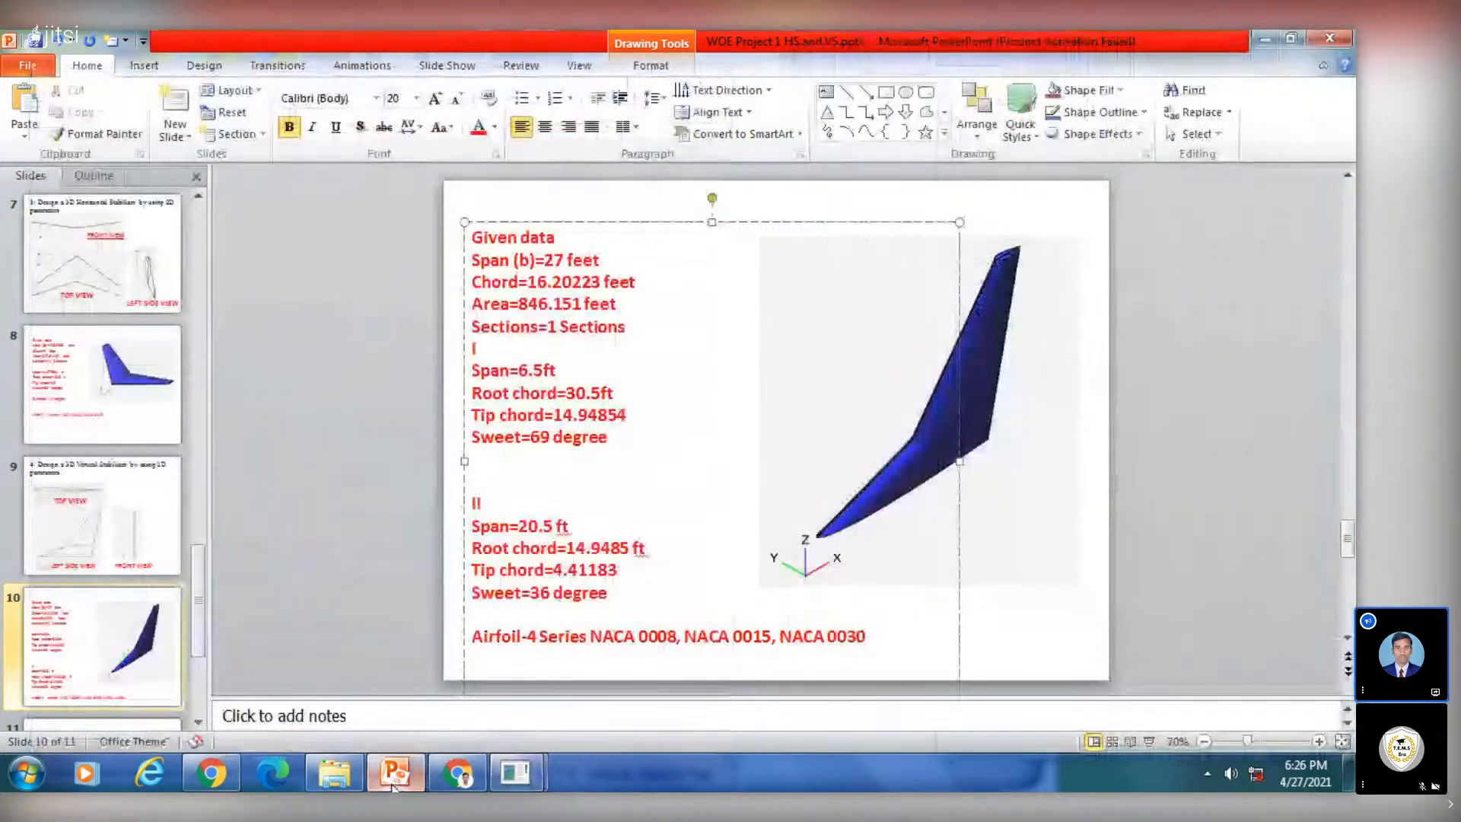
{"action": "left_click", "coordinate": [393, 778]}
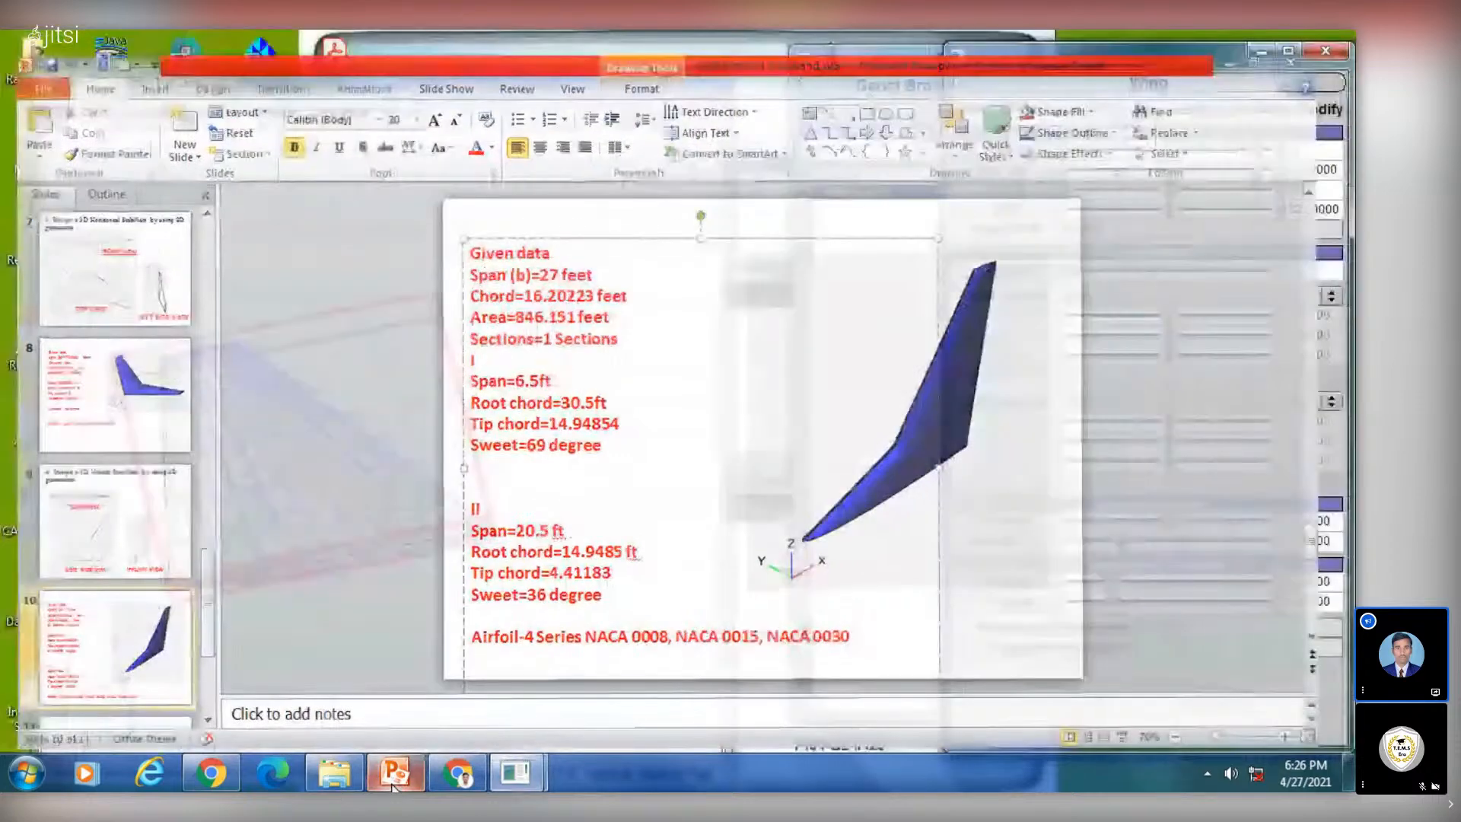
{"action": "type", "text": ".2022"}
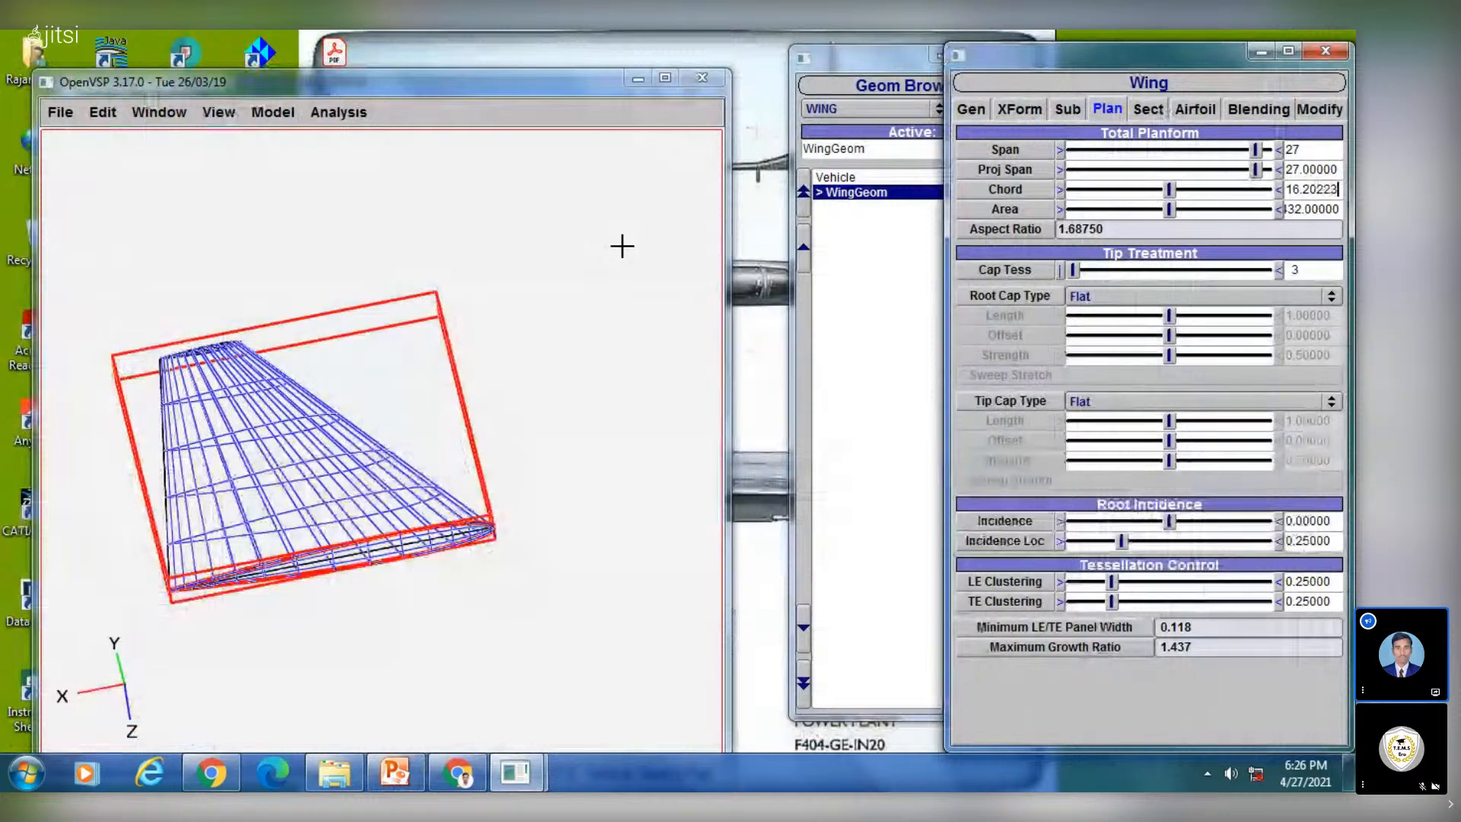
{"action": "type", "text": "3"}
{"action": "key", "text": "Return"}
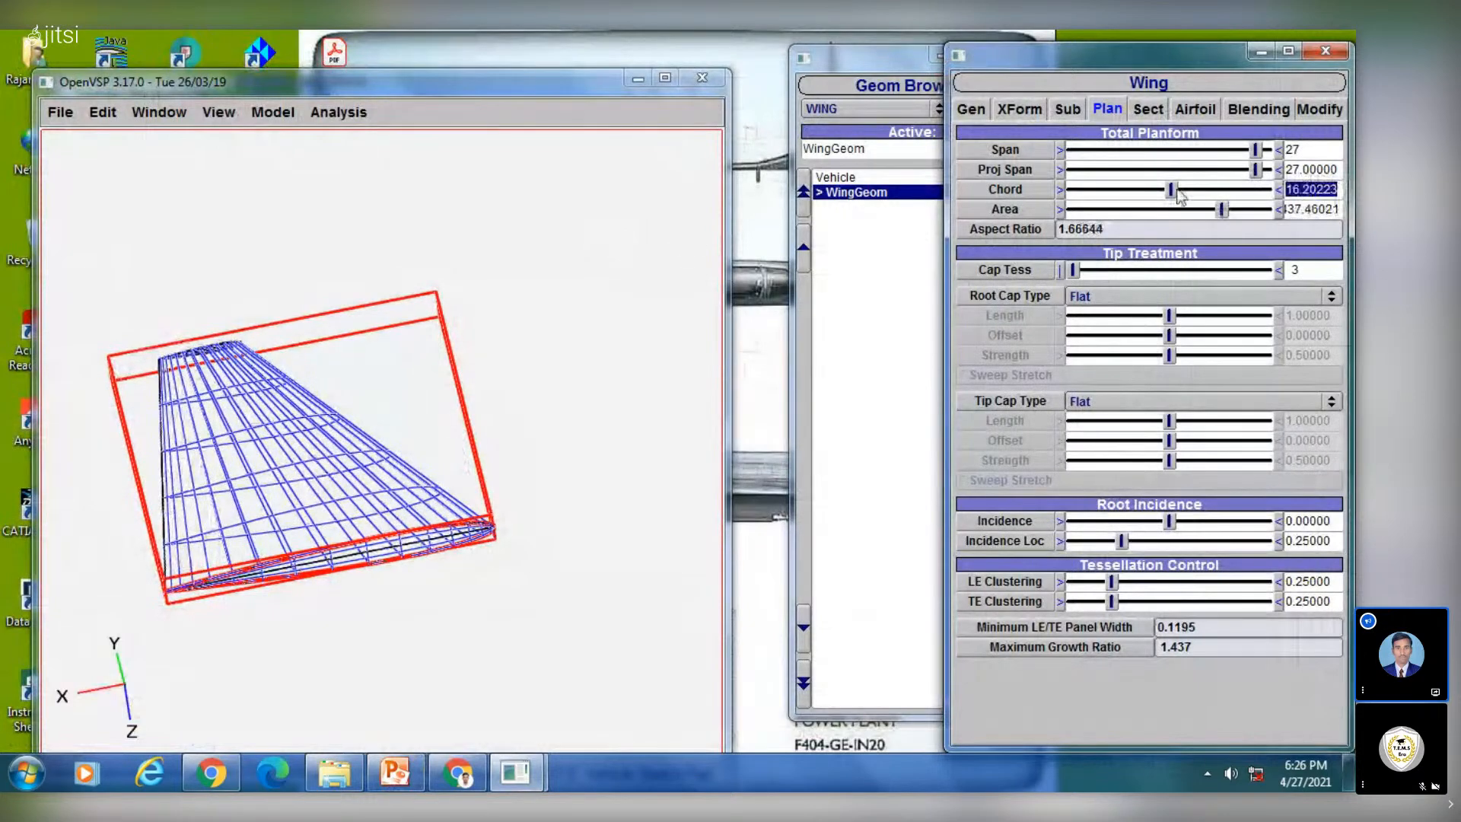
Examine the wing's planform and section settings in OpenVSP against the data on slide 10 and the side view on slide 9 in PowerPoint
{"action": "left_click", "coordinate": [1291, 209]}
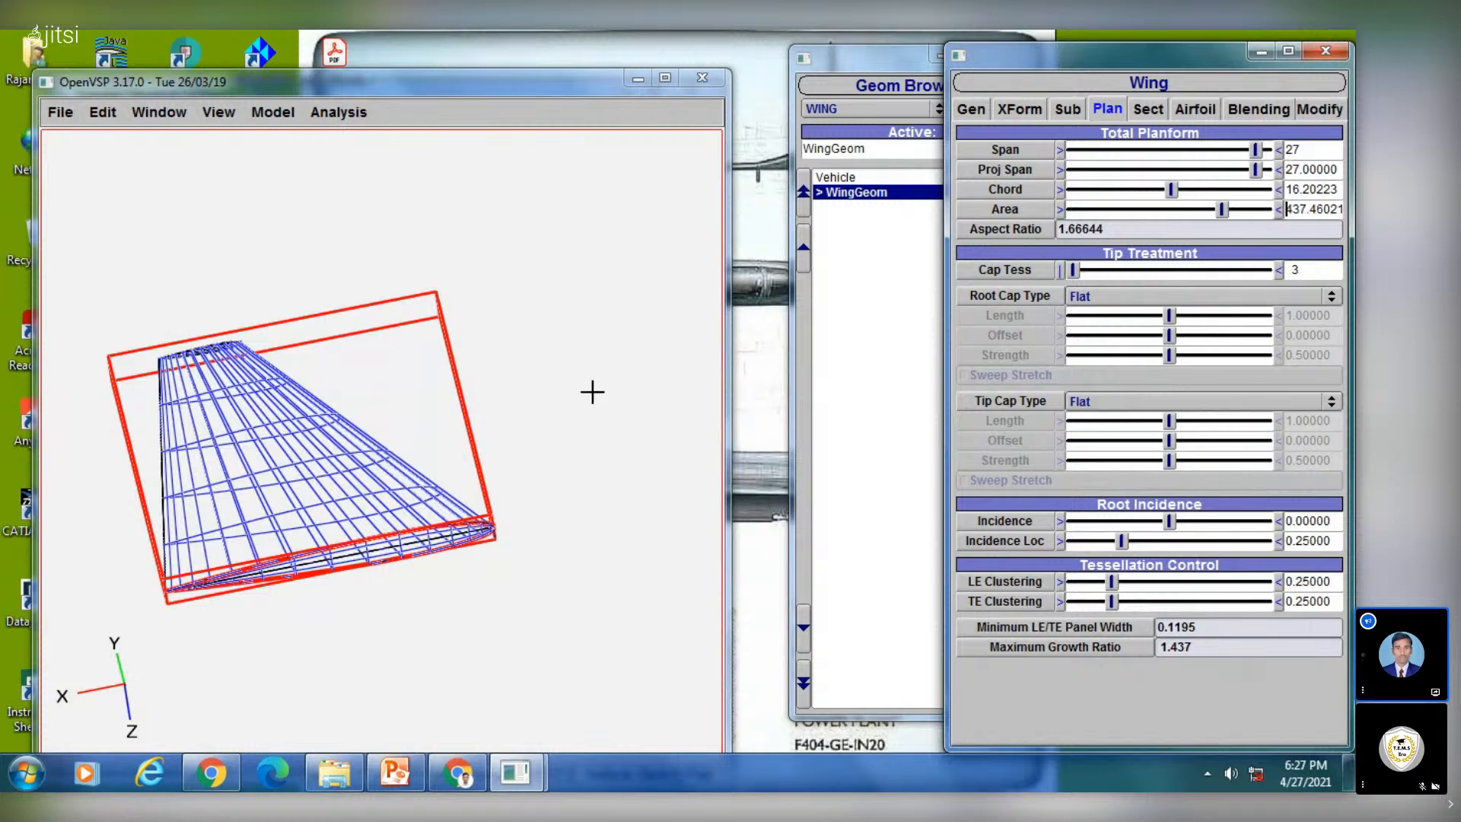
{"action": "left_click_drag", "start_coordinate": [592, 392], "coordinate": [815, 261]}
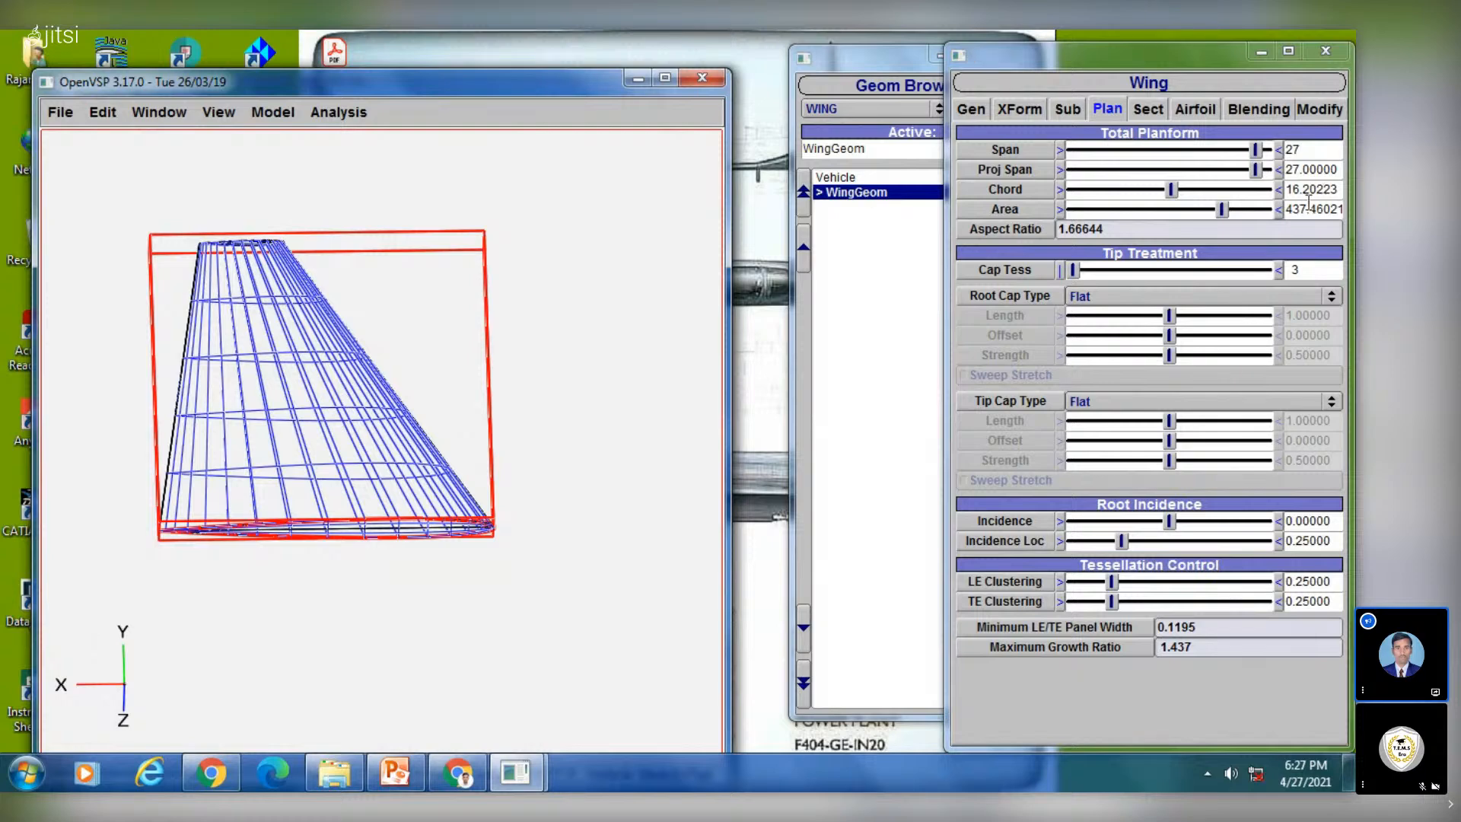
{"action": "left_click", "coordinate": [1149, 109]}
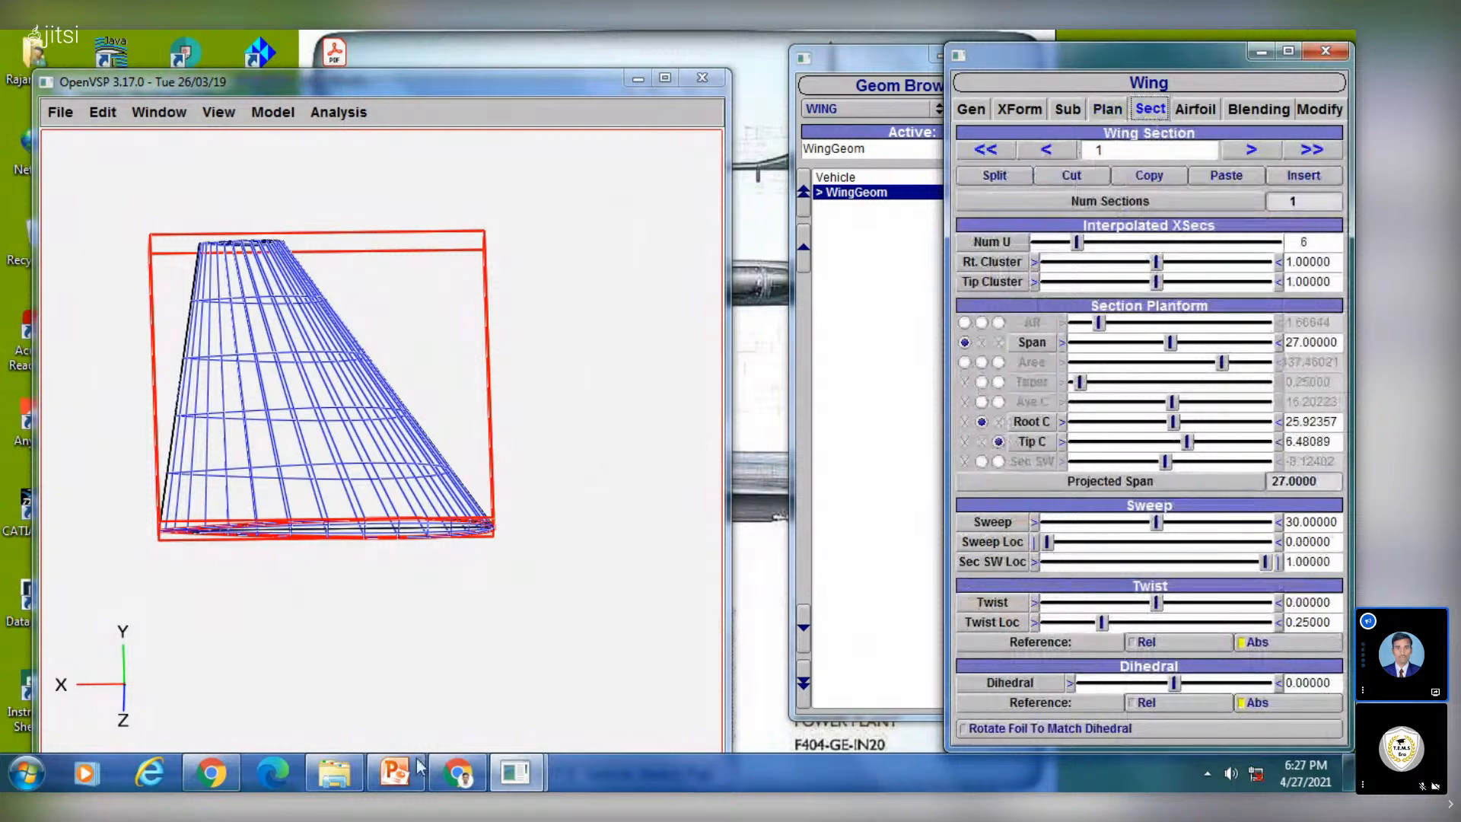
{"action": "left_click", "coordinate": [399, 773]}
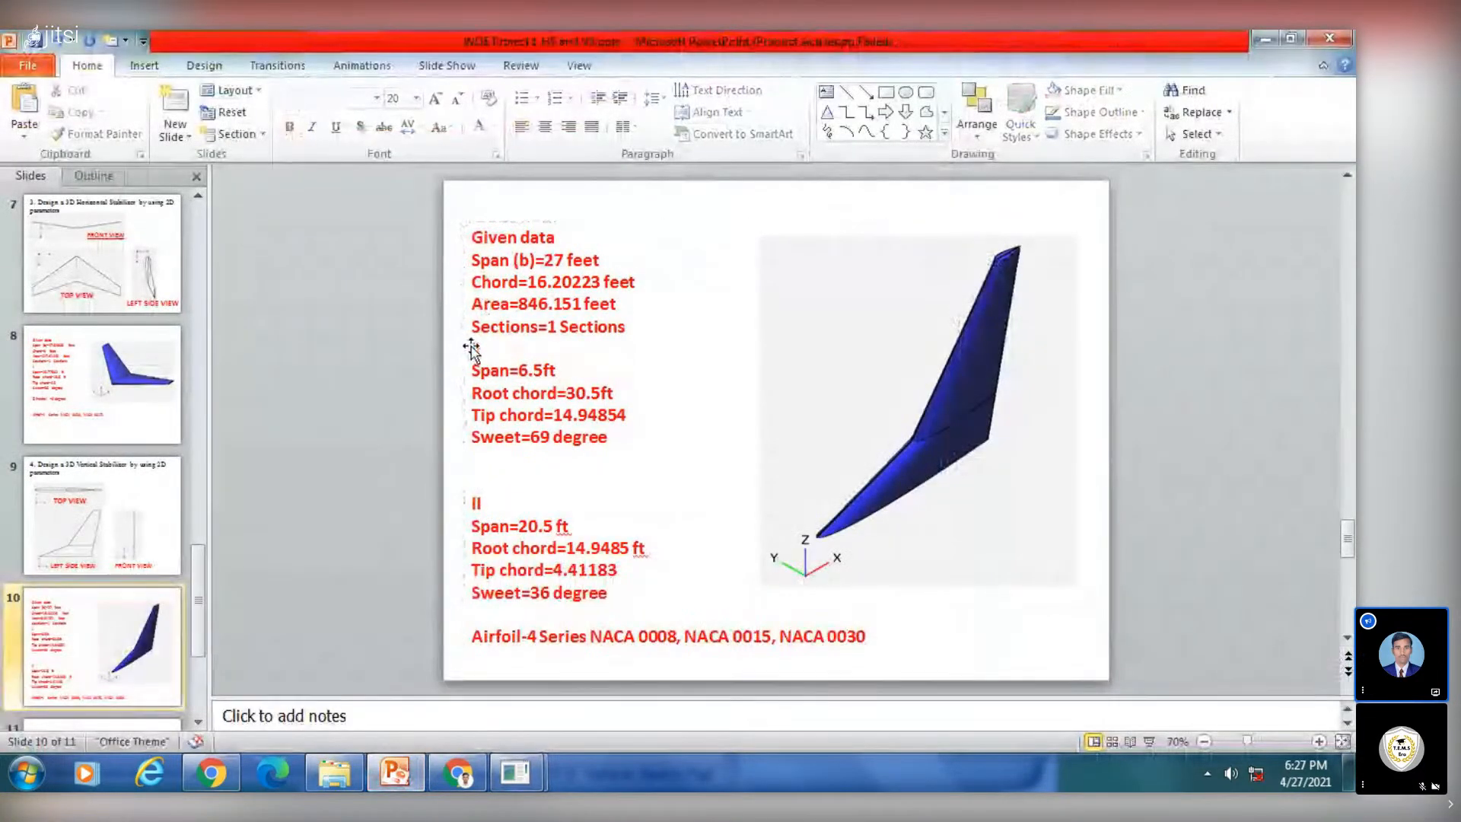
{"action": "left_click", "coordinate": [120, 523]}
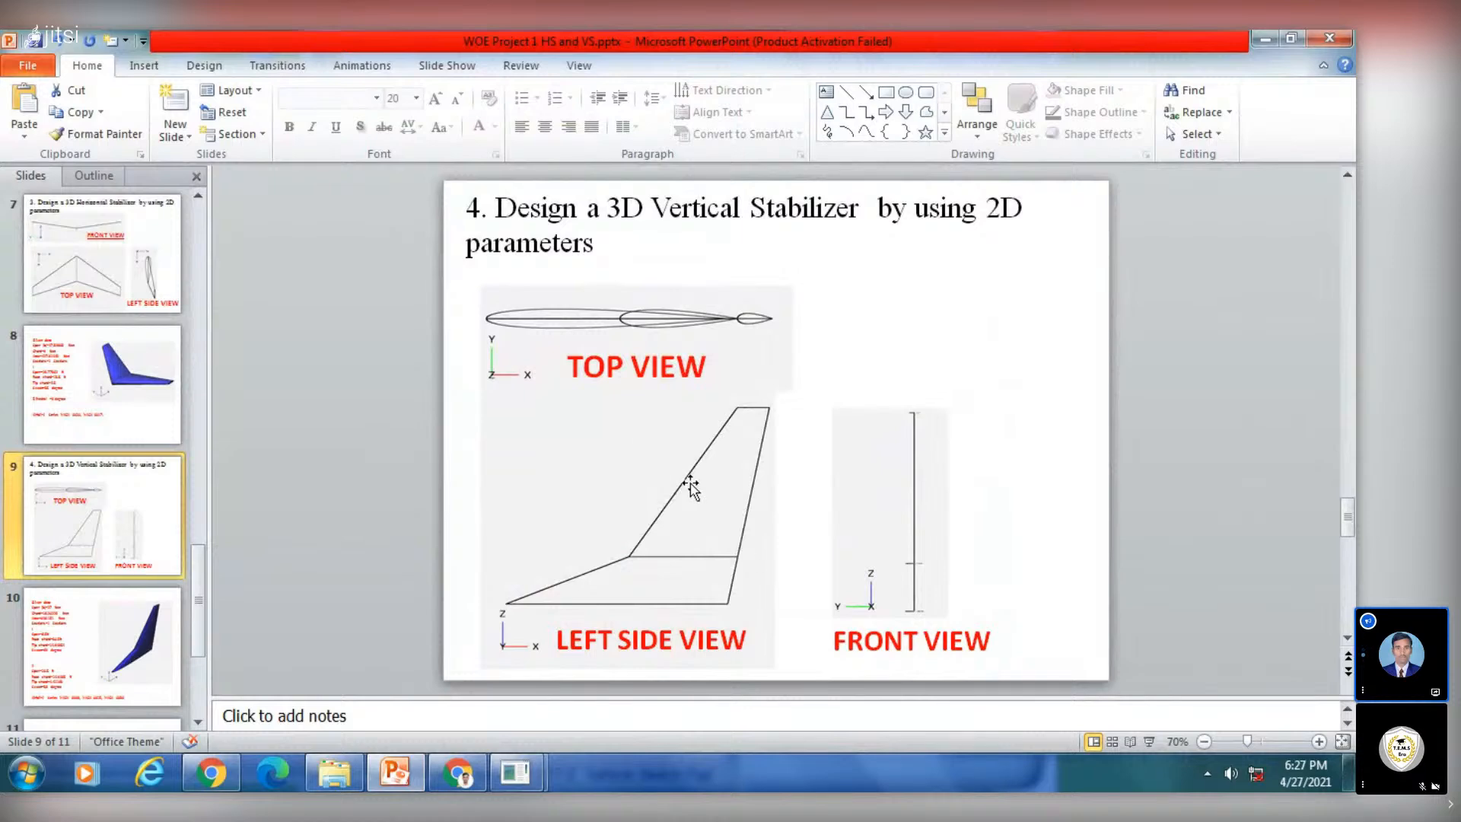
{"action": "left_click", "coordinate": [395, 772]}
{"action": "left_click_drag", "start_coordinate": [185, 408], "coordinate": [525, 326]}
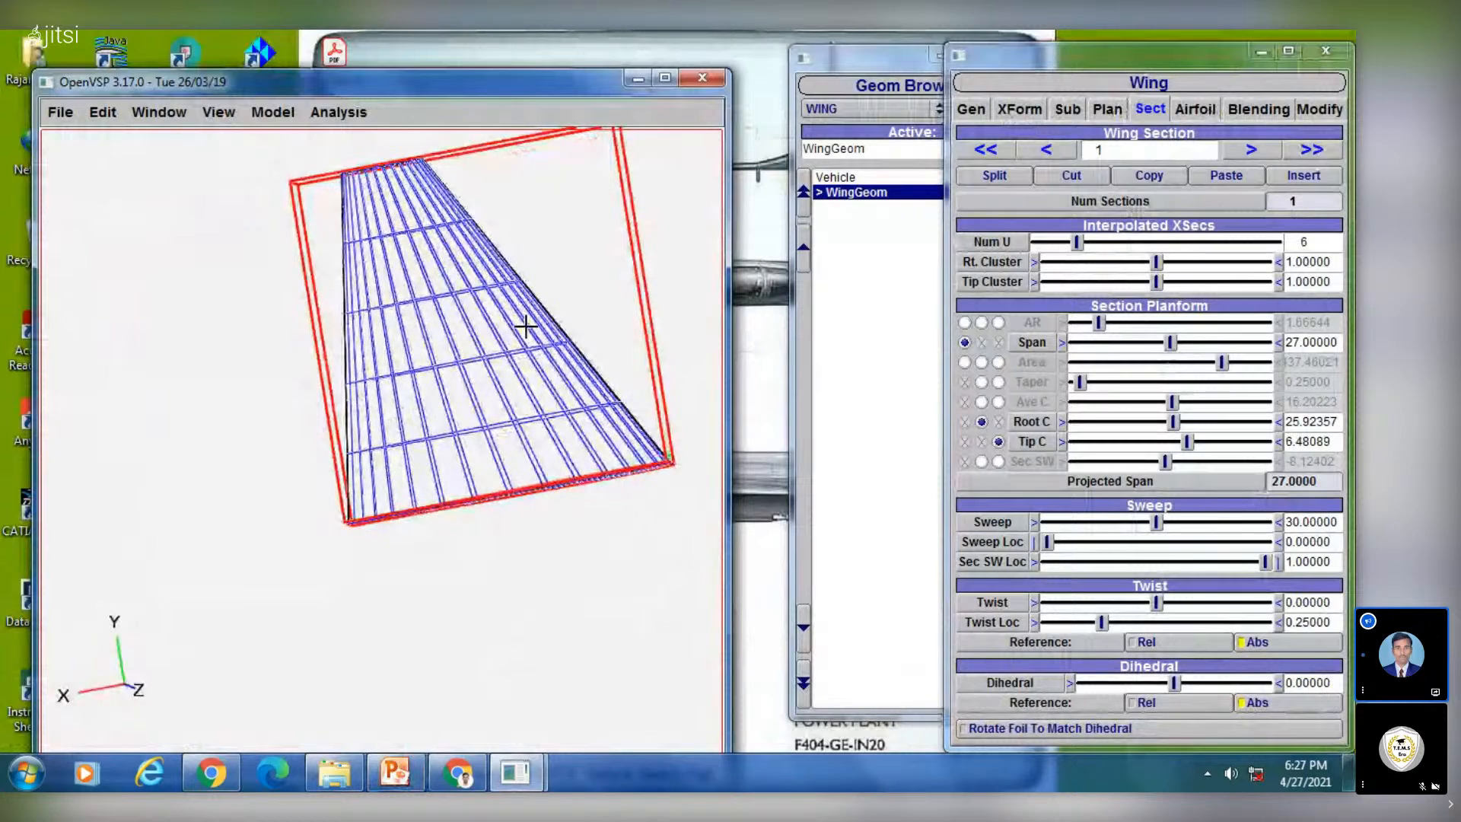
{"action": "right_click_drag", "start_coordinate": [524, 326], "coordinate": [375, 398]}
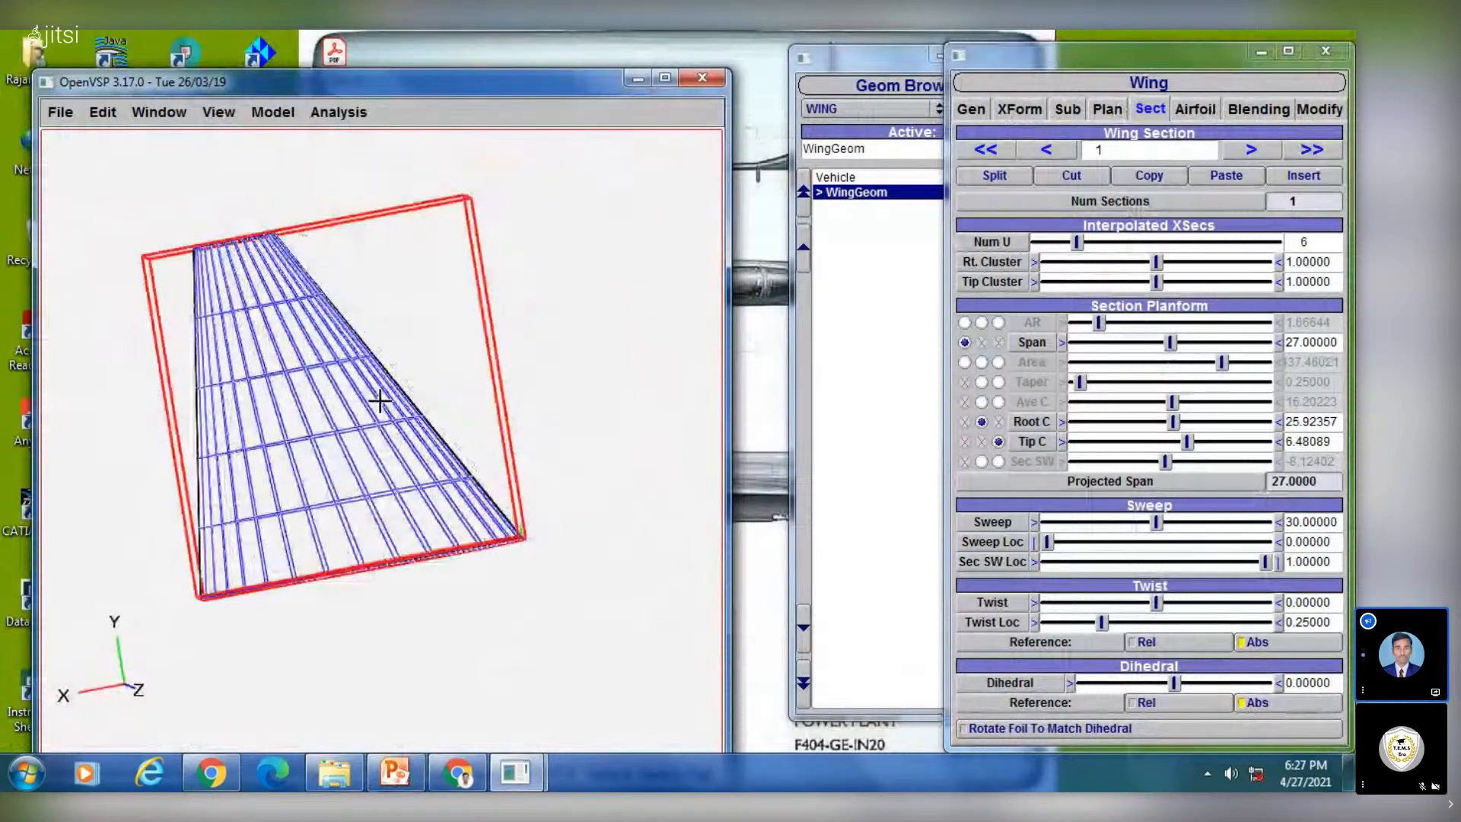
Split the wing's single section into two and make section 2 the current one
{"action": "left_click", "coordinate": [995, 177]}
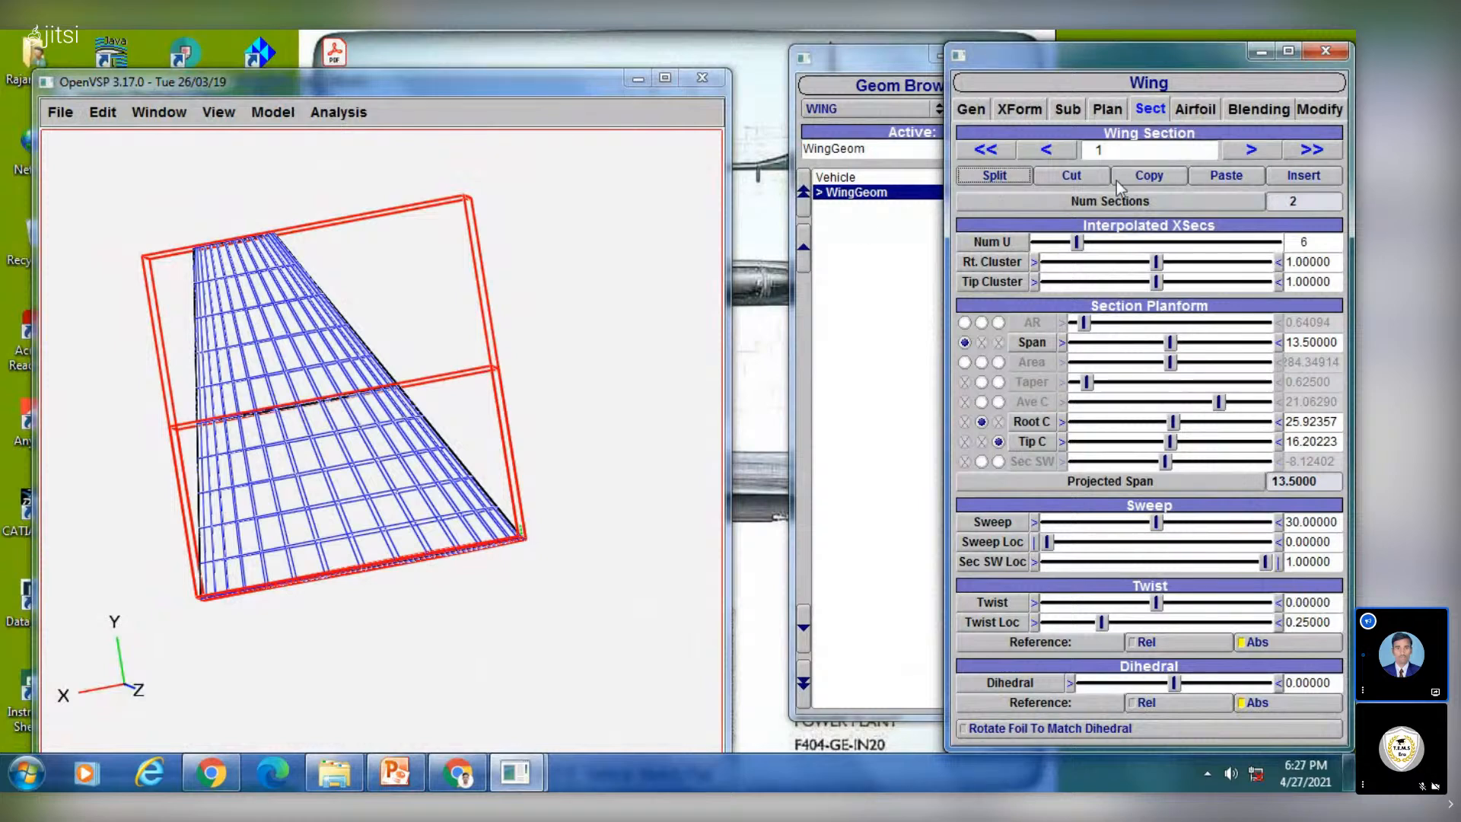
{"action": "left_click", "coordinate": [1049, 150]}
{"action": "left_click", "coordinate": [1249, 149]}
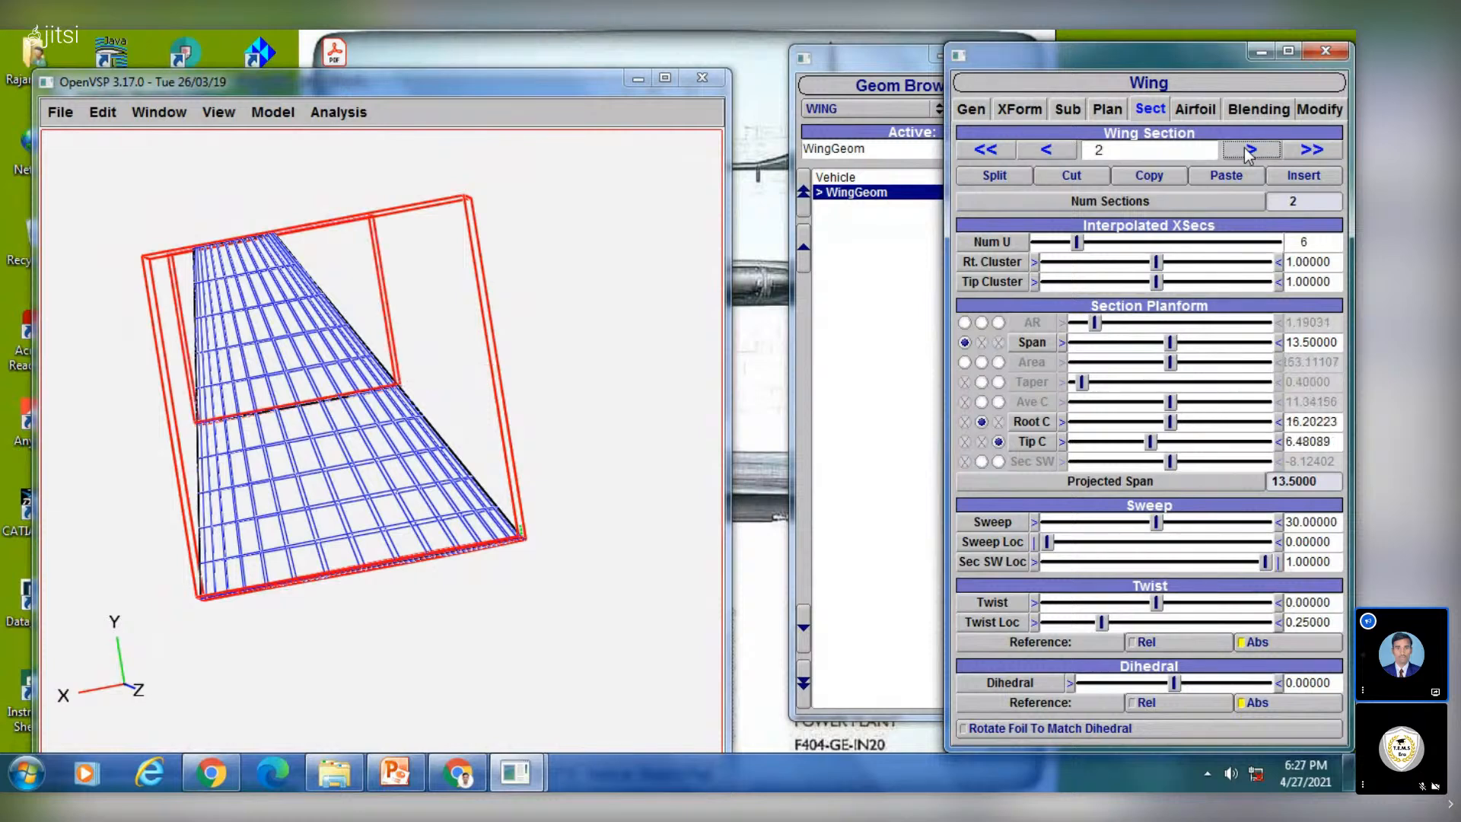
Make wing section 1 current, and underline the section I data on slide 10 in PowerPoint
{"action": "left_click", "coordinate": [1059, 154]}
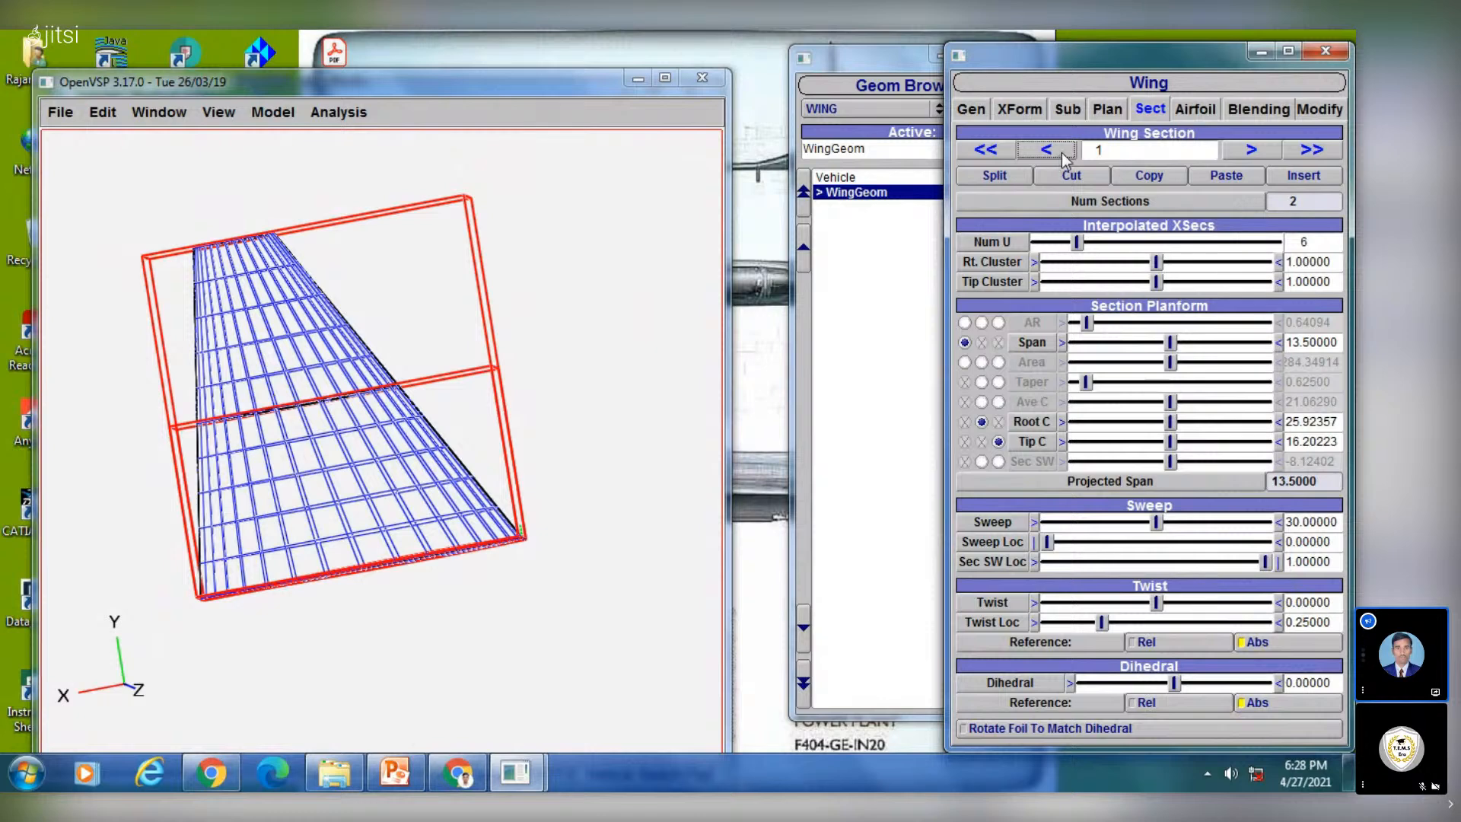
{"action": "mouse_move", "coordinate": [334, 433]}
{"action": "left_mouse_down"}
{"action": "mouse_move", "coordinate": [368, 479]}
{"action": "mouse_move", "coordinate": [327, 418]}
{"action": "left_mouse_up"}
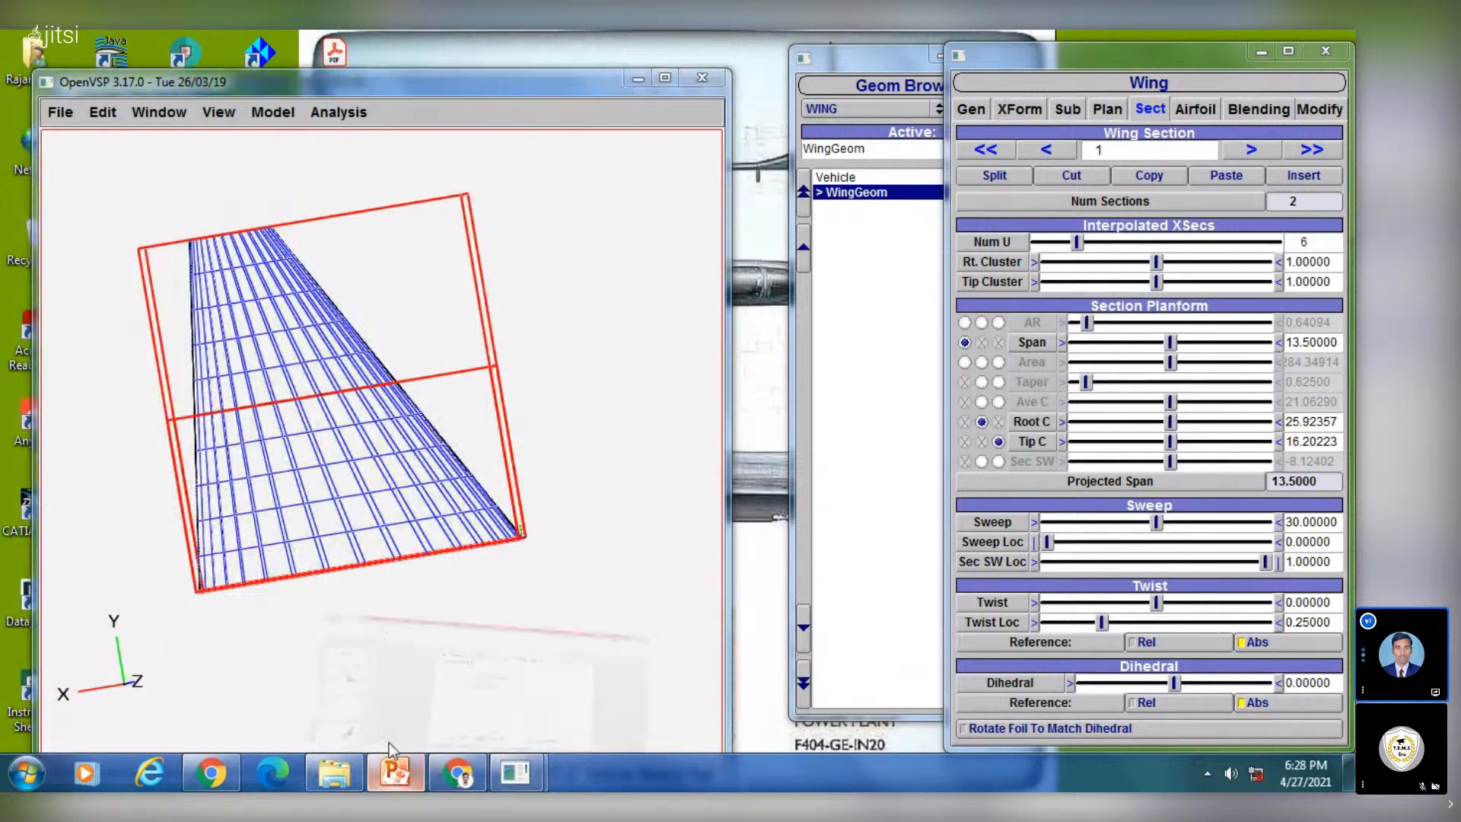
{"action": "left_click", "coordinate": [395, 773]}
{"action": "left_click", "coordinate": [114, 619]}
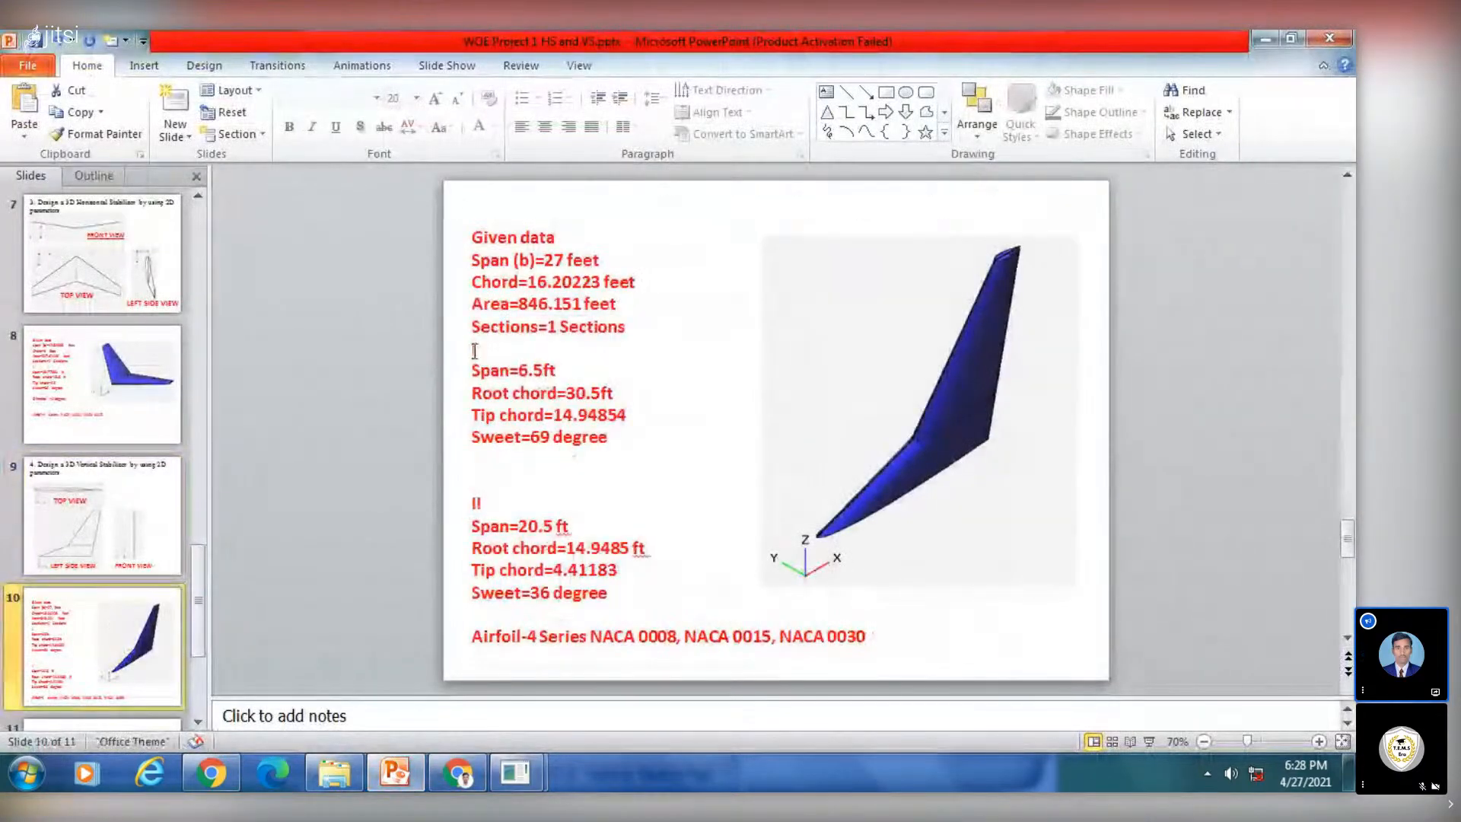
{"action": "left_click_drag", "start_coordinate": [474, 351], "coordinate": [611, 438]}
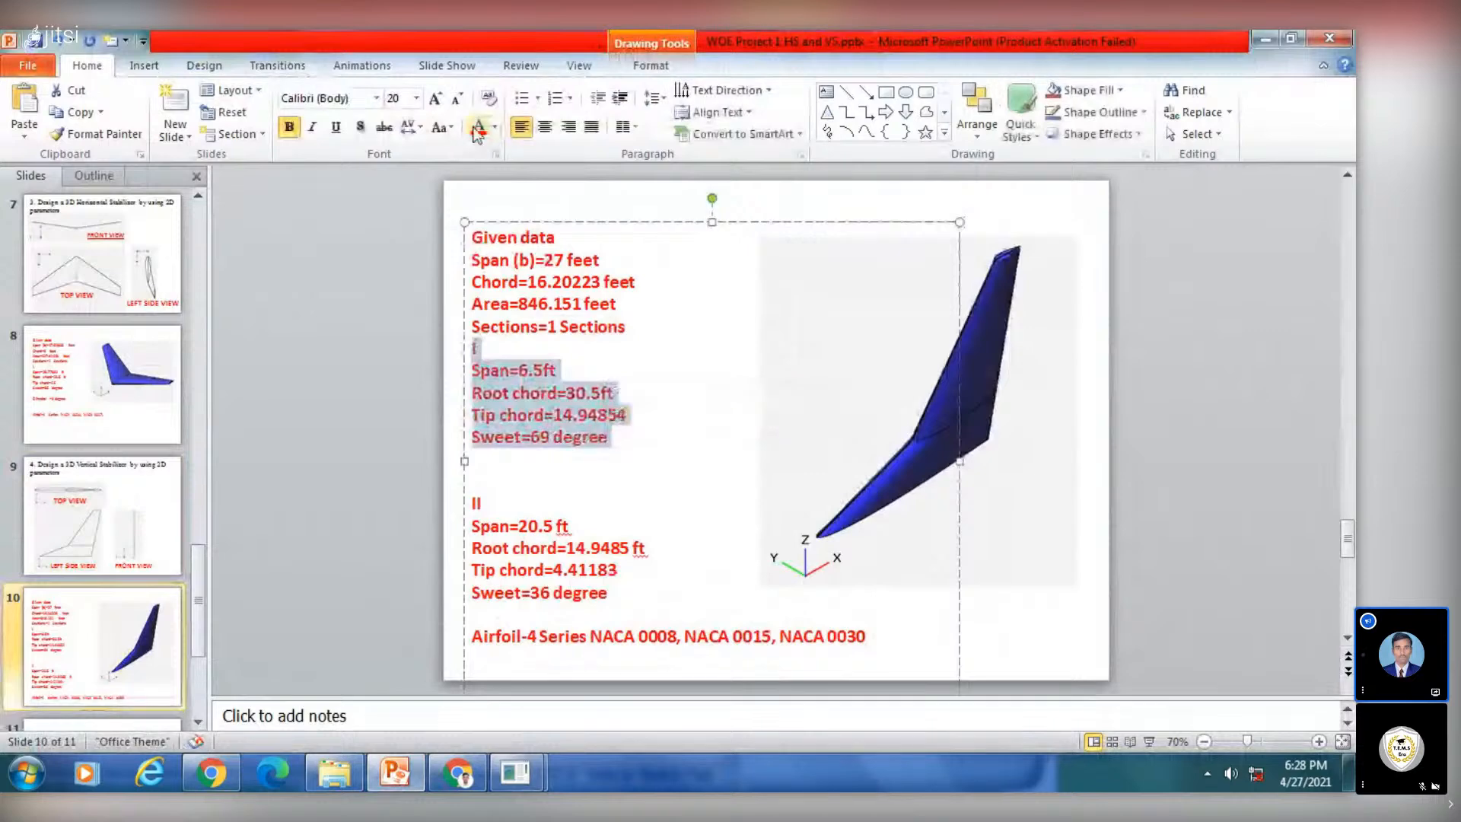
{"action": "left_click", "coordinate": [335, 126]}
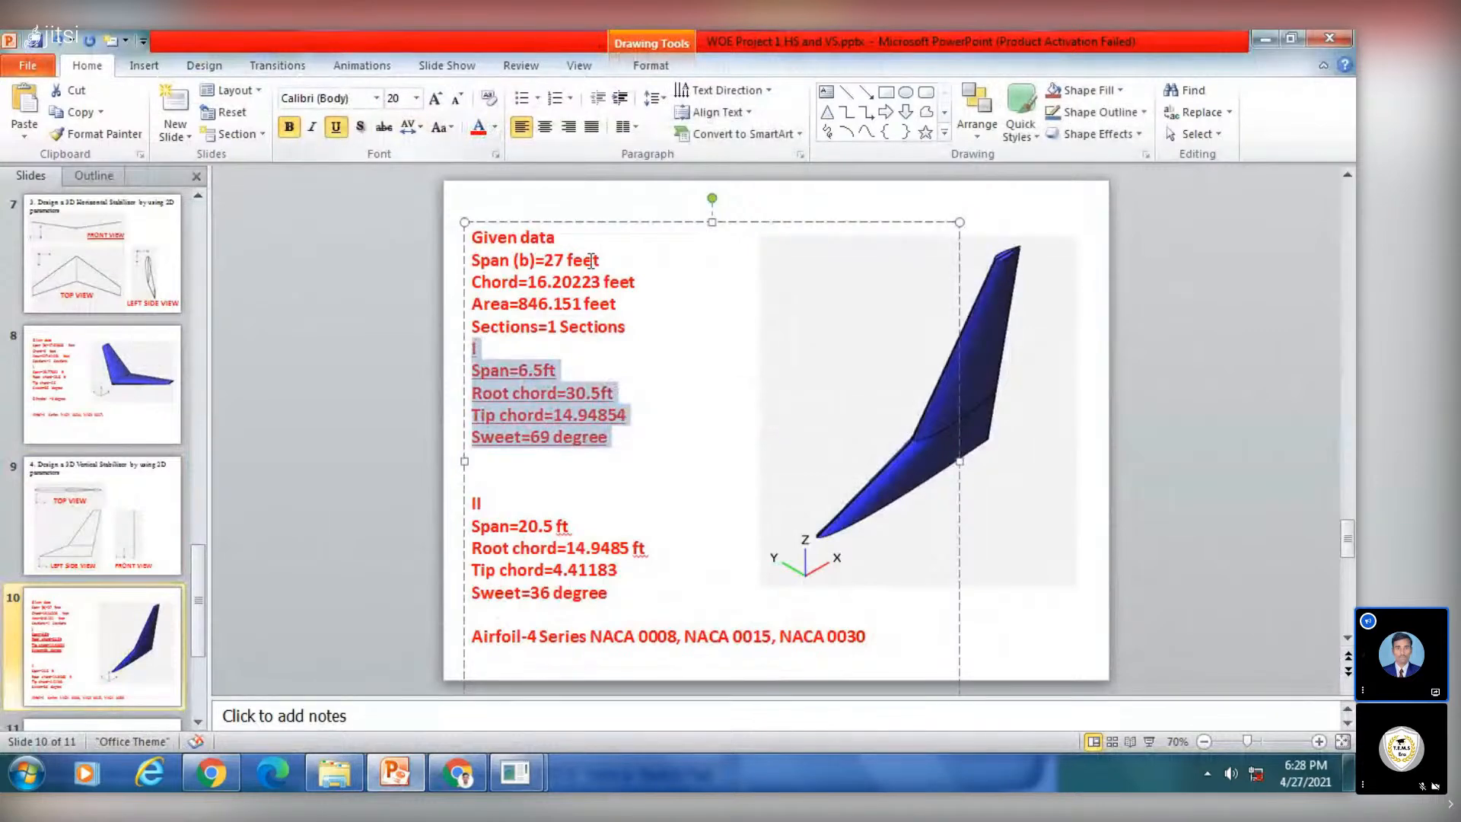
{"action": "left_click", "coordinate": [1078, 404]}
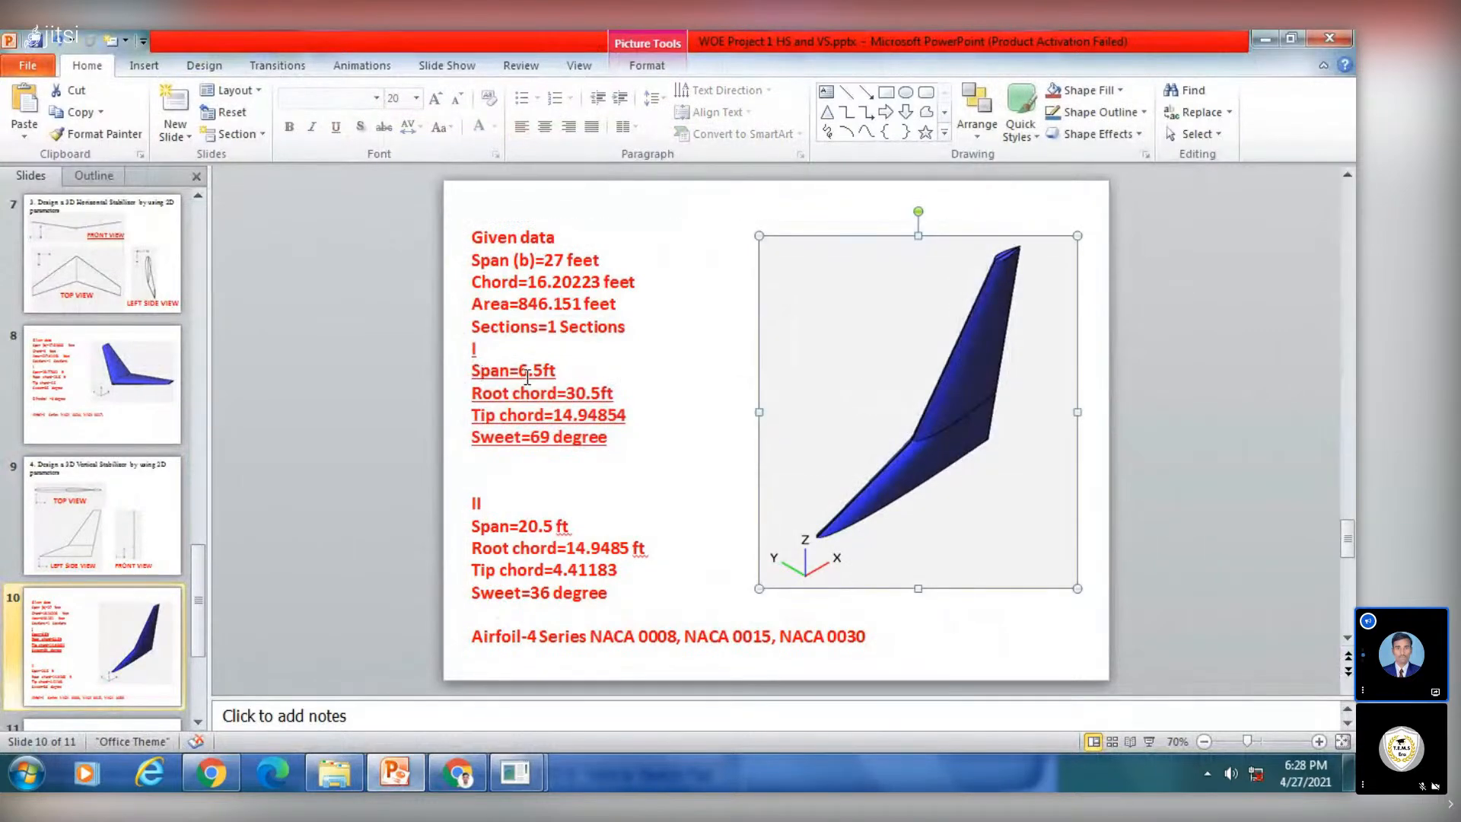
Switch to OpenVSP and set the span of wing section 1 to 6.5
{"action": "left_click", "coordinate": [515, 772]}
{"action": "left_click", "coordinate": [625, 670]}
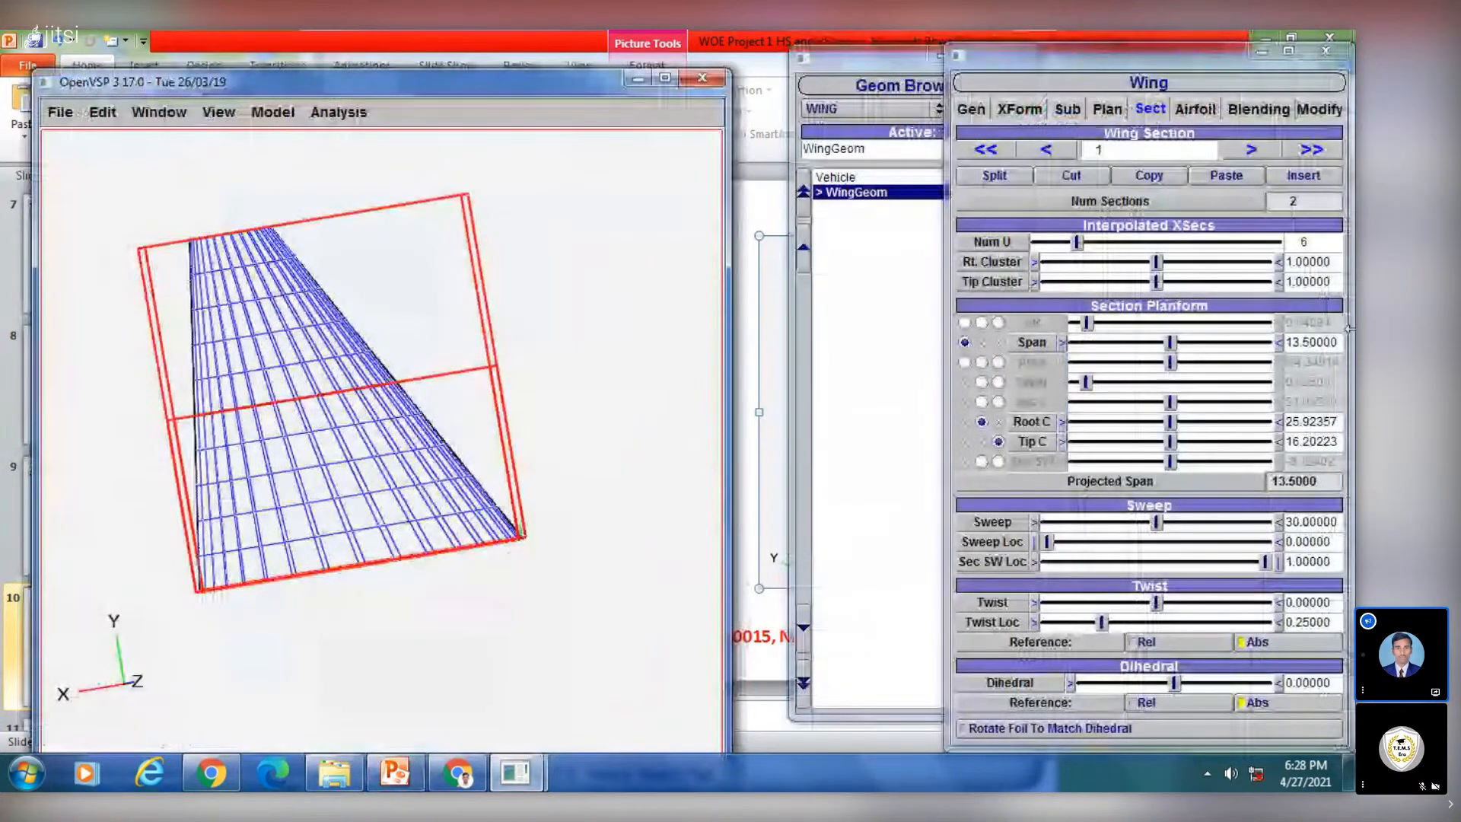
{"action": "left_click_drag", "start_coordinate": [1324, 336], "coordinate": [1231, 346]}
{"action": "type", "text": "6.5"}
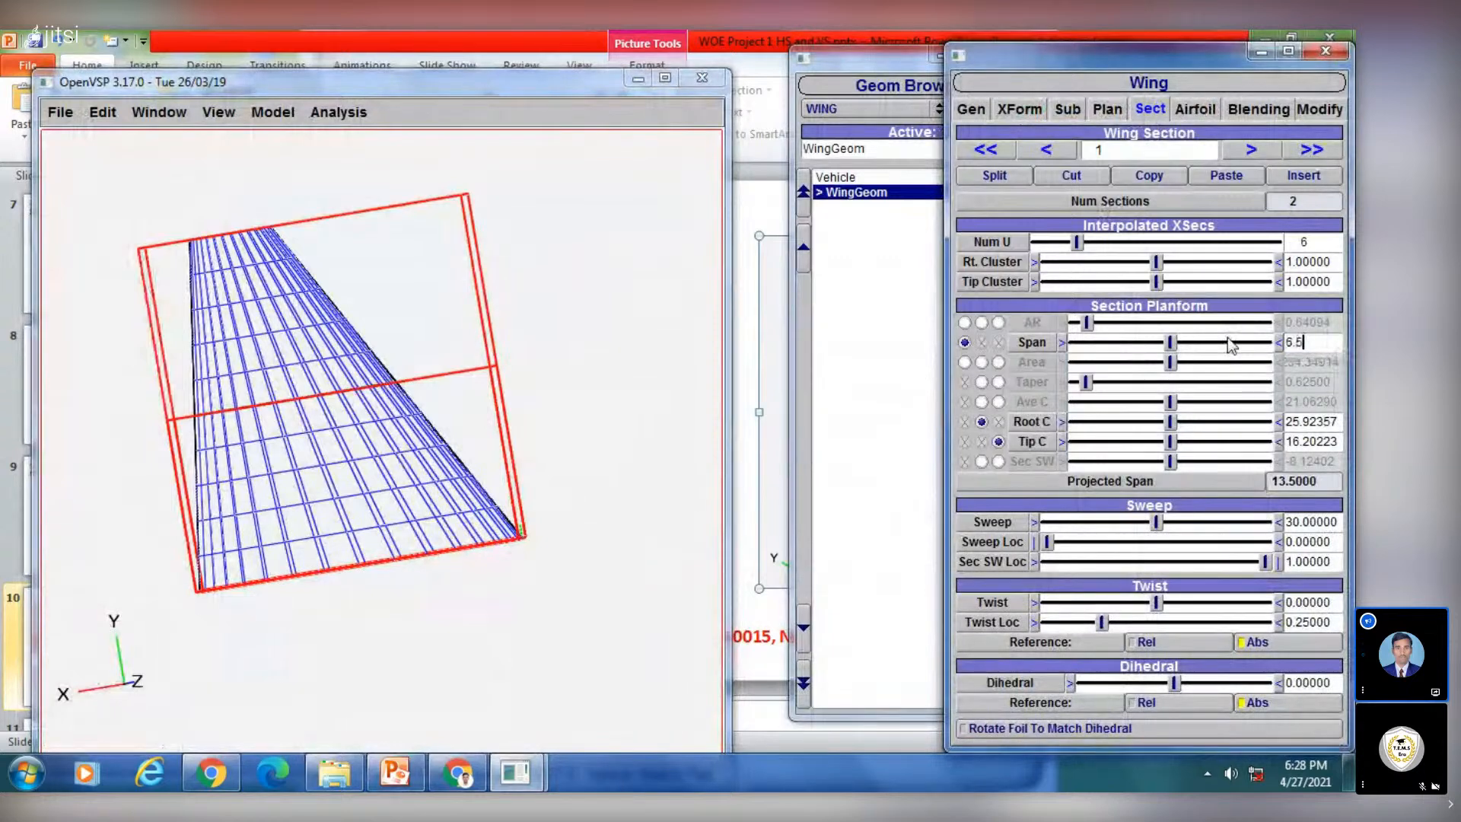
{"action": "key", "text": "Return"}
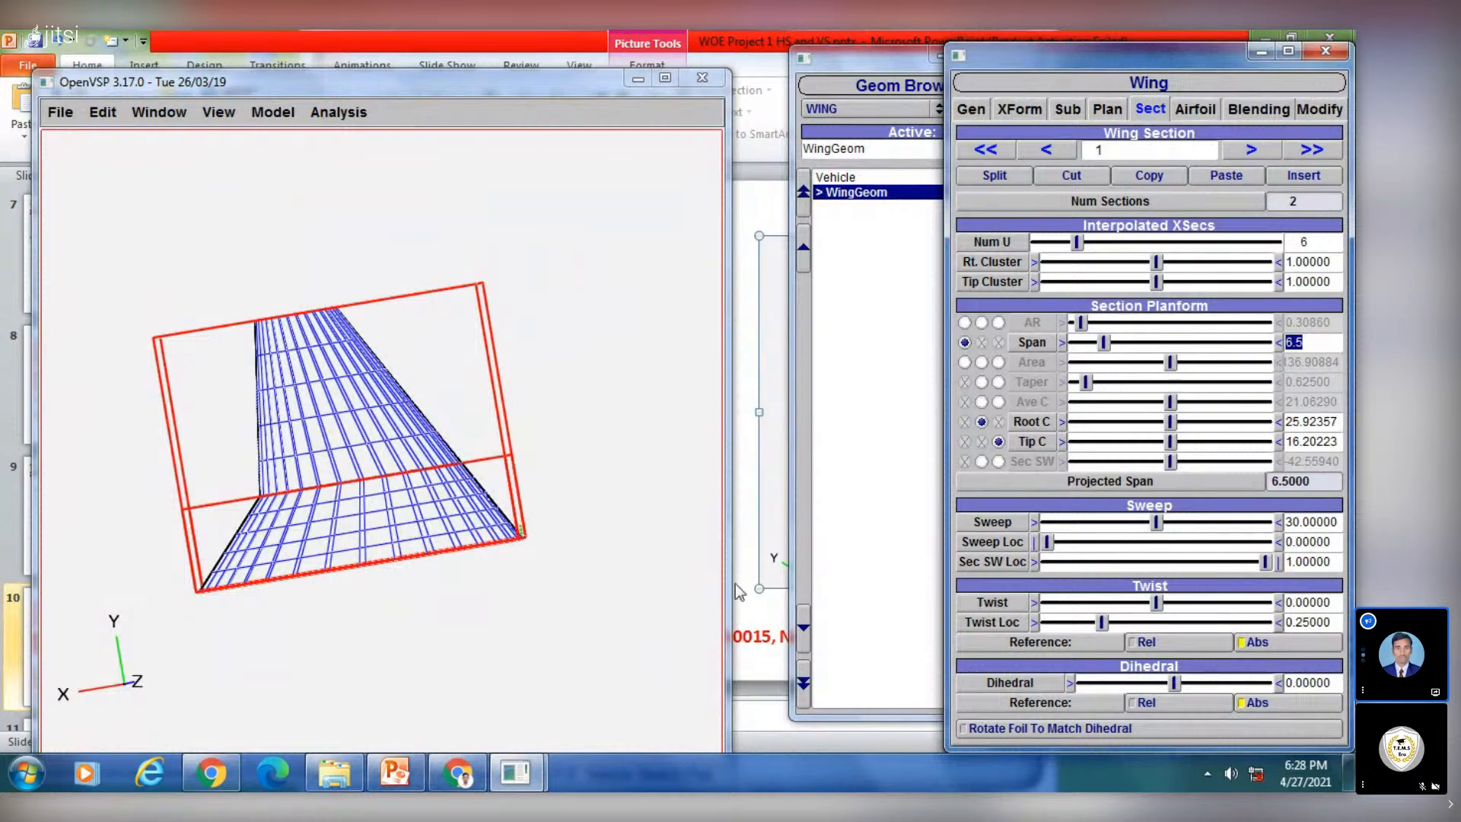
Set the root chord of wing section 1 to 30.5, taking the value from slide 10 in PowerPoint
{"action": "left_click", "coordinate": [406, 776]}
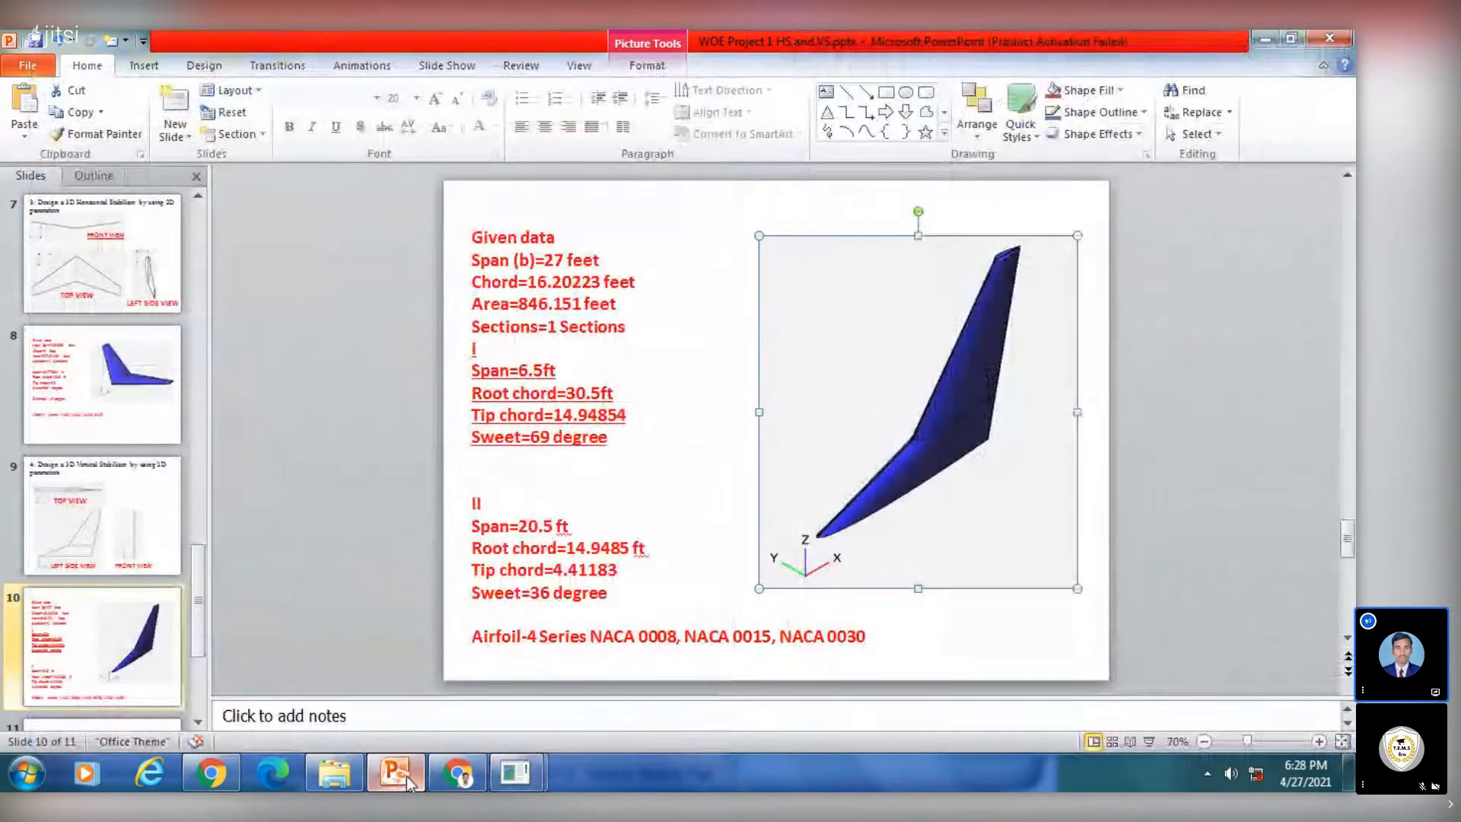
{"action": "left_click", "coordinate": [406, 776]}
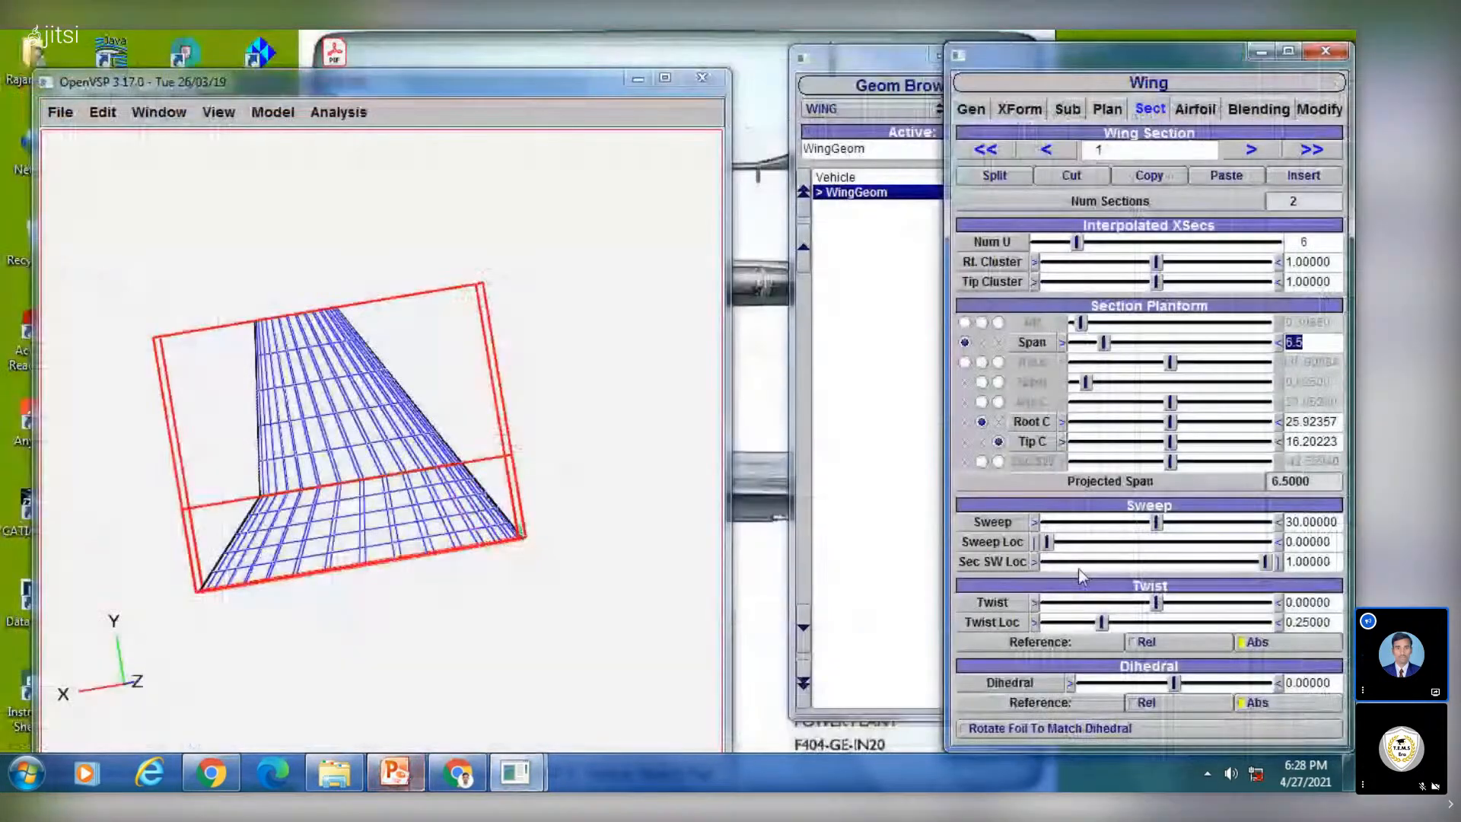
{"action": "double_click", "coordinate": [1310, 421]}
{"action": "type", "text": "30.5"}
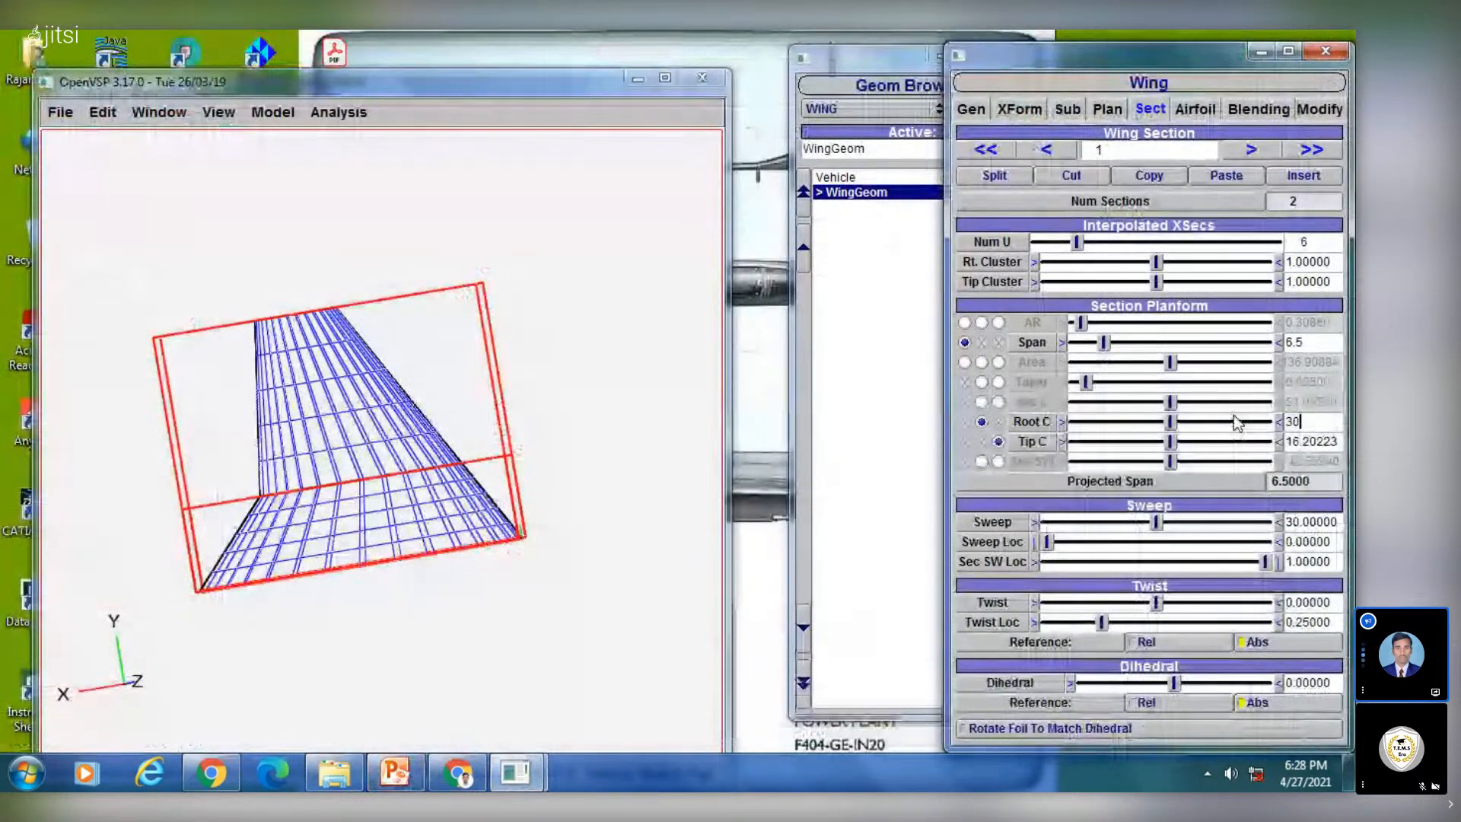
{"action": "key", "text": "Return"}
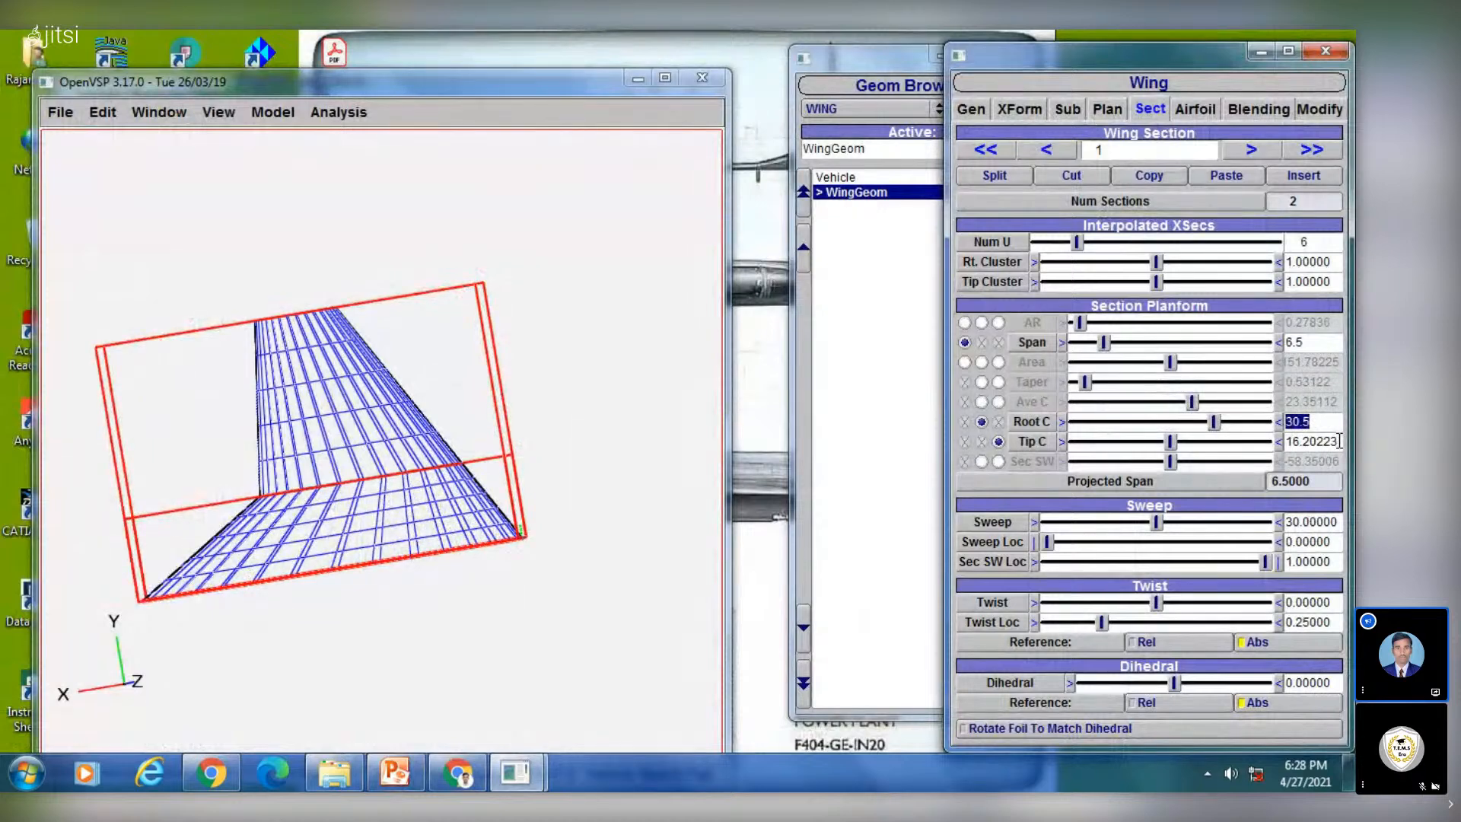
Set the tip chord of wing section 1 to 14.94854, taking the value from slide 10 in PowerPoint
{"action": "left_click_drag", "start_coordinate": [1339, 440], "coordinate": [1252, 446]}
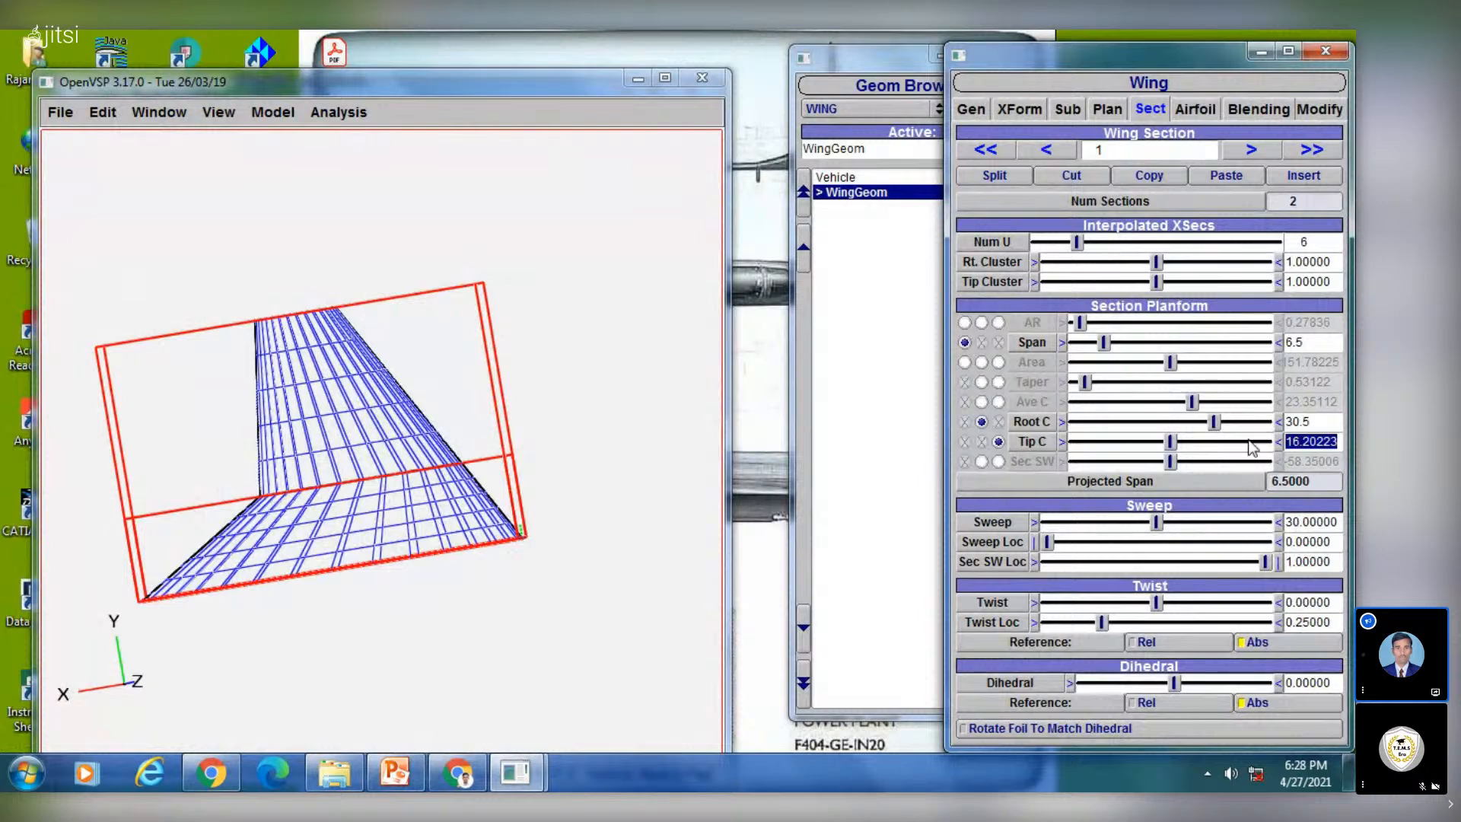
{"action": "left_click", "coordinate": [414, 774]}
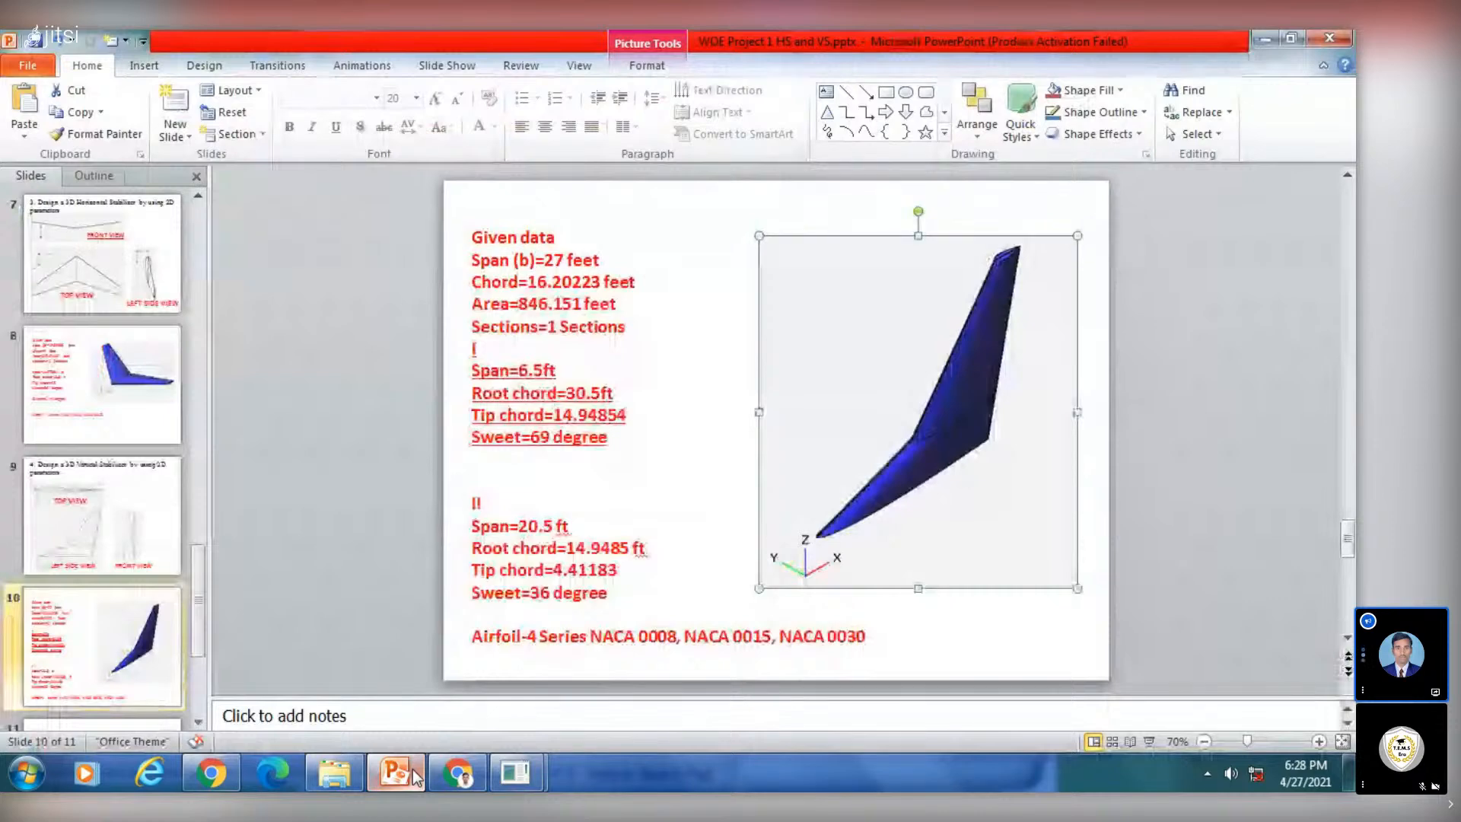
{"action": "left_click", "coordinate": [395, 773]}
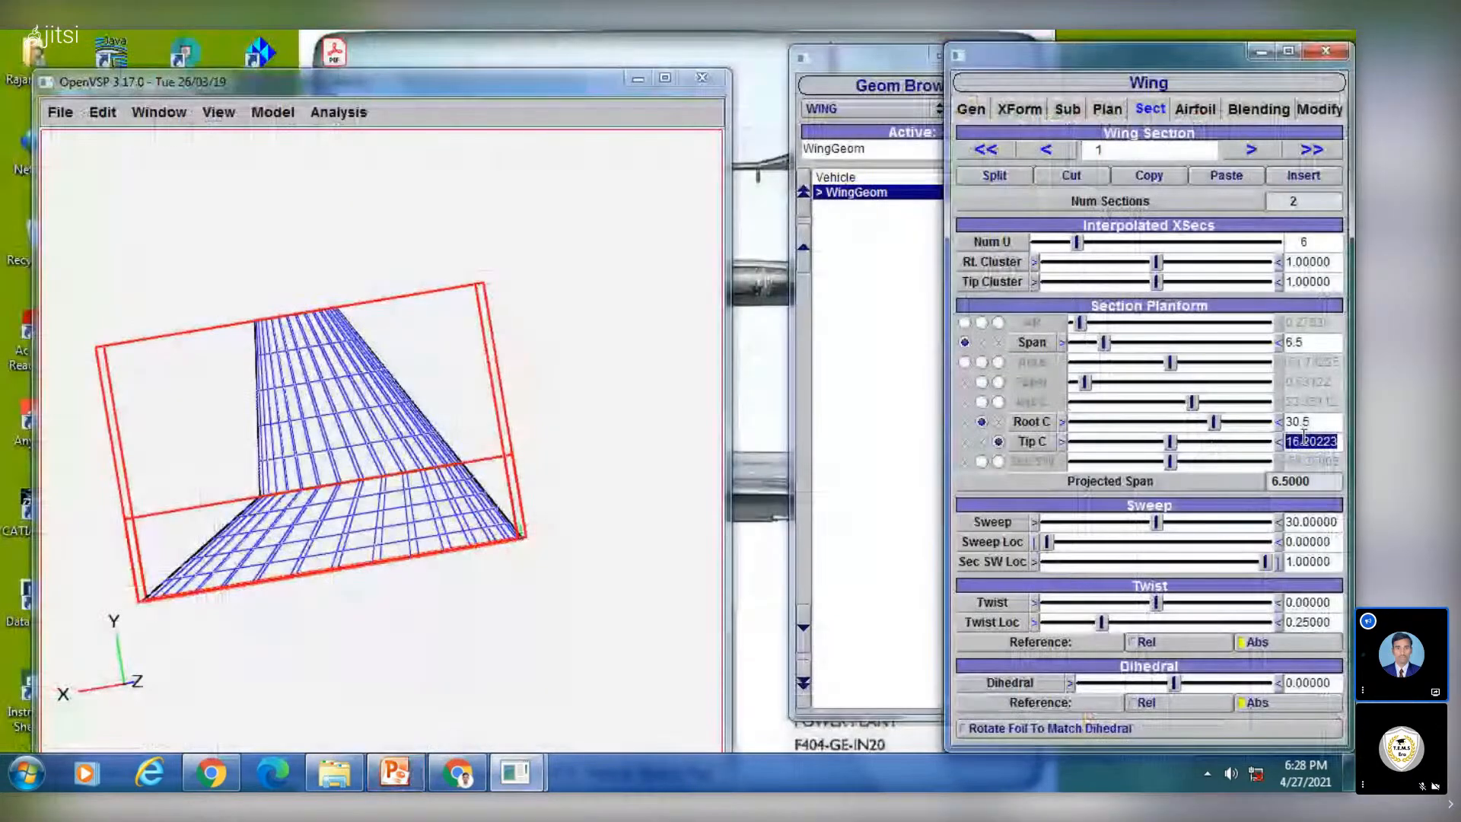
{"action": "type", "text": "14.48"}
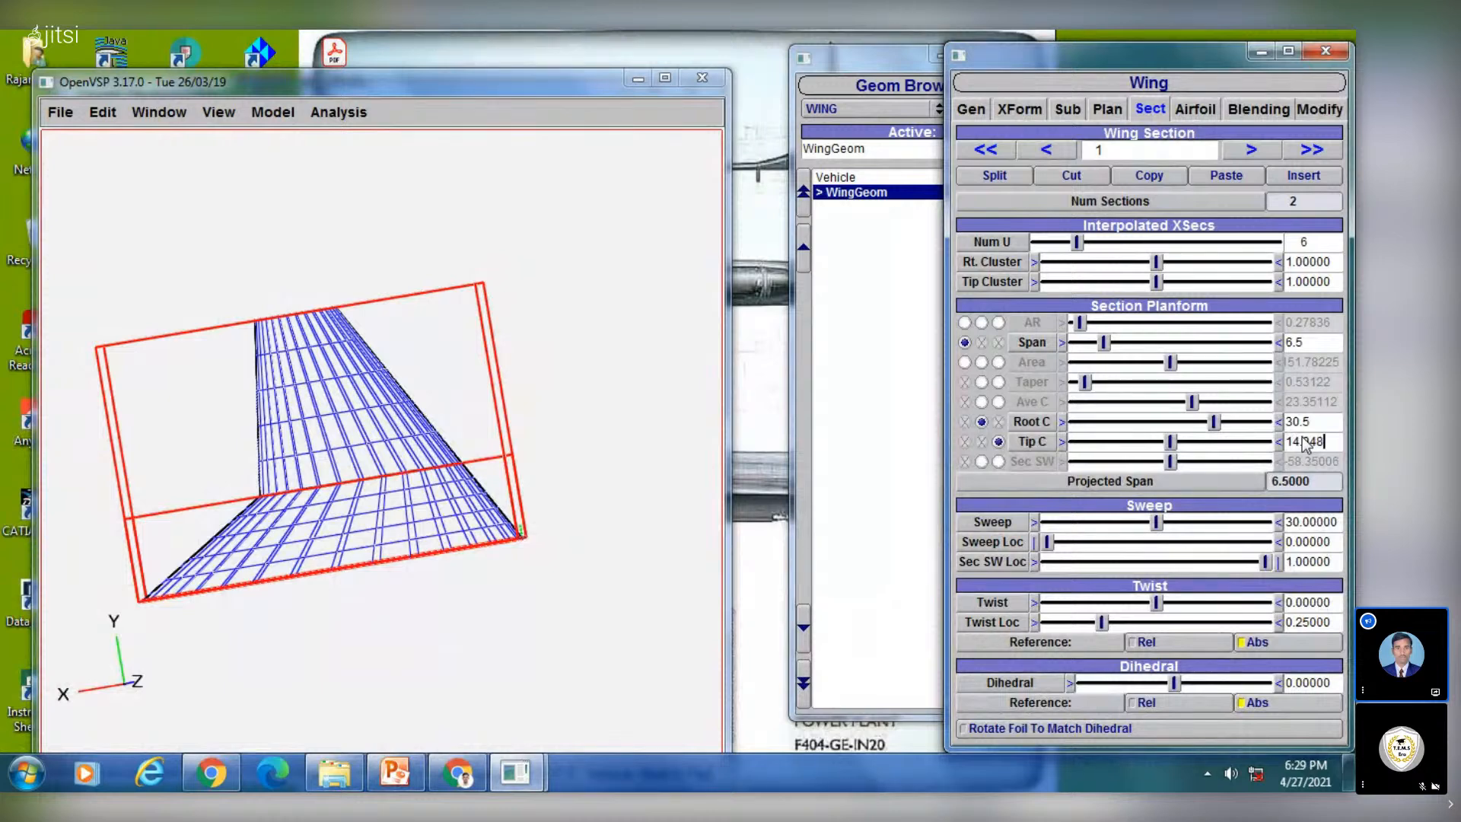
{"action": "type", "text": "54"}
{"action": "key", "text": "Return"}
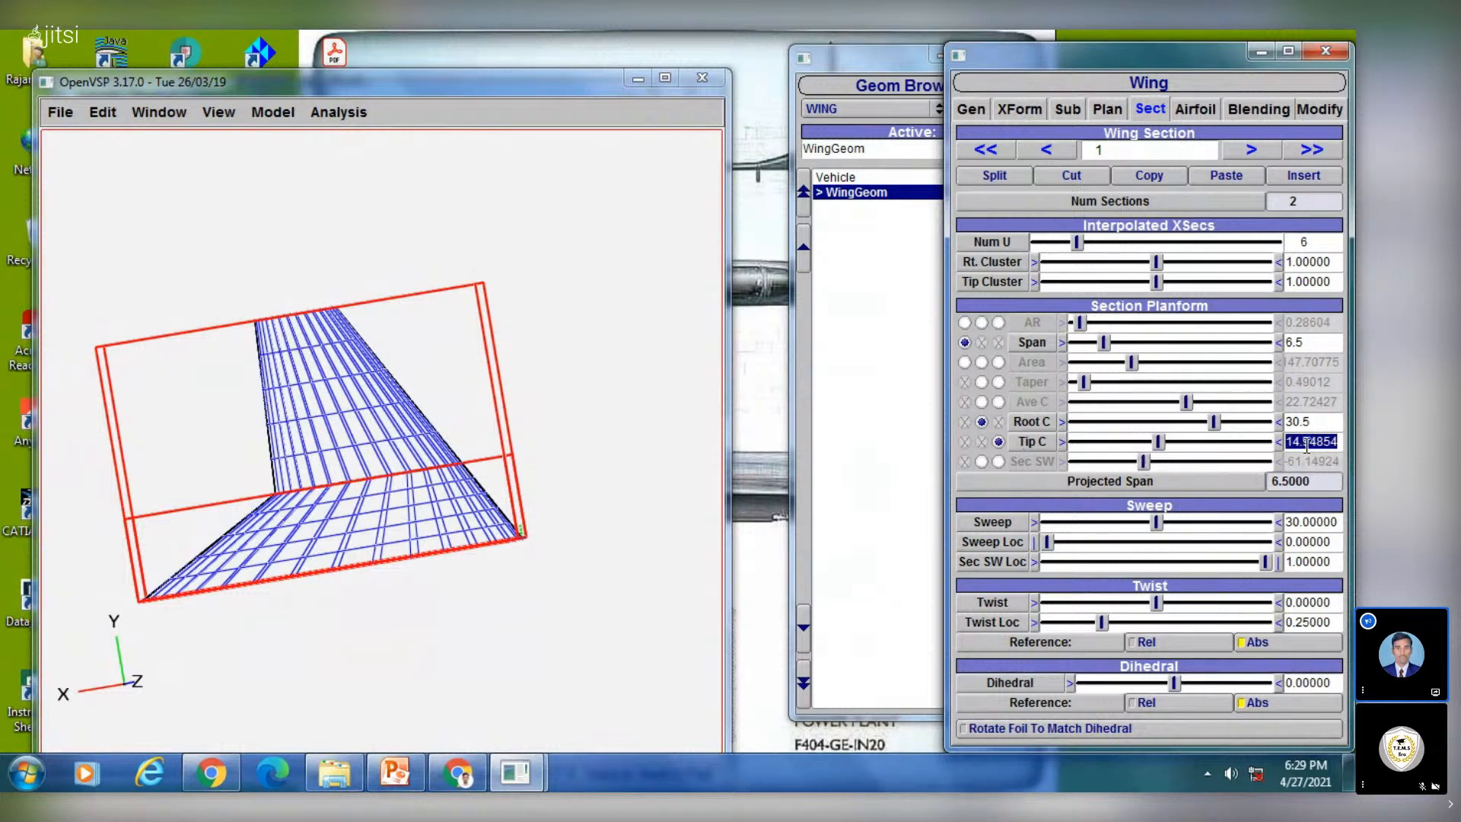
{"action": "left_click", "coordinate": [998, 442]}
{"action": "left_click", "coordinate": [997, 462]}
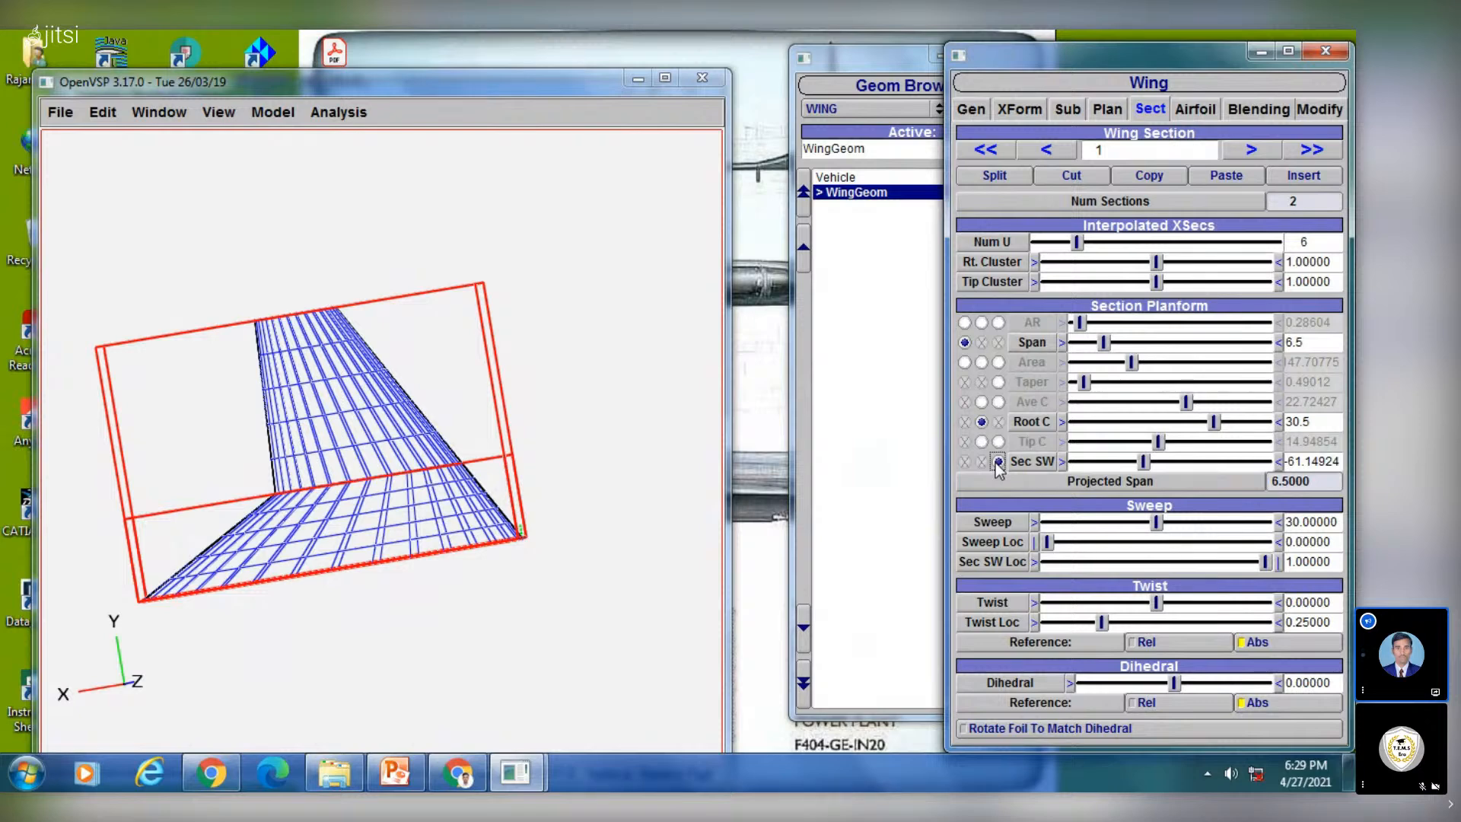
{"action": "left_click", "coordinate": [997, 442]}
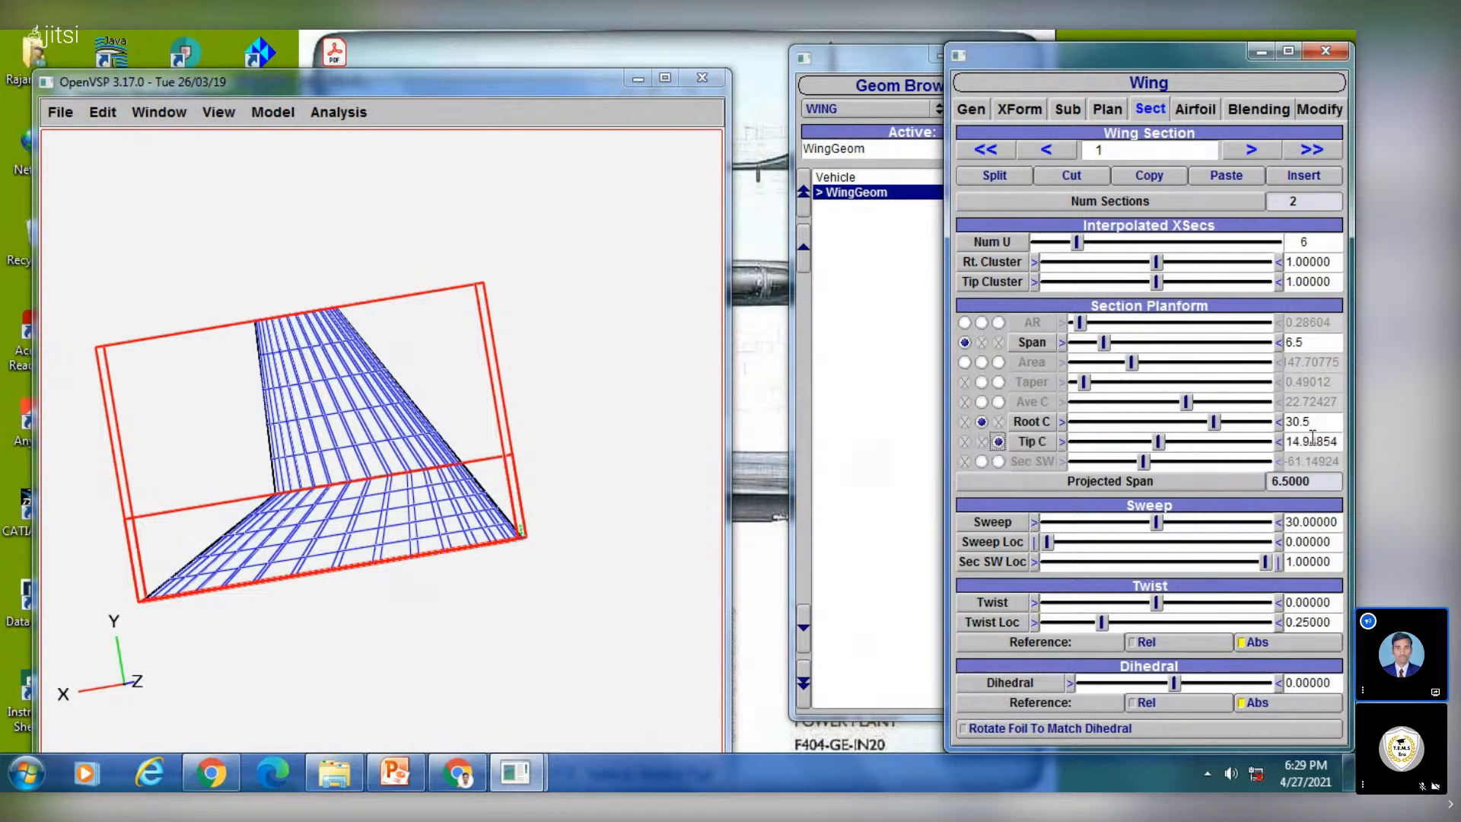
Set the sweep of wing section 1 to 69 degrees, taking the value from slide 10 in PowerPoint
{"action": "left_click", "coordinate": [398, 772]}
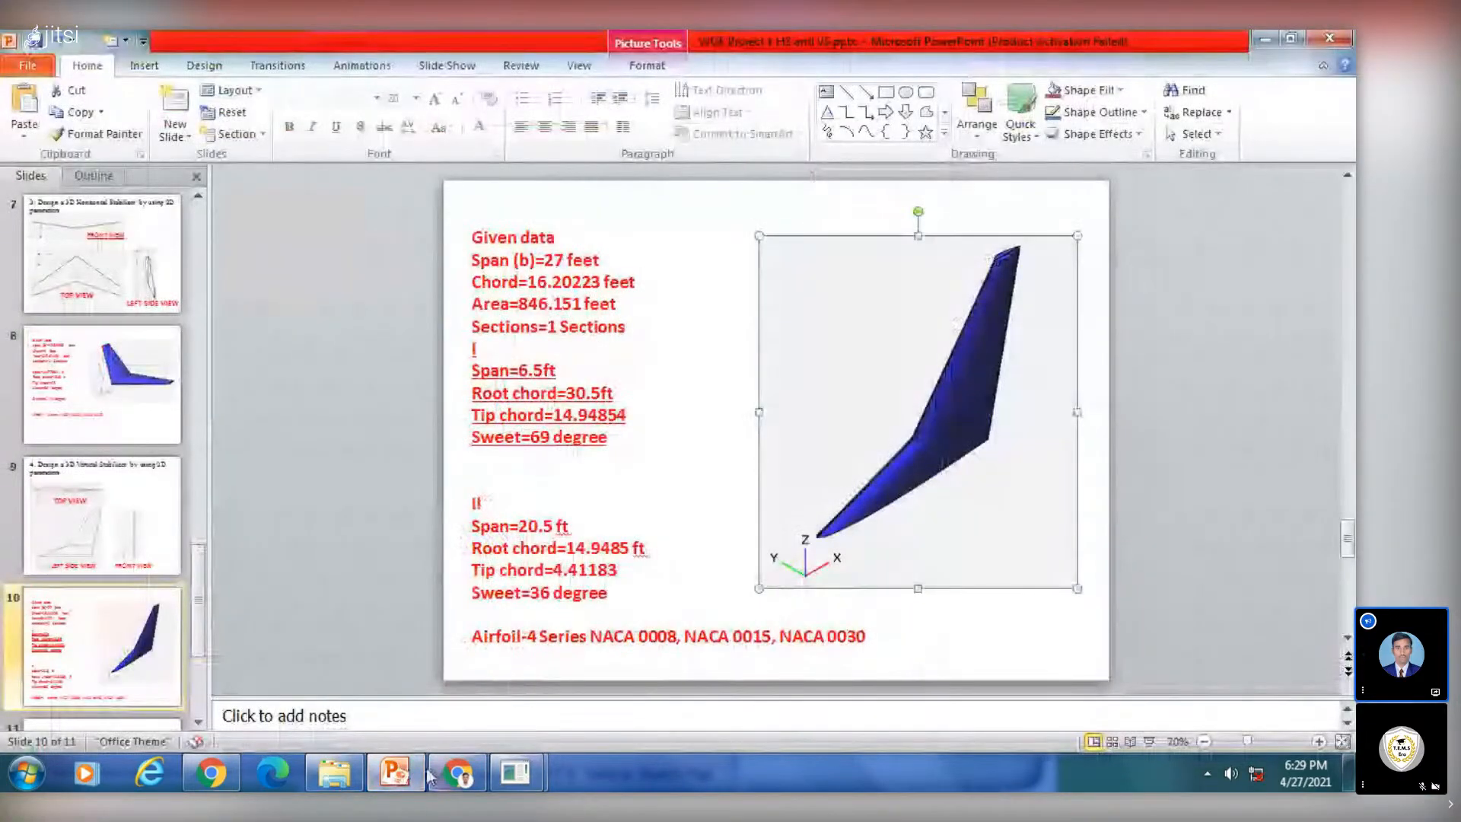
{"action": "left_click", "coordinate": [414, 774]}
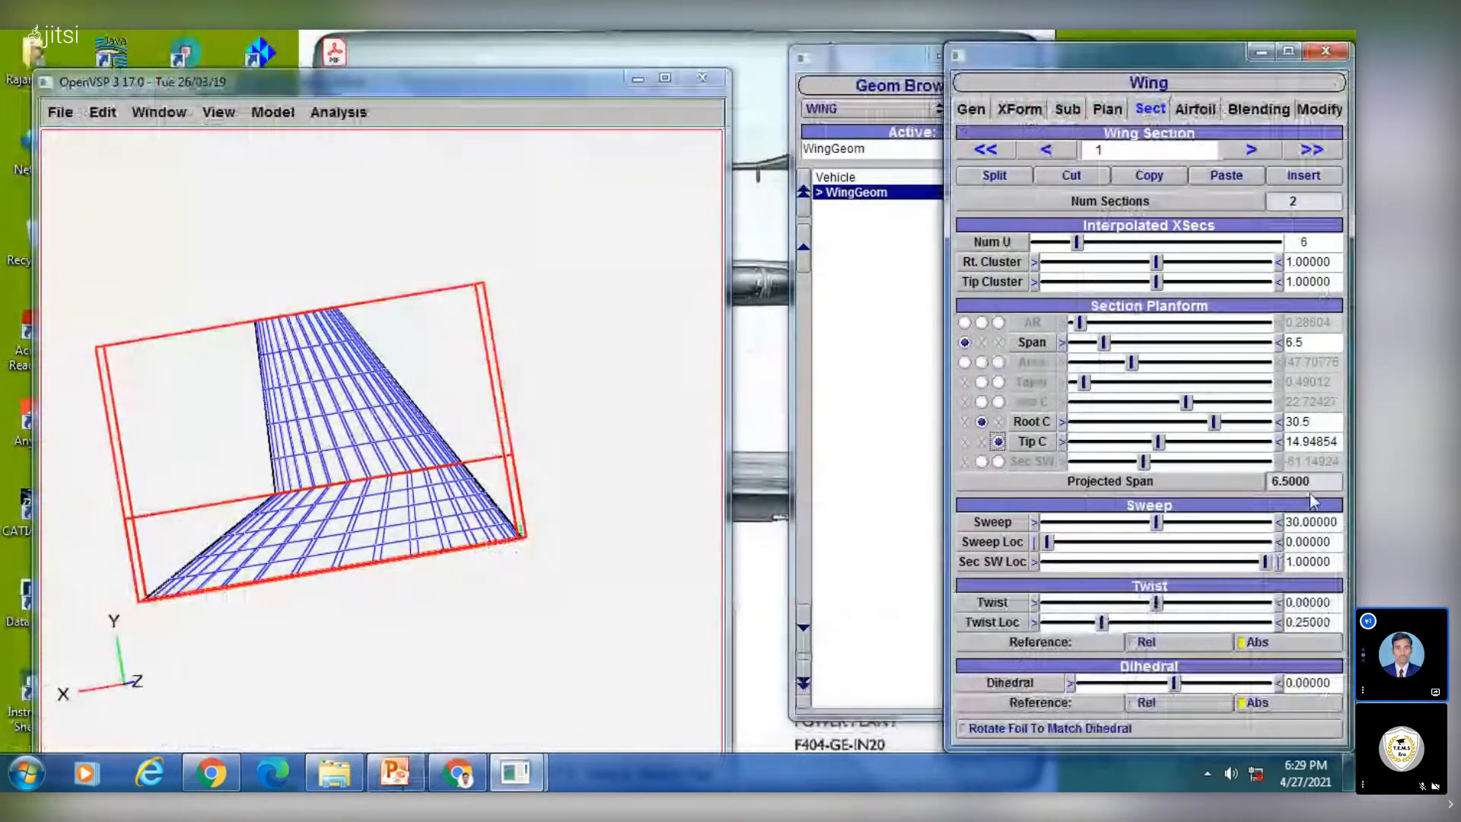
{"action": "left_click", "coordinate": [396, 773]}
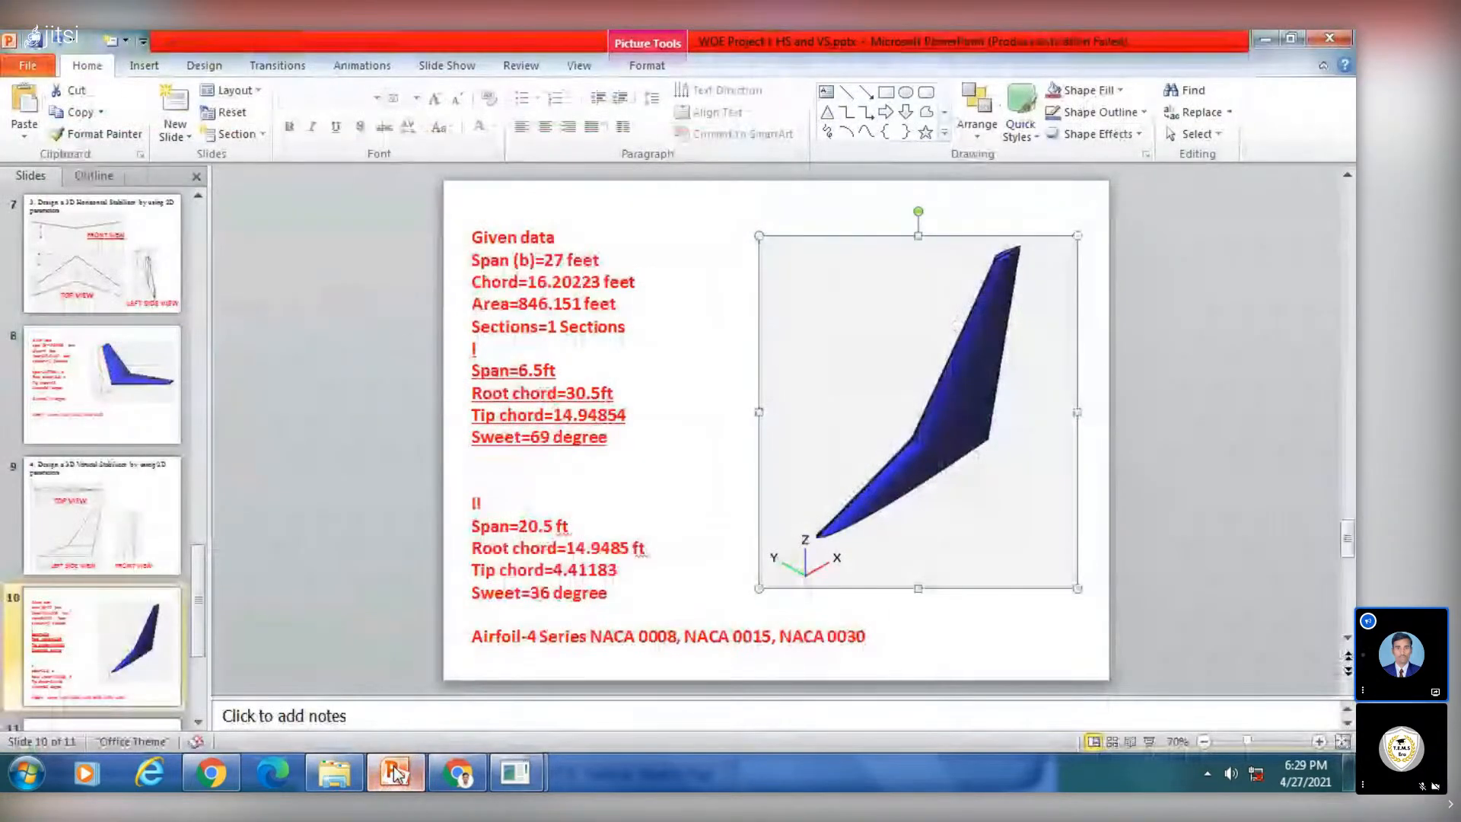
{"action": "left_click", "coordinate": [395, 773]}
{"action": "double_click", "coordinate": [1310, 522]}
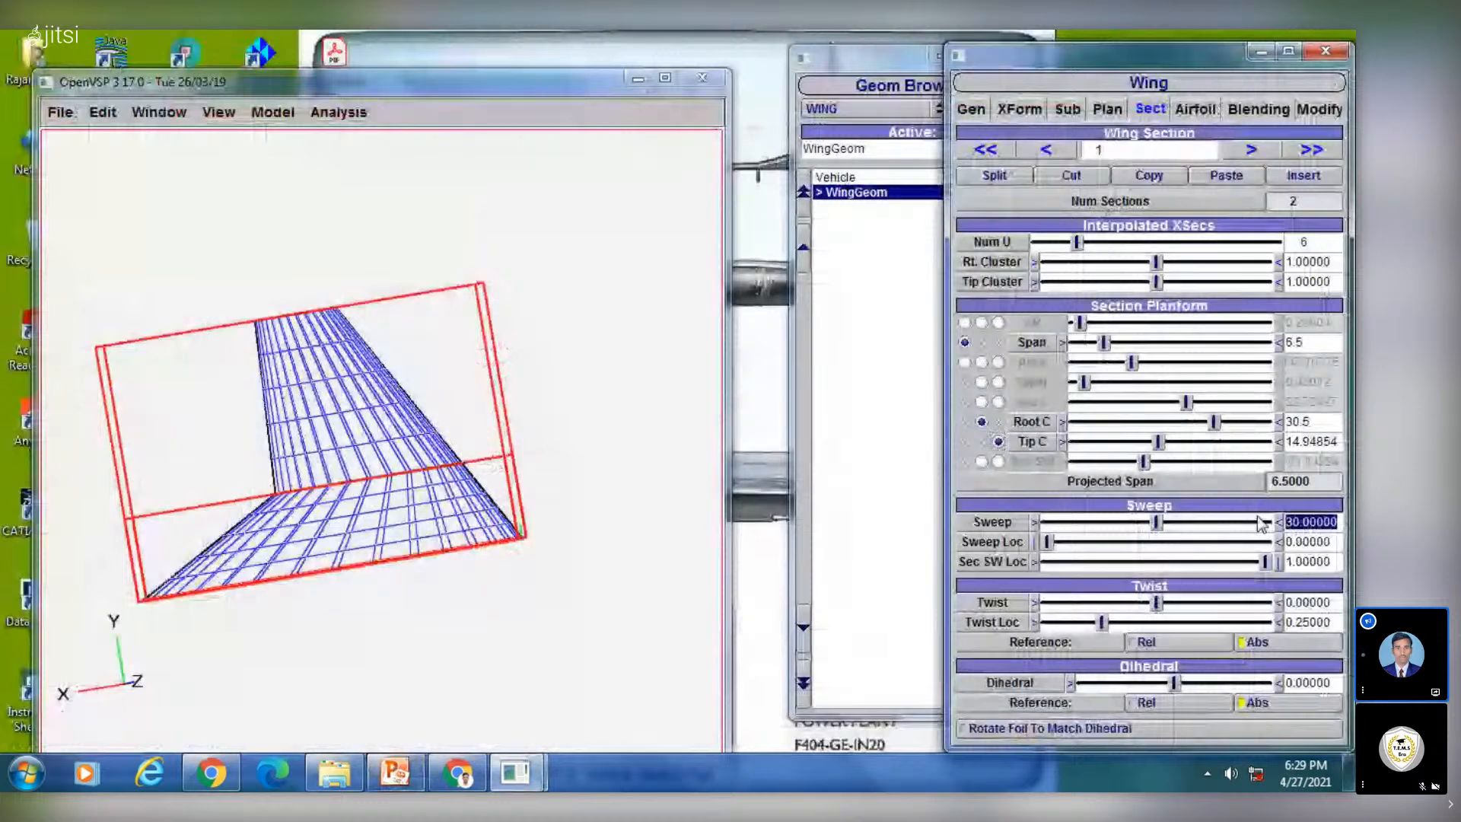
{"action": "type", "text": "69"}
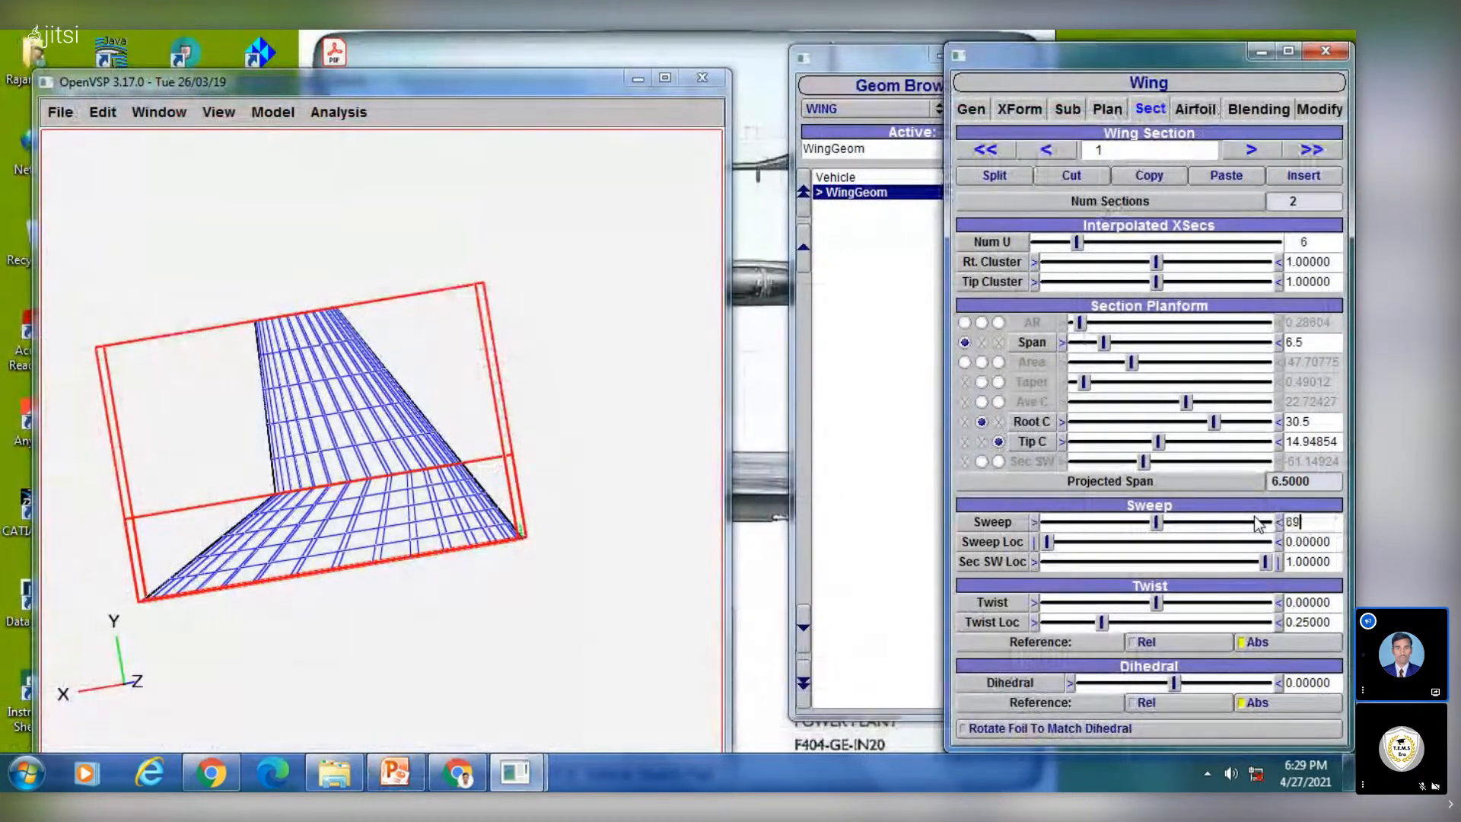
{"action": "key", "text": "Return"}
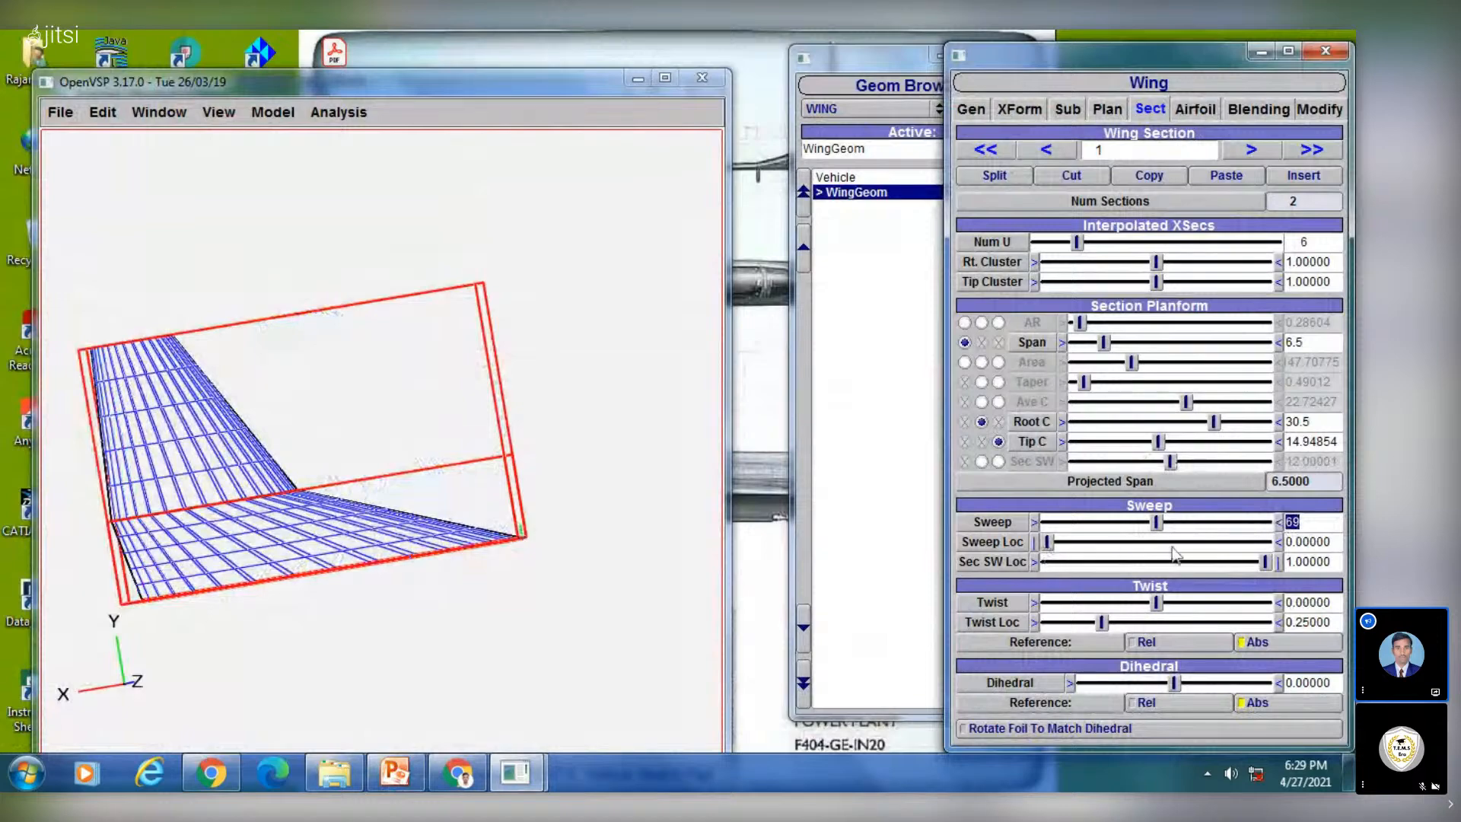
Switch to PowerPoint and apply a text shadow to the section II data on slide 10
{"action": "left_click", "coordinate": [393, 774]}
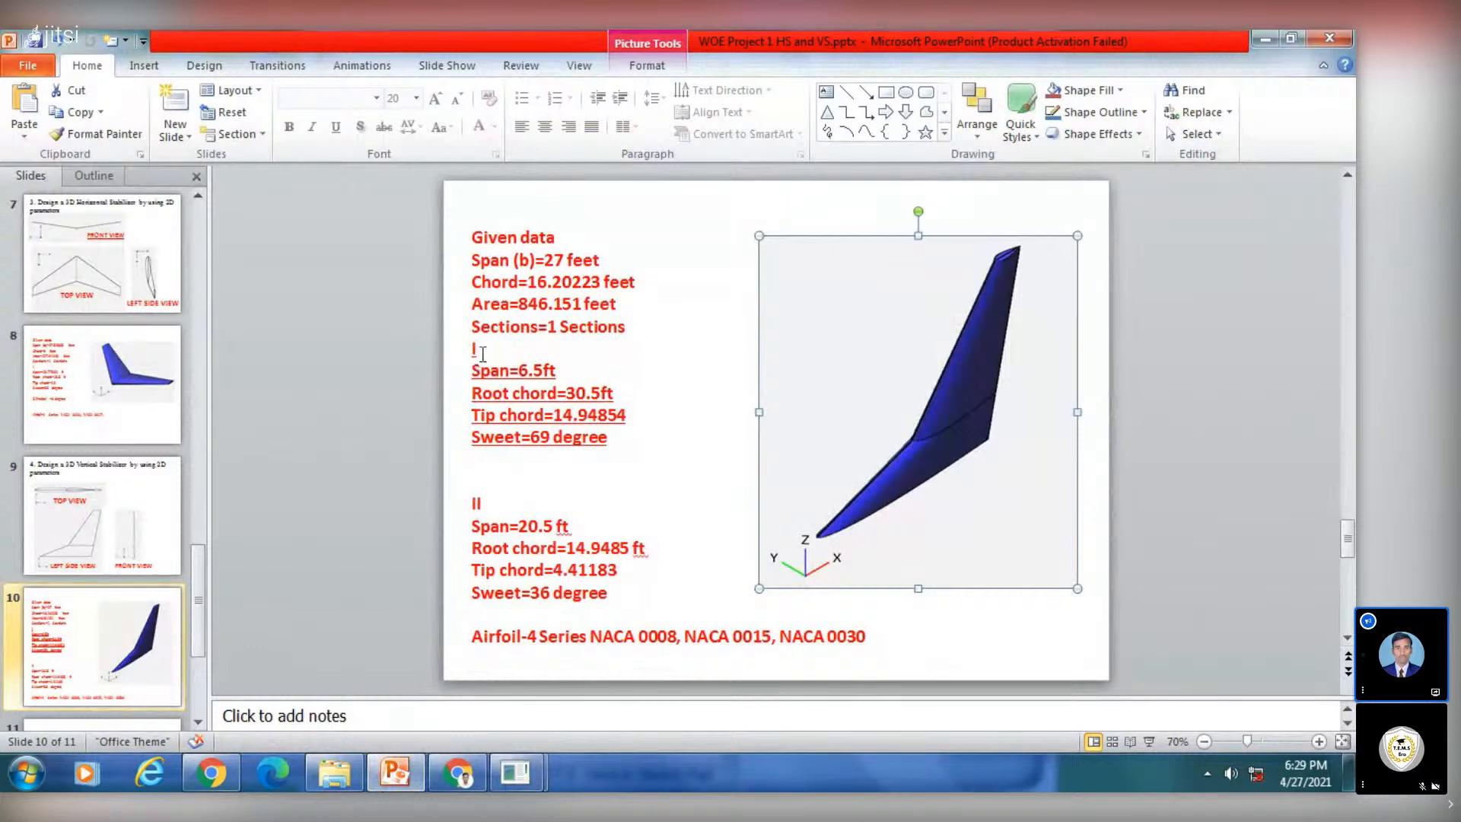
{"action": "left_click_drag", "start_coordinate": [472, 348], "coordinate": [621, 445]}
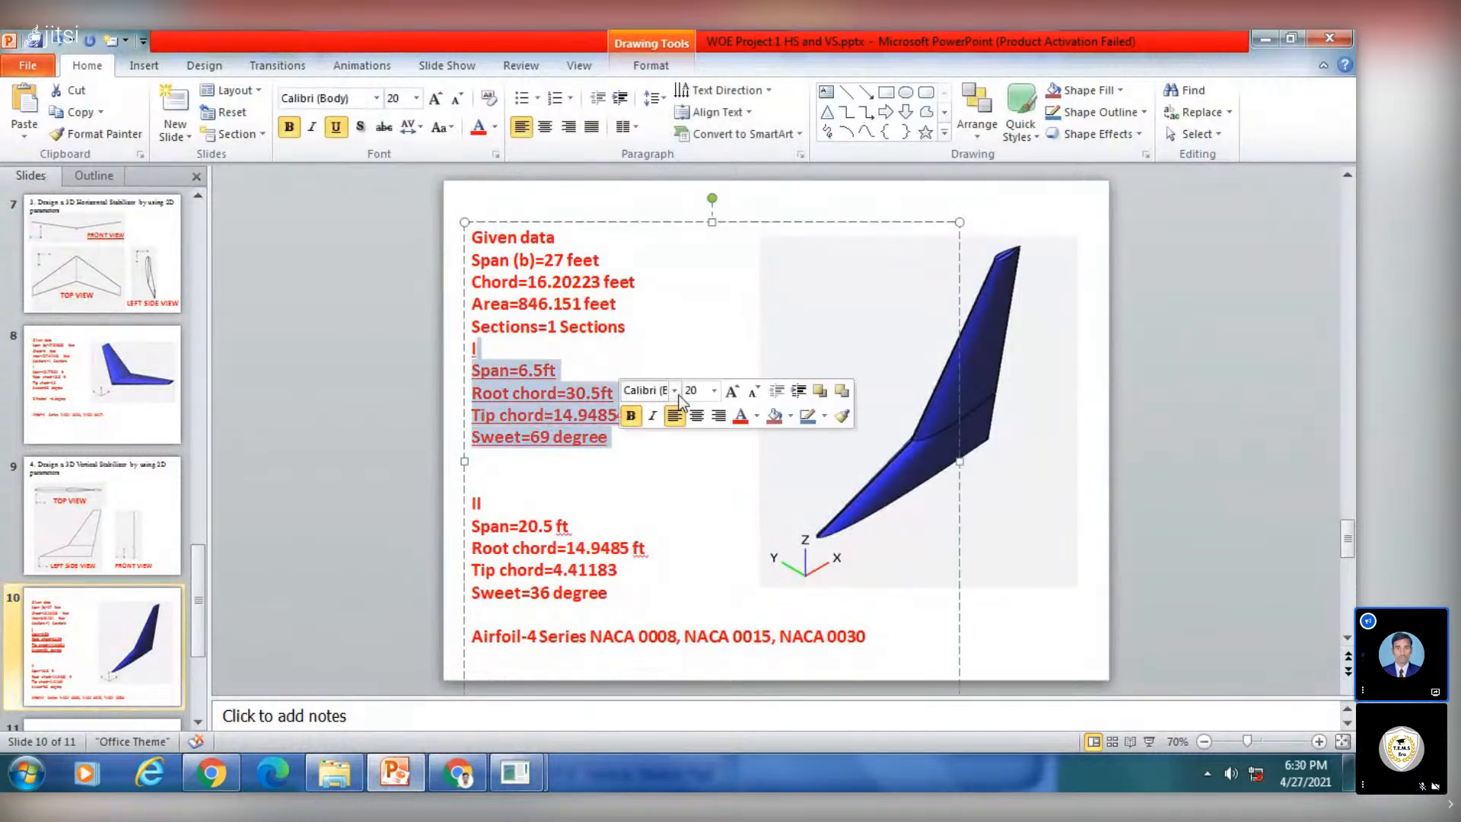
{"action": "left_click", "coordinate": [641, 352]}
{"action": "left_click_drag", "start_coordinate": [472, 499], "coordinate": [611, 598]}
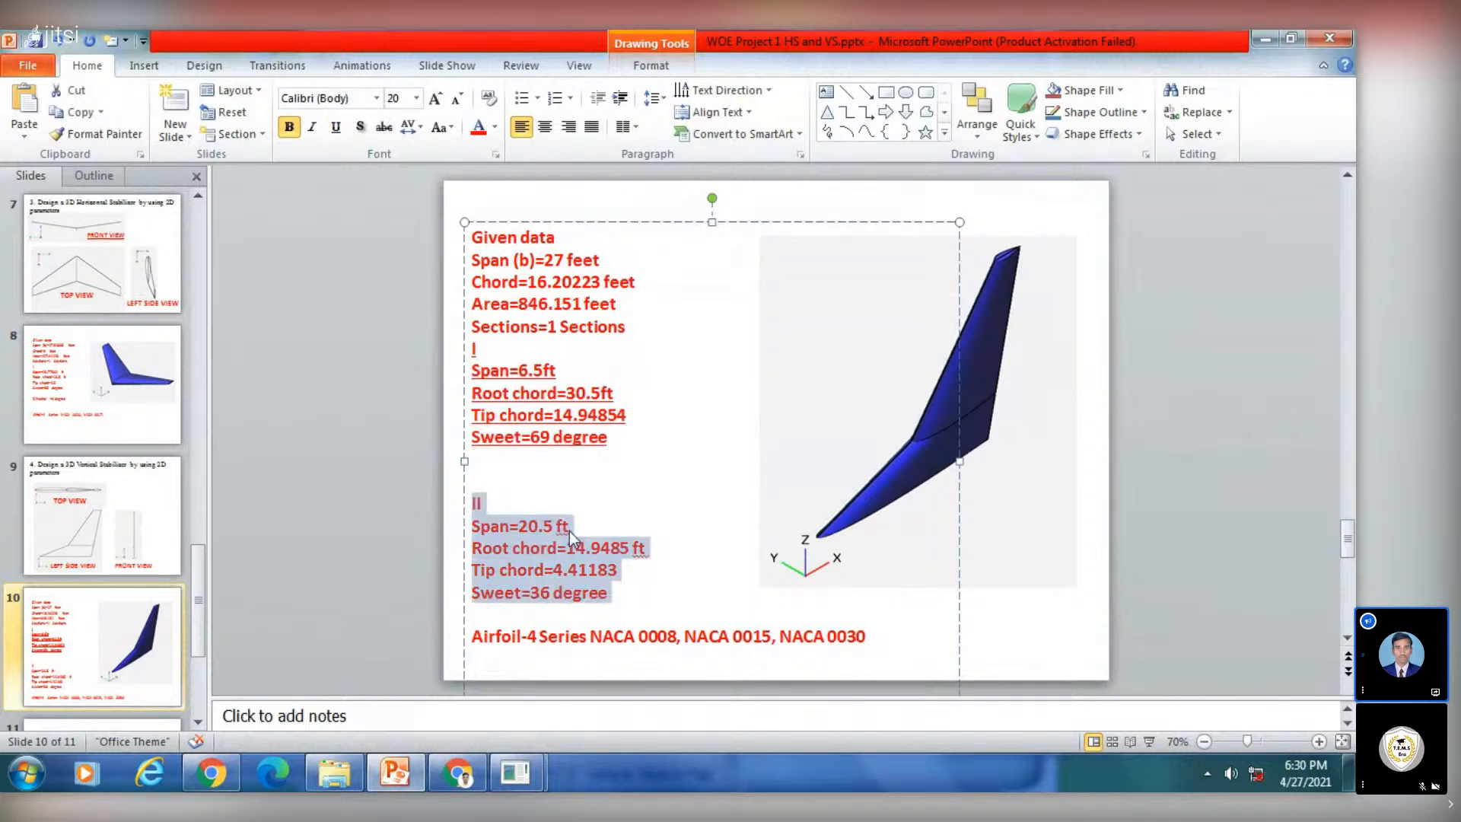
{"action": "left_click_drag", "start_coordinate": [473, 352], "coordinate": [608, 435]}
{"action": "left_click_drag", "start_coordinate": [613, 594], "coordinate": [469, 511]}
{"action": "left_click", "coordinate": [360, 126]}
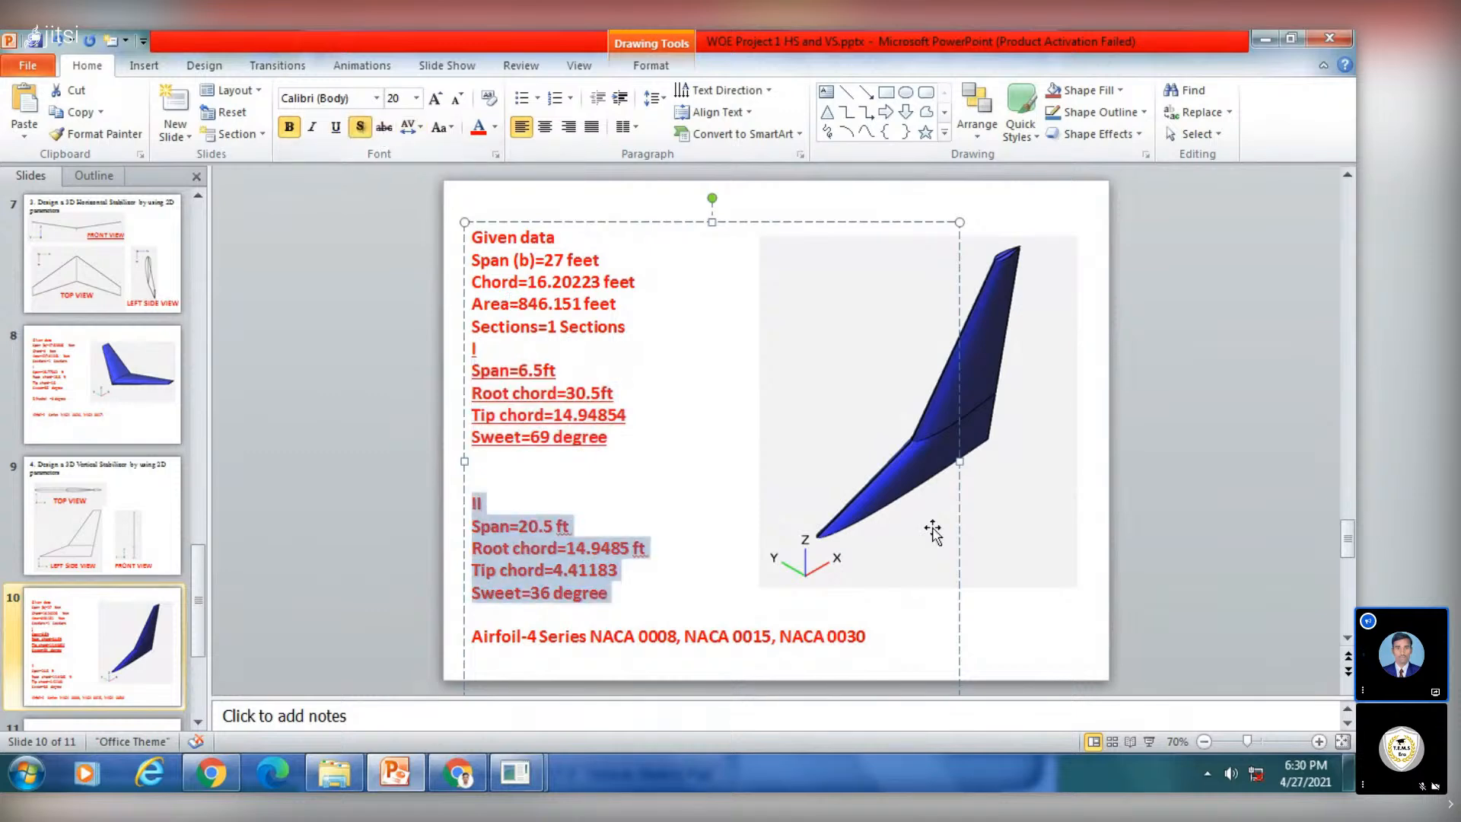
Switch to OpenVSP and set the span of wing section 2 to 20.5, taking the value from slide 10 in PowerPoint
{"action": "left_click", "coordinate": [393, 770]}
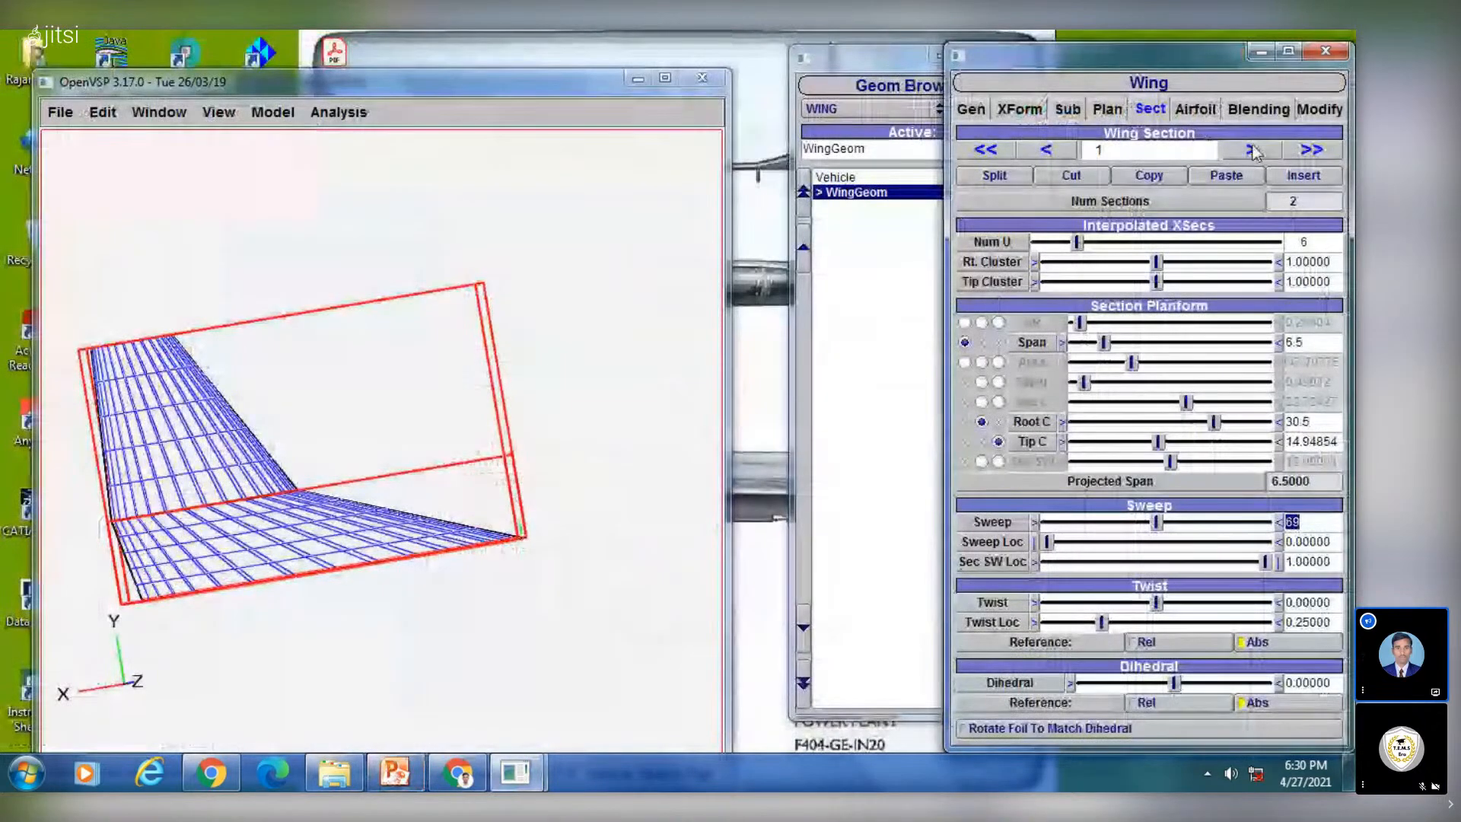
{"action": "left_click", "coordinate": [1251, 150]}
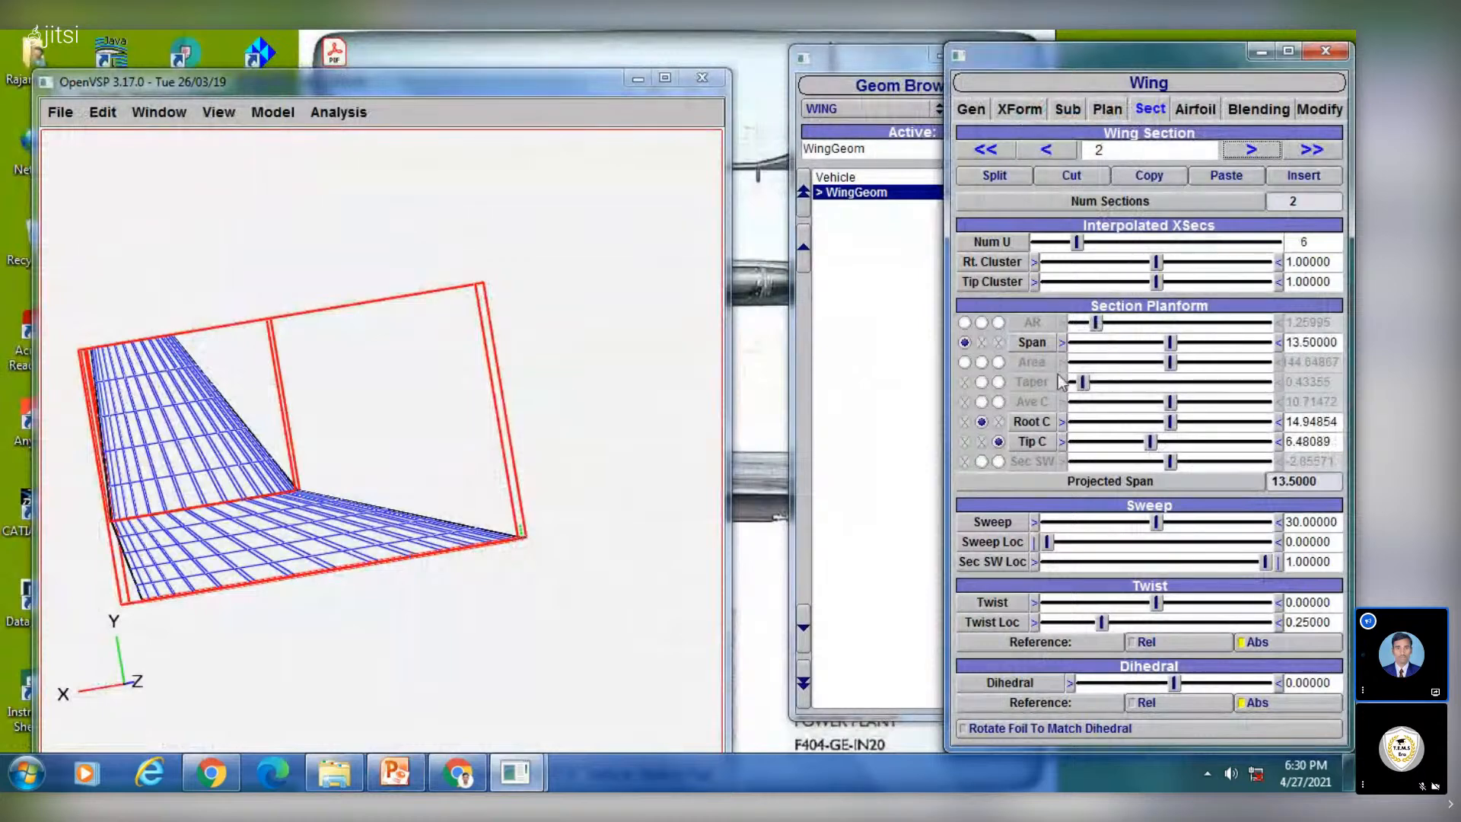
{"action": "left_click", "coordinate": [408, 773]}
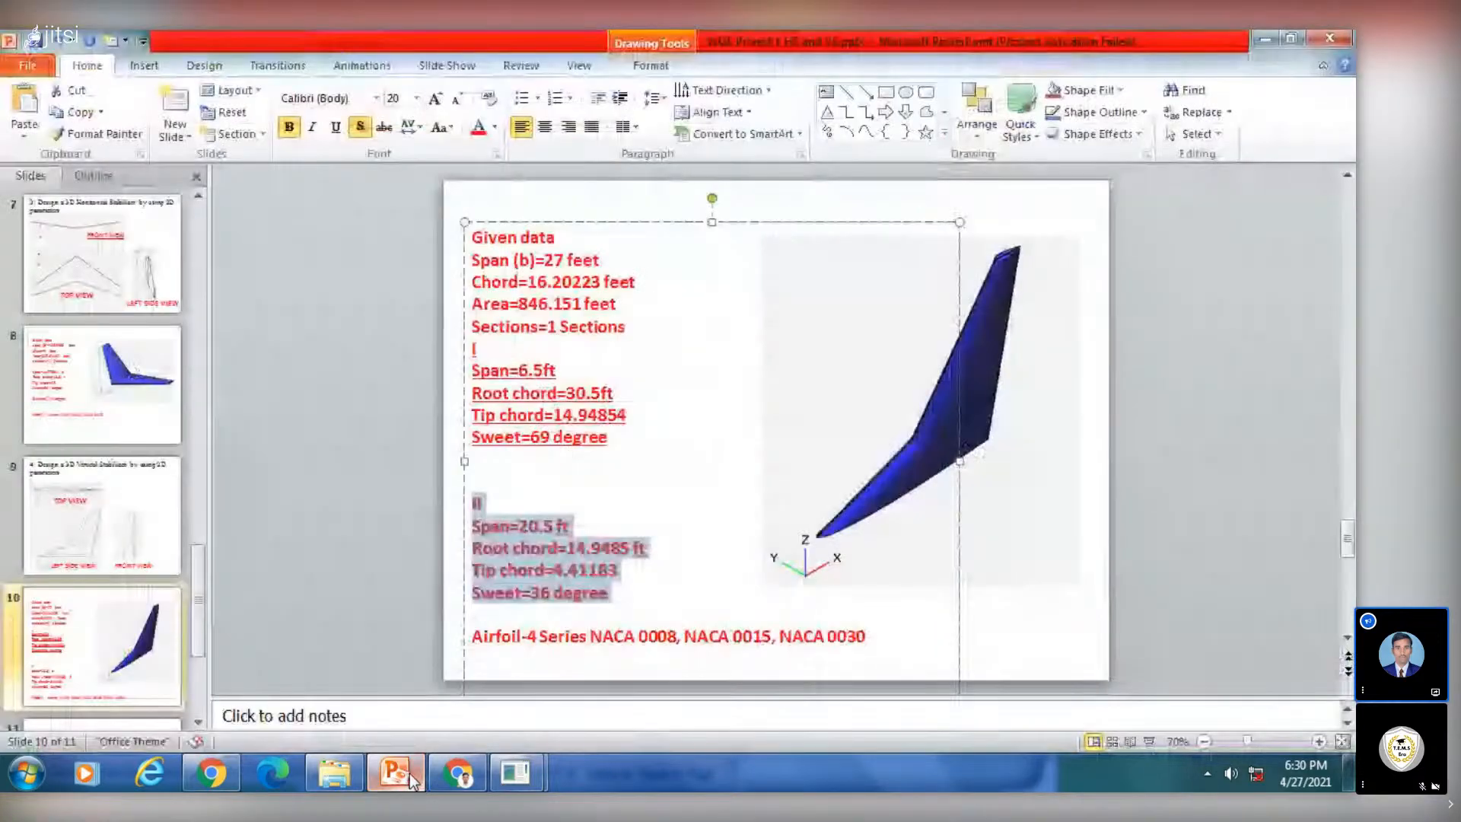
{"action": "left_click", "coordinate": [409, 773]}
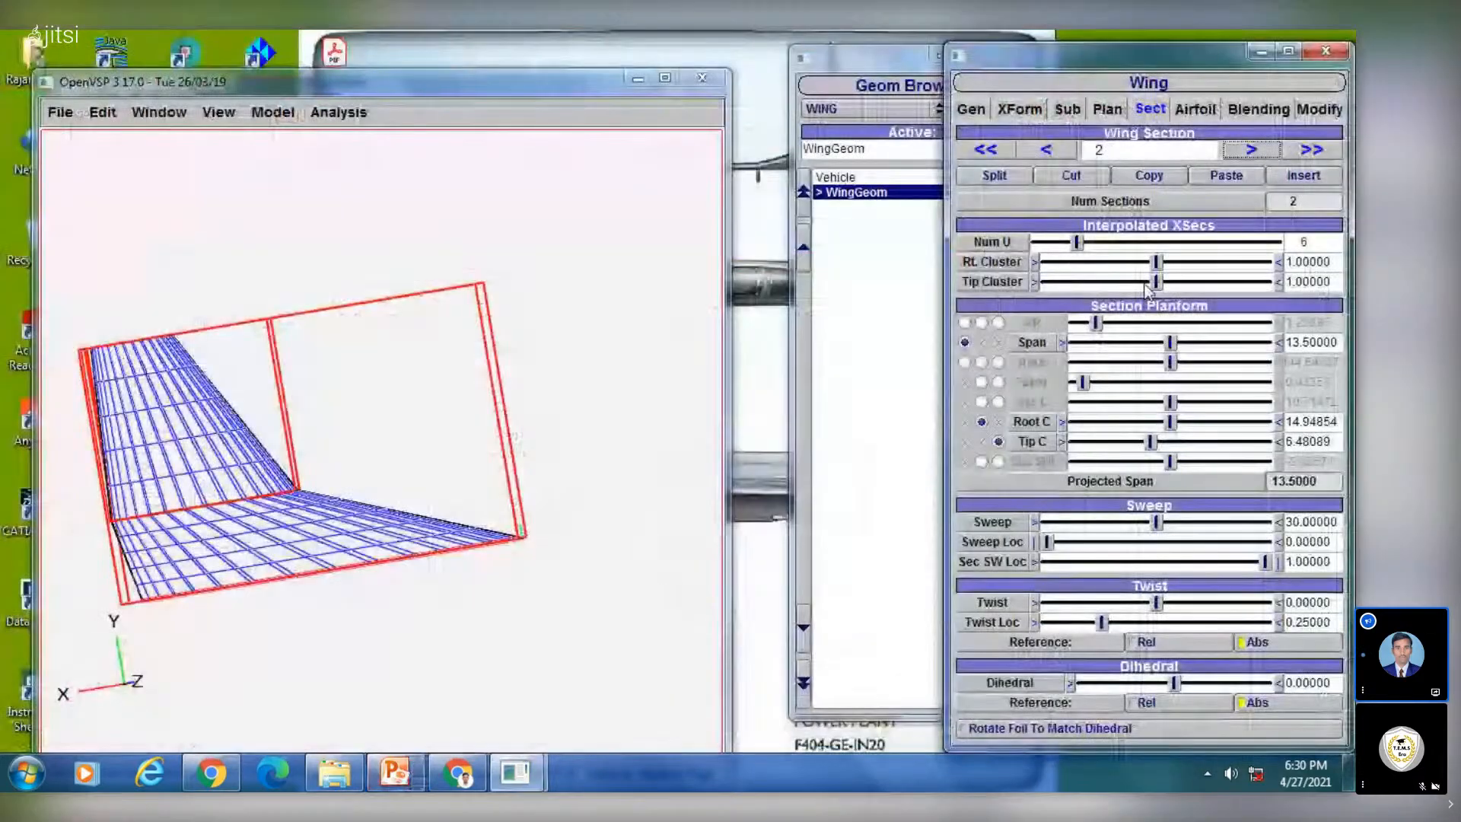
{"action": "left_click_drag", "start_coordinate": [1340, 346], "coordinate": [1263, 349]}
{"action": "type", "text": "20.5"}
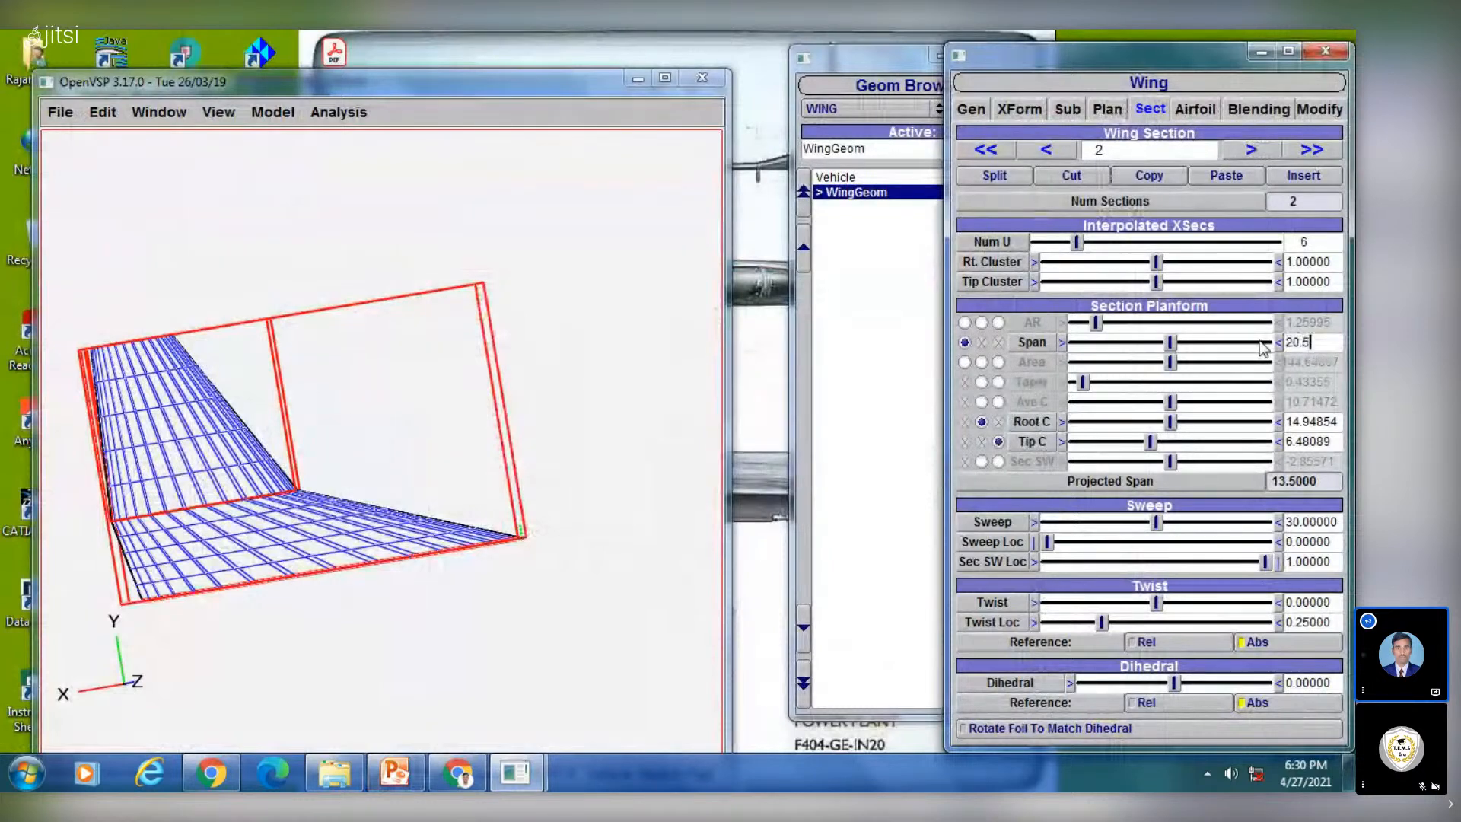
{"action": "key", "text": "Return"}
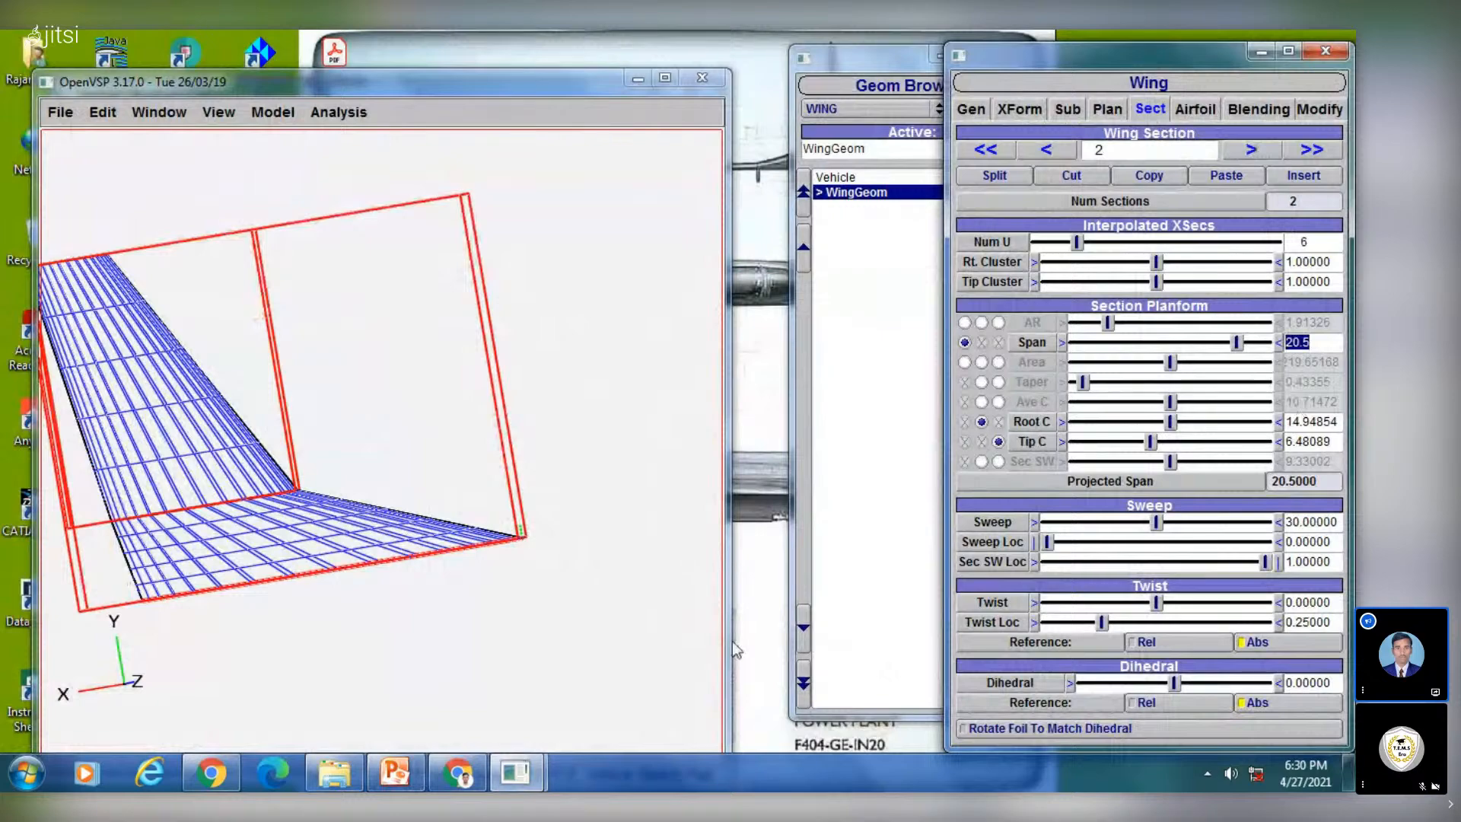
Set the tip chord of wing section 2 to 4.41183, taking the value from slide 10 in PowerPoint
{"action": "left_click", "coordinate": [395, 773]}
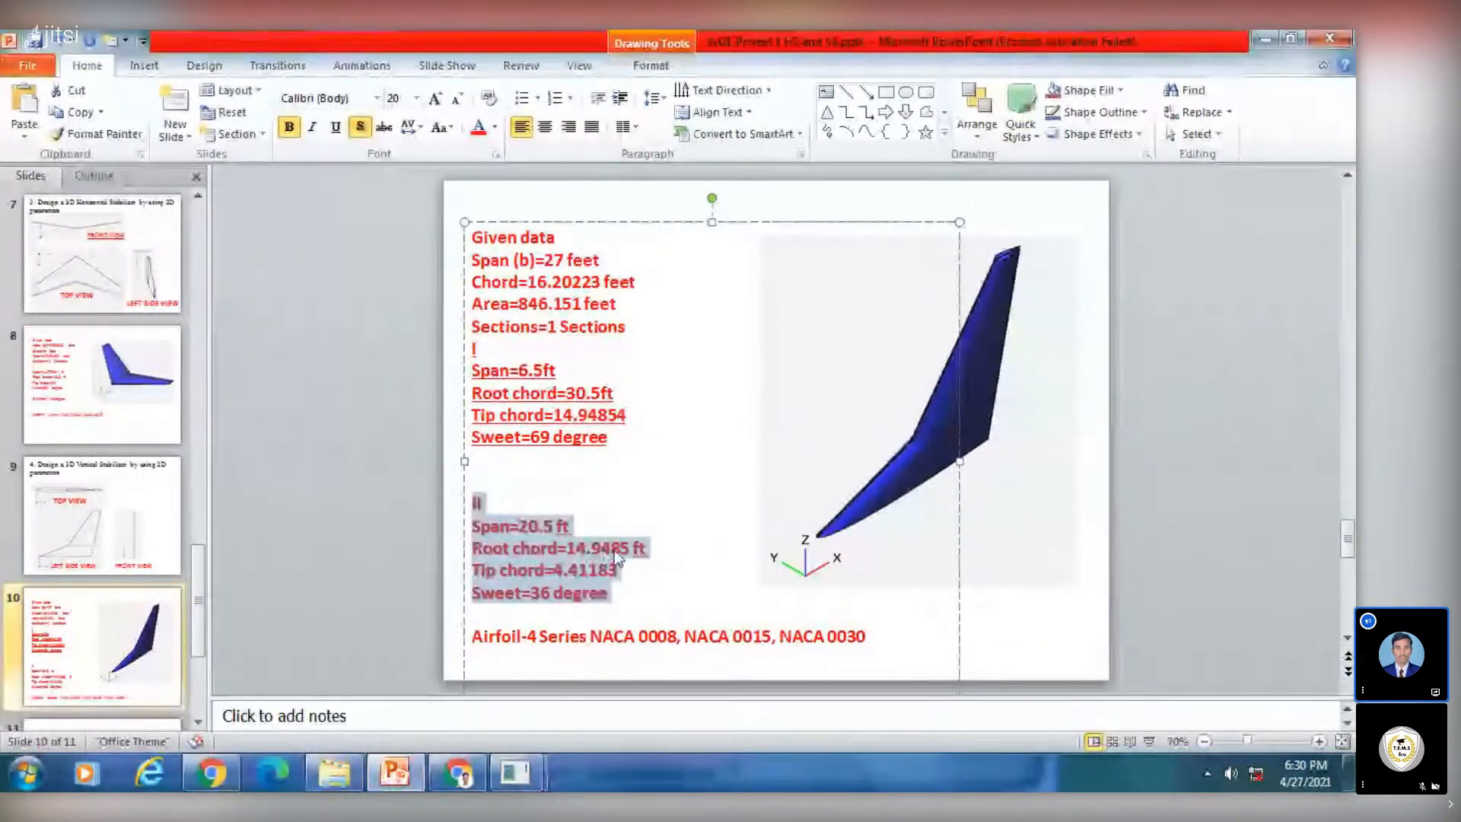
{"action": "left_click", "coordinate": [397, 772]}
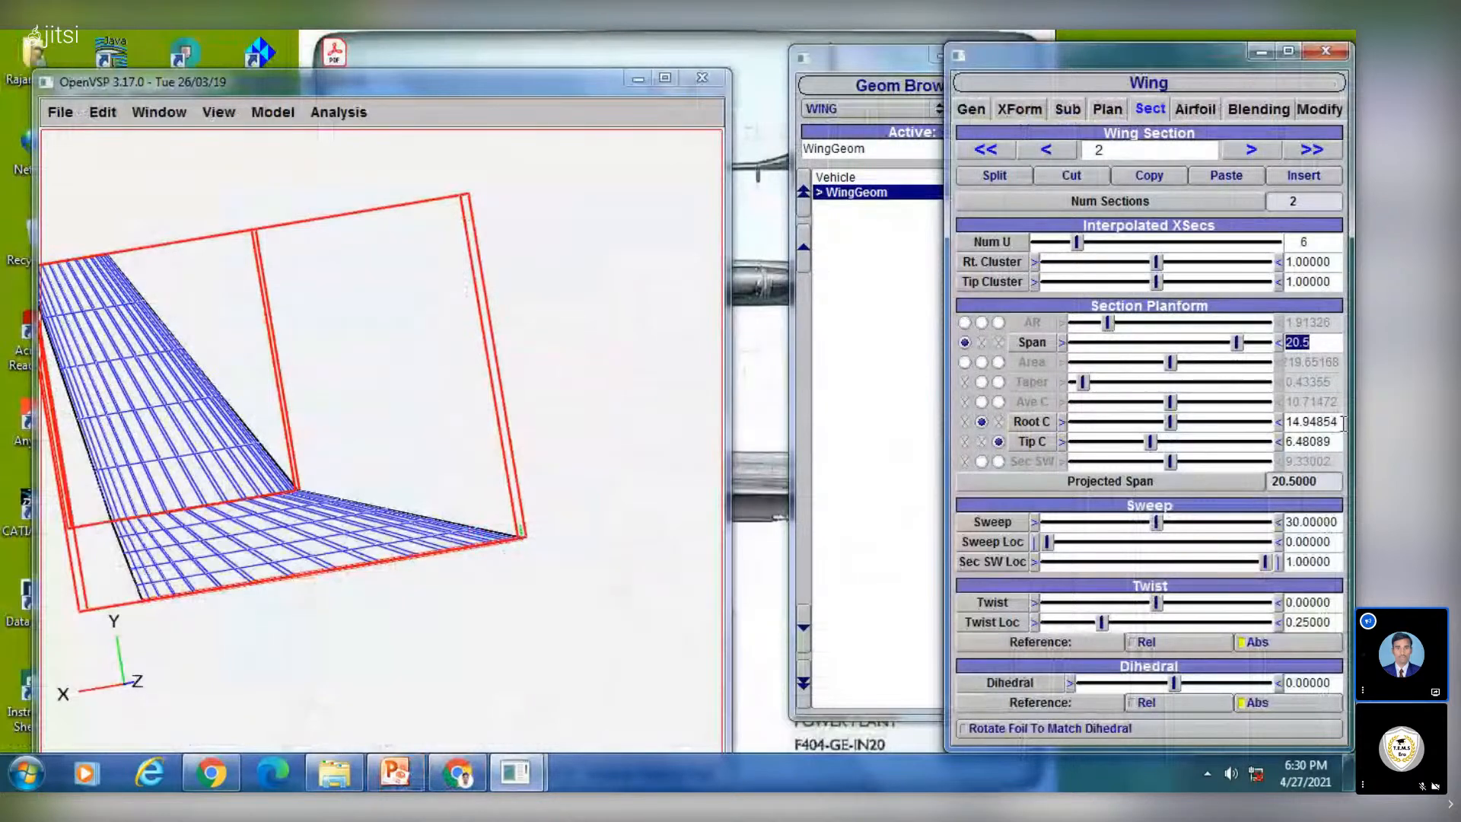
{"action": "left_click_drag", "start_coordinate": [1337, 442], "coordinate": [1244, 461]}
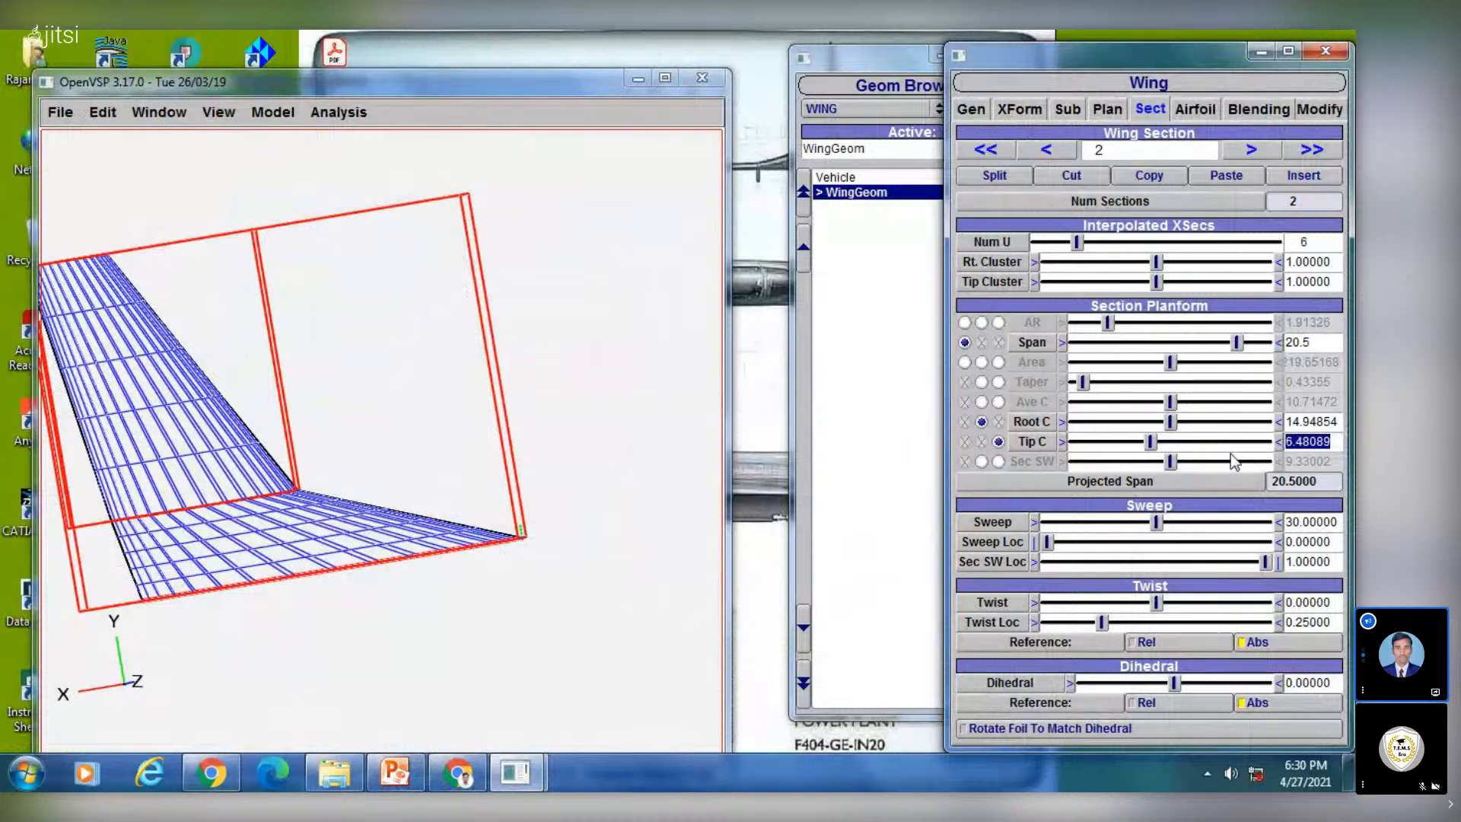
{"action": "left_click", "coordinate": [394, 773]}
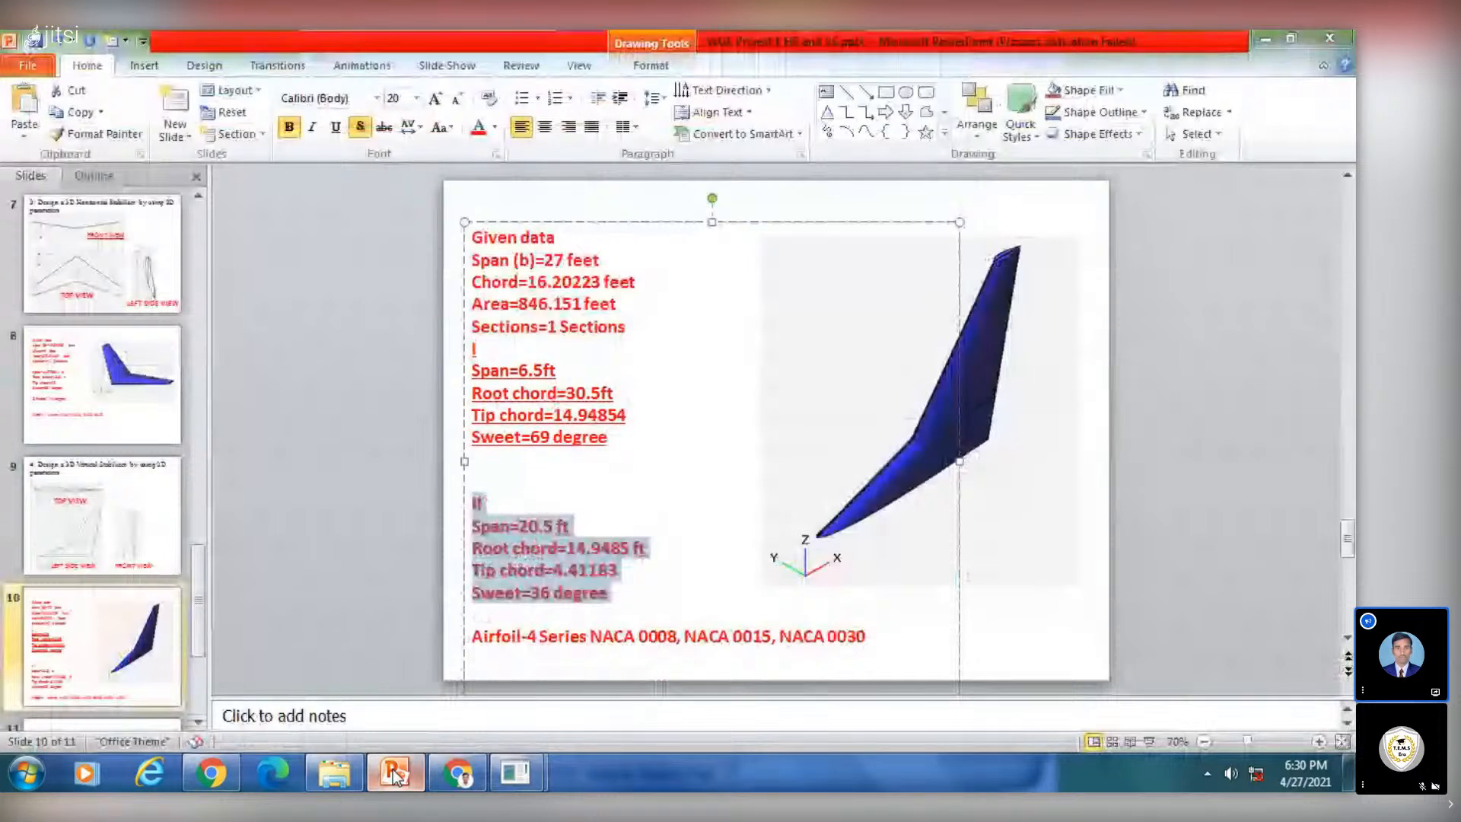
{"action": "left_click", "coordinate": [394, 773]}
{"action": "type", "text": "4"}
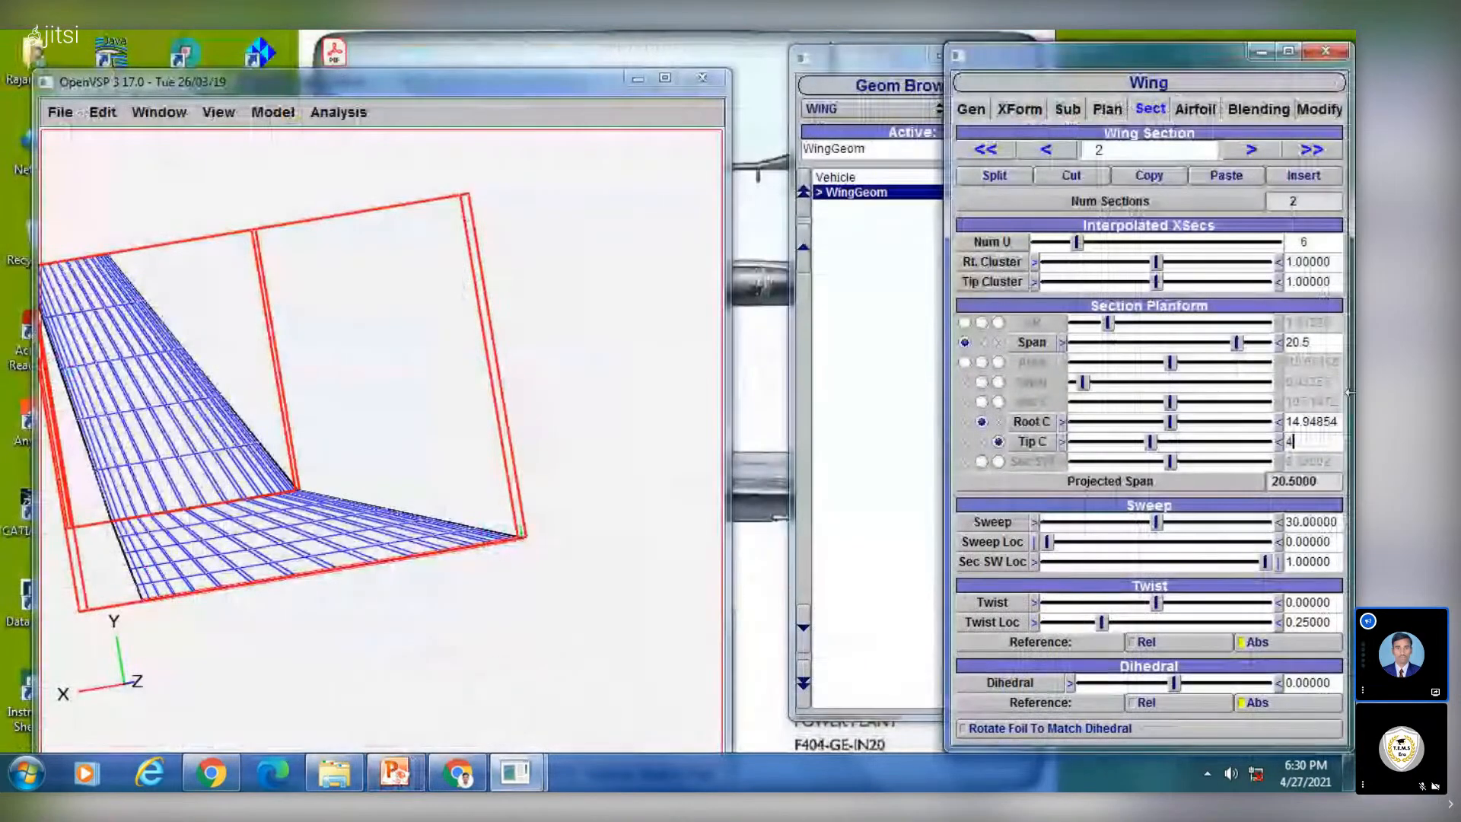
{"action": "type", "text": "."}
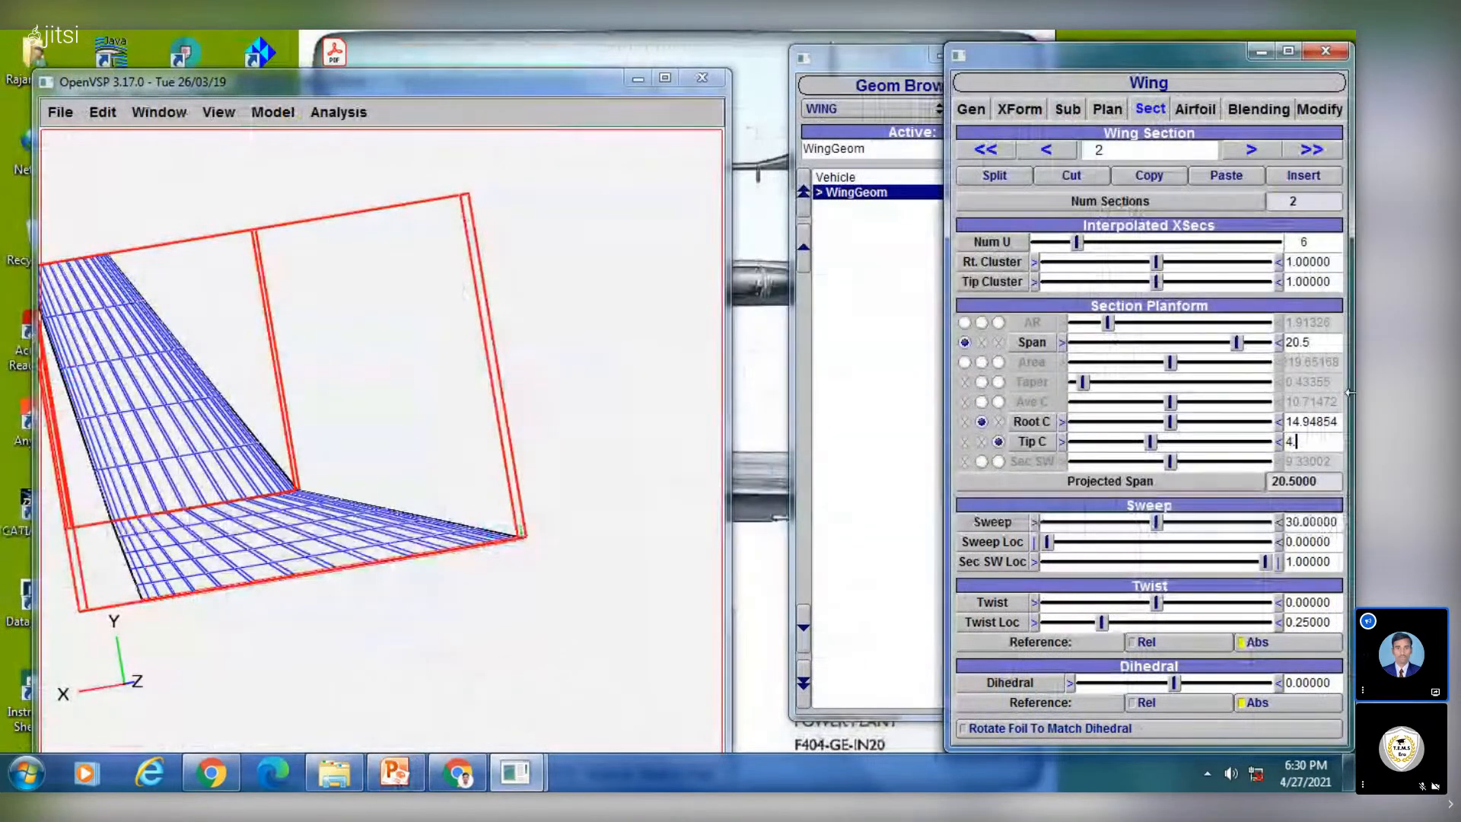
{"action": "type", "text": "411"}
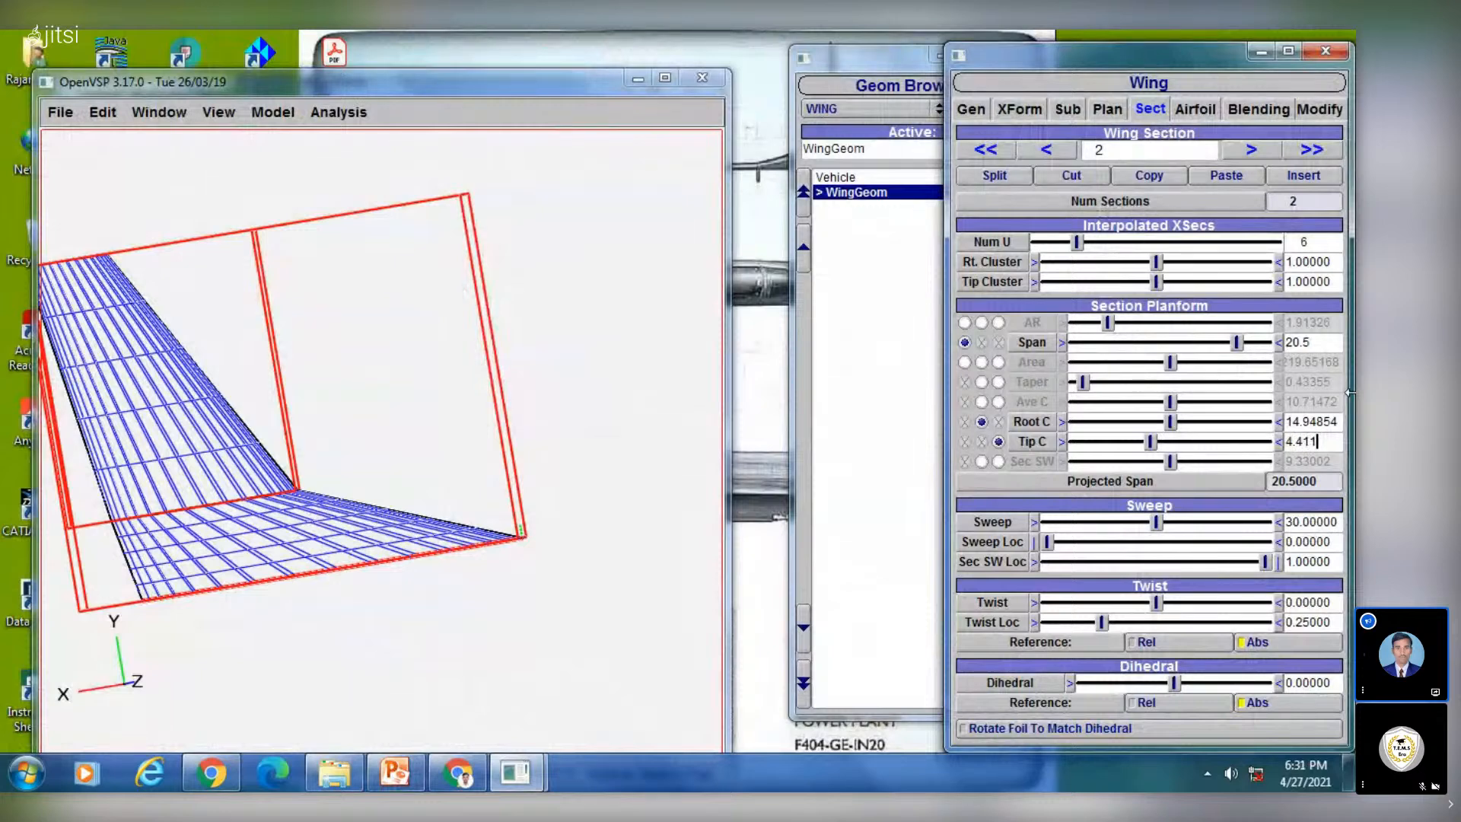
{"action": "type", "text": "83"}
{"action": "key", "text": "Return"}
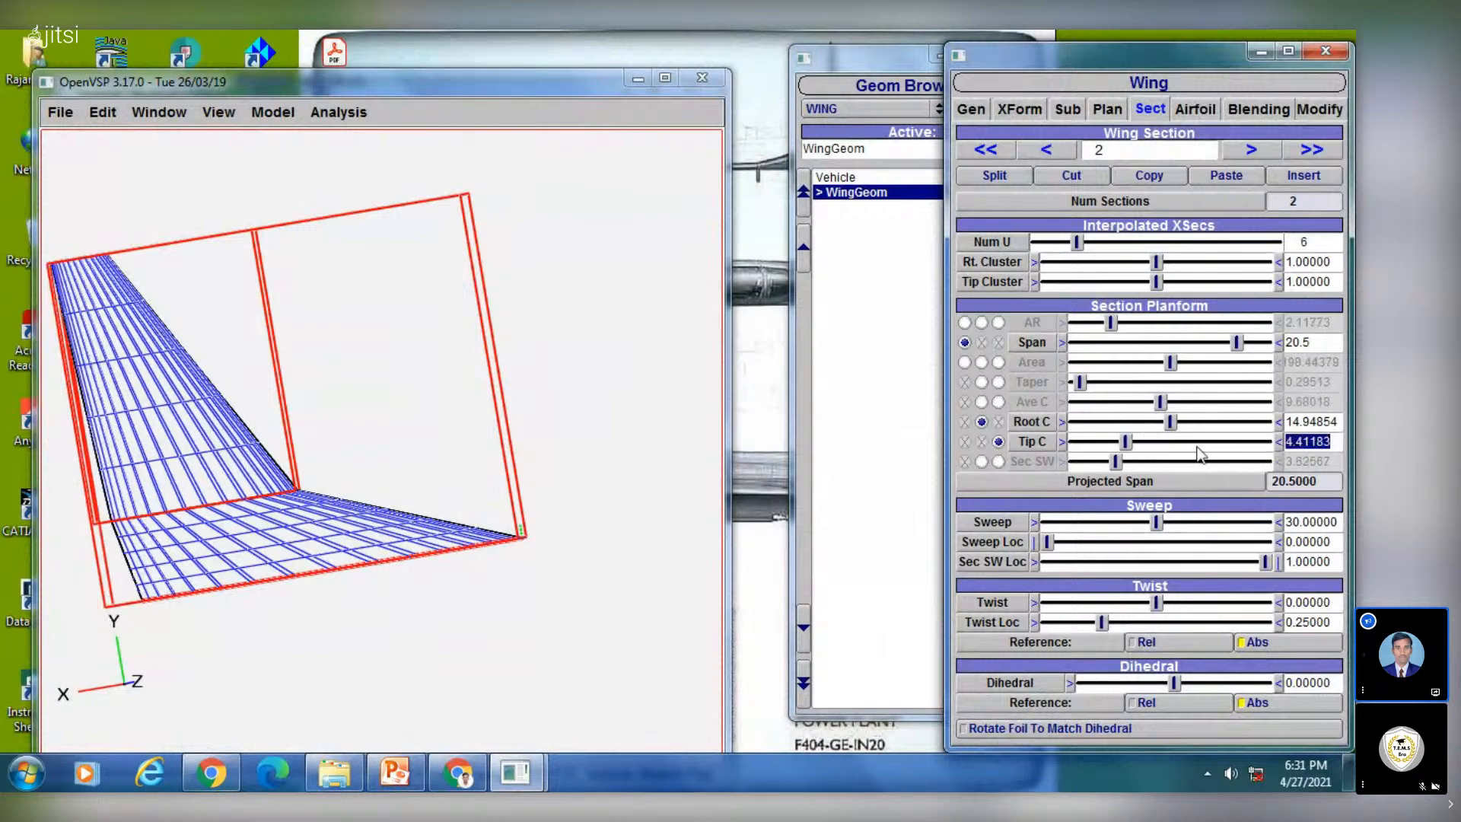
Set the sweep of wing section 2 to 36 degrees, taking the value from slide 10 in PowerPoint
{"action": "left_click", "coordinate": [394, 775]}
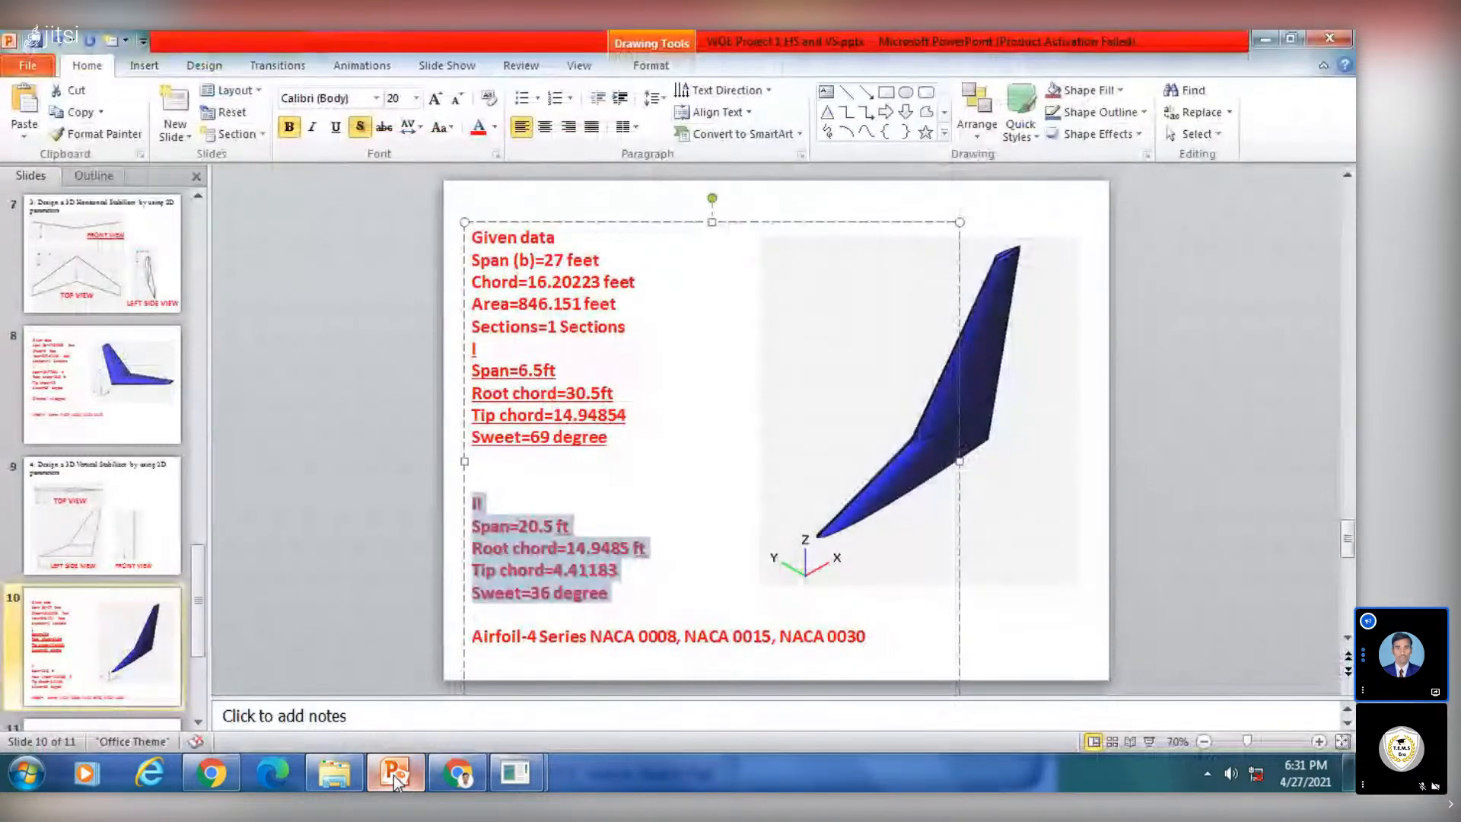
{"action": "left_click", "coordinate": [395, 774]}
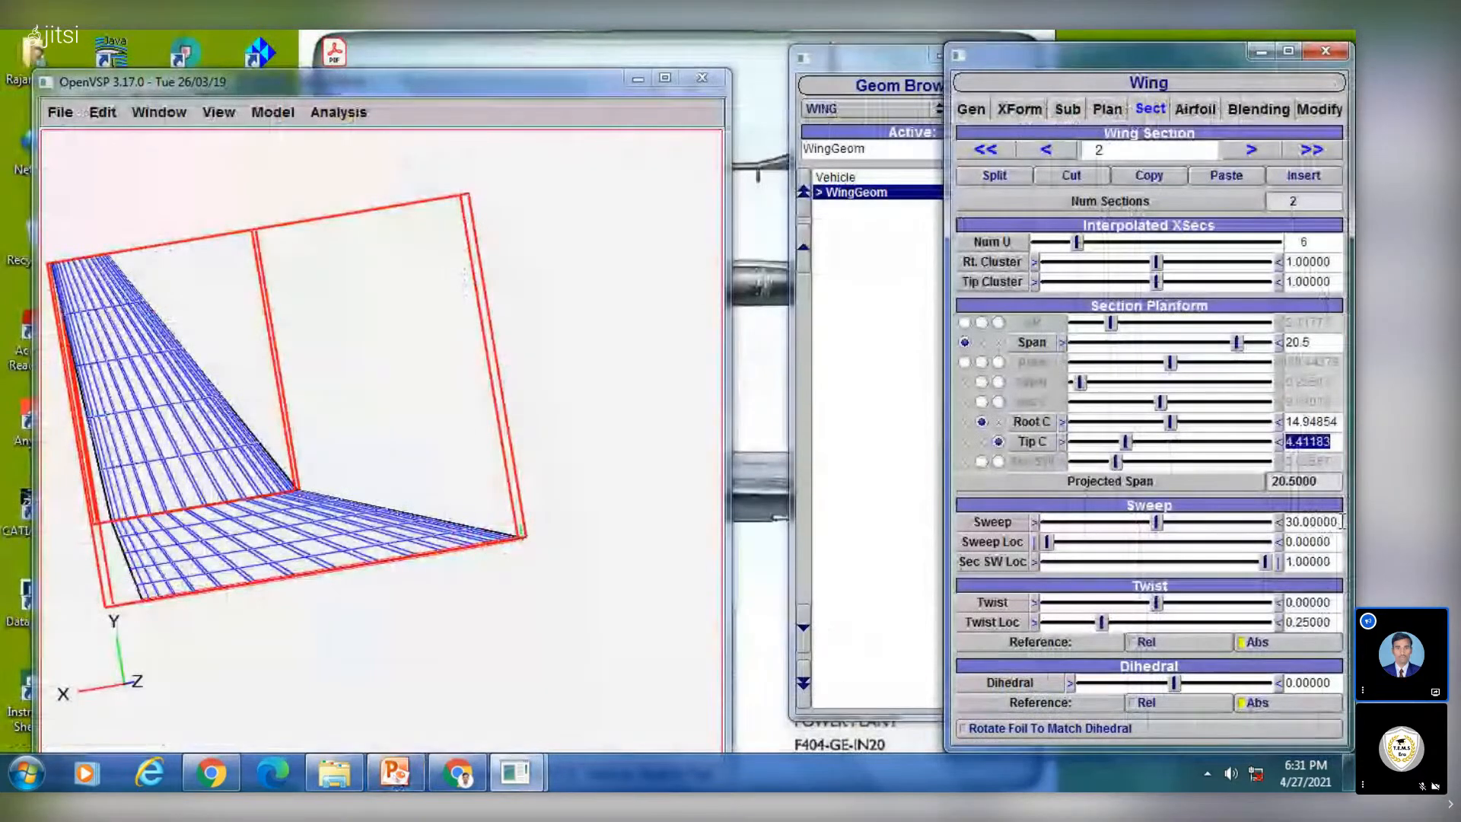
{"action": "double_click", "coordinate": [1293, 522]}
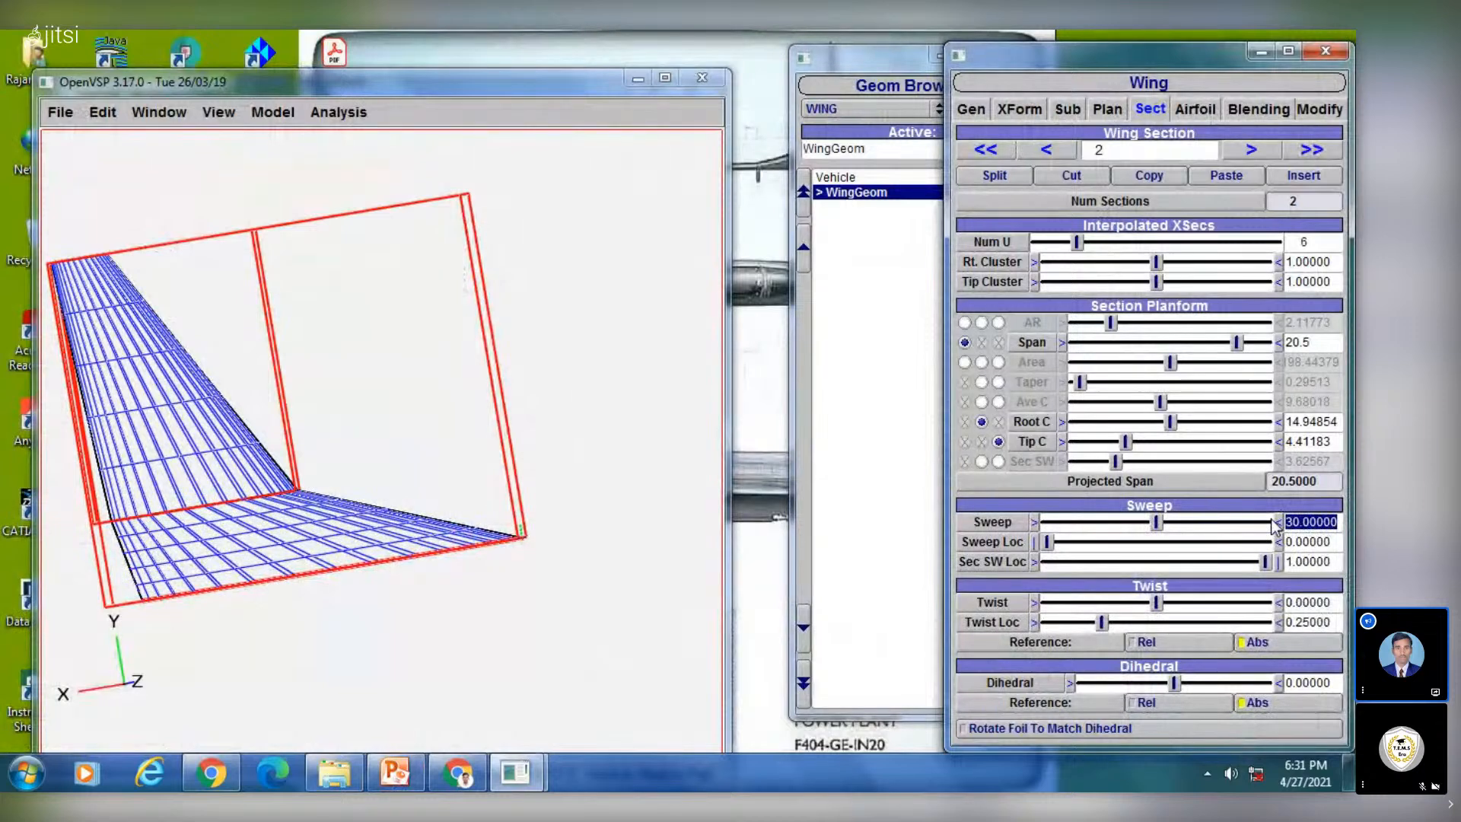
{"action": "type", "text": "36"}
{"action": "key", "text": "Return"}
{"action": "left_click_drag", "start_coordinate": [131, 366], "coordinate": [285, 472]}
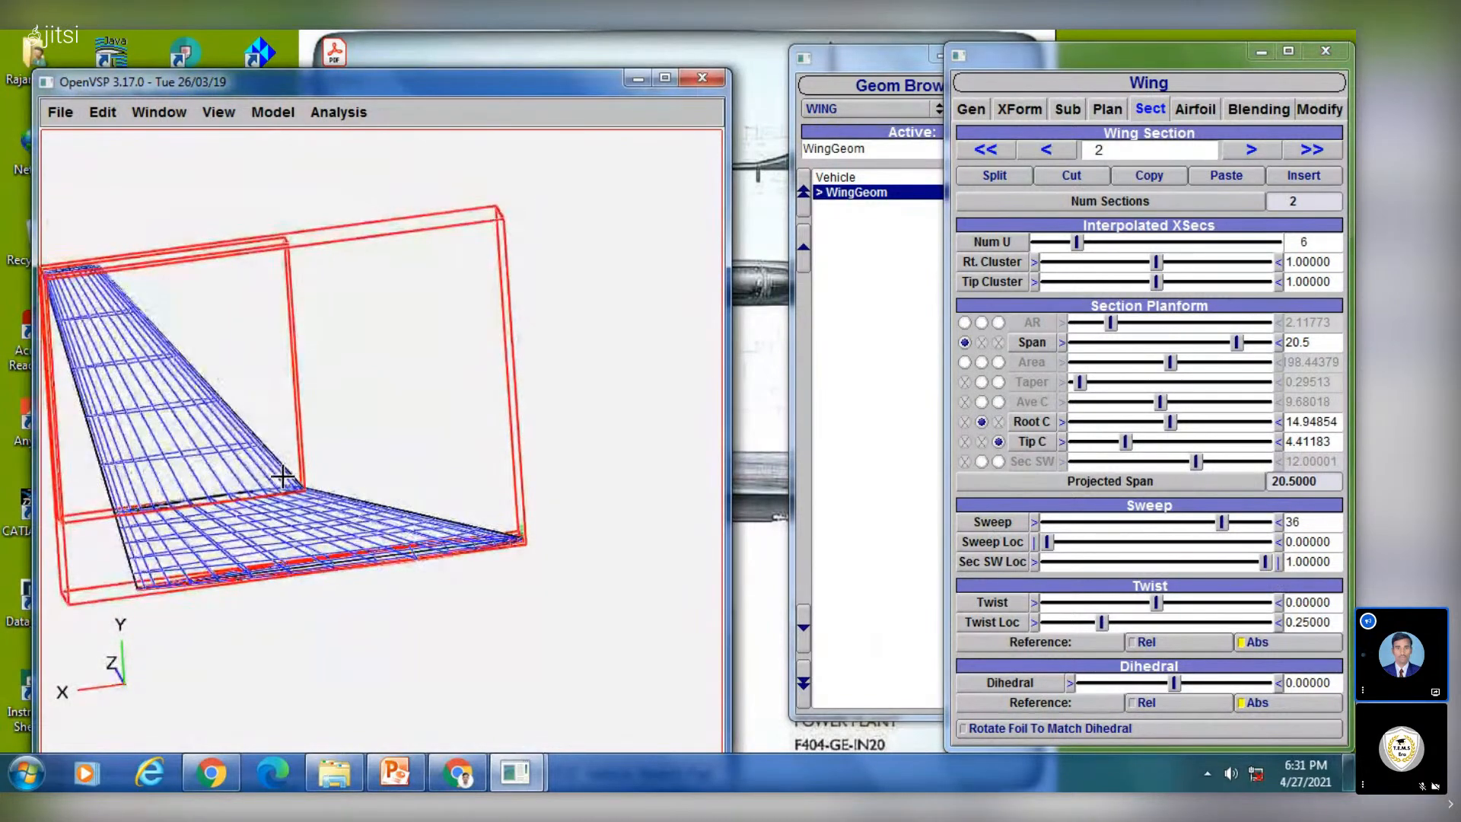
Check slide 10 in PowerPoint, then examine the airfoil settings of the wing's airfoil sections 0, 1 and 2 in OpenVSP
{"action": "left_click", "coordinate": [395, 772]}
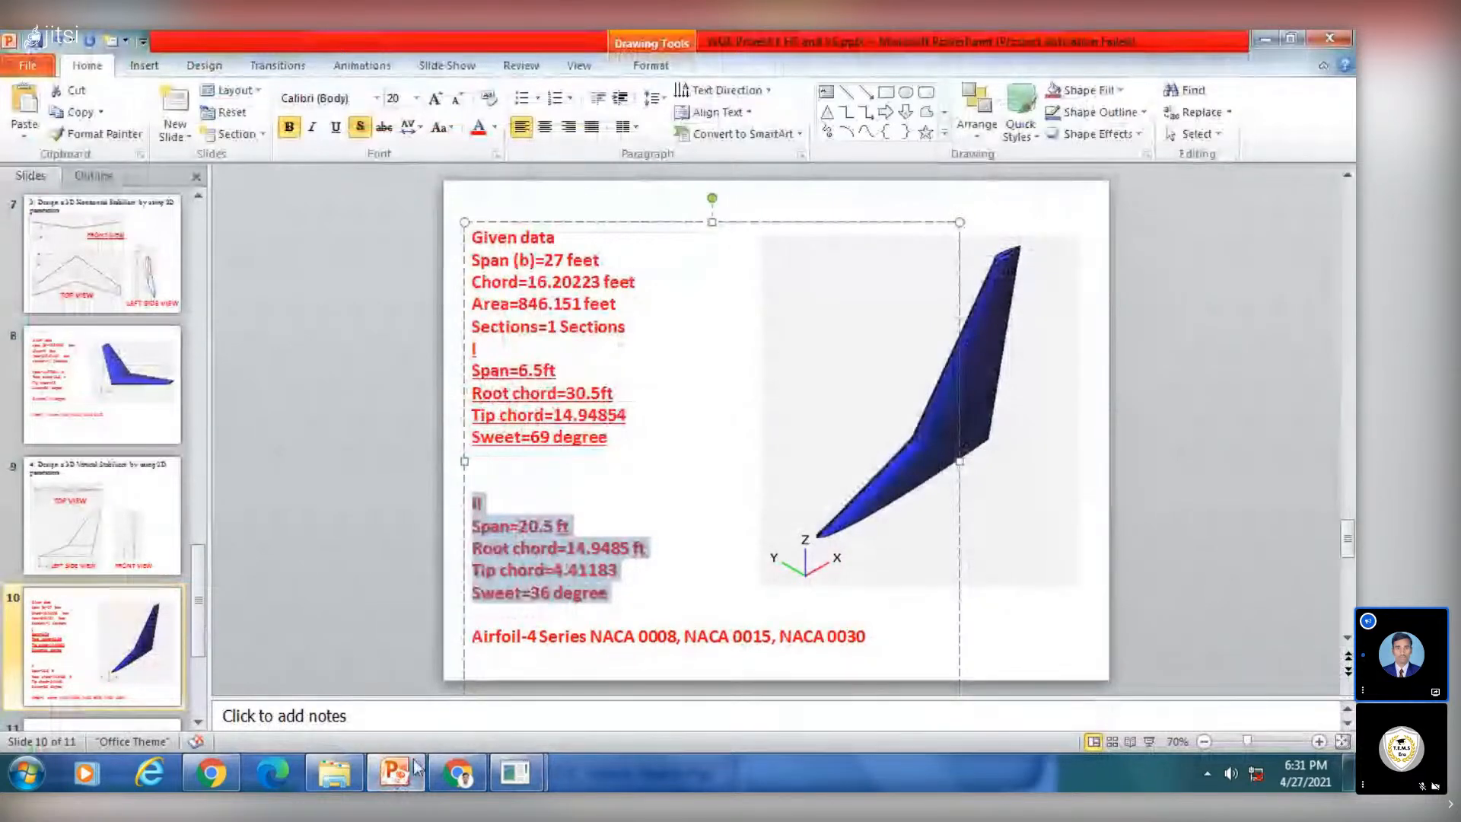
{"action": "left_click", "coordinate": [396, 772]}
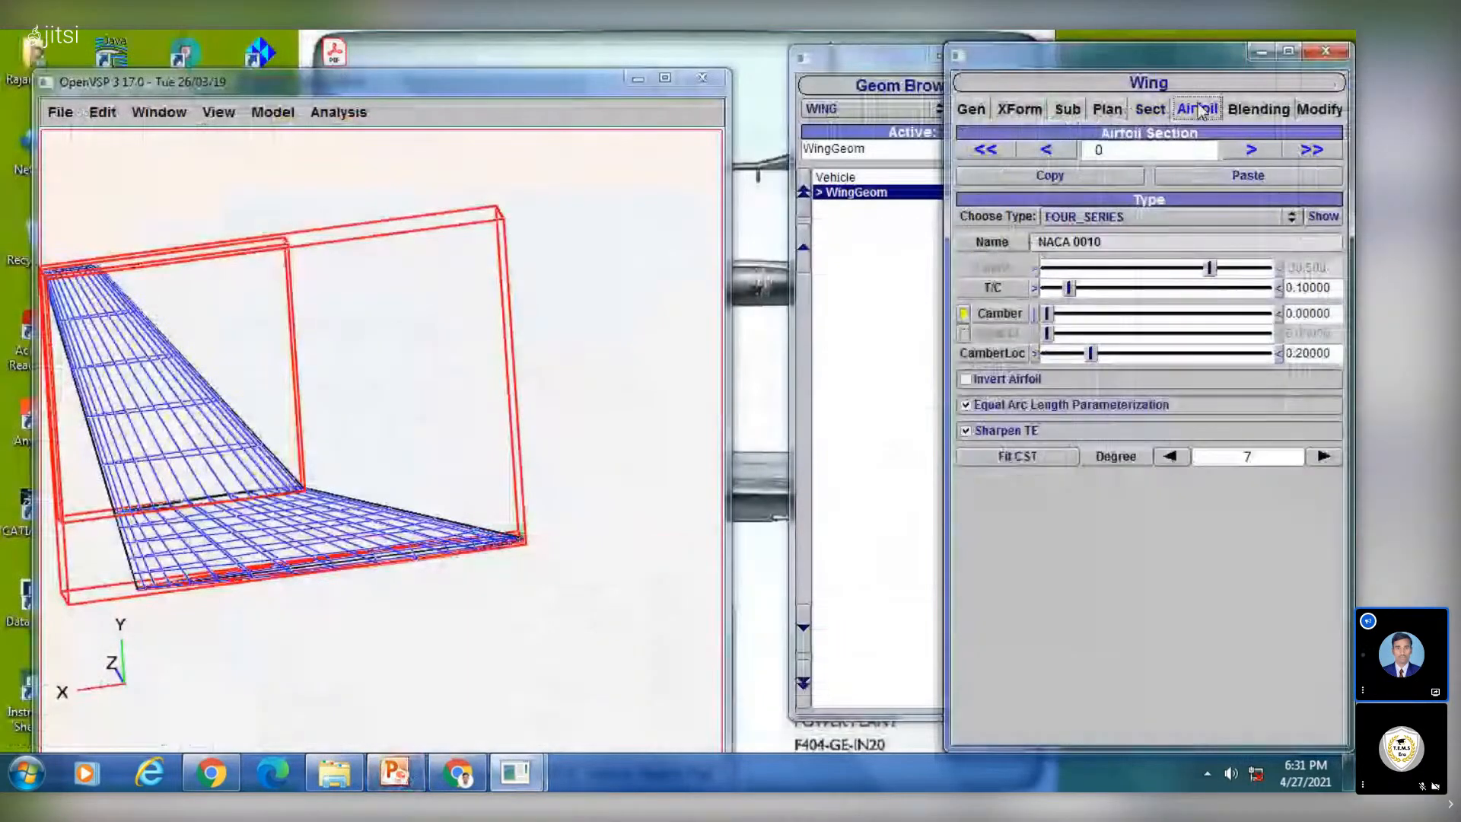
{"action": "left_click_drag", "start_coordinate": [287, 509], "coordinate": [233, 484]}
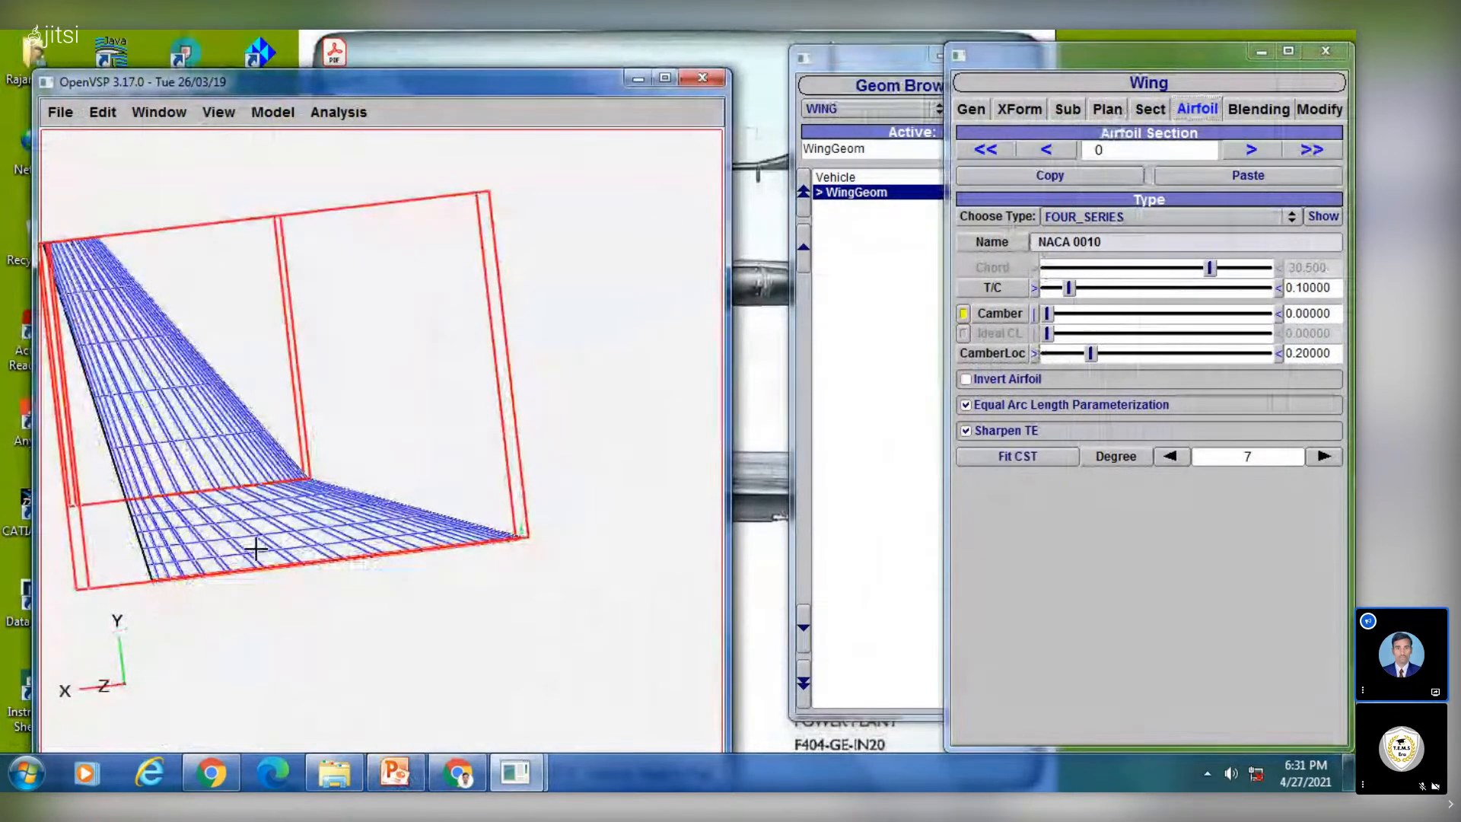
{"action": "left_click", "coordinate": [1250, 149]}
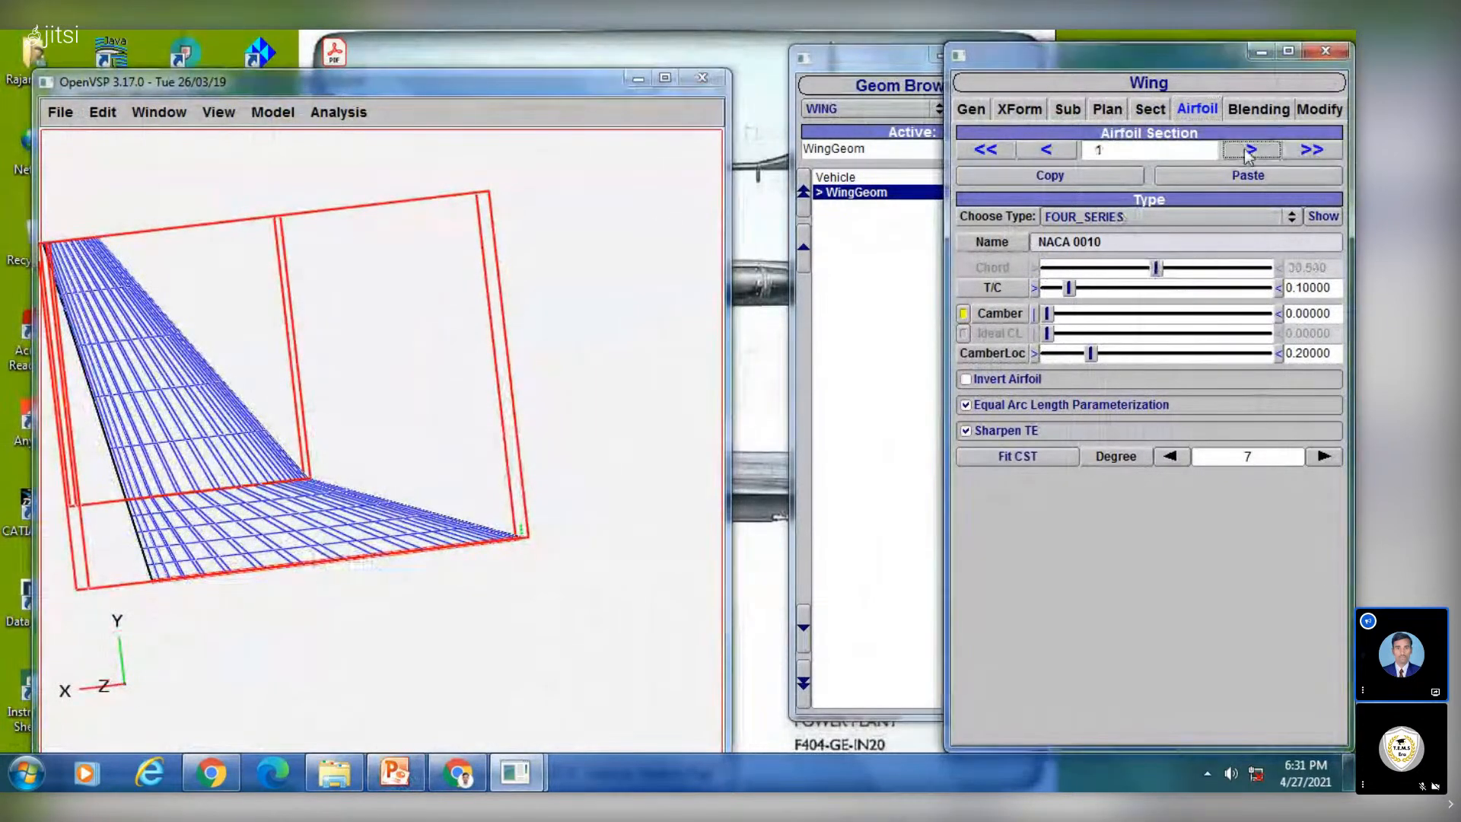
{"action": "left_click", "coordinate": [1248, 155]}
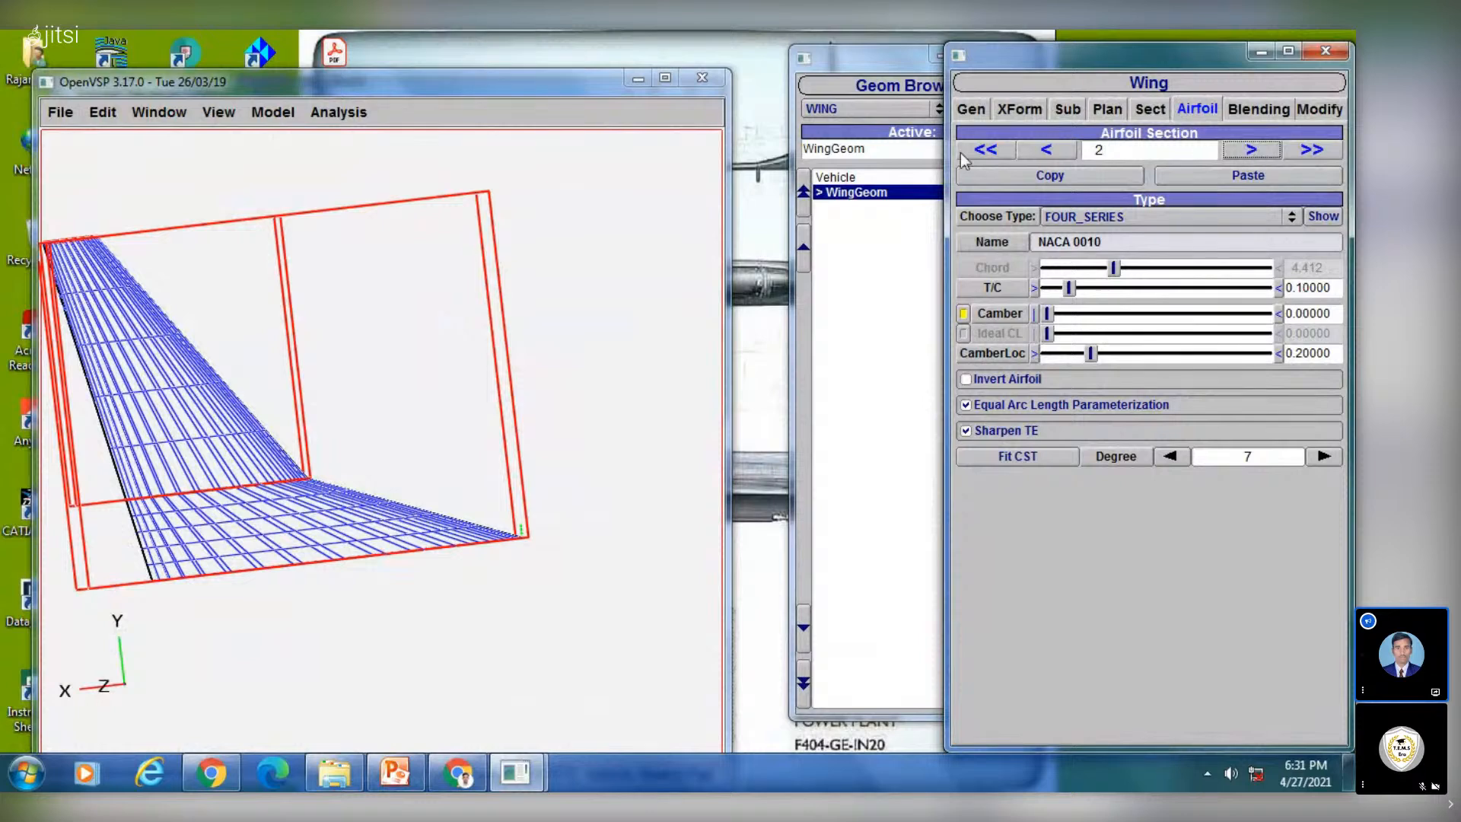
{"action": "left_click", "coordinate": [1056, 152]}
{"action": "left_click", "coordinate": [1056, 153]}
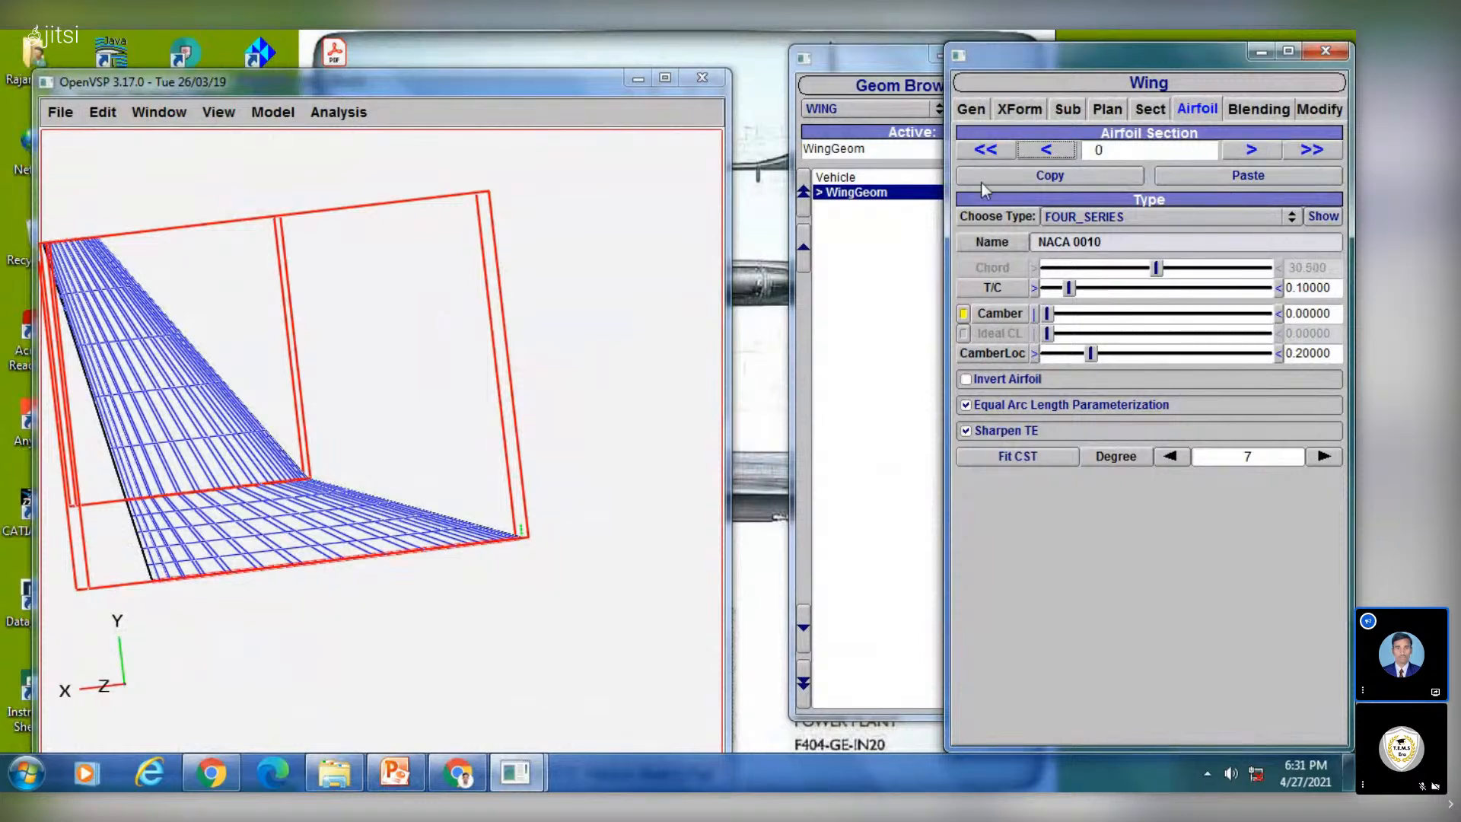
{"action": "left_click", "coordinate": [1253, 150]}
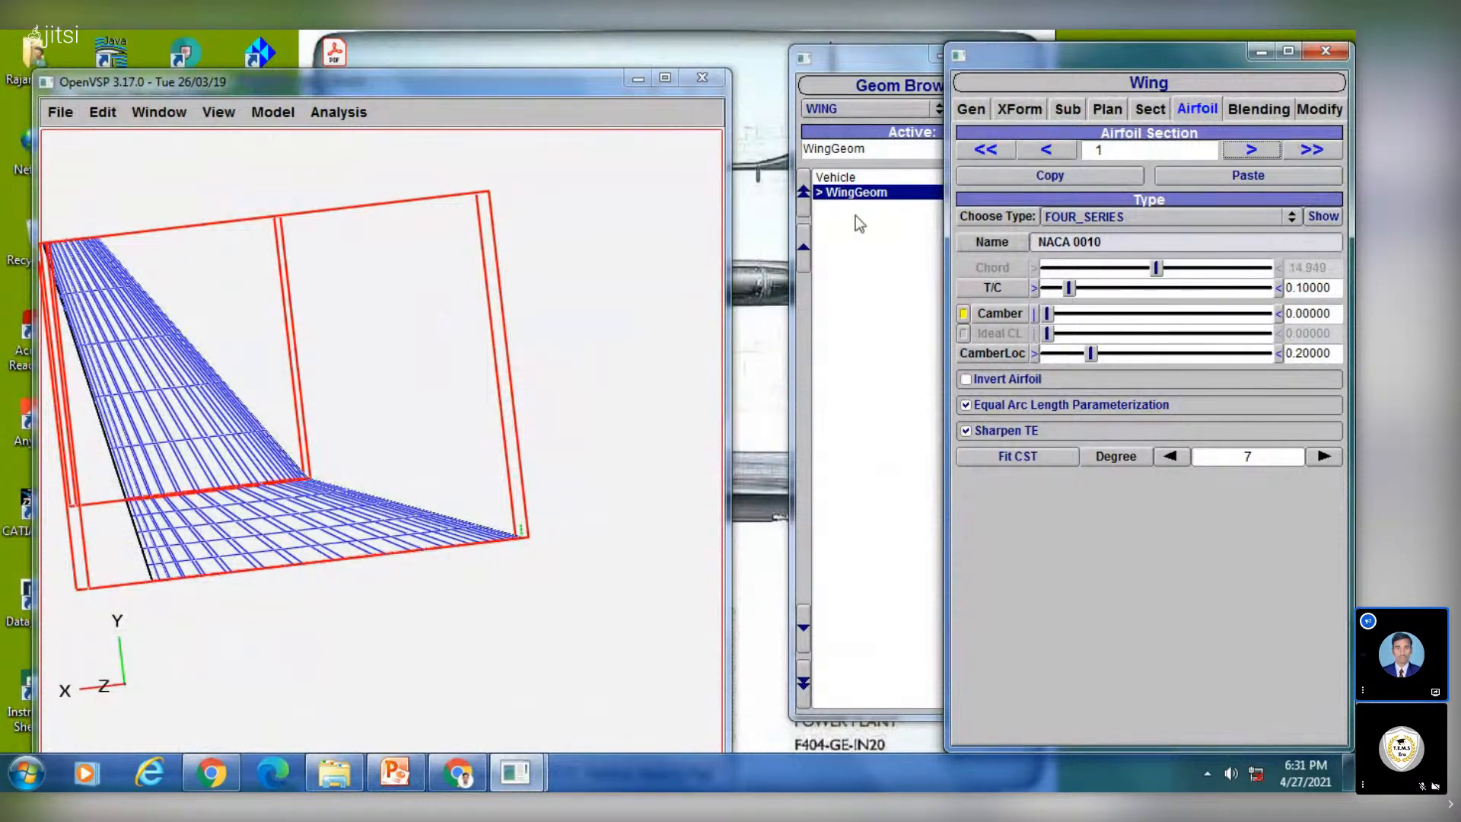
{"action": "left_click", "coordinate": [1252, 150]}
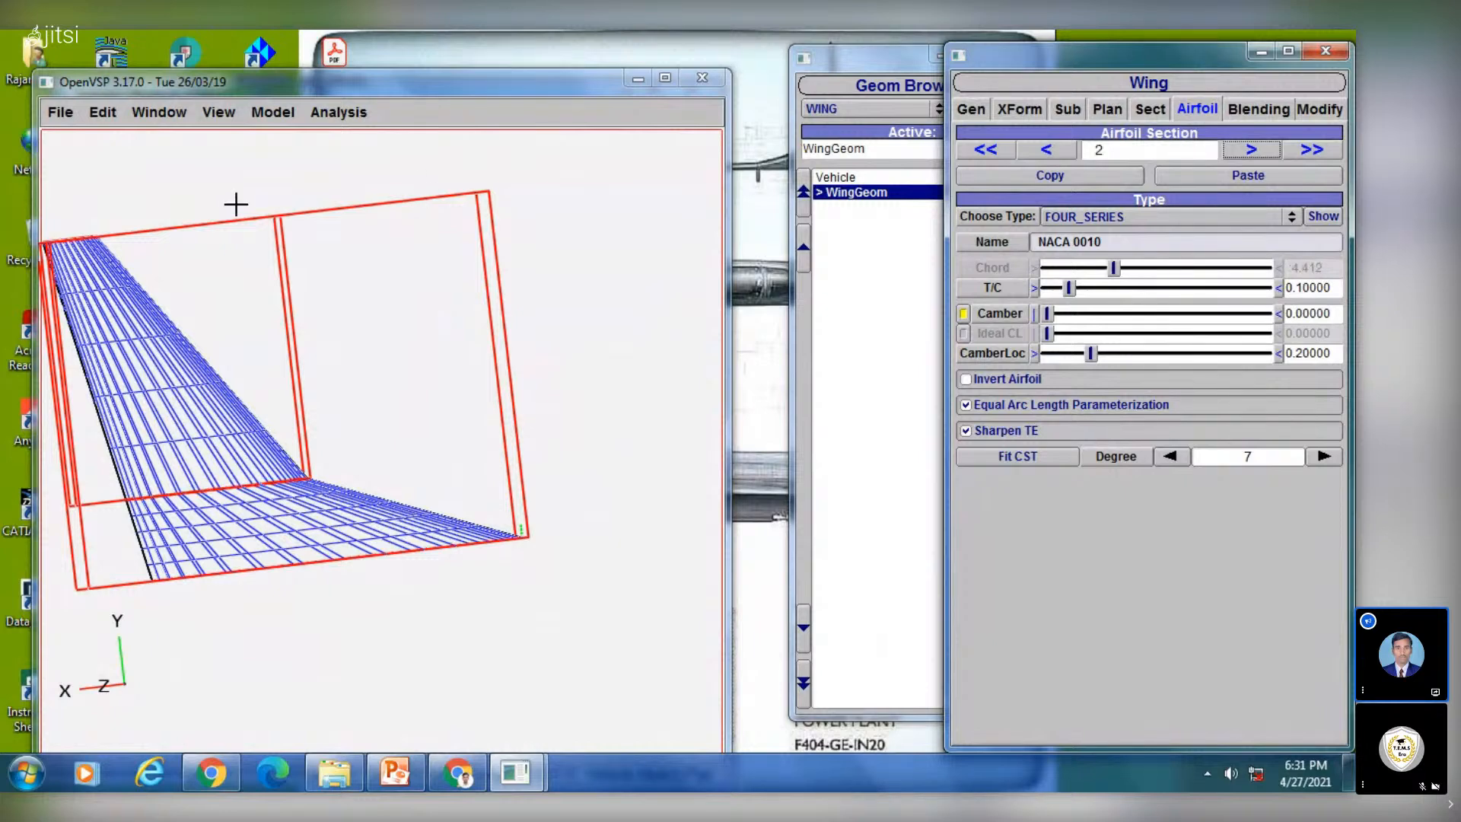
{"action": "left_click", "coordinate": [1047, 156]}
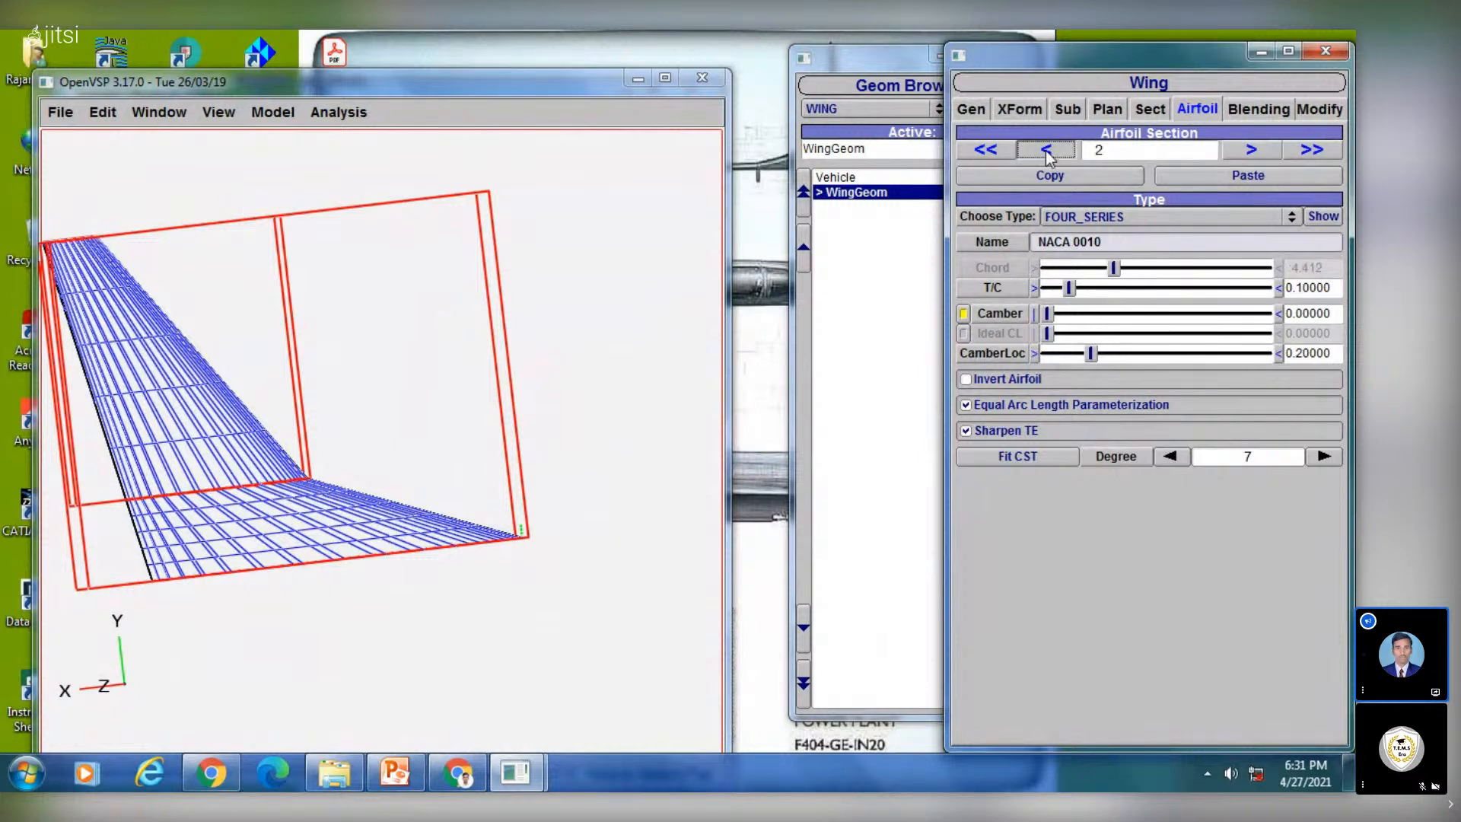
{"action": "left_click", "coordinate": [1046, 156]}
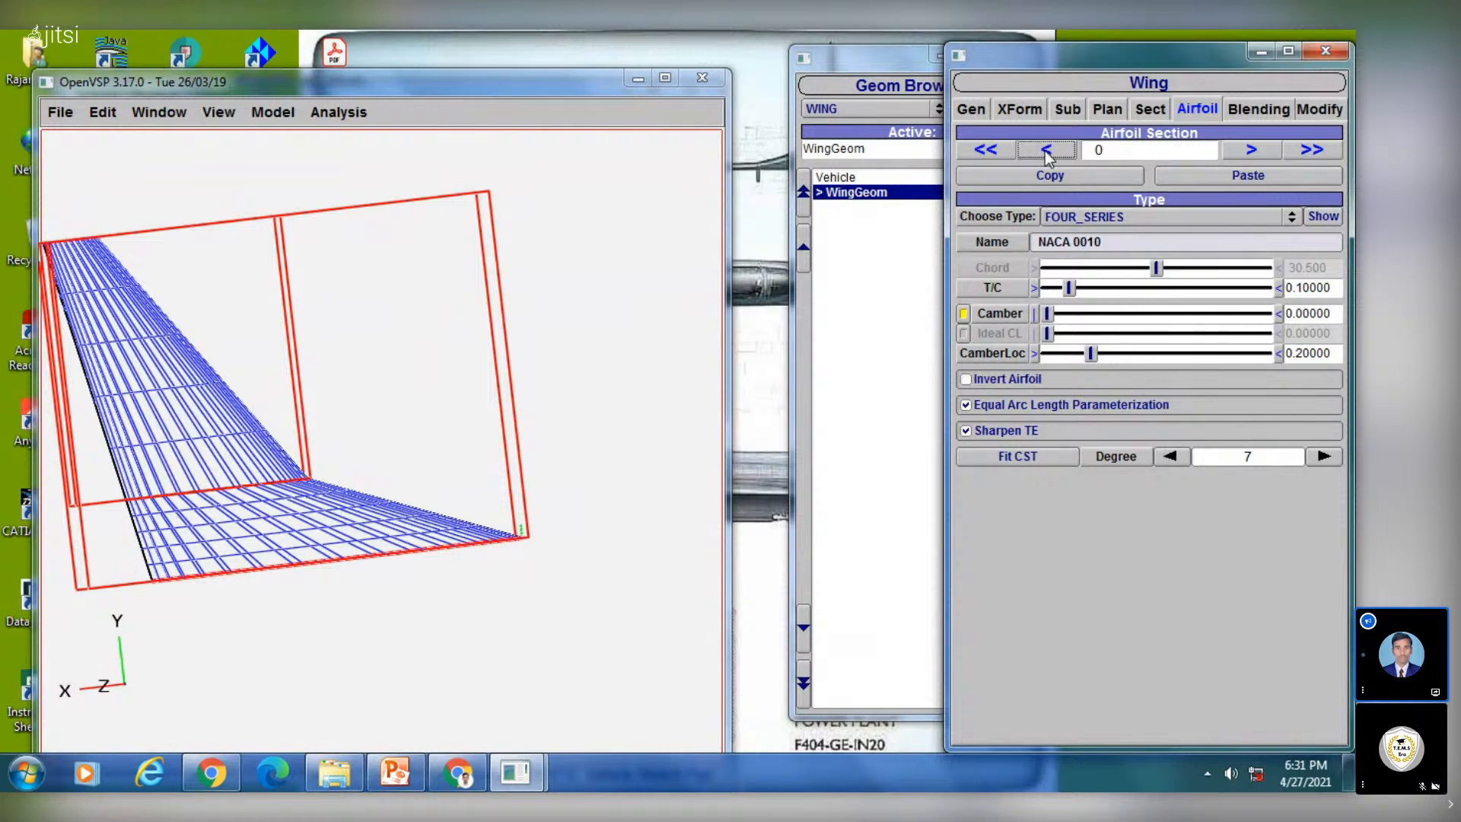
Set the thickness-to-chord ratio of airfoil section 0 to 0.08 for the NACA 0008 airfoil listed on slide 10 in PowerPoint
{"action": "left_click", "coordinate": [395, 772]}
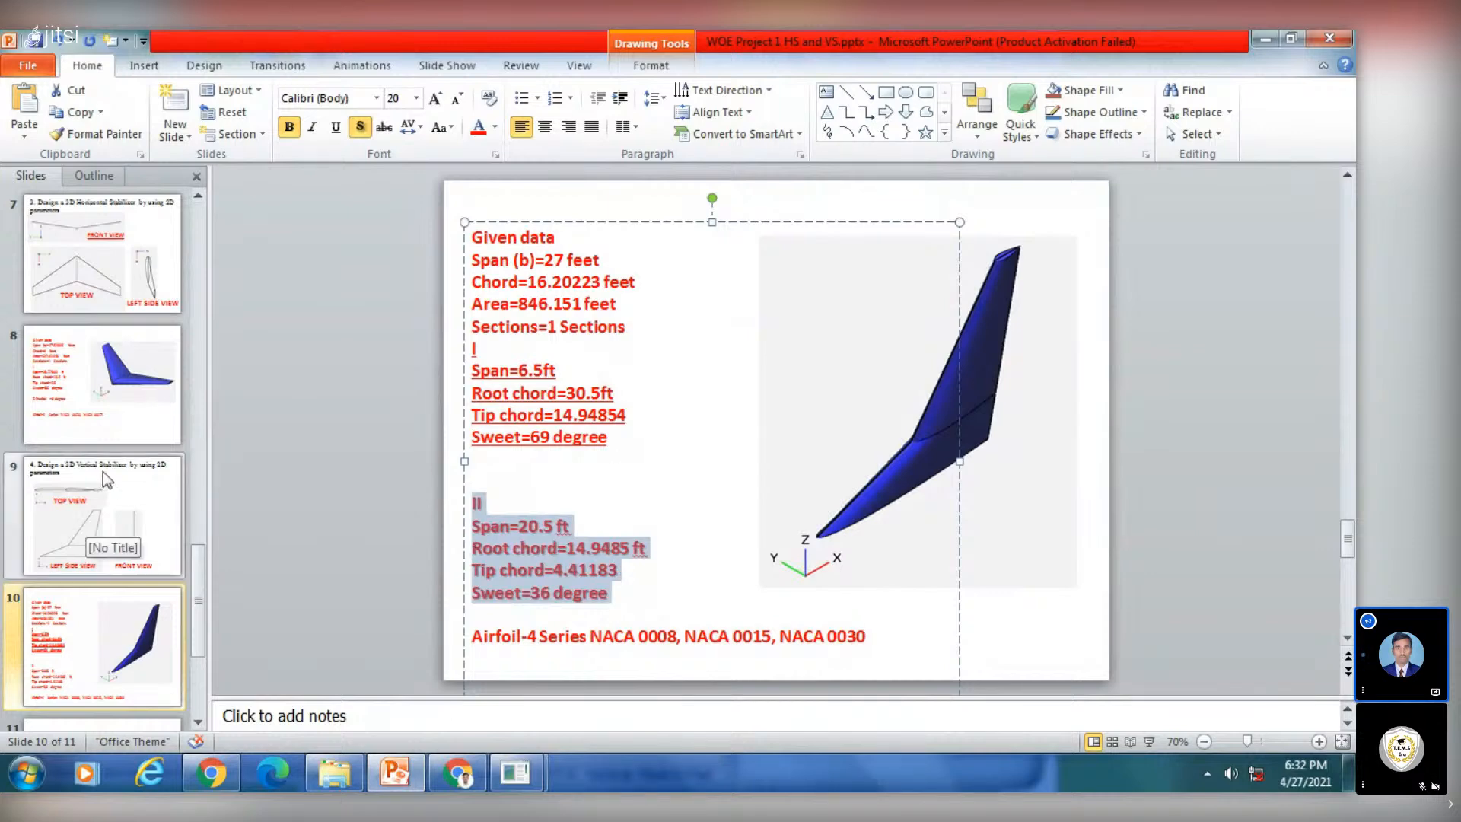
{"action": "left_click", "coordinate": [607, 632]}
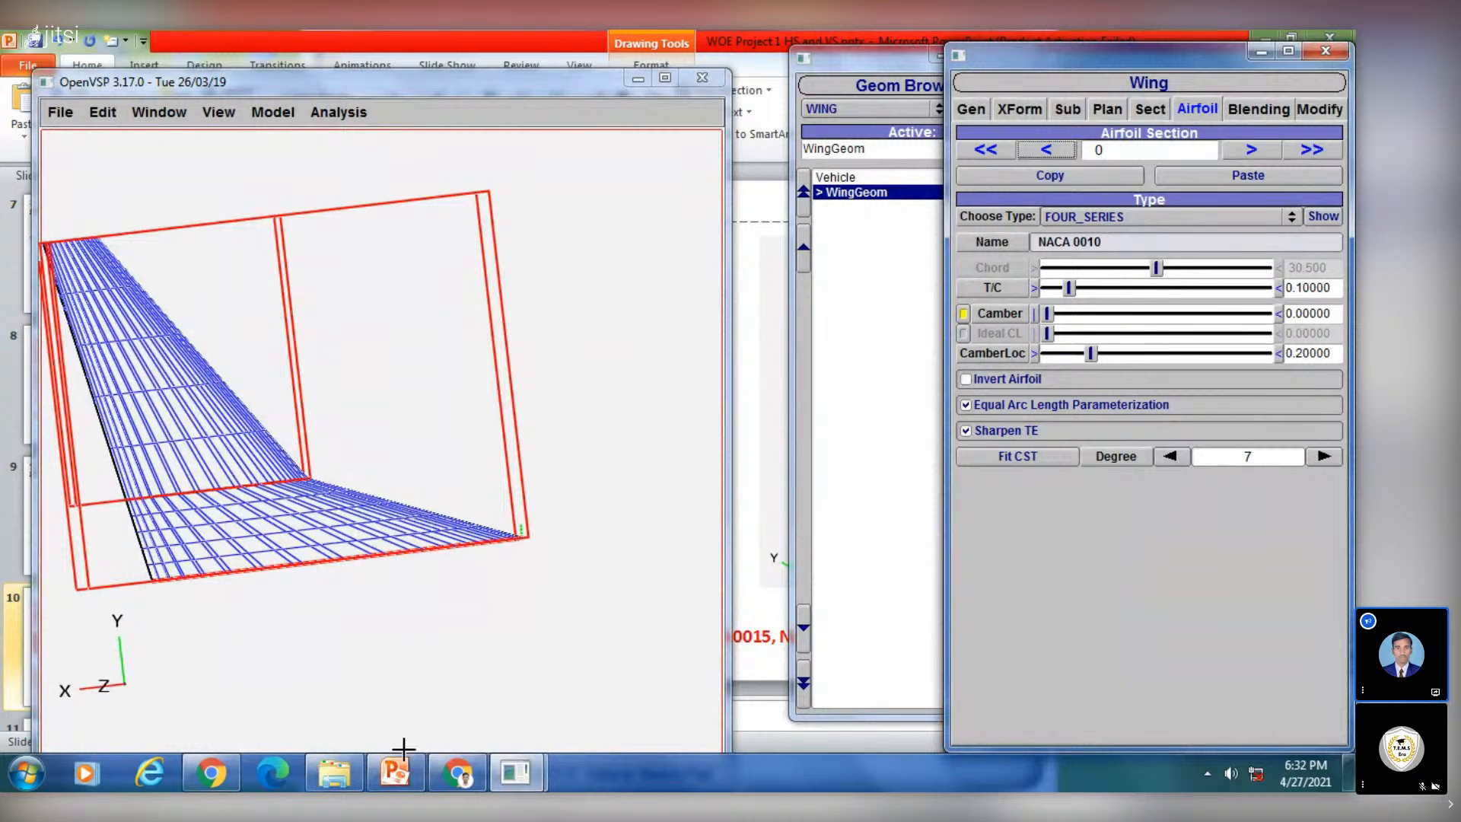
{"action": "left_click", "coordinate": [396, 773]}
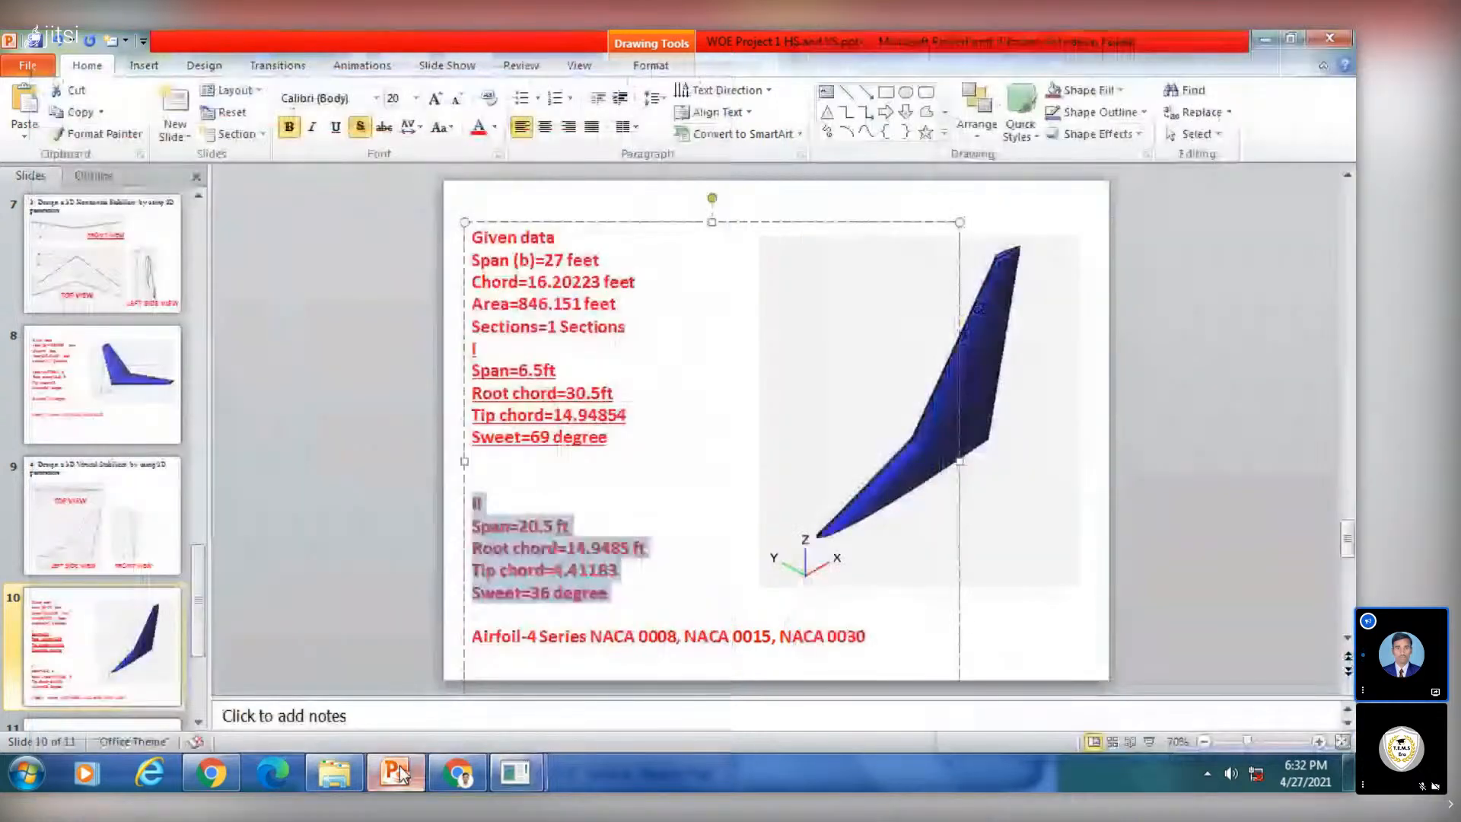
{"action": "left_click", "coordinate": [397, 772]}
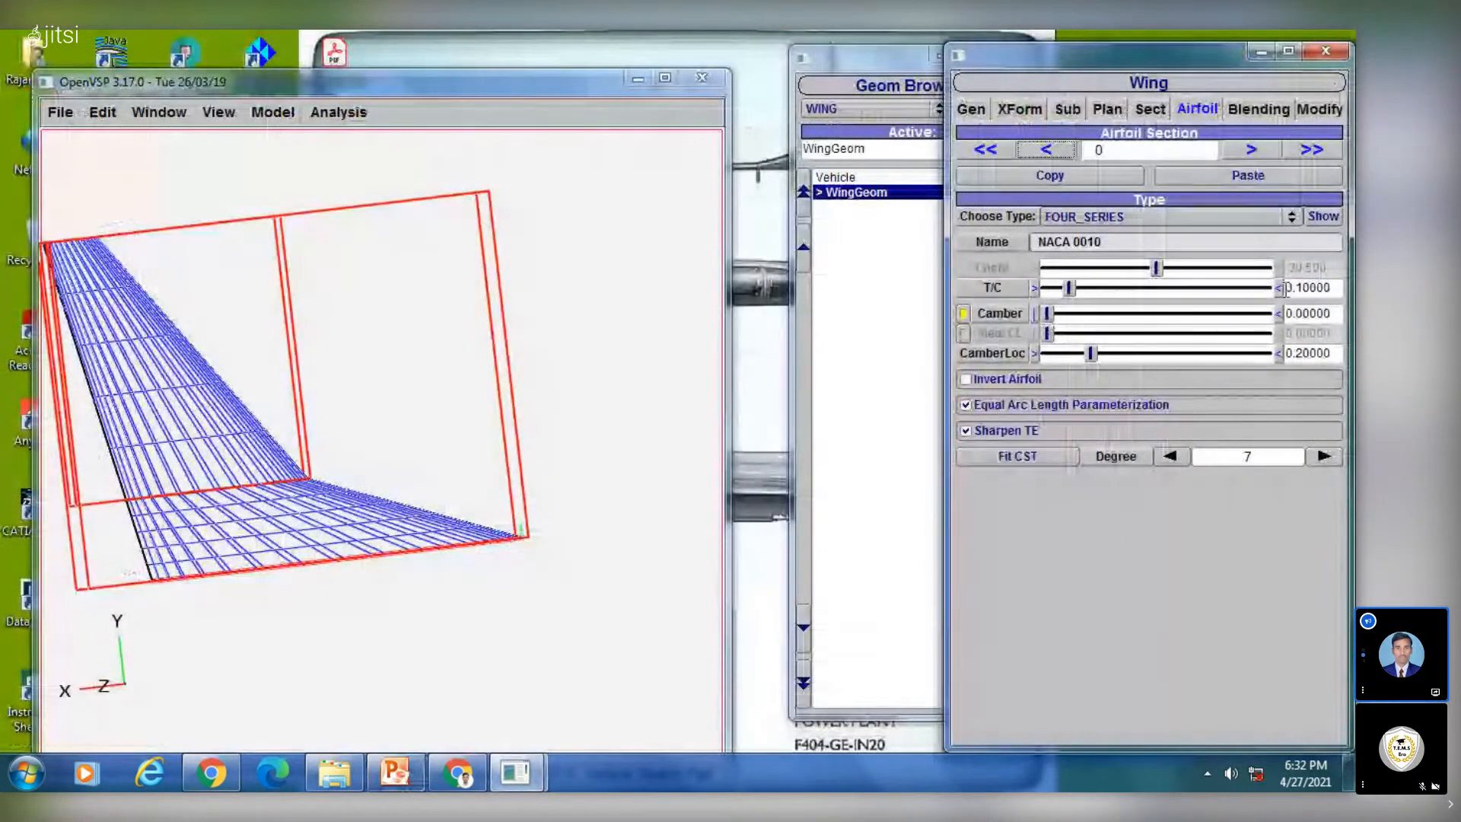
{"action": "left_click", "coordinate": [1306, 288]}
{"action": "key", "text": "BackSpace"}
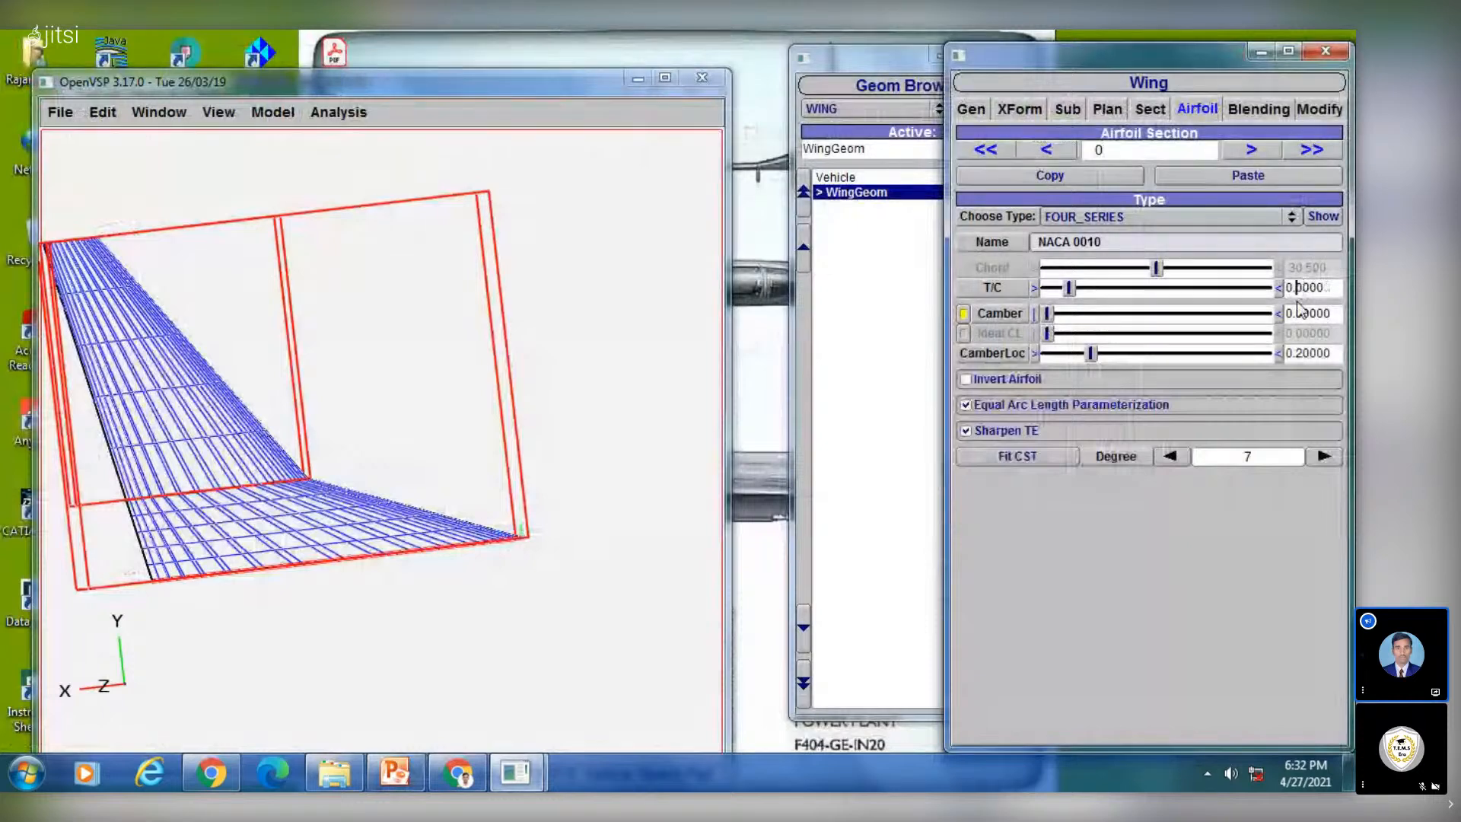
{"action": "key", "text": "Right"}
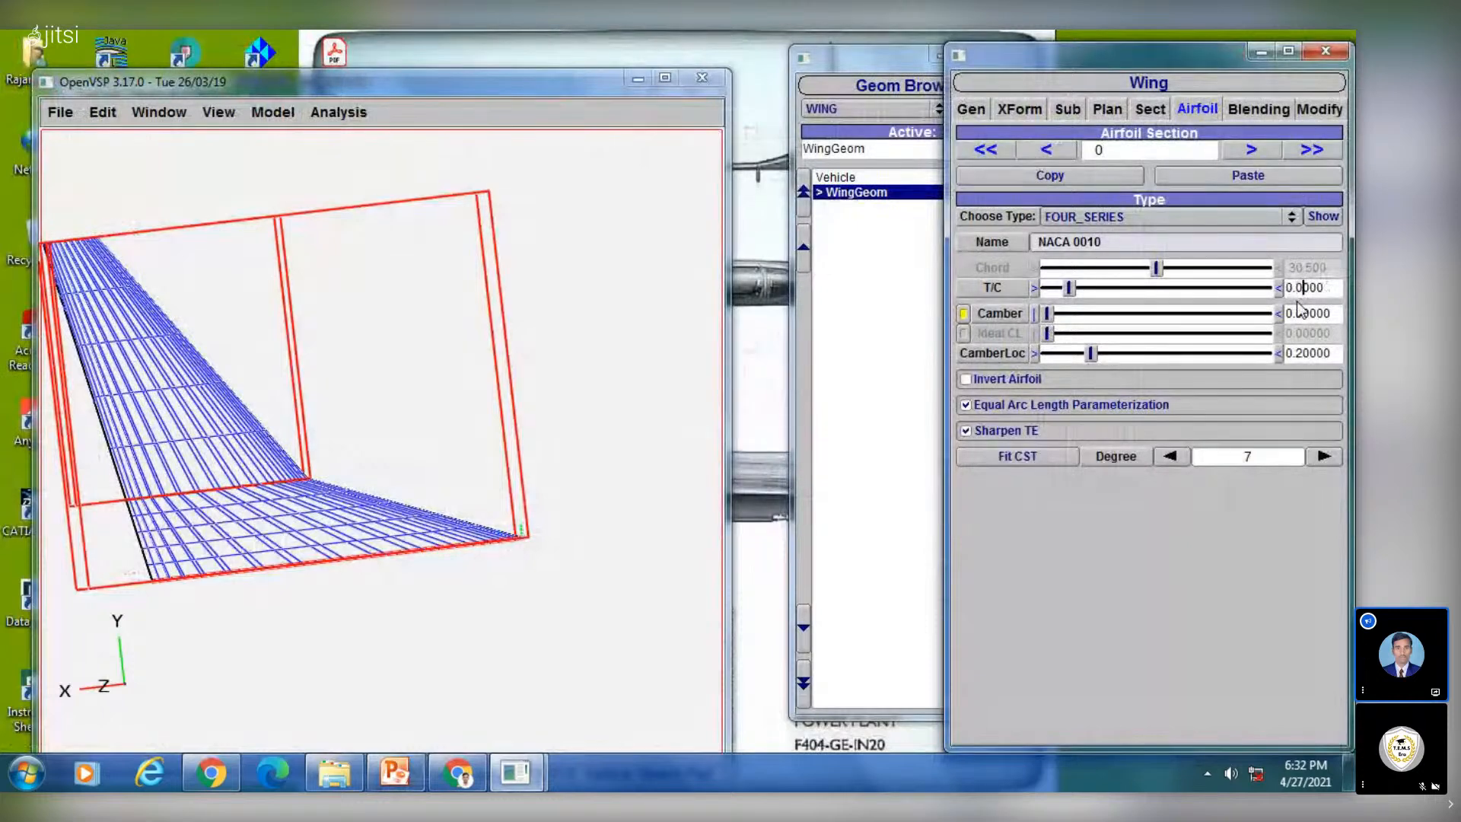
{"action": "type", "text": "8"}
{"action": "key", "text": "Return"}
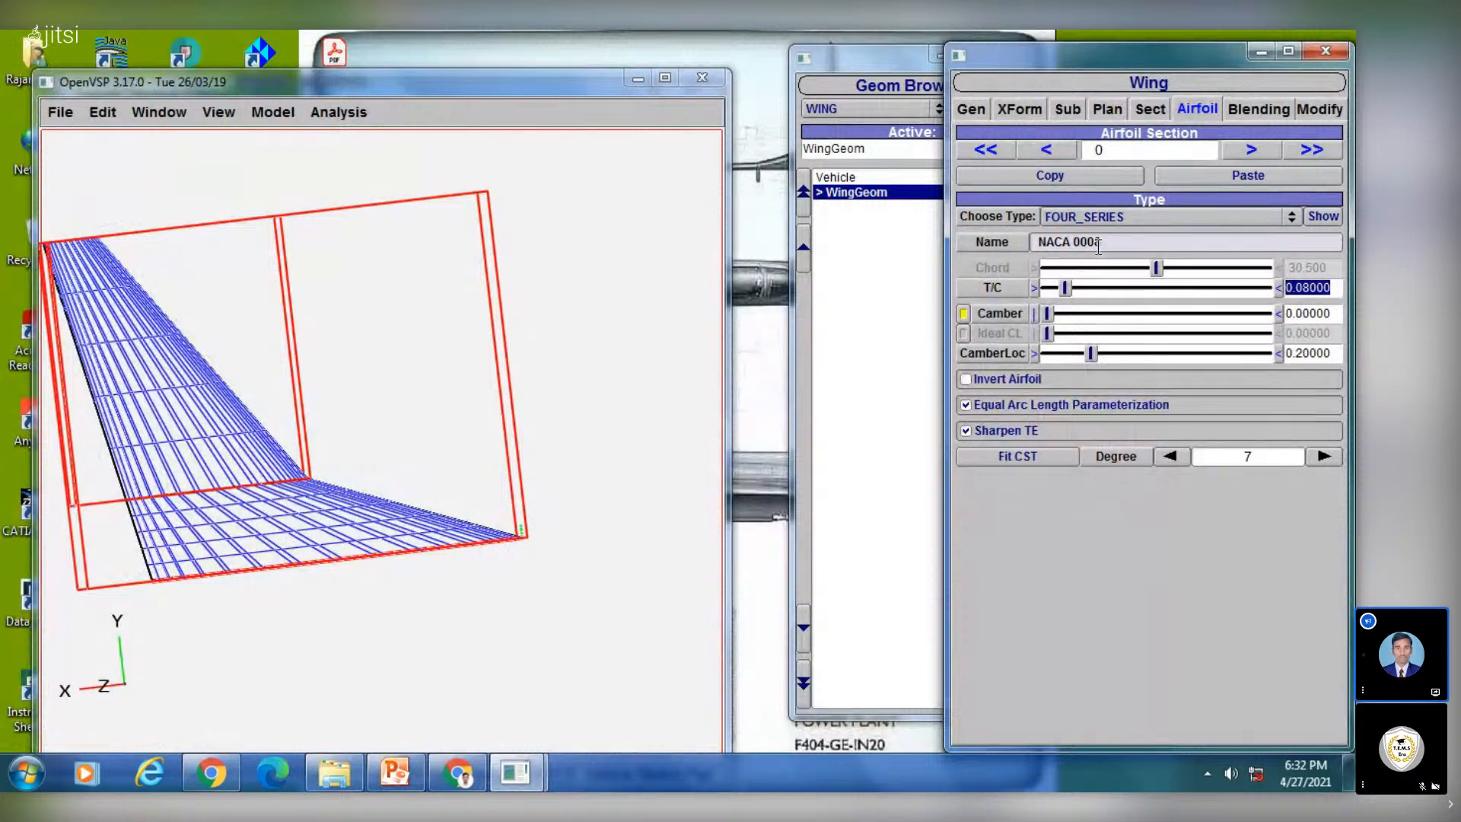
Set the thickness-to-chord ratio of airfoil section 1 to 0.15 for the NACA 0015 airfoil listed on slide 10 in PowerPoint
{"action": "left_click", "coordinate": [409, 771]}
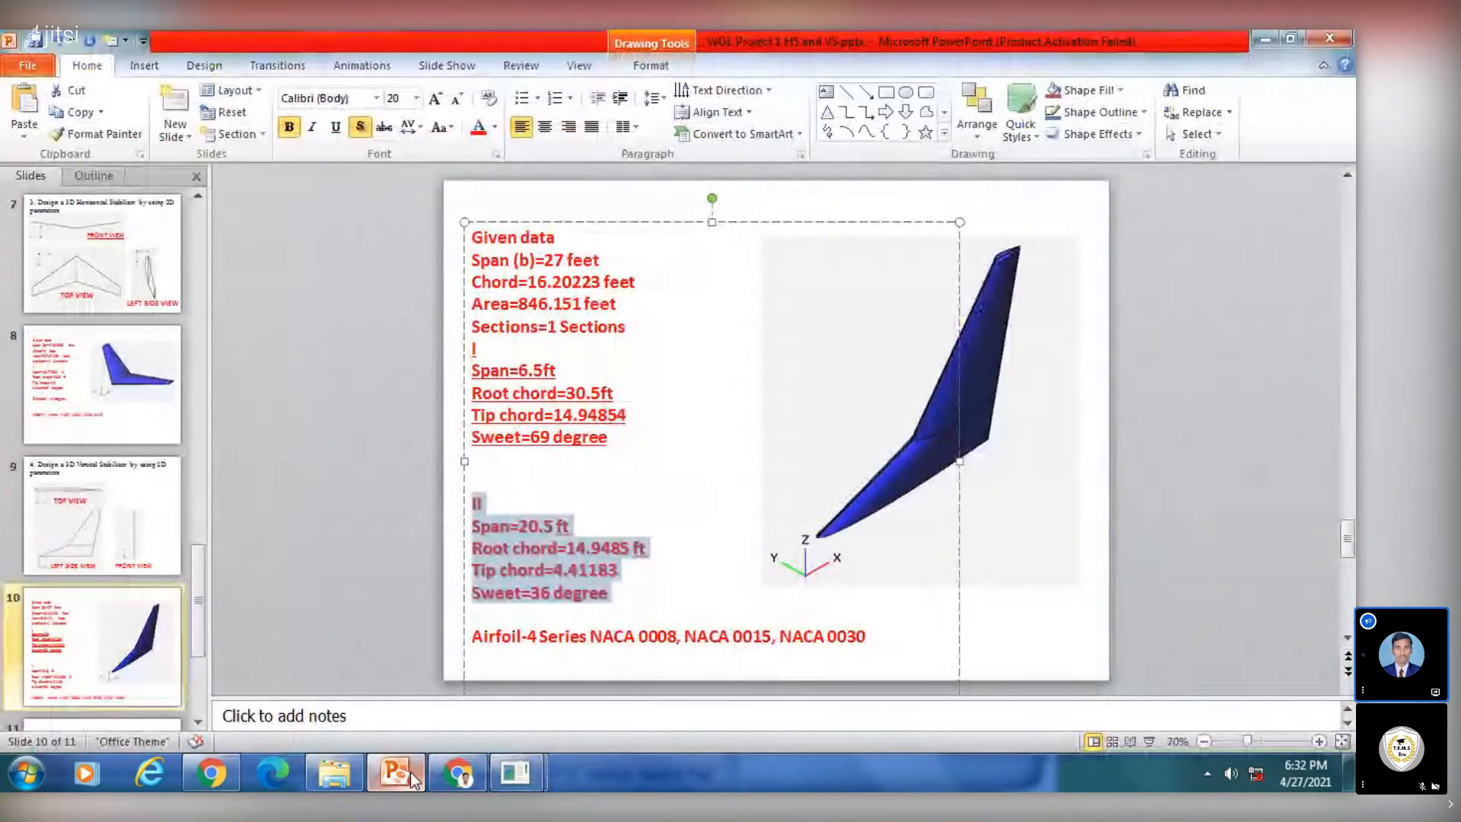
{"action": "left_click", "coordinate": [409, 772]}
{"action": "left_click", "coordinate": [1251, 149]}
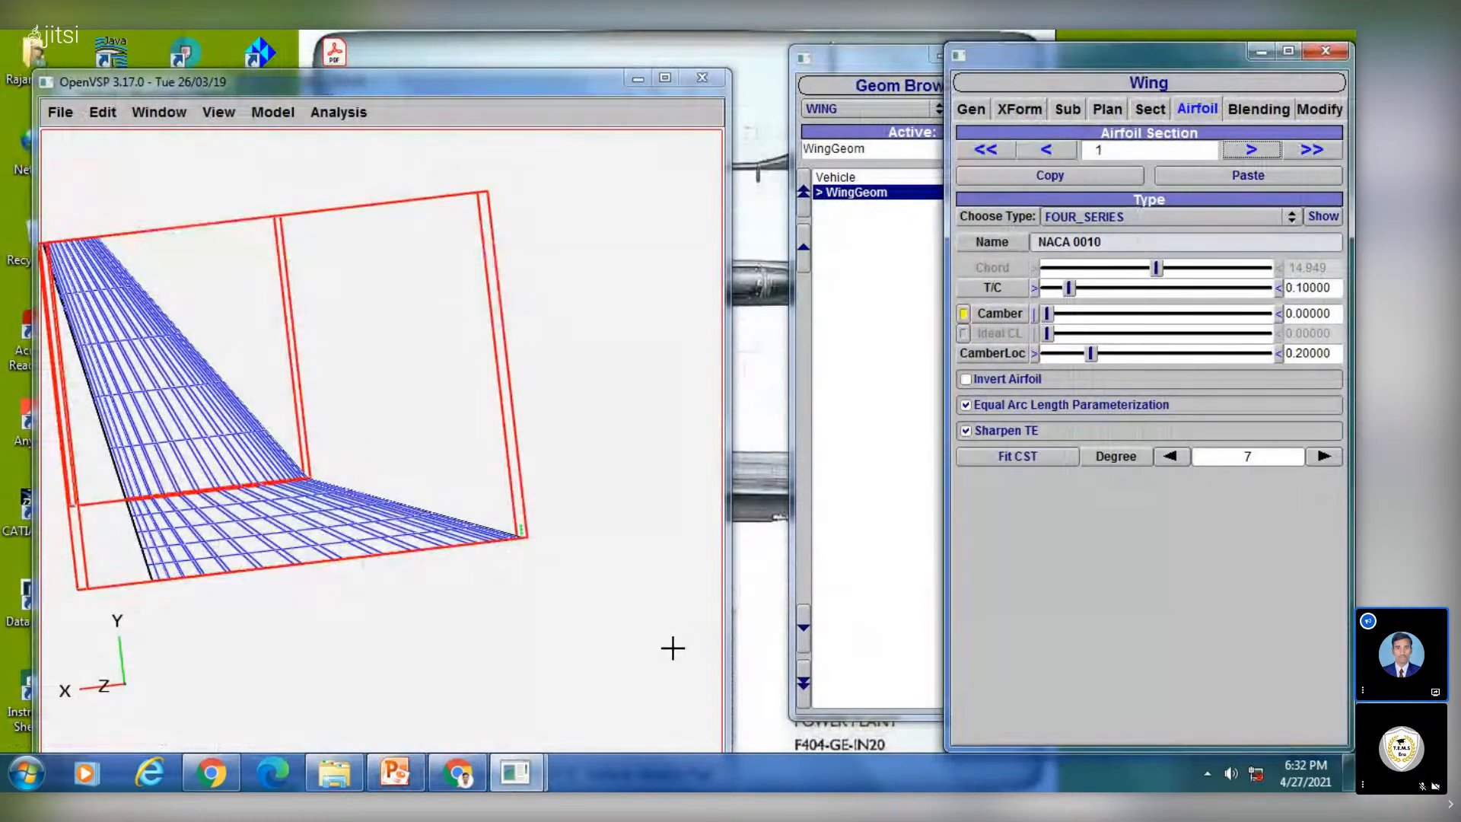
{"action": "left_click", "coordinate": [388, 775]}
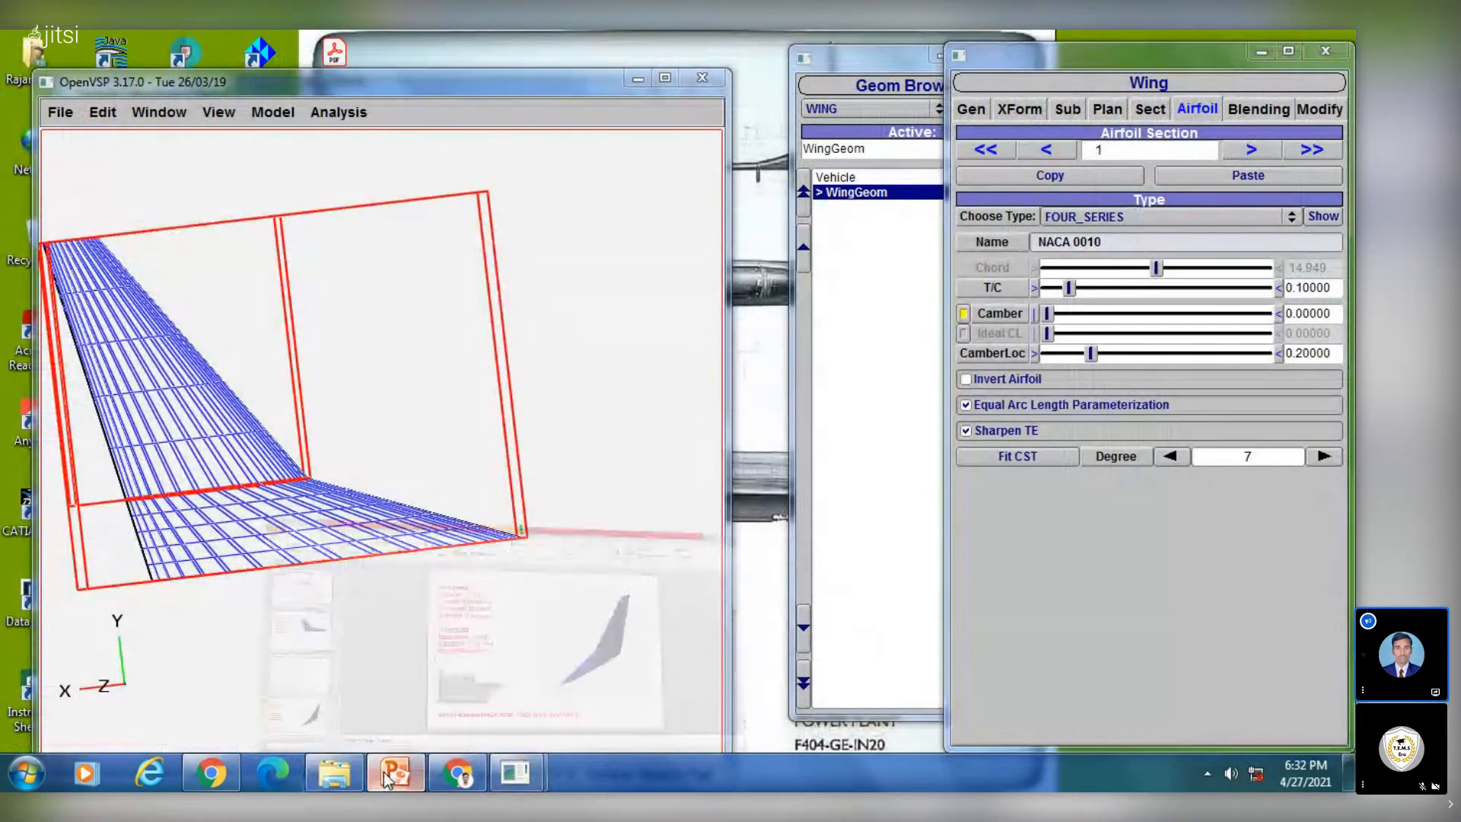
{"action": "left_click", "coordinate": [388, 774]}
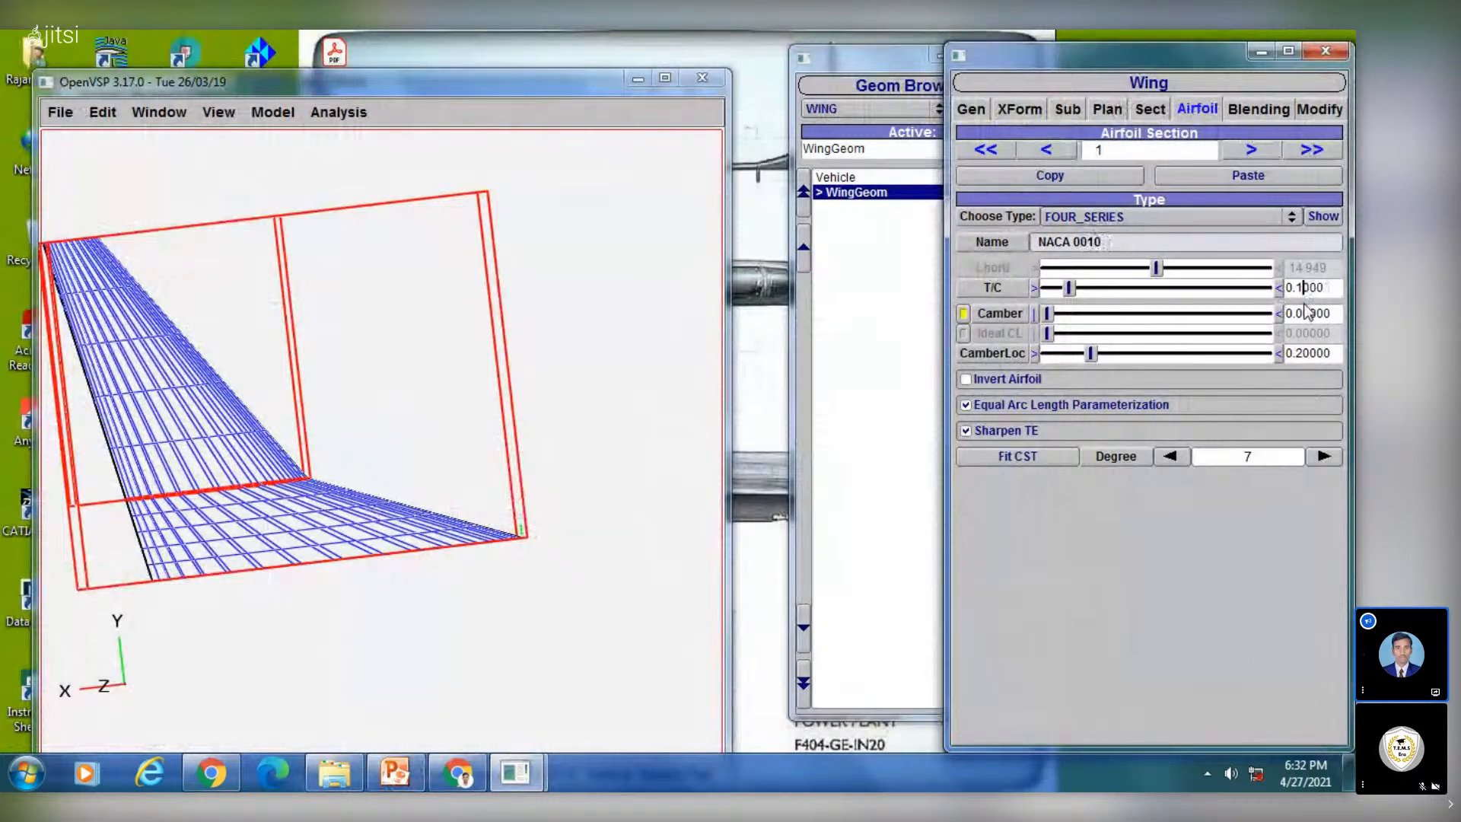
{"action": "key", "text": "Return"}
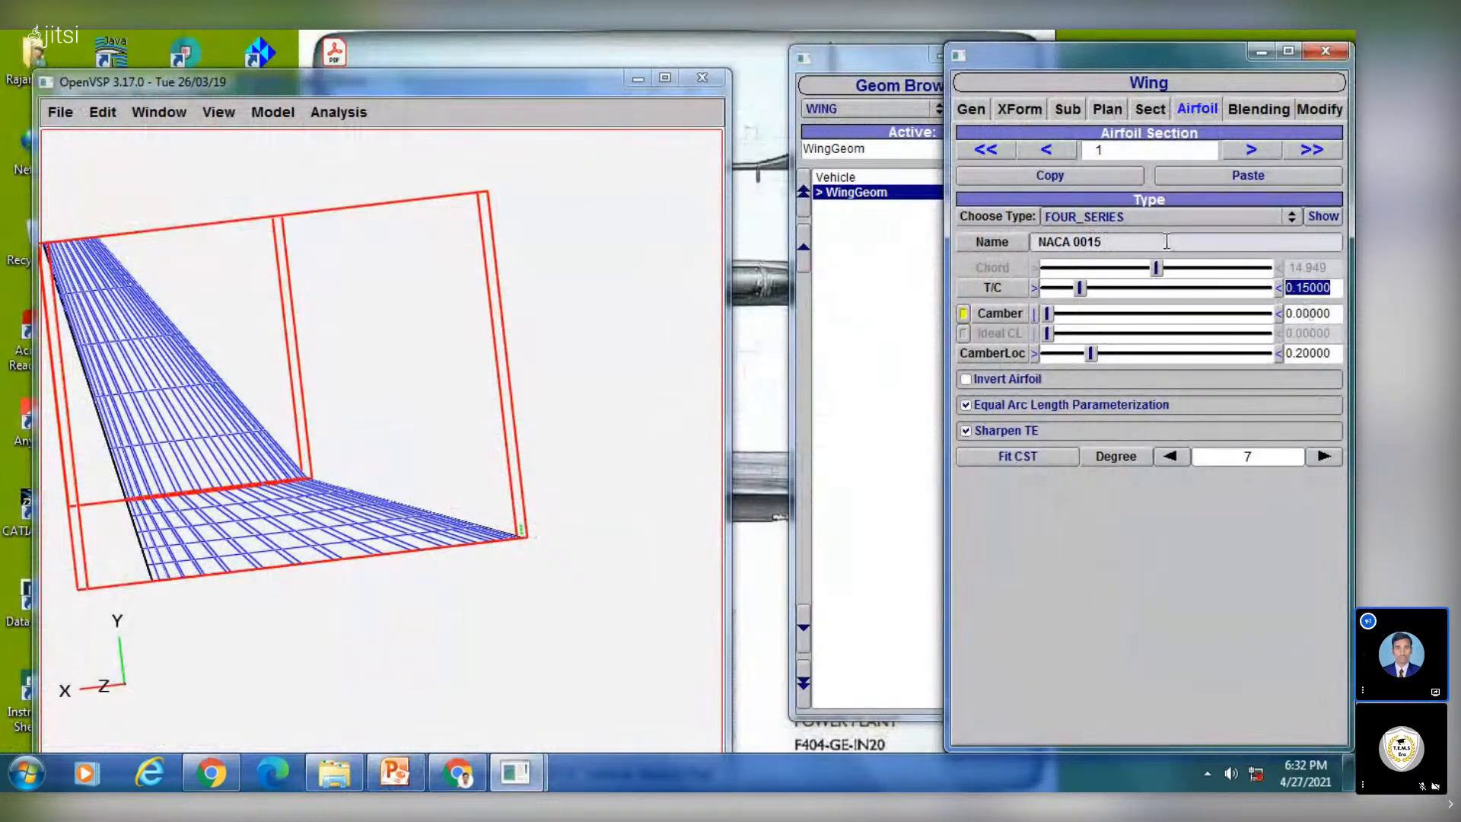
Set the thickness-to-chord ratio of airfoil section 2 to 0.3 for the NACA 0030 airfoil listed on slide 10 in PowerPoint
{"action": "left_click", "coordinate": [397, 773]}
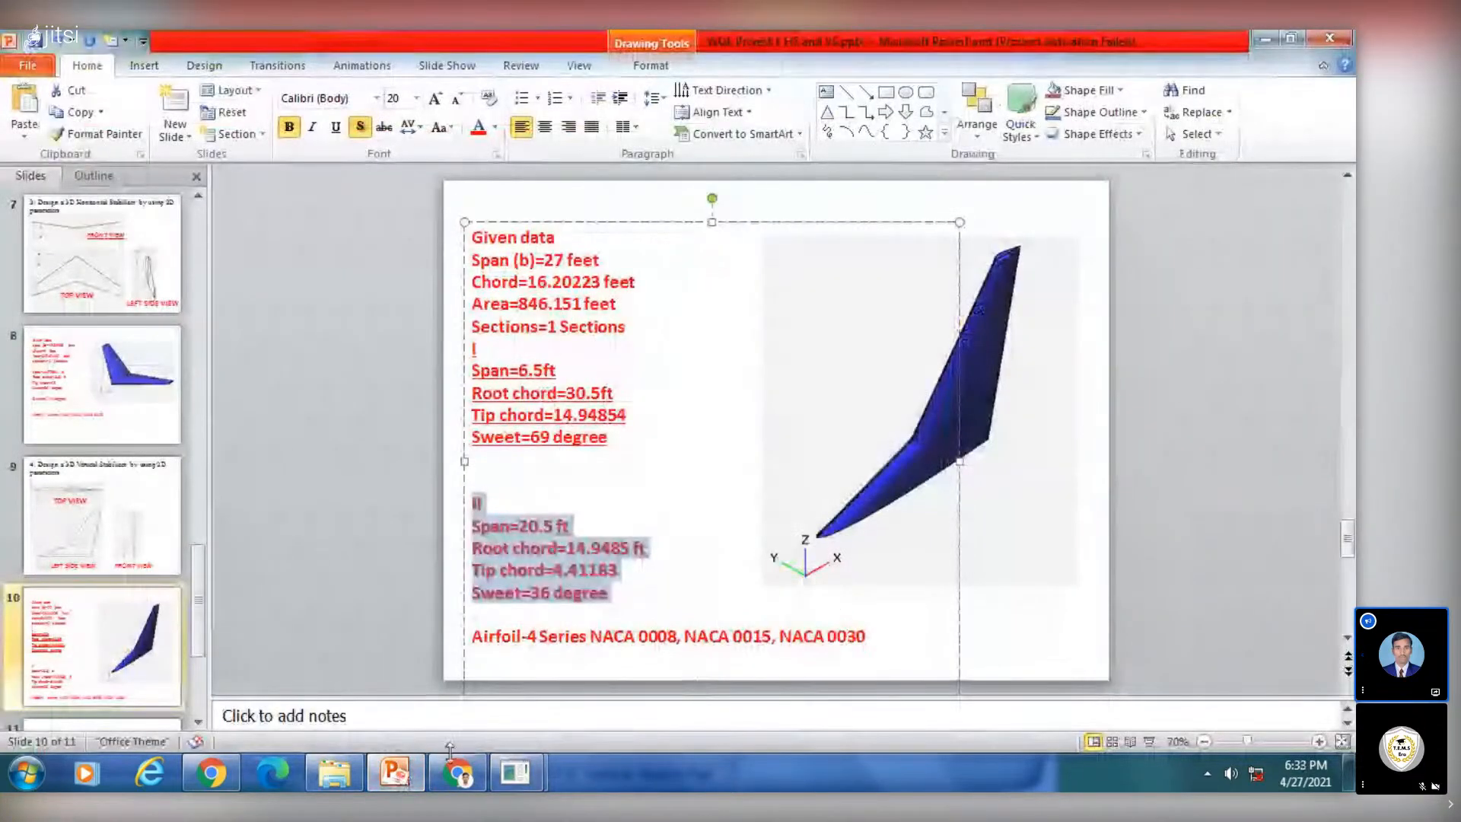
{"action": "left_click", "coordinate": [397, 773]}
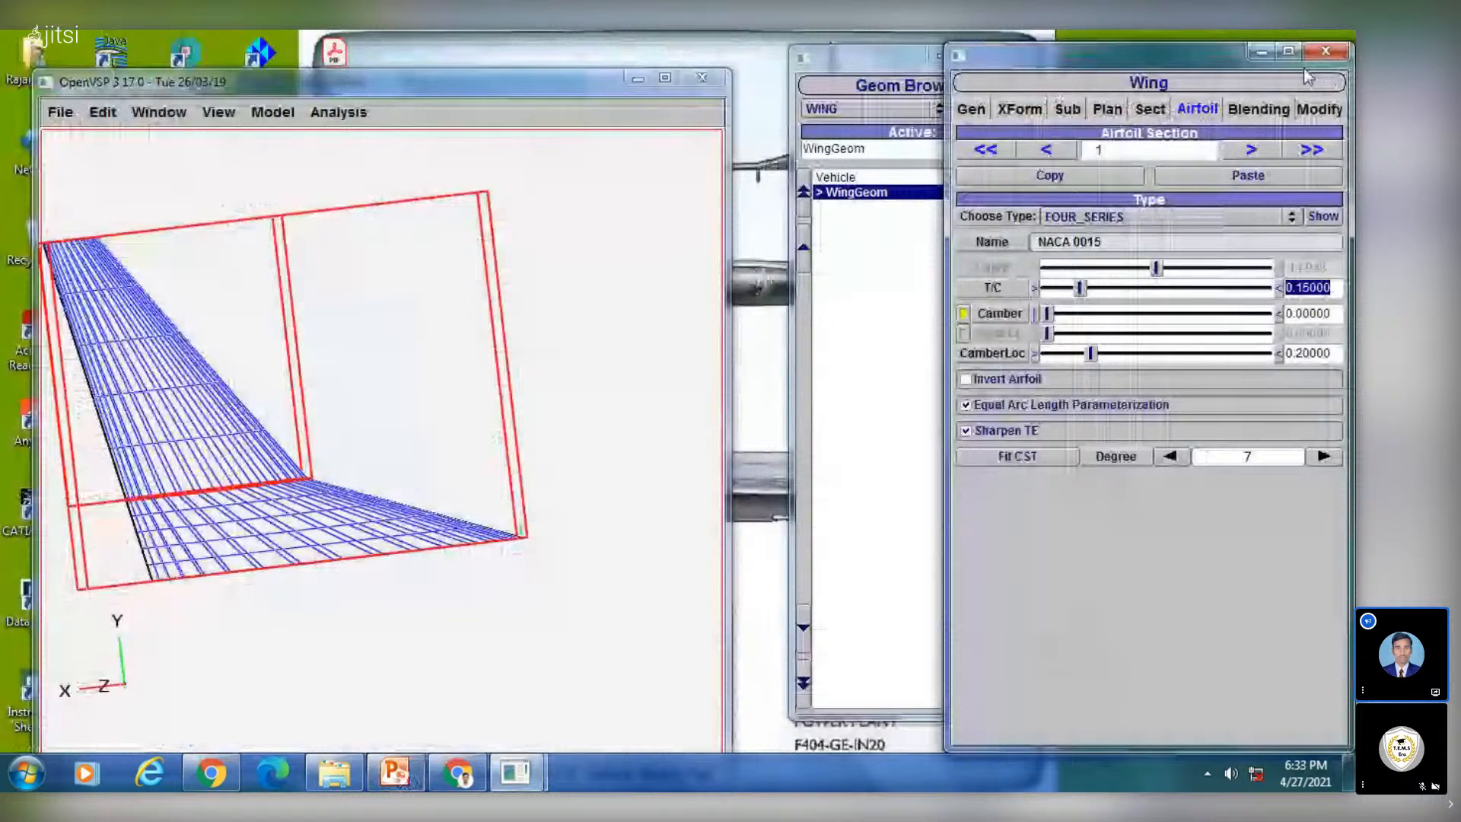
{"action": "left_click", "coordinate": [1251, 150]}
{"action": "left_click", "coordinate": [1300, 288]}
{"action": "key", "text": "BackSpace"}
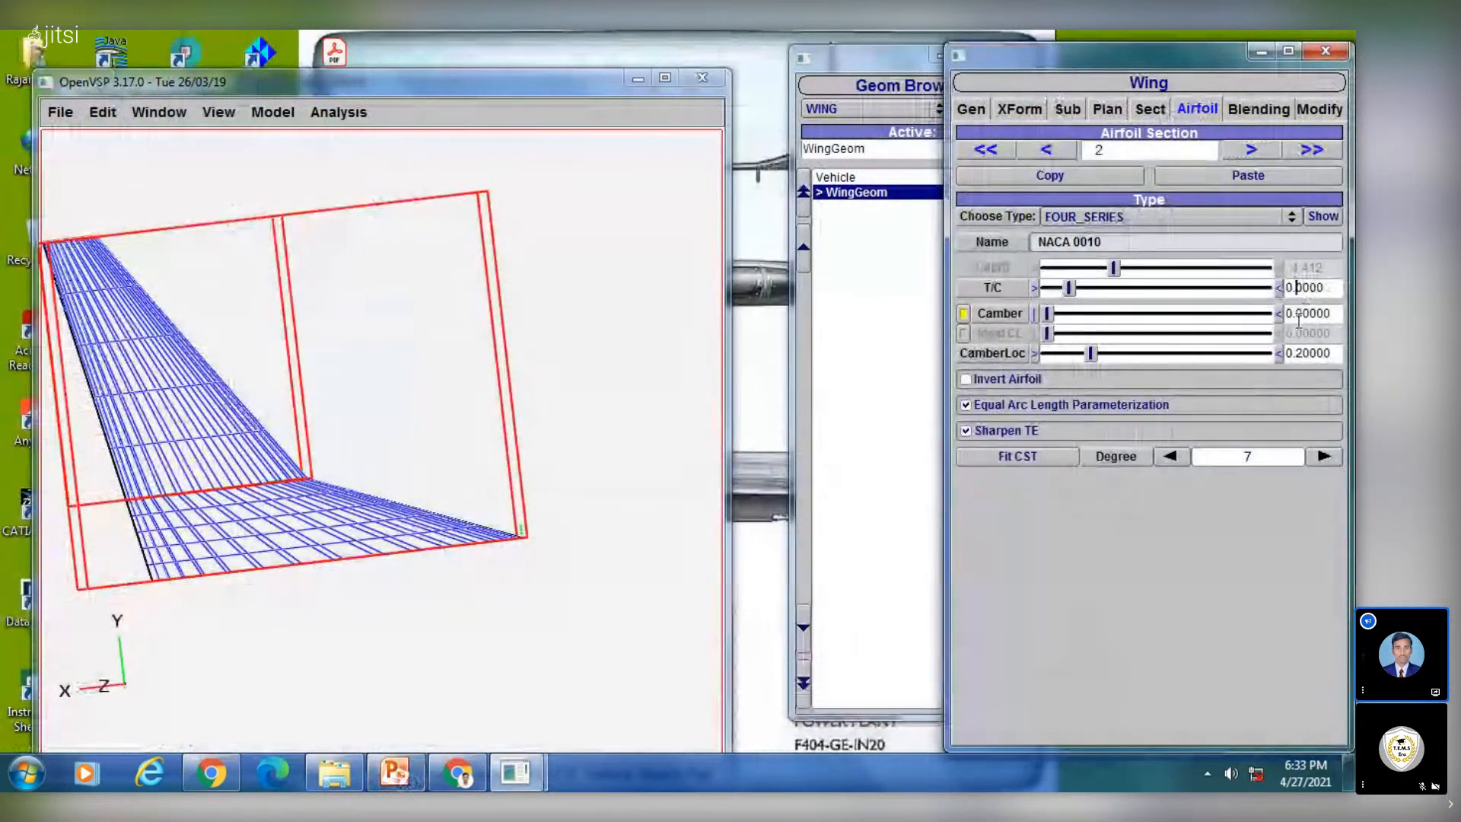
{"action": "type", "text": "3"}
{"action": "key", "text": "Return"}
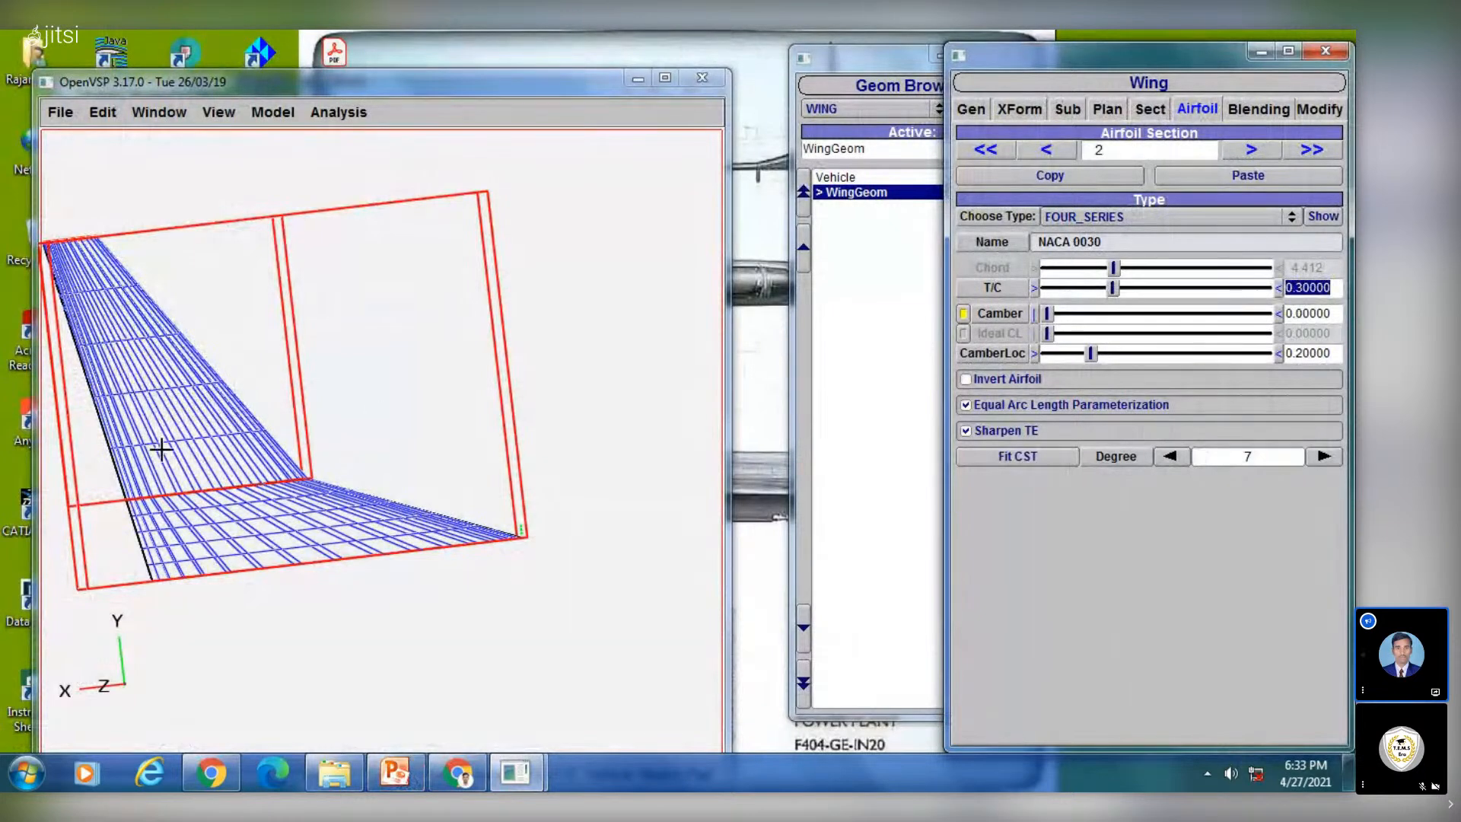
Examine the wireframe wing from several angles and compare its shape with the picture on slide 10 in PowerPoint
{"action": "right_click_drag", "start_coordinate": [161, 449], "coordinate": [336, 361]}
{"action": "mouse_move", "coordinate": [336, 361]}
{"action": "left_mouse_down"}
{"action": "mouse_move", "coordinate": [714, 323]}
{"action": "mouse_move", "coordinate": [189, 378]}
{"action": "mouse_move", "coordinate": [276, 344]}
{"action": "mouse_move", "coordinate": [176, 506]}
{"action": "mouse_move", "coordinate": [499, 352]}
{"action": "mouse_move", "coordinate": [363, 365]}
{"action": "left_mouse_up"}
{"action": "left_click_drag", "start_coordinate": [247, 365], "coordinate": [287, 335]}
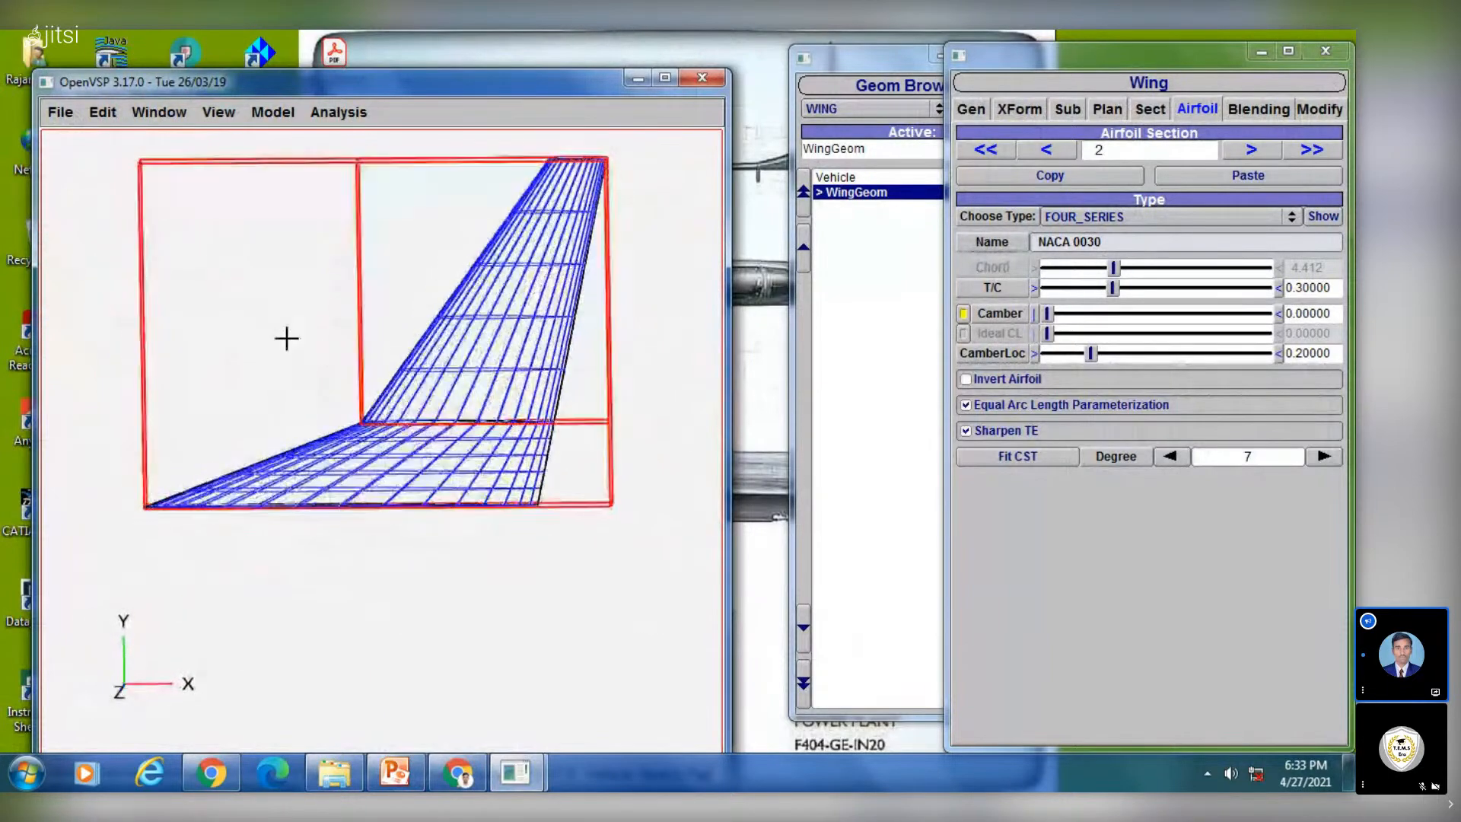
{"action": "left_click_drag", "start_coordinate": [629, 384], "coordinate": [313, 500]}
{"action": "right_click_drag", "start_coordinate": [345, 467], "coordinate": [433, 389]}
{"action": "left_click_drag", "start_coordinate": [433, 389], "coordinate": [587, 355]}
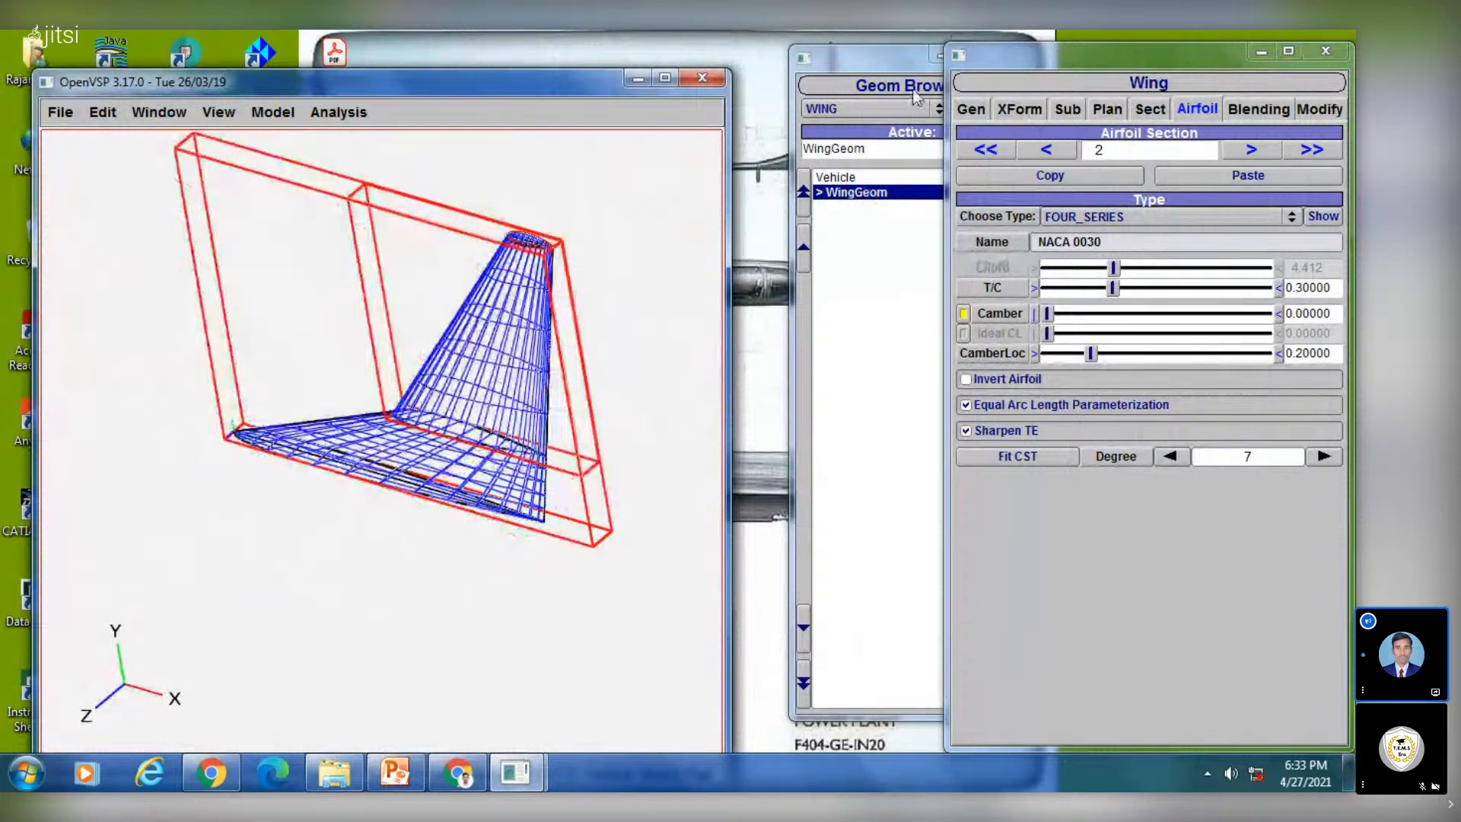
{"action": "left_click", "coordinate": [409, 777]}
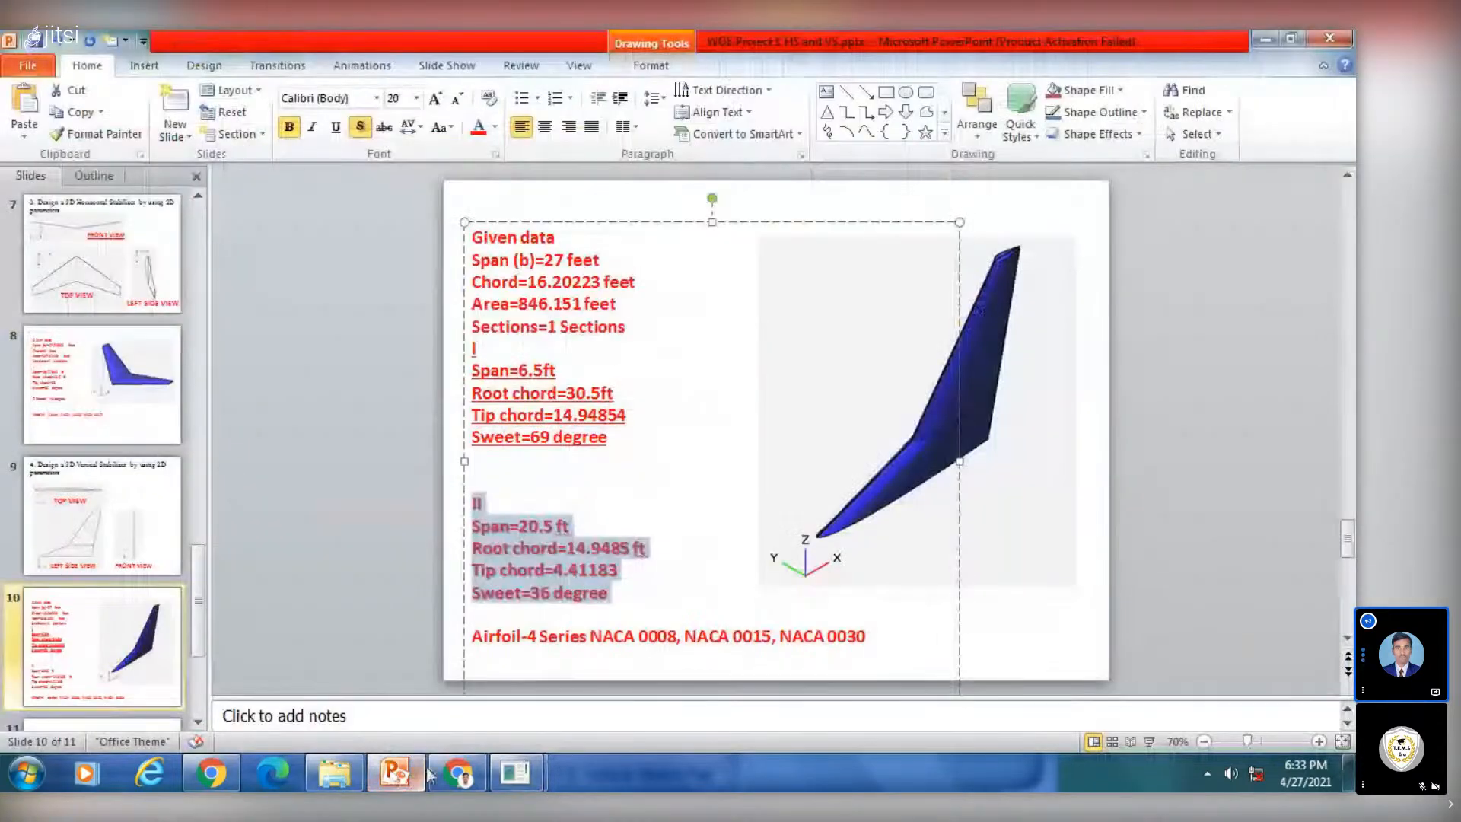
{"action": "mouse_move", "coordinate": [456, 774]}
{"action": "left_click", "coordinate": [646, 661]}
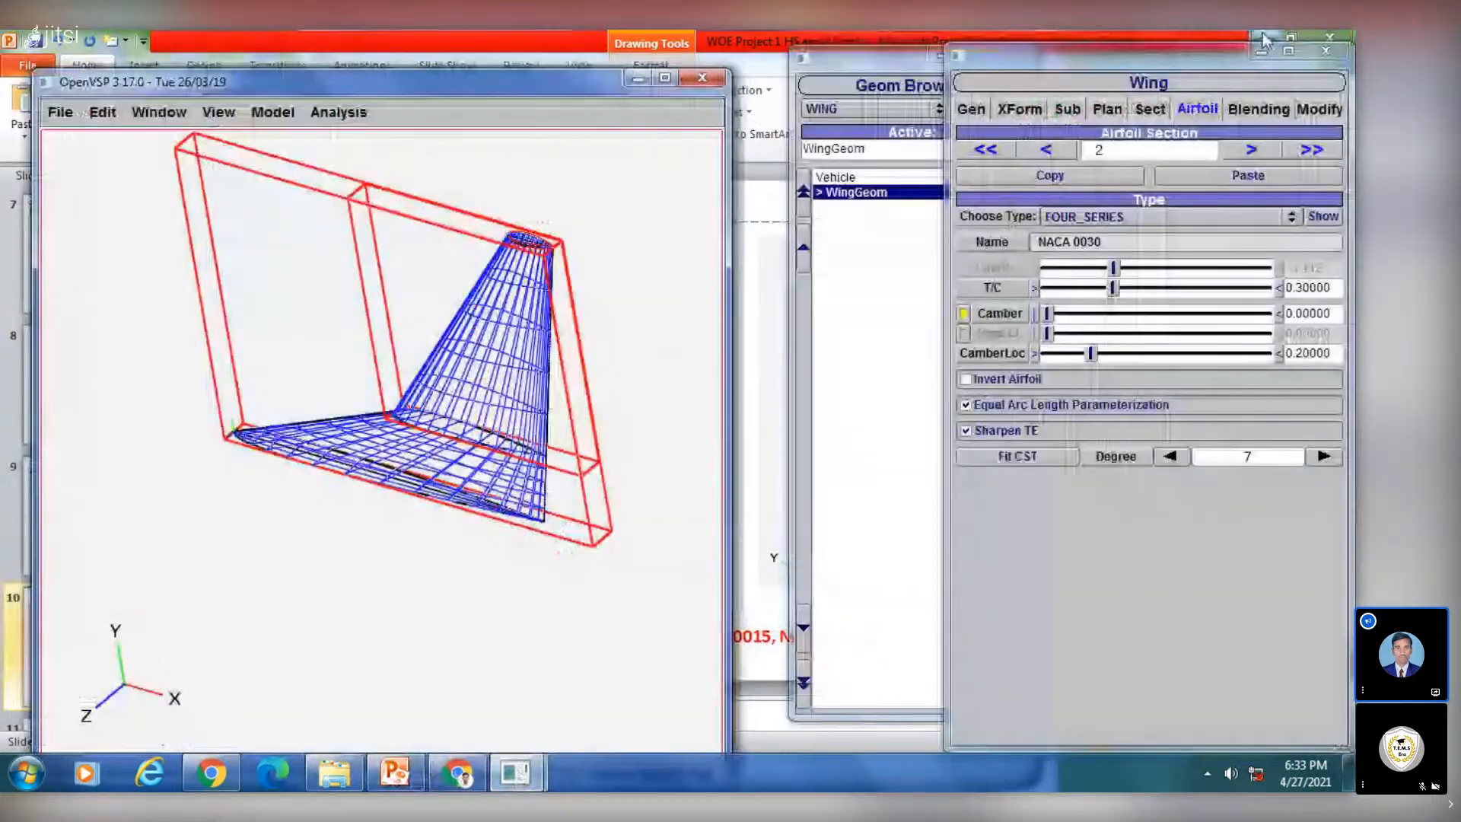
Close the wing's settings, shade its surface and look at the deselected wing from the top
{"action": "left_click", "coordinate": [1325, 51]}
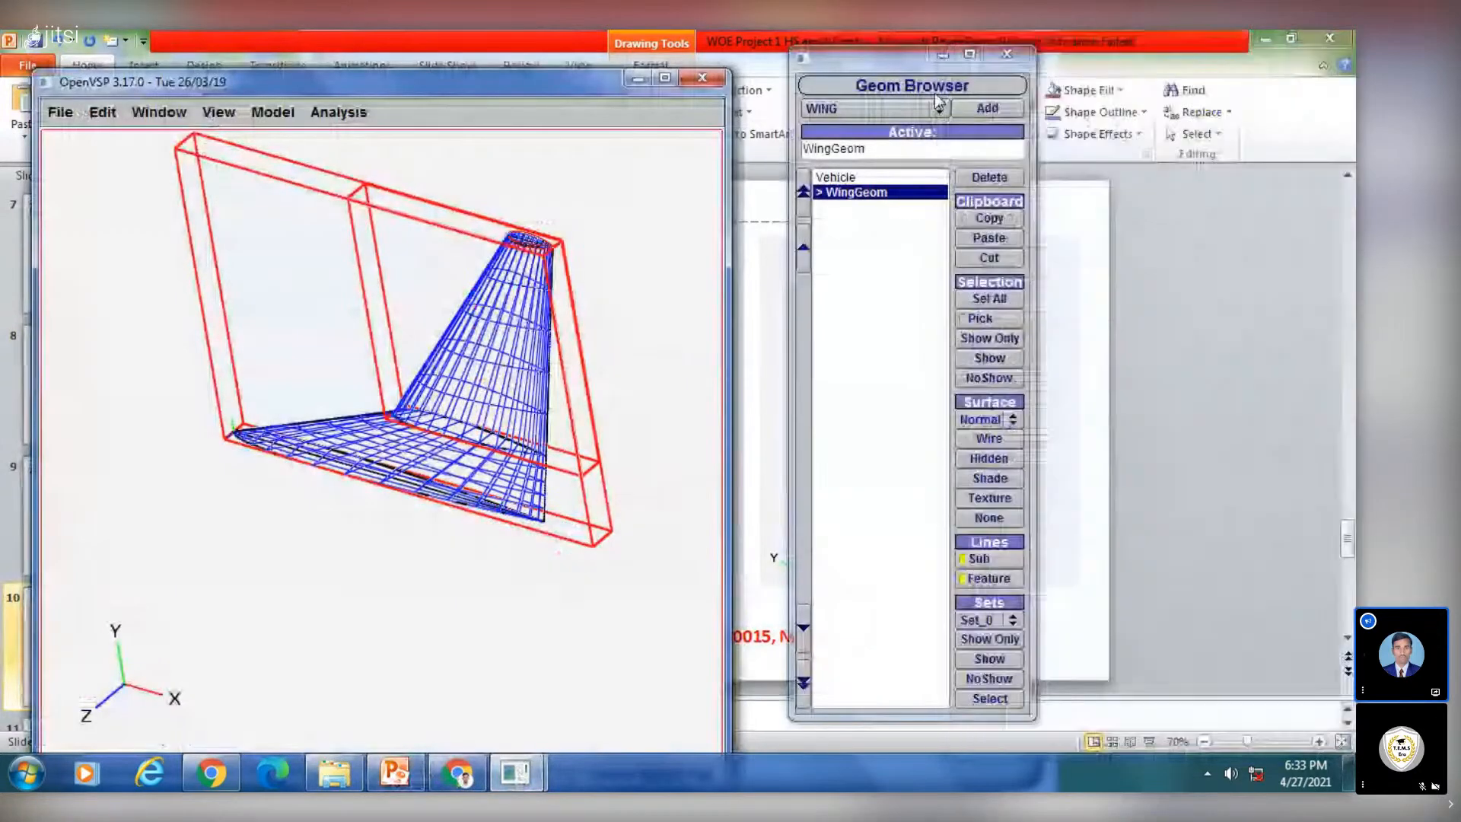
{"action": "left_click", "coordinate": [990, 478]}
{"action": "left_click", "coordinate": [869, 357]}
{"action": "left_click_drag", "start_coordinate": [466, 331], "coordinate": [388, 388]}
{"action": "left_click", "coordinate": [218, 116]}
{"action": "left_click", "coordinate": [230, 143]}
{"action": "right_click_drag", "start_coordinate": [419, 303], "coordinate": [172, 419]}
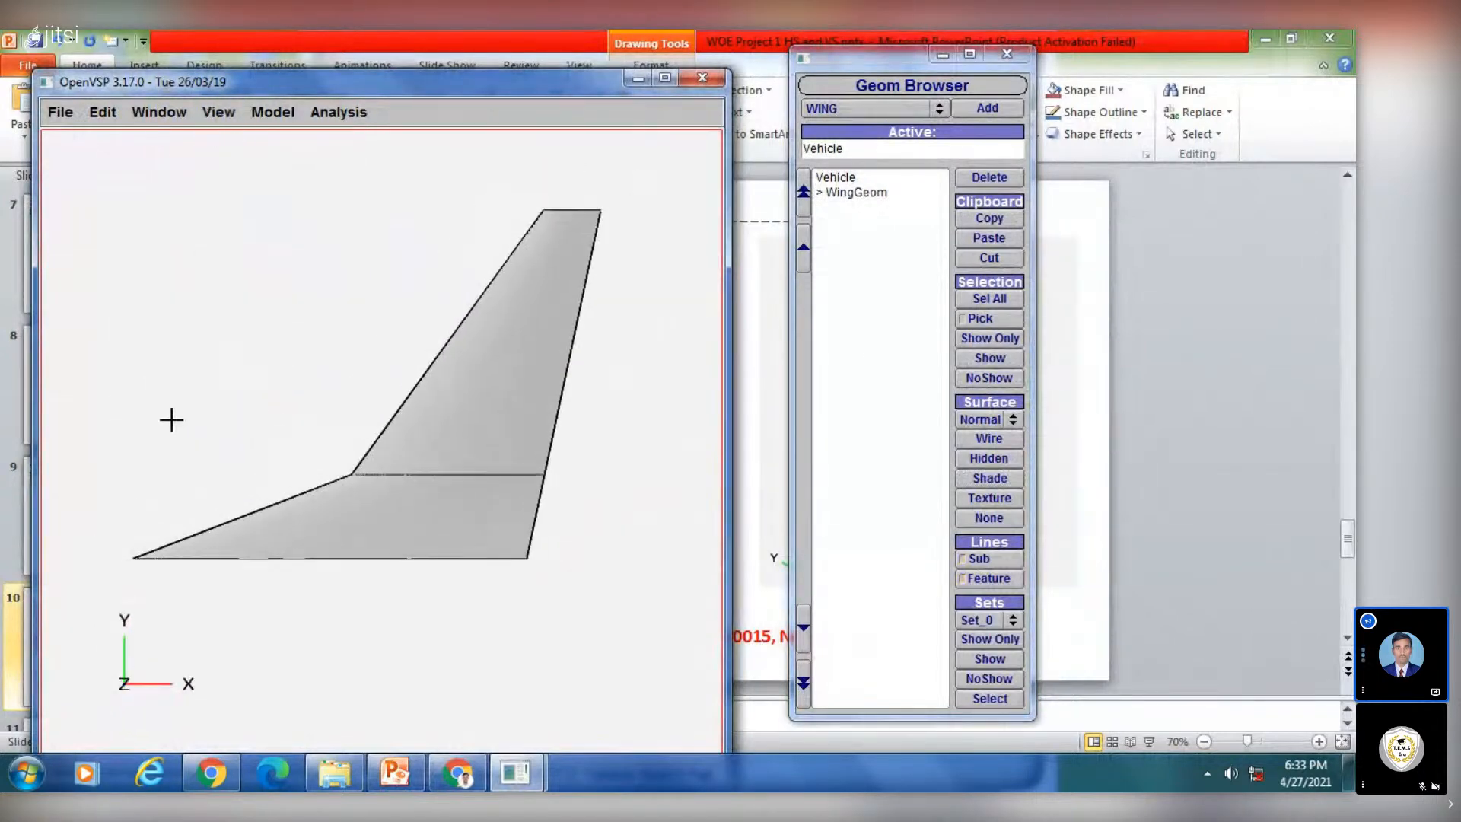
Check the stabilizer drawings on slide 9 in PowerPoint, then examine the shaded wing's top, front and left views in OpenVSP
{"action": "left_click", "coordinate": [396, 773]}
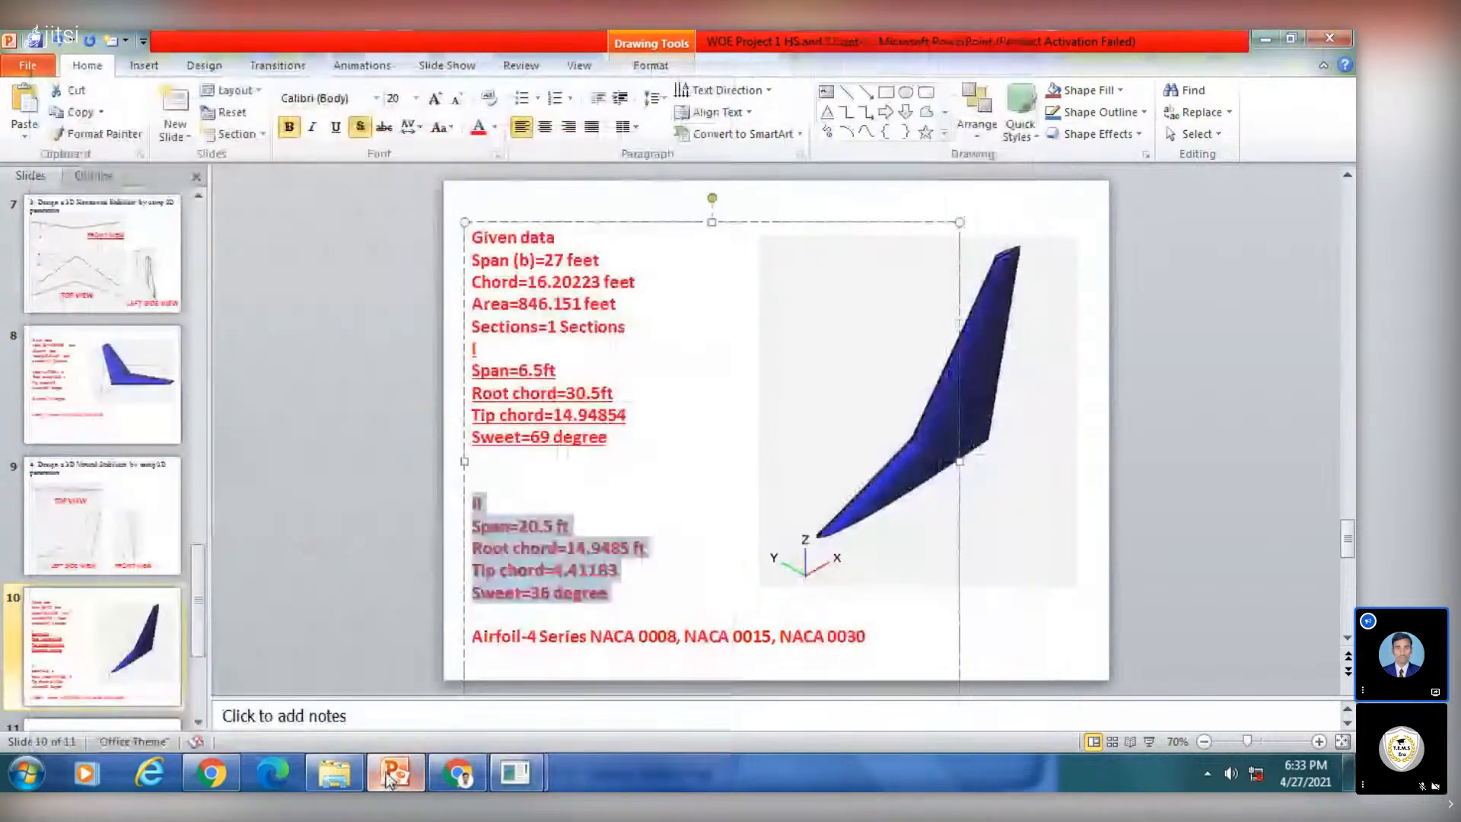
{"action": "left_click", "coordinate": [106, 566]}
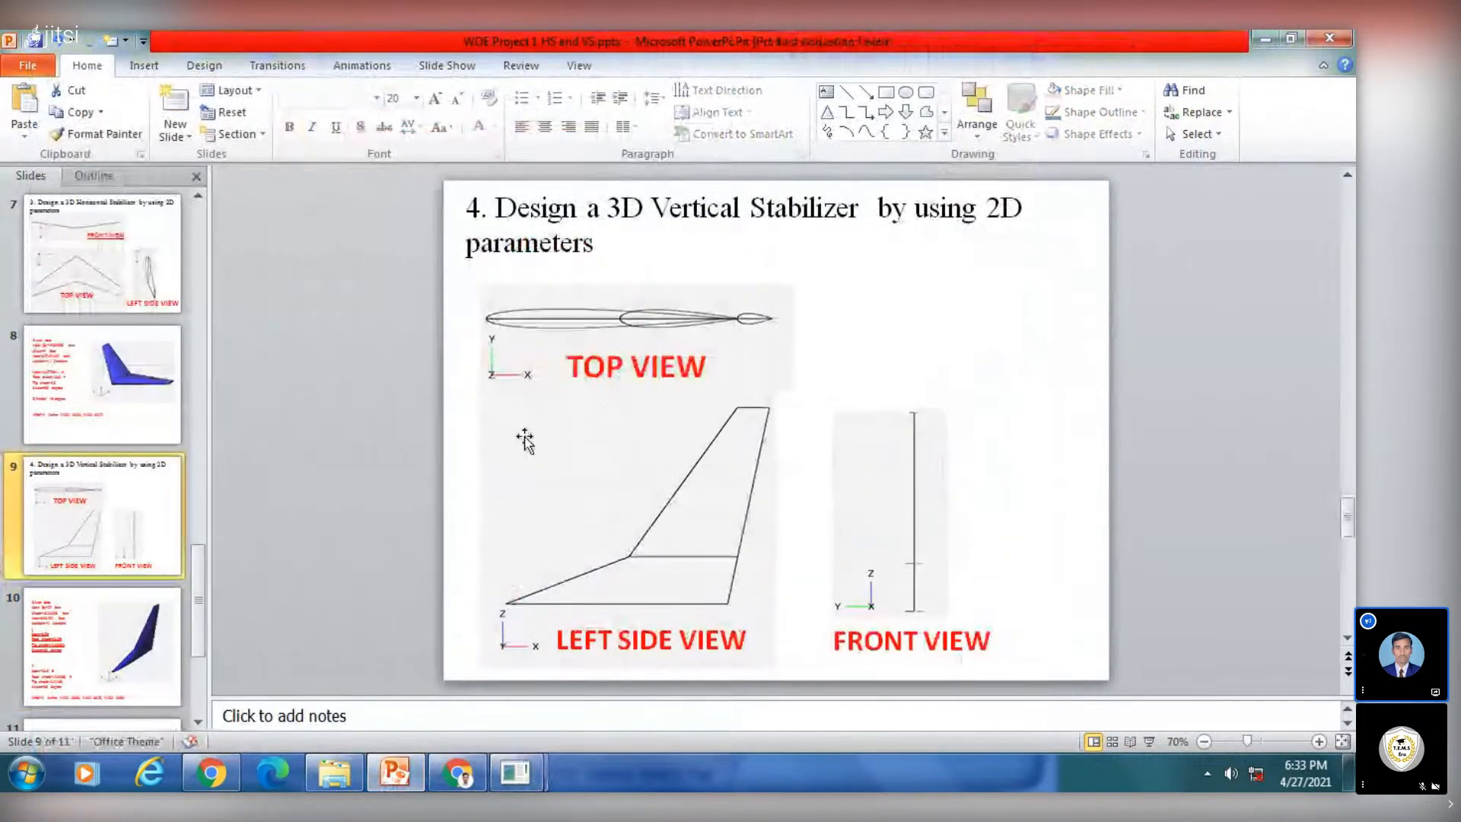
{"action": "left_click", "coordinate": [396, 773]}
{"action": "left_click", "coordinate": [219, 113]}
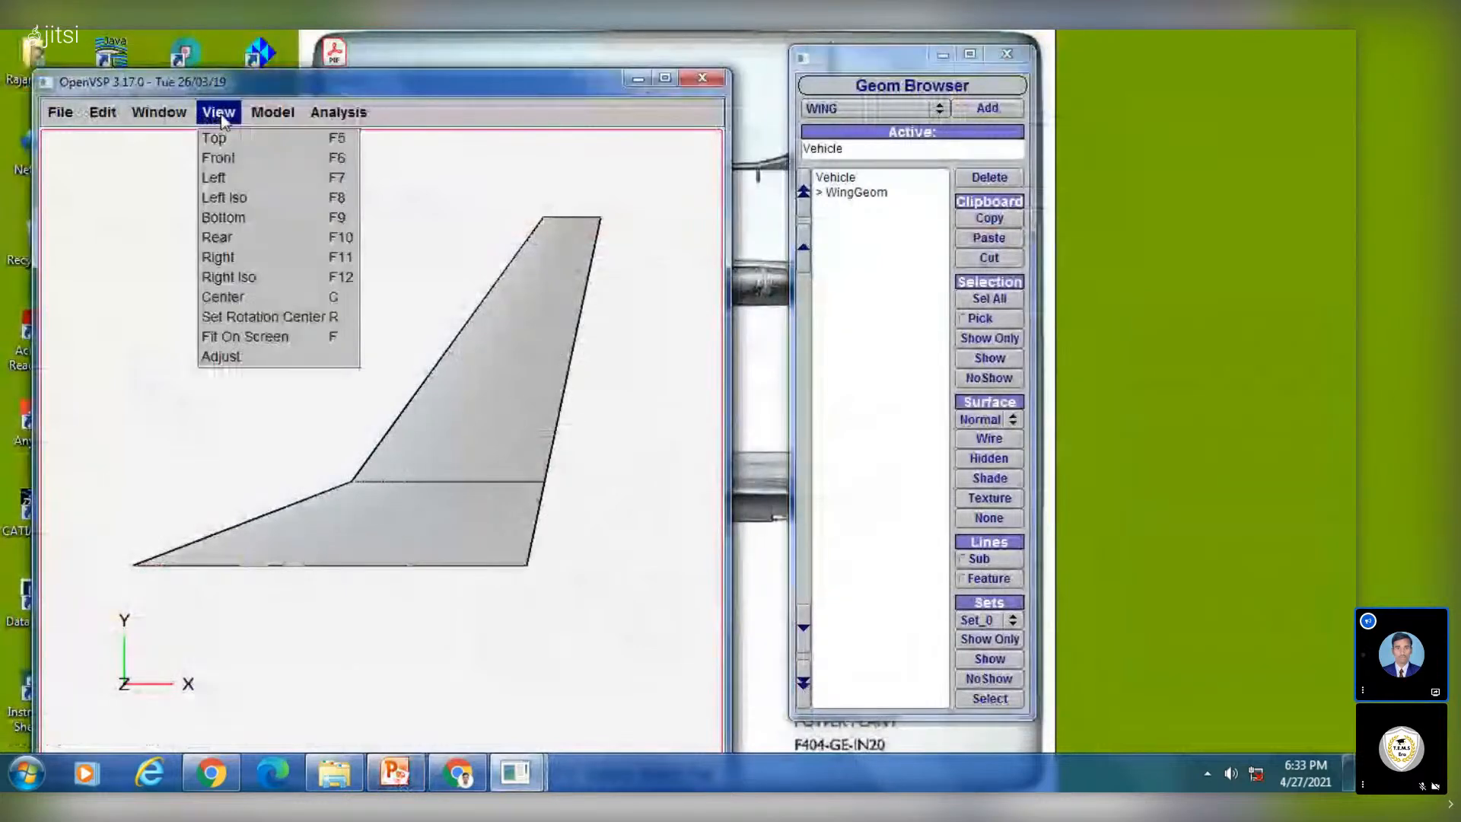
{"action": "left_click", "coordinate": [219, 136]}
{"action": "right_click_drag", "start_coordinate": [265, 260], "coordinate": [269, 252]}
{"action": "left_click", "coordinate": [218, 112]}
{"action": "left_click", "coordinate": [216, 153]}
{"action": "right_click_drag", "start_coordinate": [375, 254], "coordinate": [337, 161]}
{"action": "left_click", "coordinate": [218, 112]}
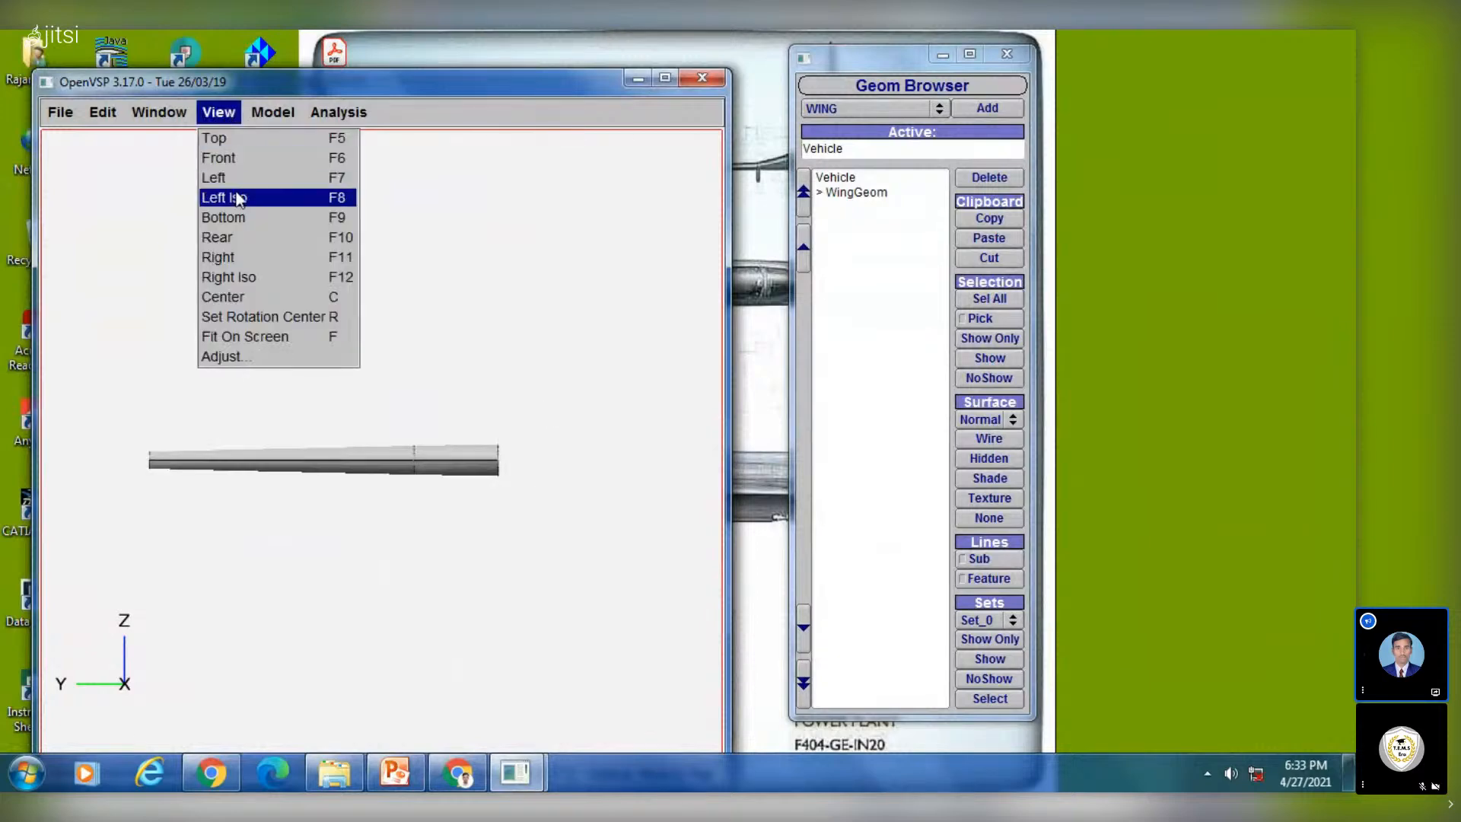
{"action": "left_click", "coordinate": [221, 170]}
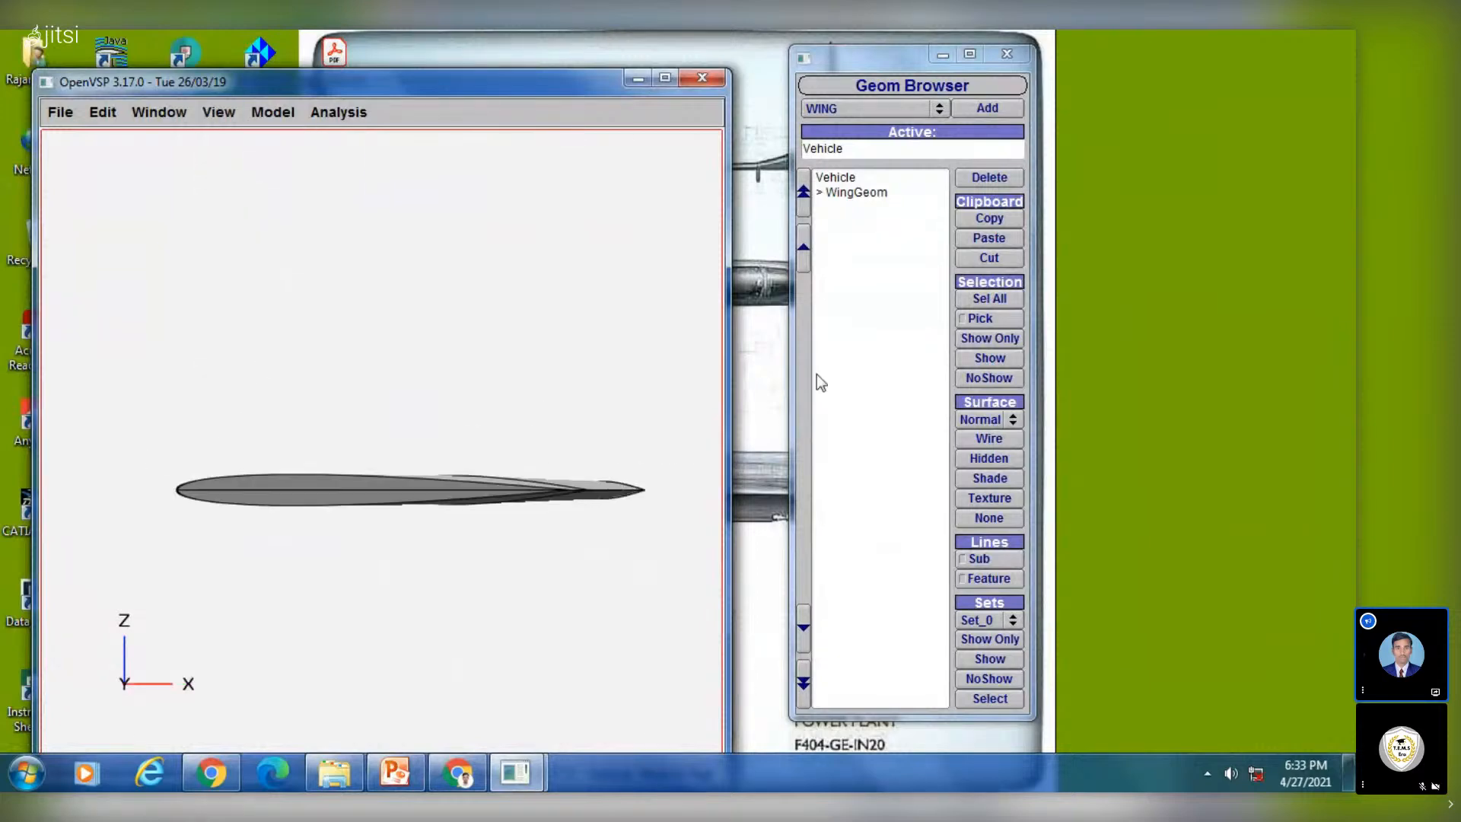
Turn off the wing's surface display so only its feature lines are drawn, and deselect the wing
{"action": "left_click", "coordinate": [850, 193]}
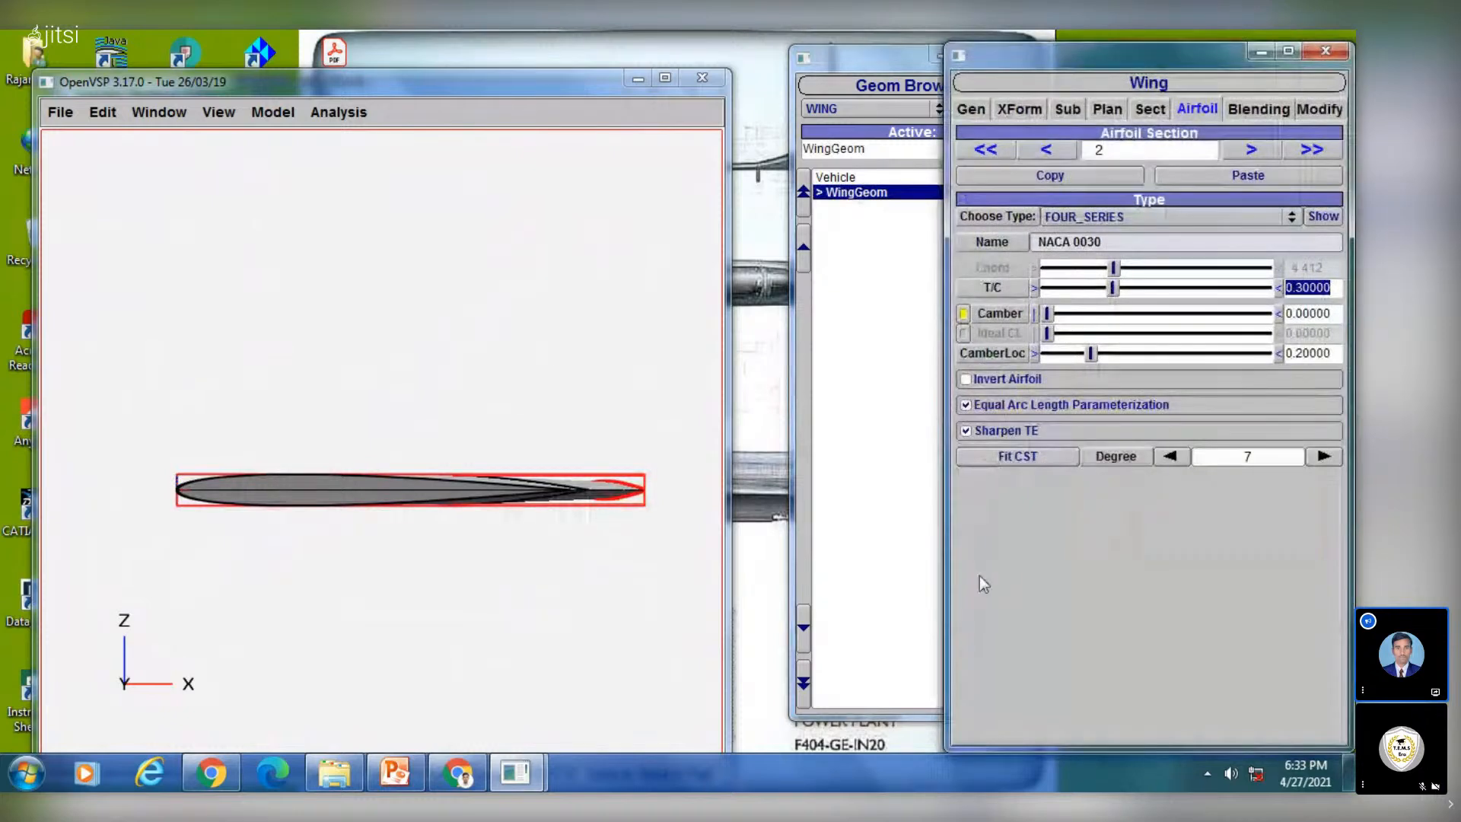
{"action": "left_click", "coordinate": [1326, 50]}
{"action": "left_click", "coordinate": [988, 517]}
{"action": "right_click_drag", "start_coordinate": [529, 416], "coordinate": [492, 401]}
{"action": "left_click", "coordinate": [849, 426]}
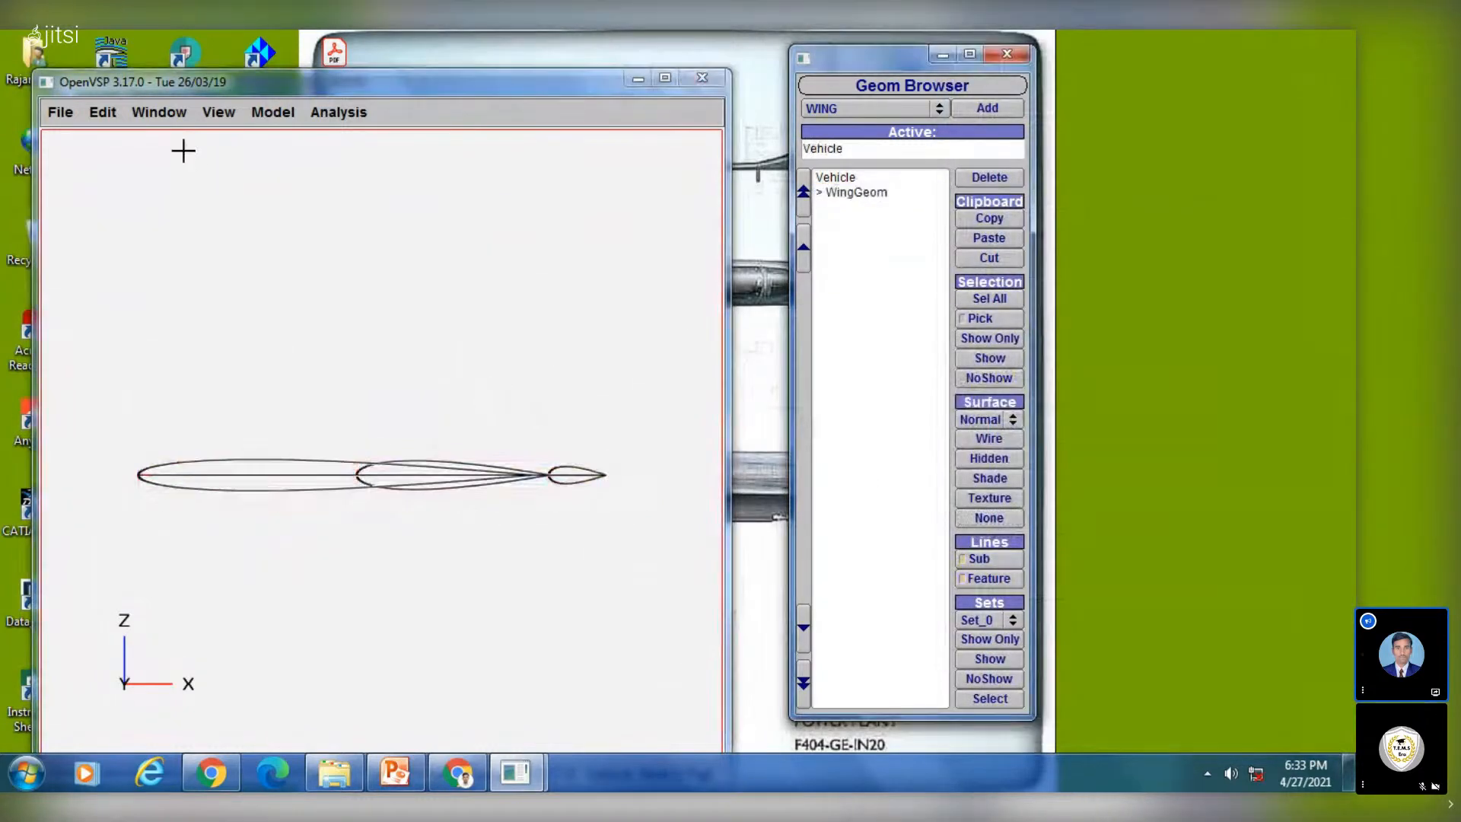
Compare the outline wing's top and front views with the left-side and front drawings on slide 9 in PowerPoint
{"action": "left_click", "coordinate": [221, 112]}
{"action": "left_click", "coordinate": [227, 135]}
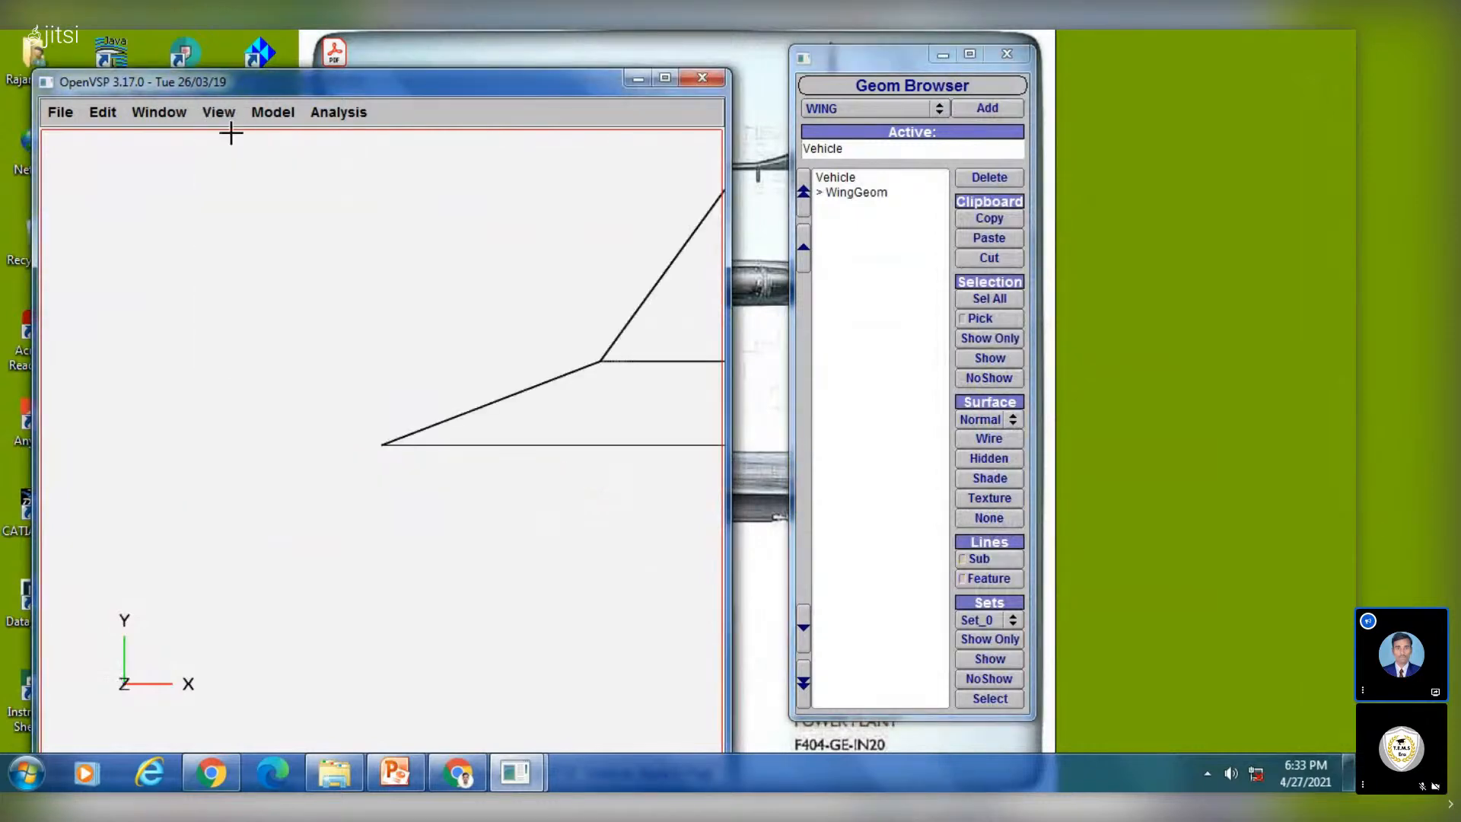
{"action": "left_click", "coordinate": [397, 773]}
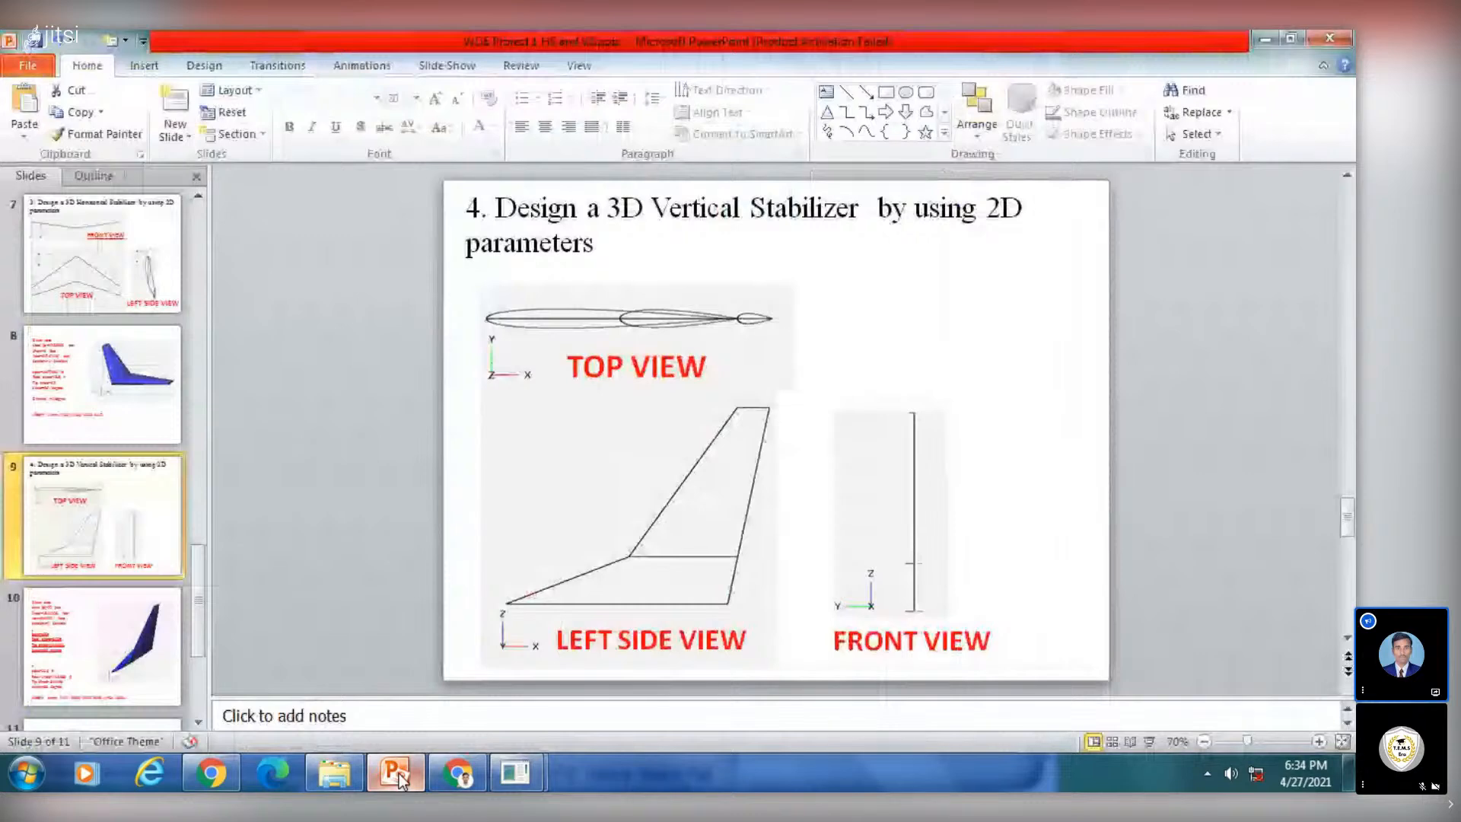
{"action": "left_click", "coordinate": [399, 773]}
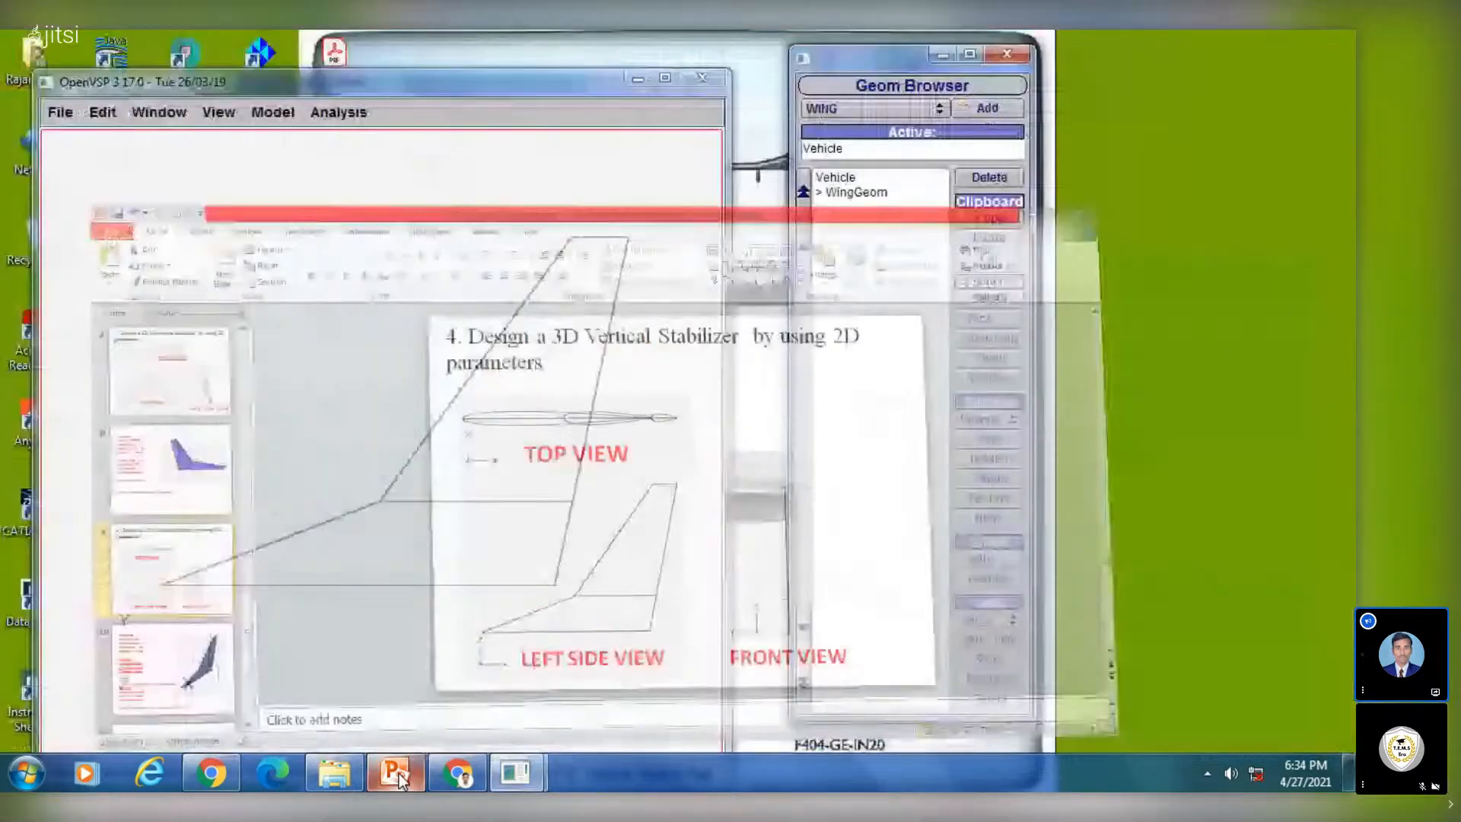
{"action": "key", "text": "F6"}
{"action": "right_click_drag", "start_coordinate": [486, 421], "coordinate": [511, 454]}
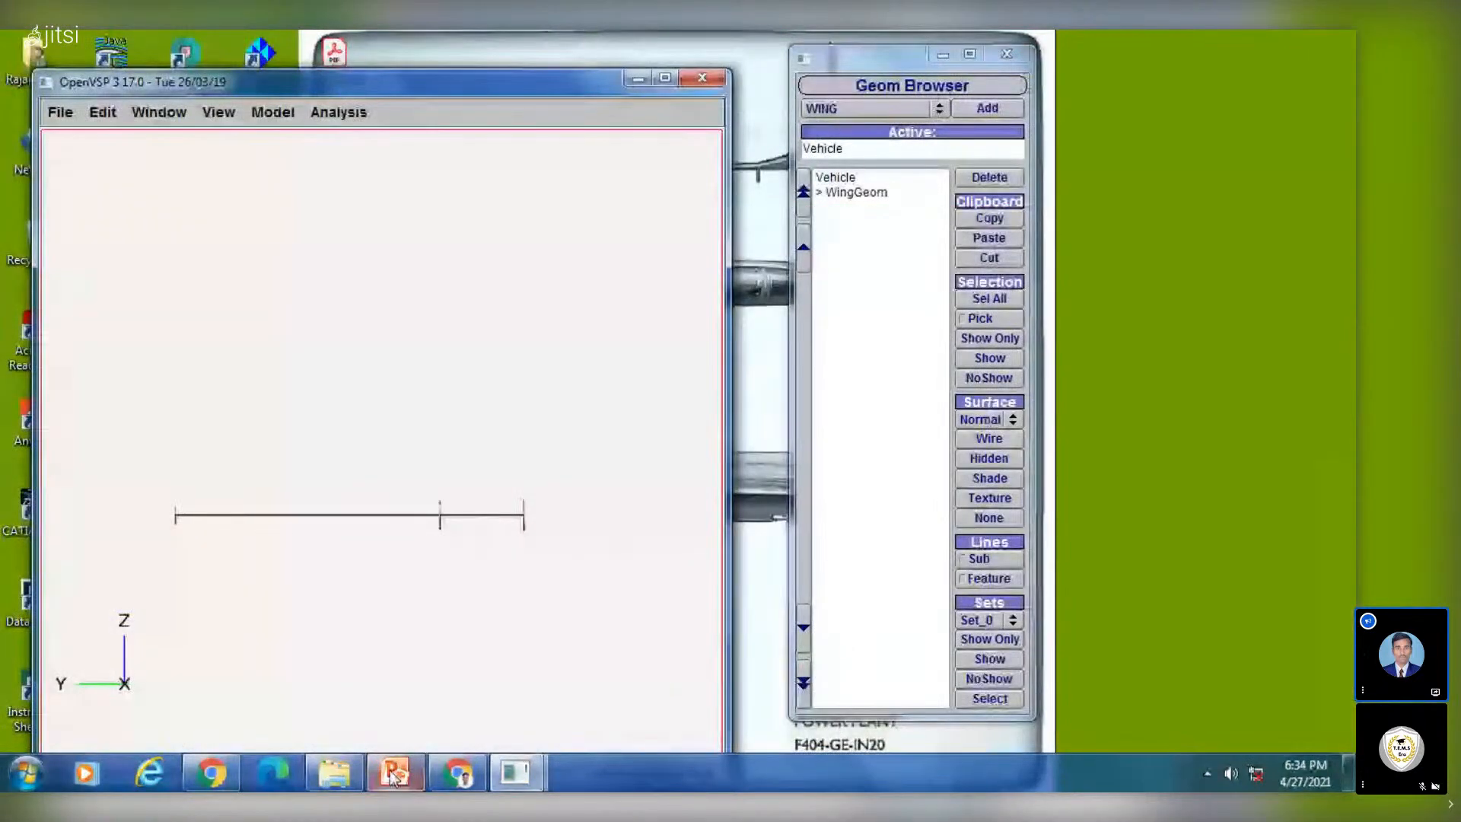
{"action": "left_click", "coordinate": [397, 773]}
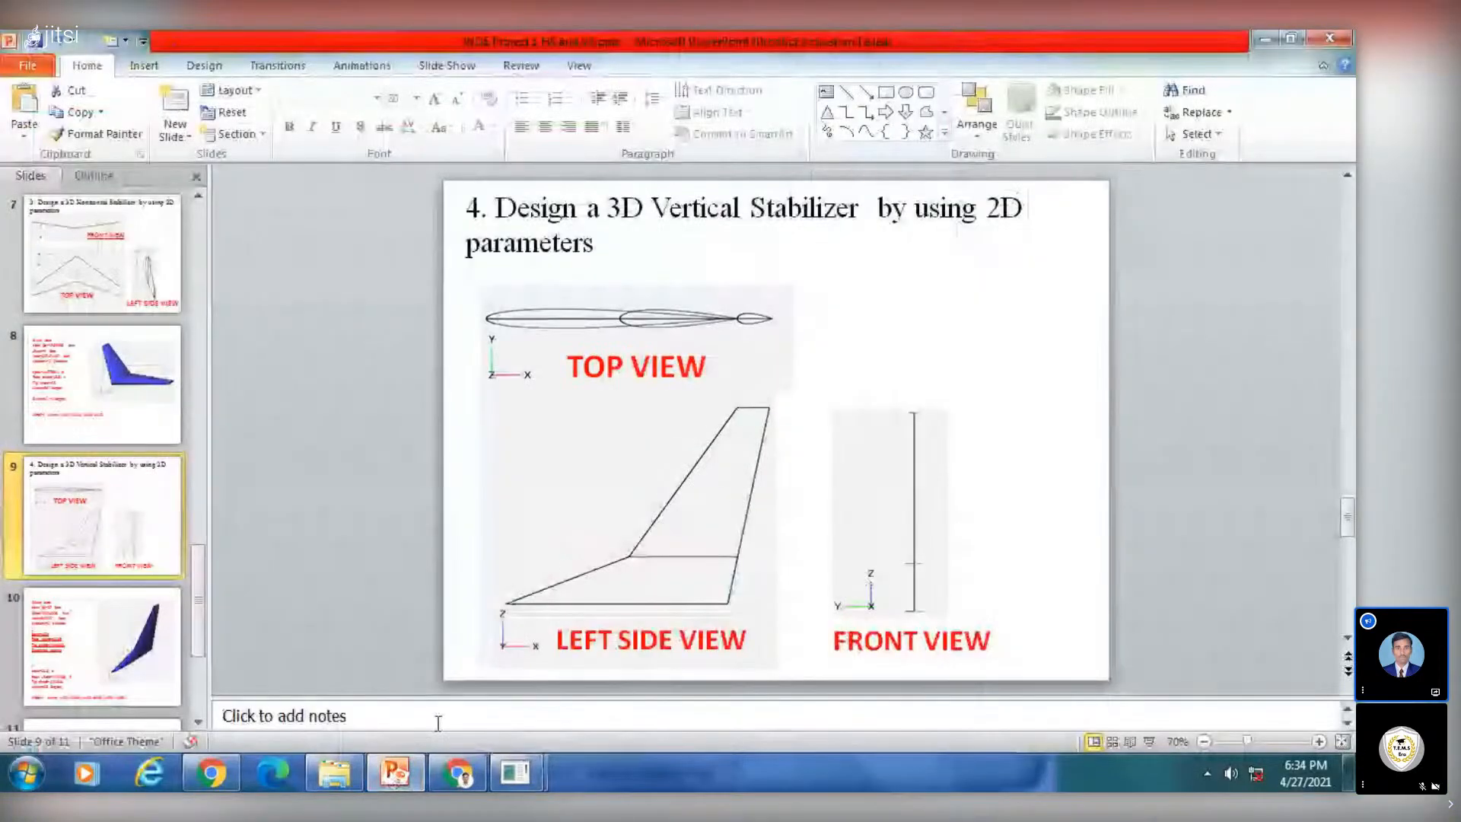
{"action": "left_click", "coordinate": [397, 772]}
Compare the outline wing's left view with the top-view drawing on slide 9 in PowerPoint
{"action": "left_click", "coordinate": [273, 112]}
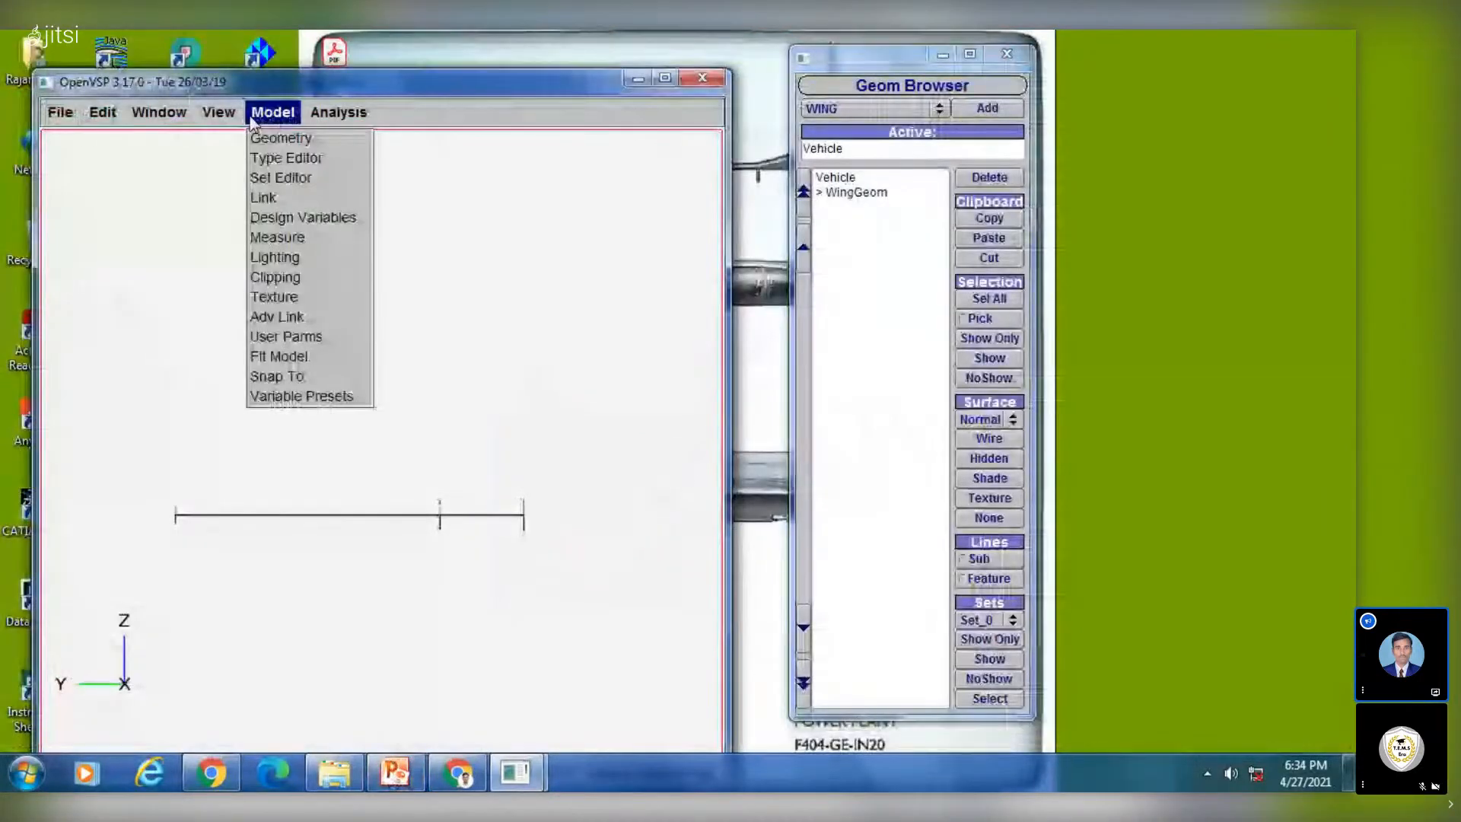
{"action": "mouse_move", "coordinate": [219, 112]}
{"action": "left_click", "coordinate": [216, 177]}
{"action": "right_click_drag", "start_coordinate": [408, 411], "coordinate": [256, 487]}
{"action": "left_click", "coordinate": [395, 773]}
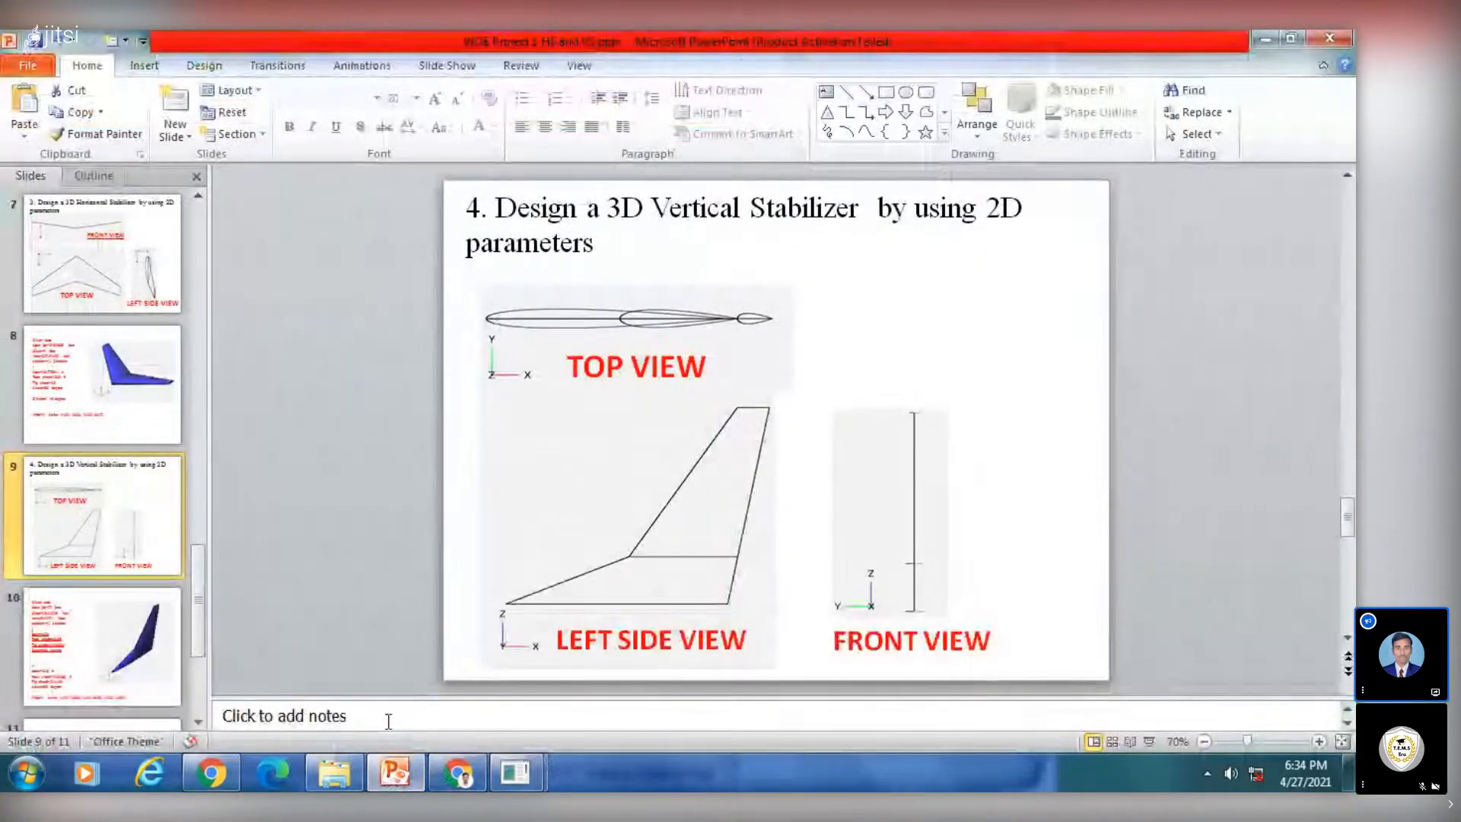
{"action": "left_click", "coordinate": [403, 781]}
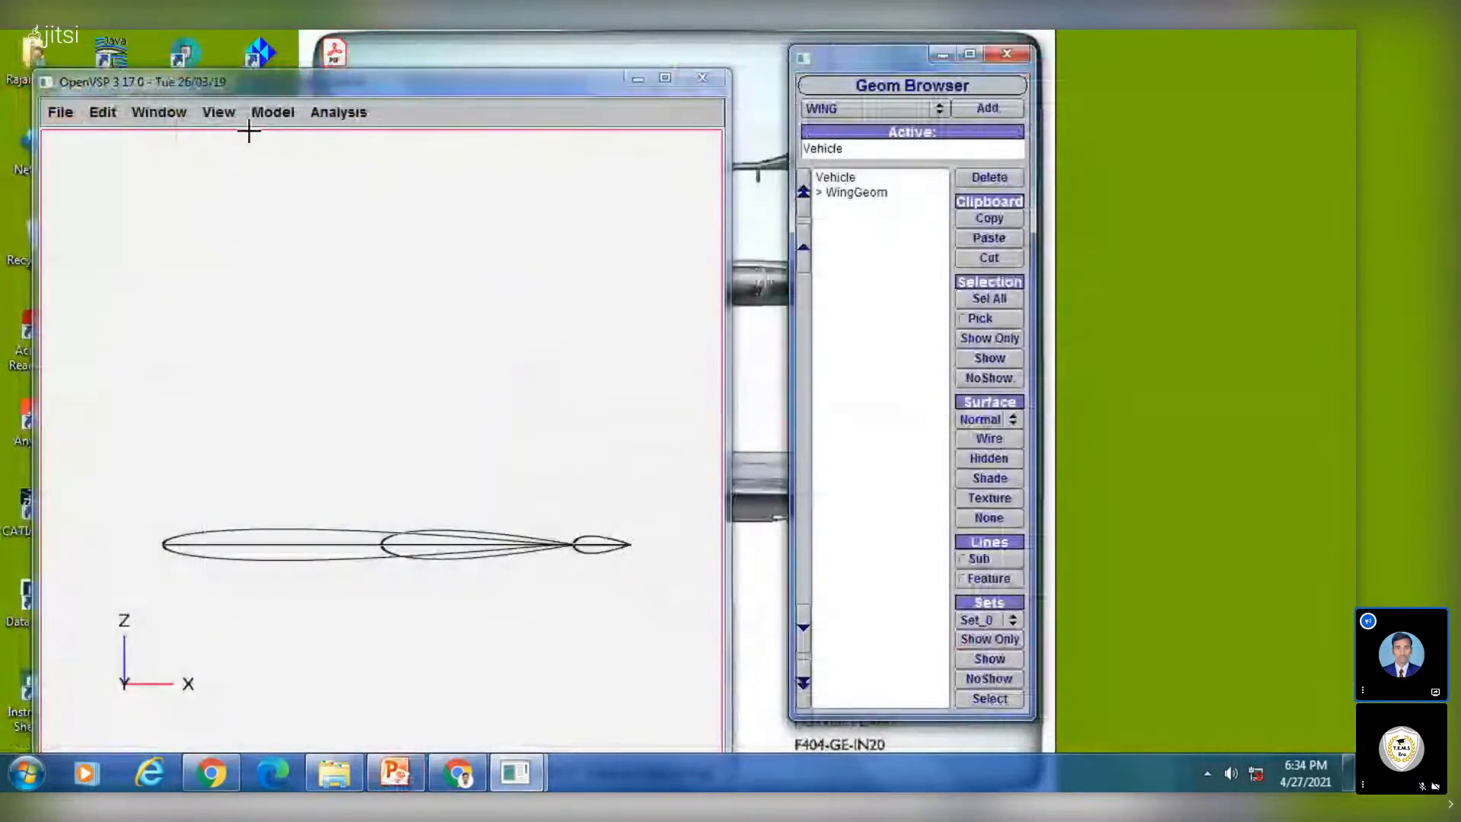
Show the wing from a tilted right isometric view with a shaded surface, and reopen its settings
{"action": "left_click", "coordinate": [219, 112]}
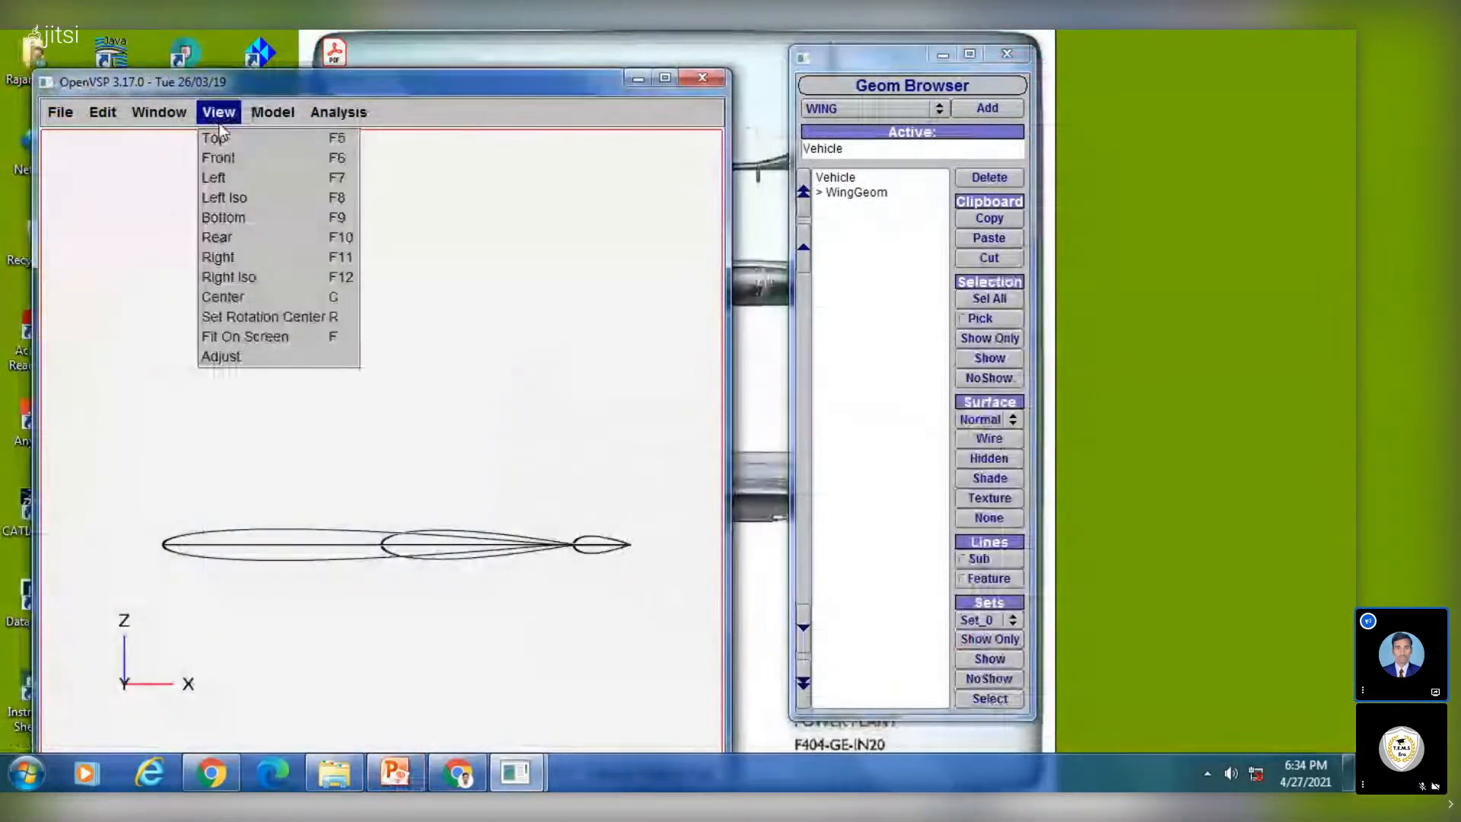
{"action": "left_click", "coordinate": [242, 279]}
{"action": "left_click_drag", "start_coordinate": [338, 426], "coordinate": [357, 293]}
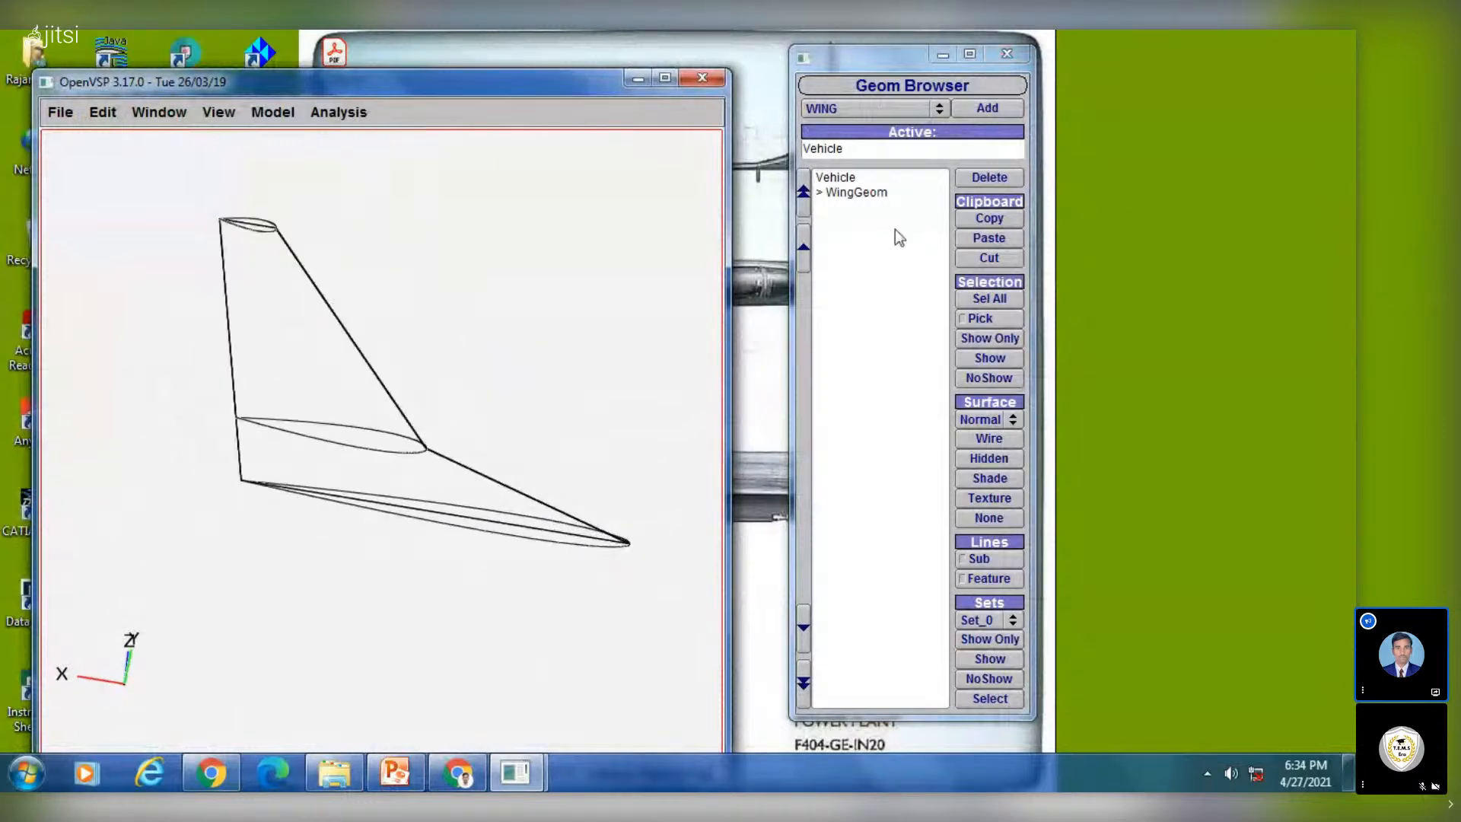
{"action": "left_click", "coordinate": [839, 194]}
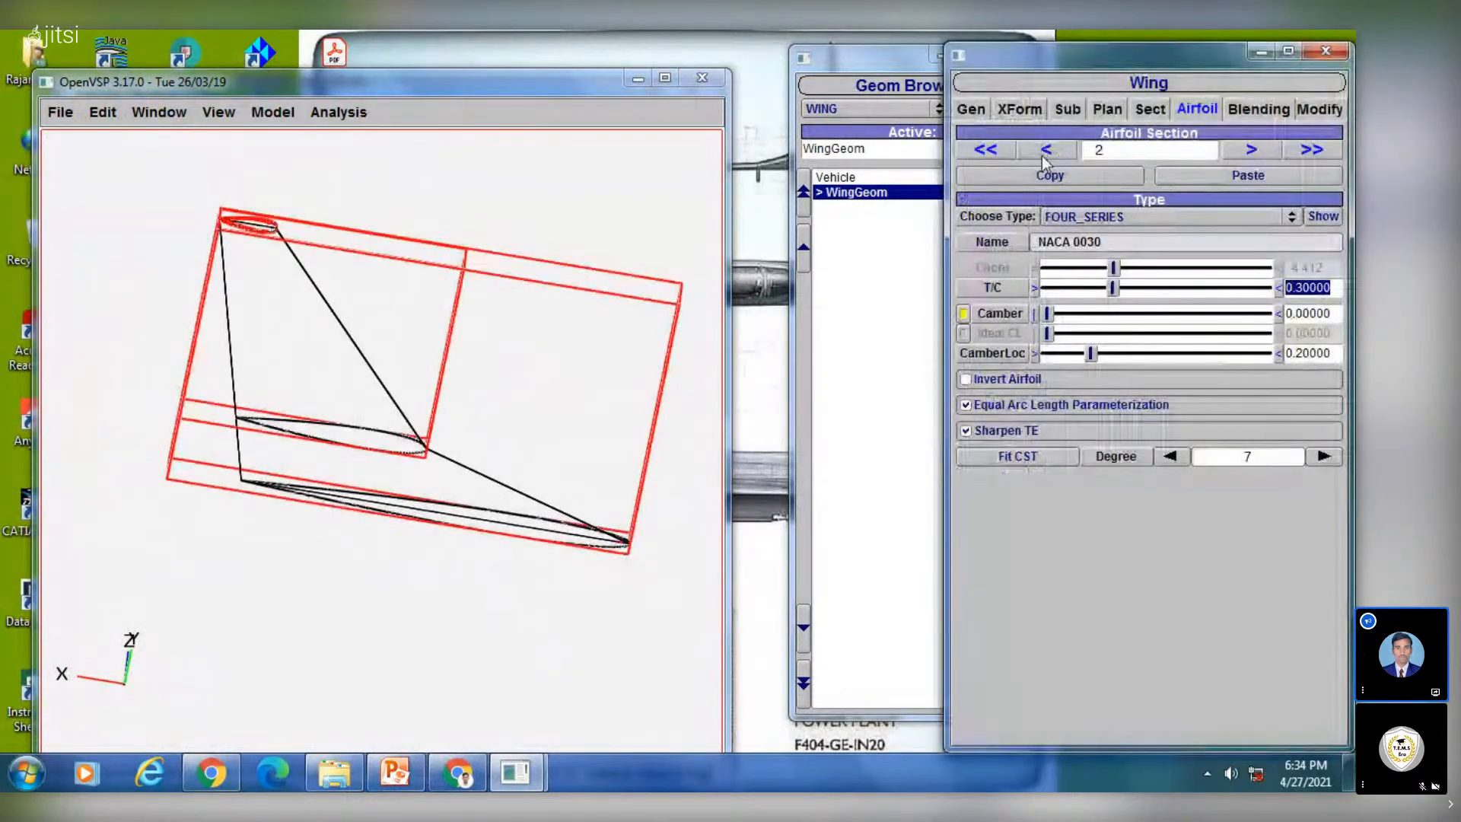
{"action": "left_click", "coordinate": [989, 478]}
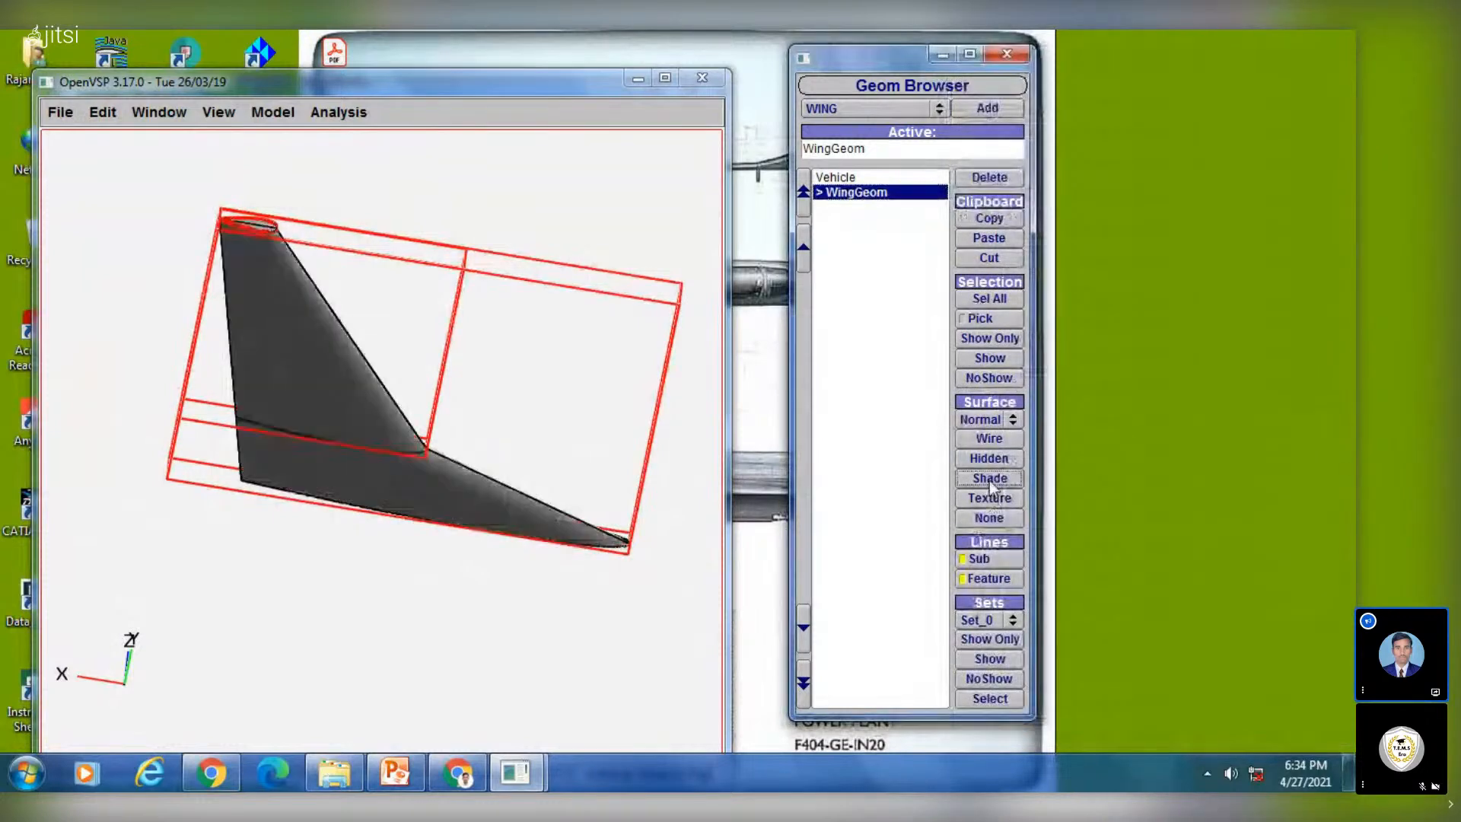
{"action": "left_click", "coordinate": [858, 194]}
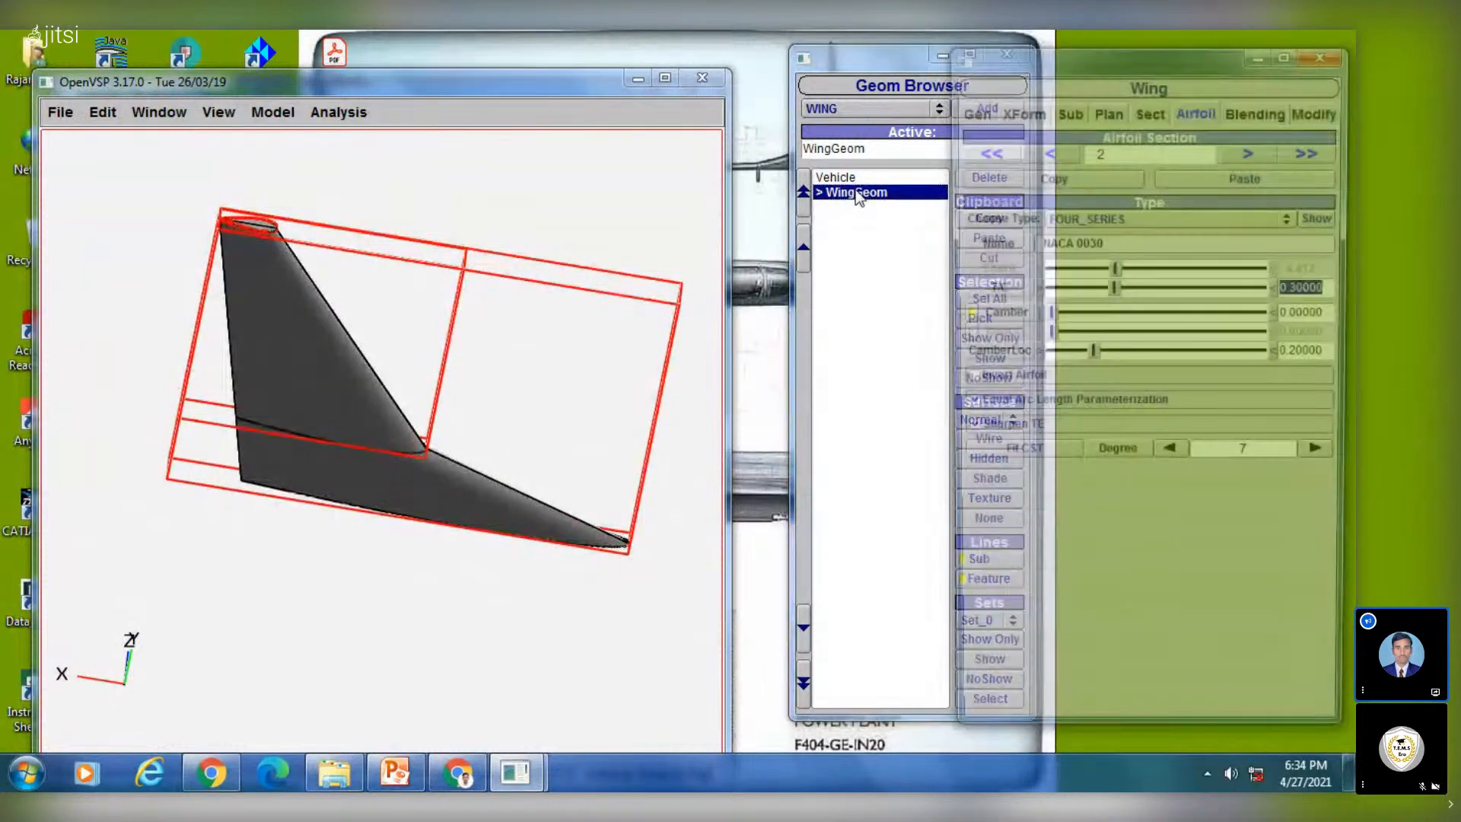
Try the Blue Plastic and Red Plastic materials on the wing, and restore its DEFAULT material
{"action": "left_click", "coordinate": [1104, 223]}
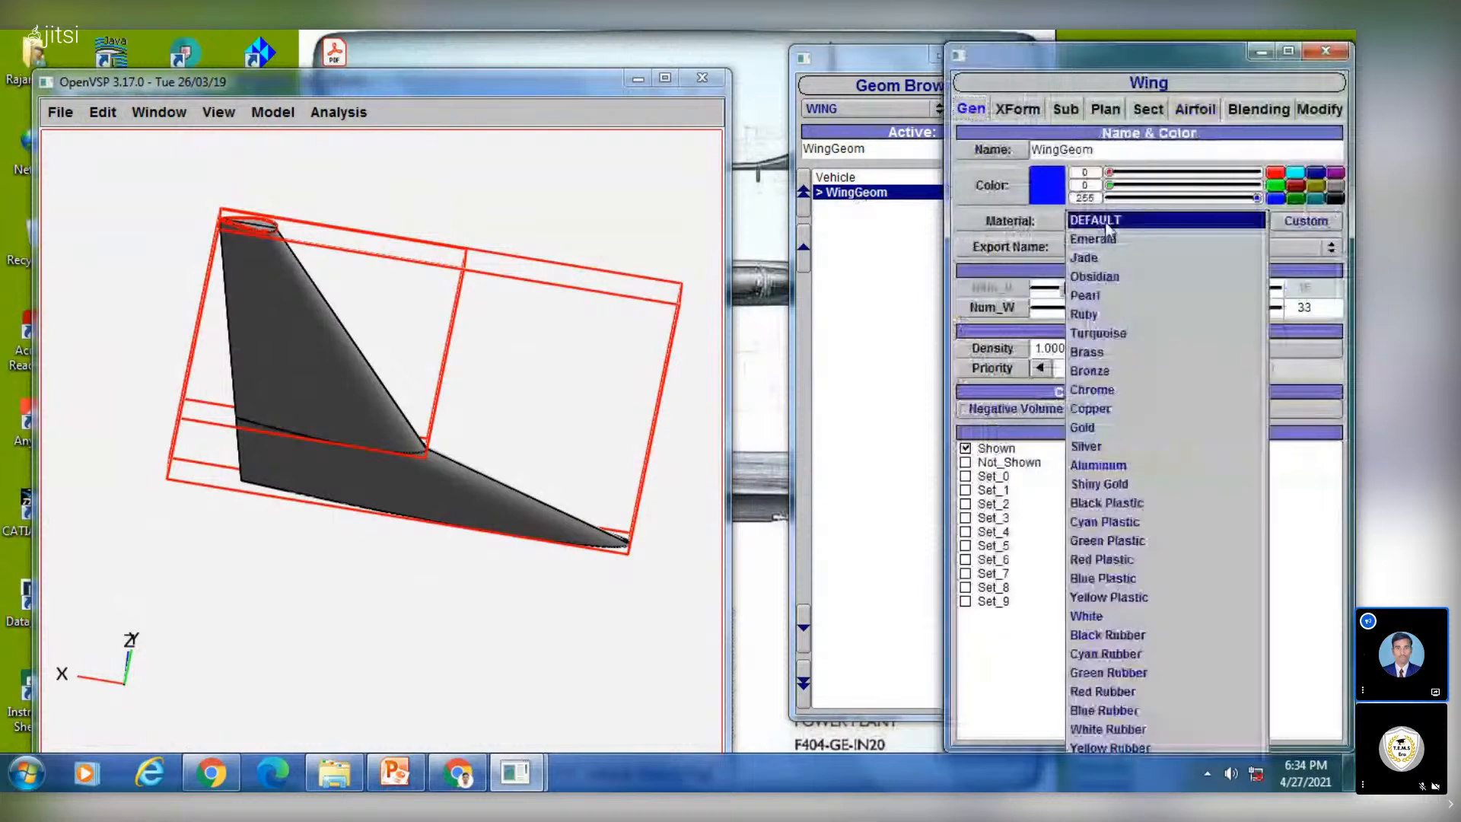
{"action": "left_click", "coordinate": [1130, 579]}
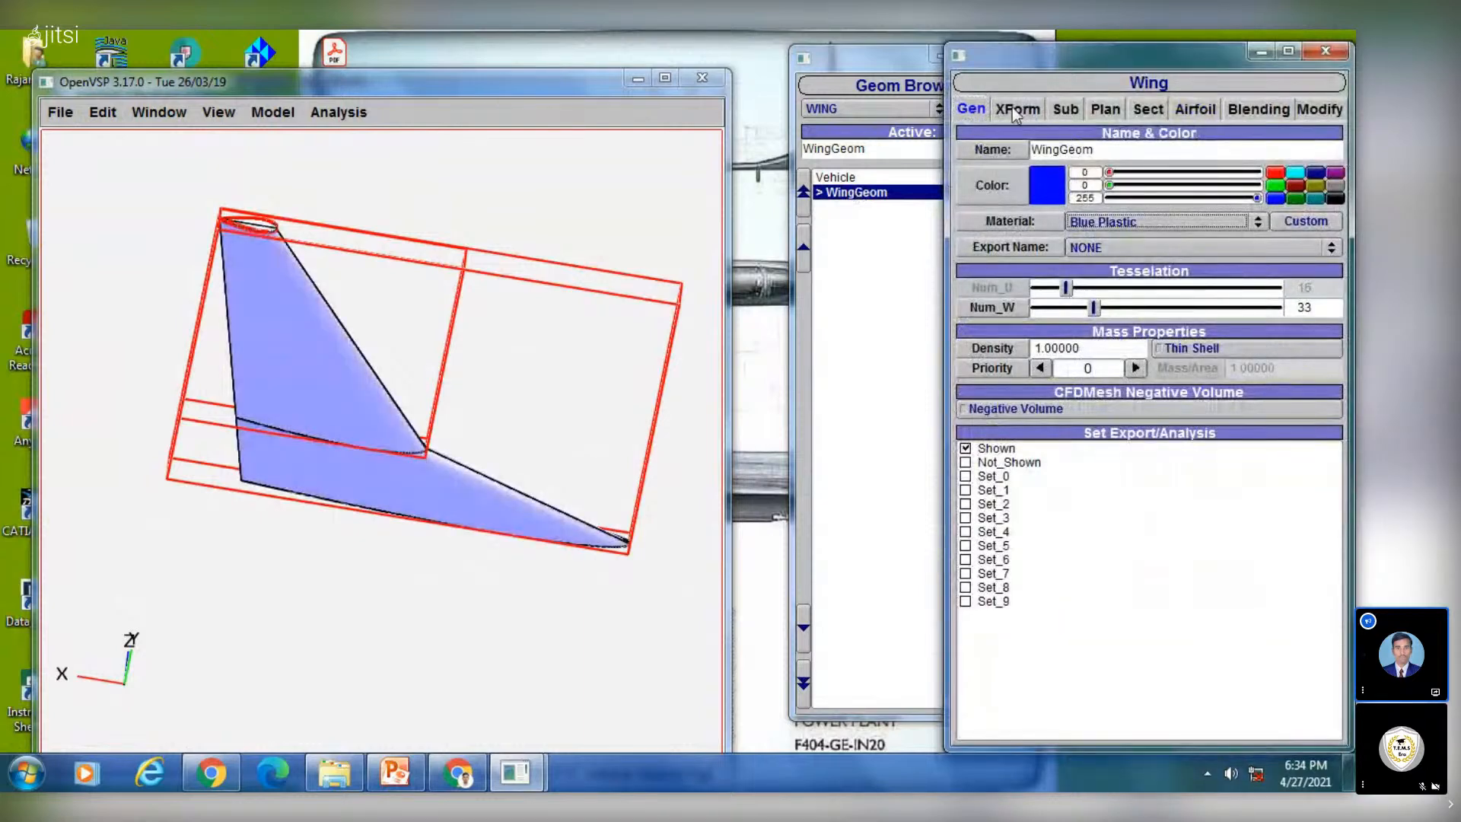
{"action": "left_click", "coordinate": [1096, 229]}
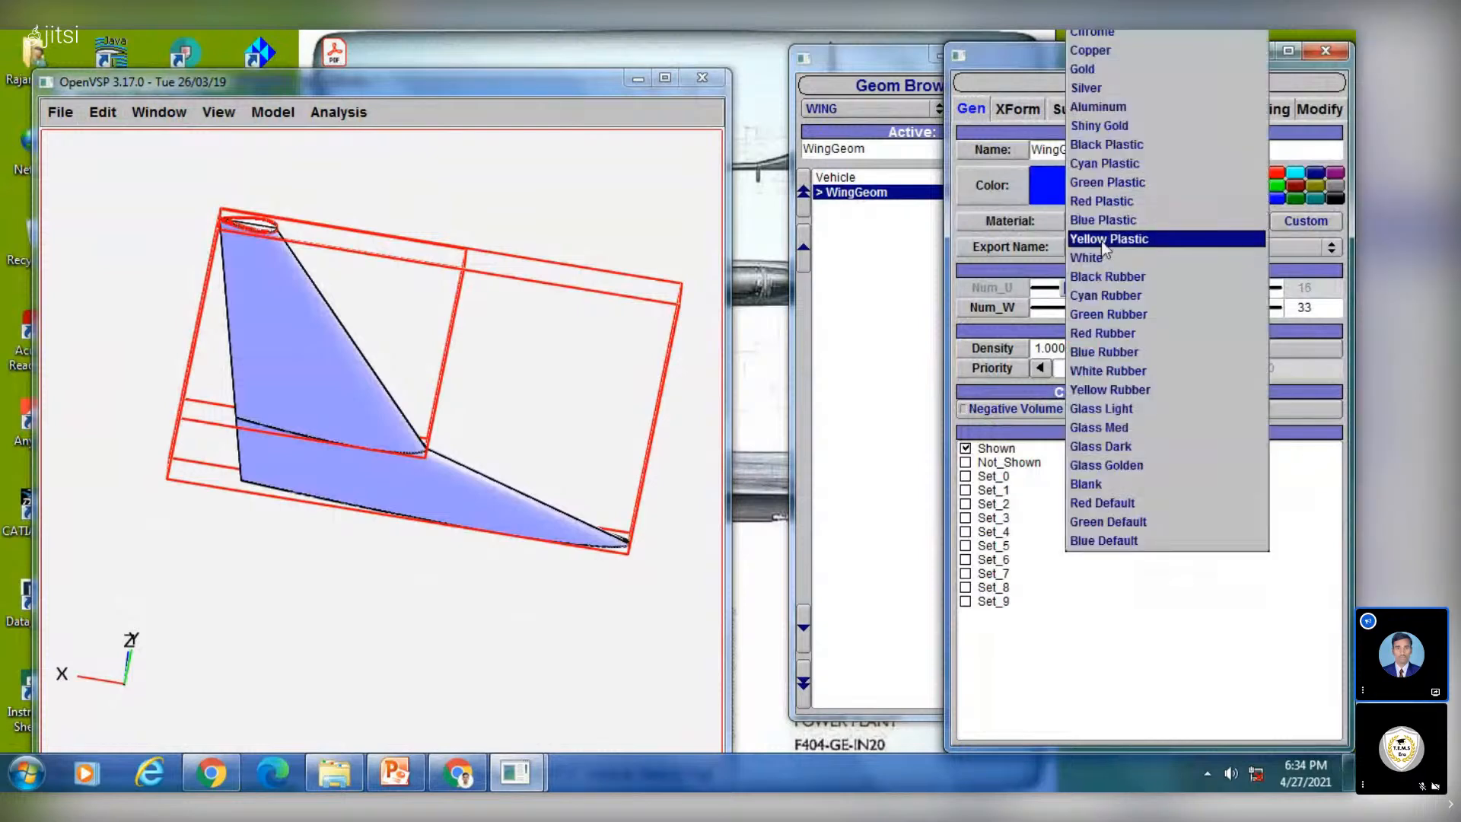
{"action": "left_click", "coordinate": [1102, 201]}
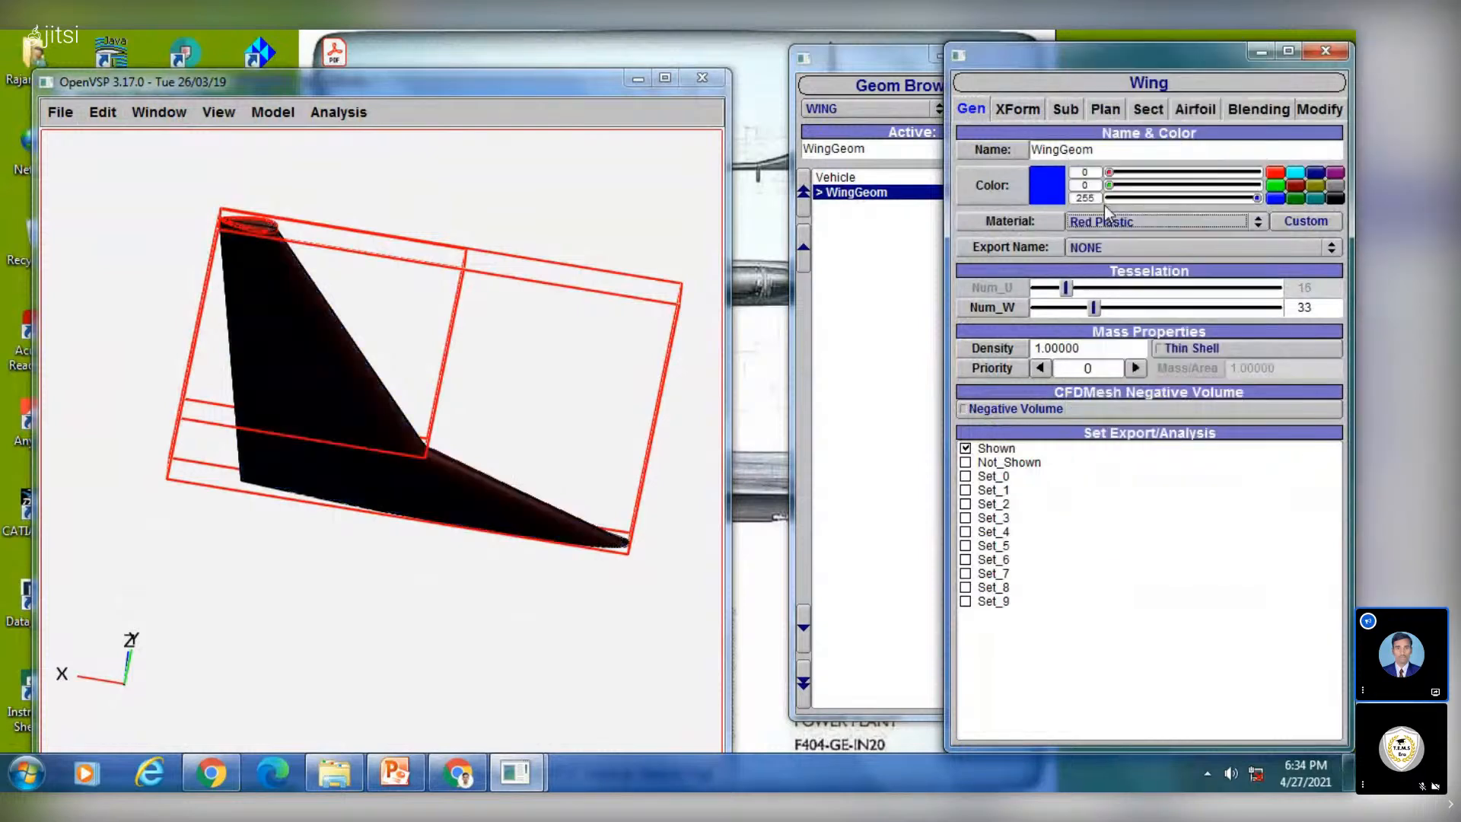
{"action": "left_click_drag", "start_coordinate": [548, 379], "coordinate": [456, 487]}
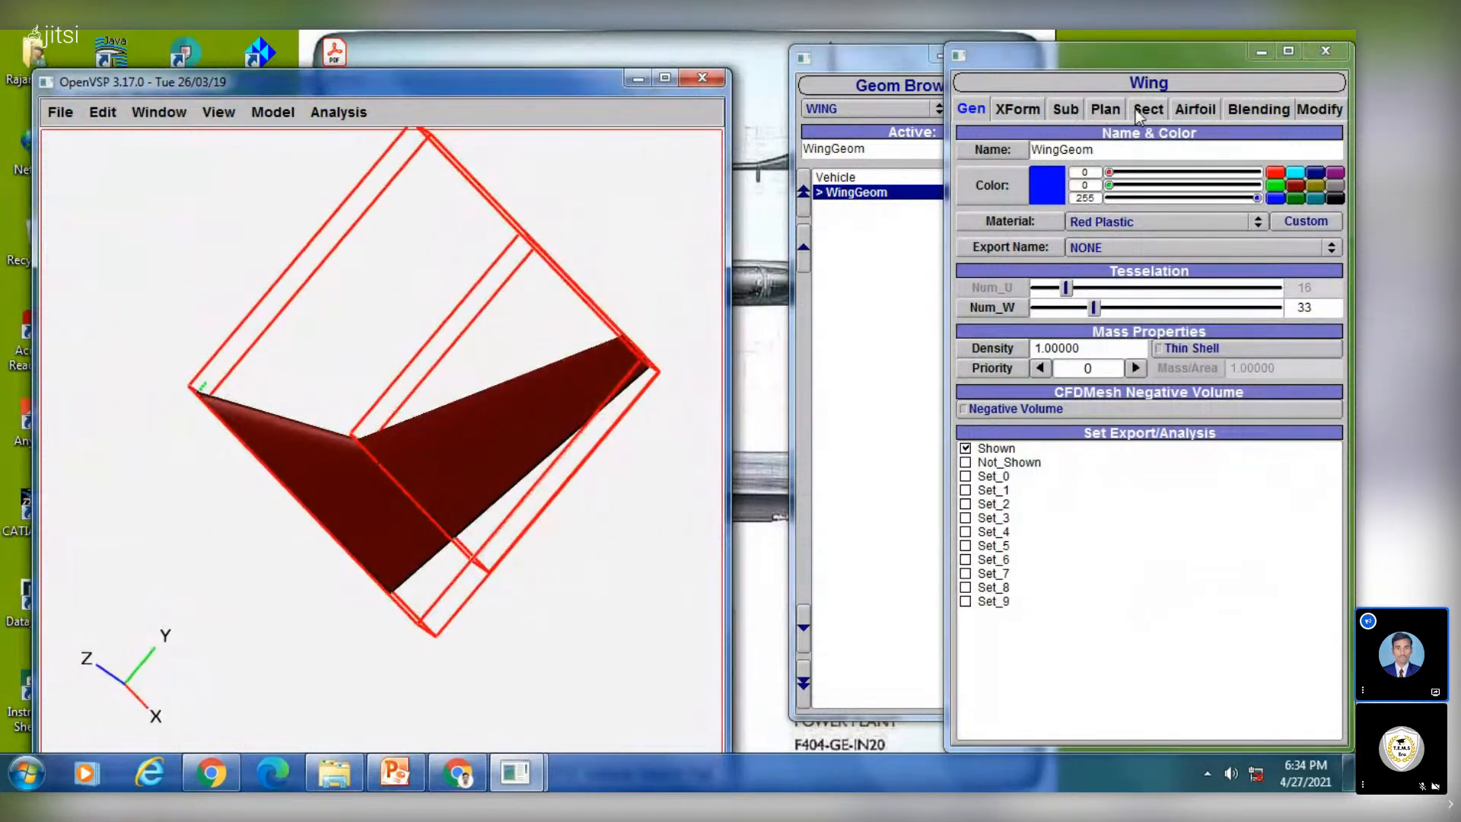
{"action": "left_click", "coordinate": [1098, 220]}
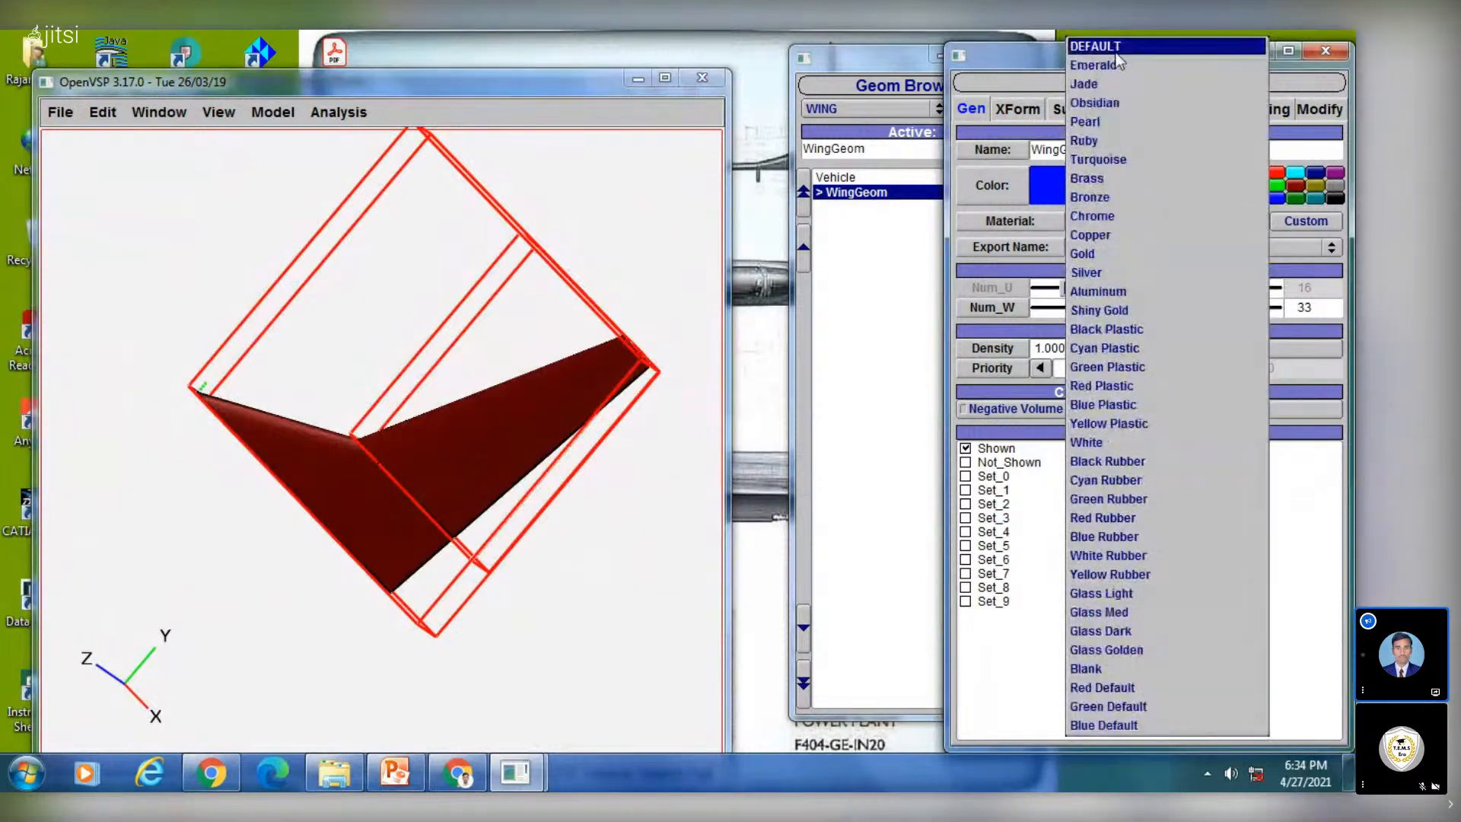
{"action": "left_click", "coordinate": [1116, 47]}
Show the wing from a tilted right isometric view, and deselect it so only the shaded stabilizer is drawn
{"action": "left_click_drag", "start_coordinate": [515, 411], "coordinate": [183, 156]}
{"action": "left_click", "coordinate": [217, 115]}
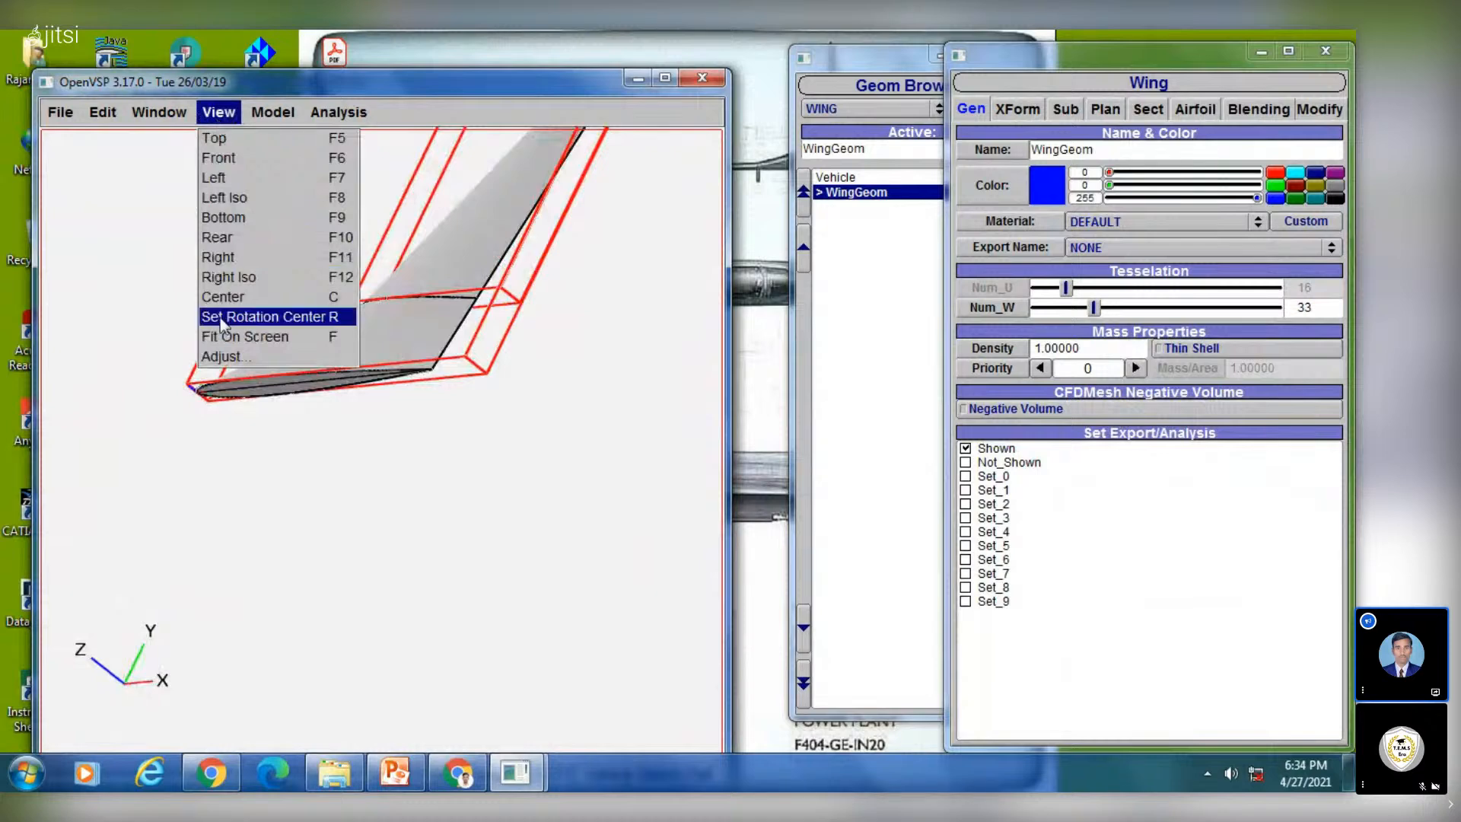
{"action": "left_click", "coordinate": [224, 276]}
{"action": "left_click_drag", "start_coordinate": [346, 382], "coordinate": [464, 298]}
{"action": "left_click", "coordinate": [896, 492]}
{"action": "left_click_drag", "start_coordinate": [548, 503], "coordinate": [339, 571]}
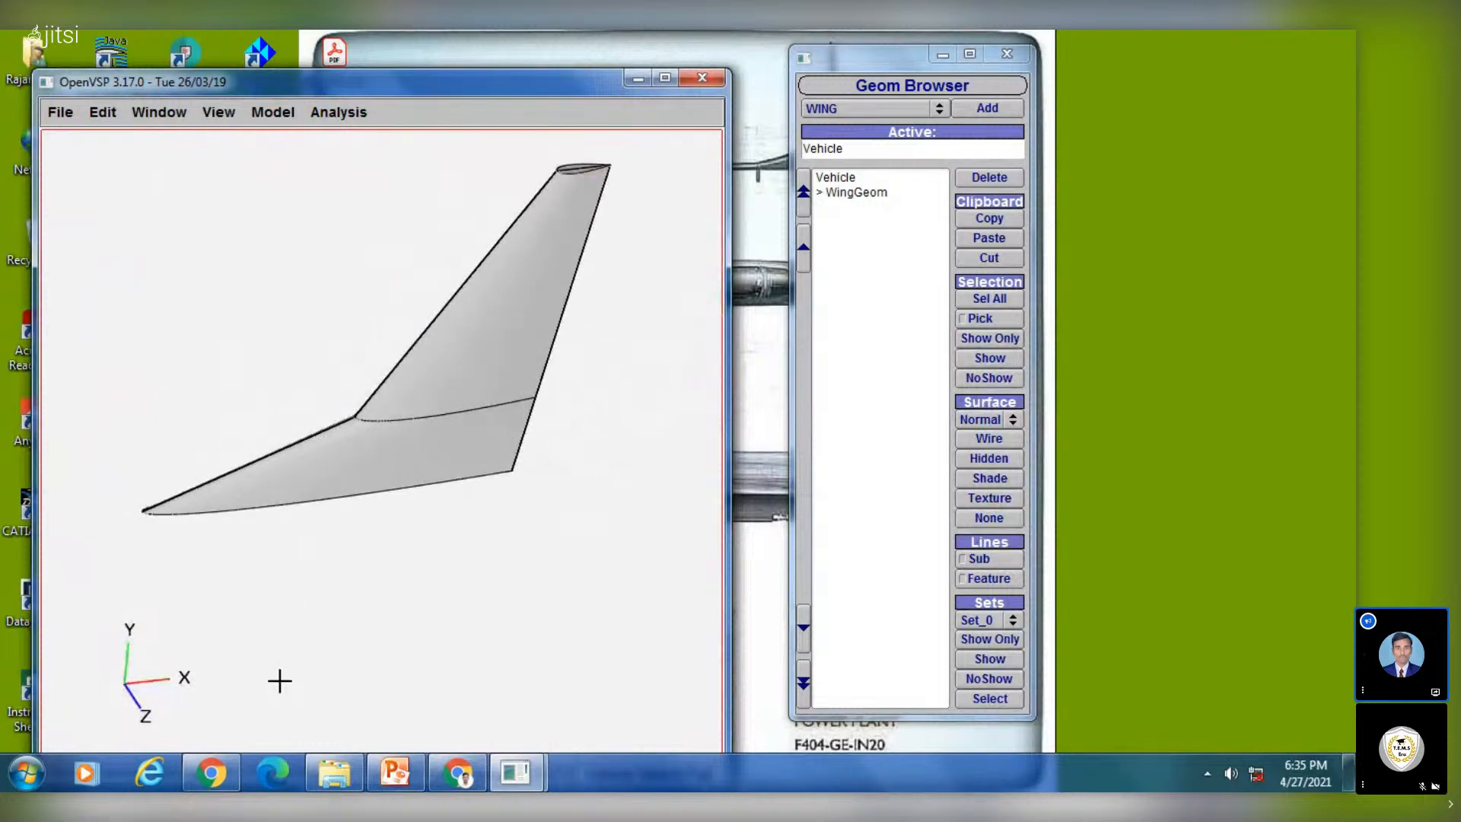
Switch to PowerPoint and review the stabilizer data on slide 10, the Boeing 737 photo, and the aircraft view drawings on slides 4 to 6
{"action": "left_click", "coordinate": [396, 784]}
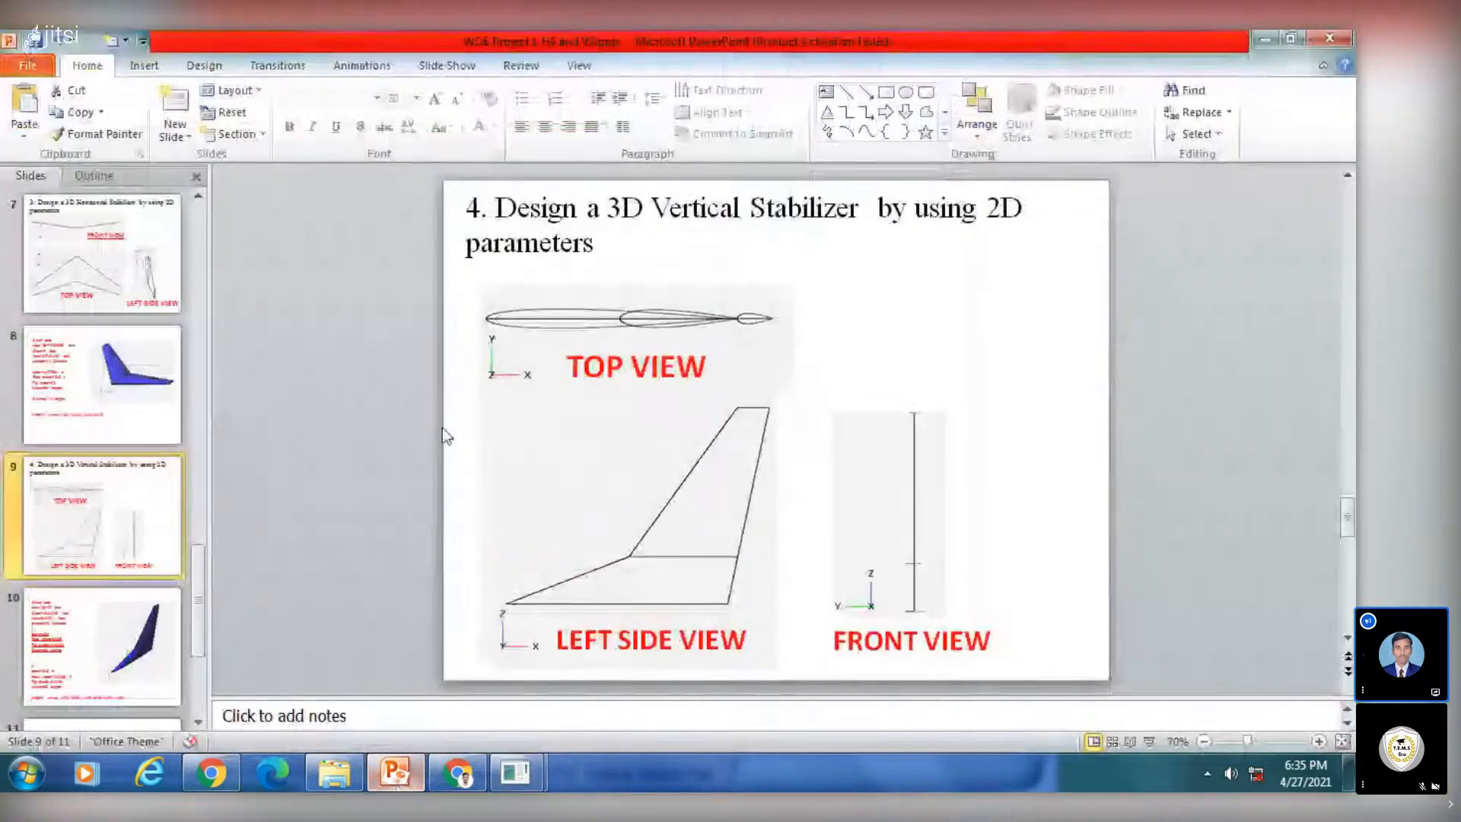
{"action": "left_click", "coordinate": [156, 635]}
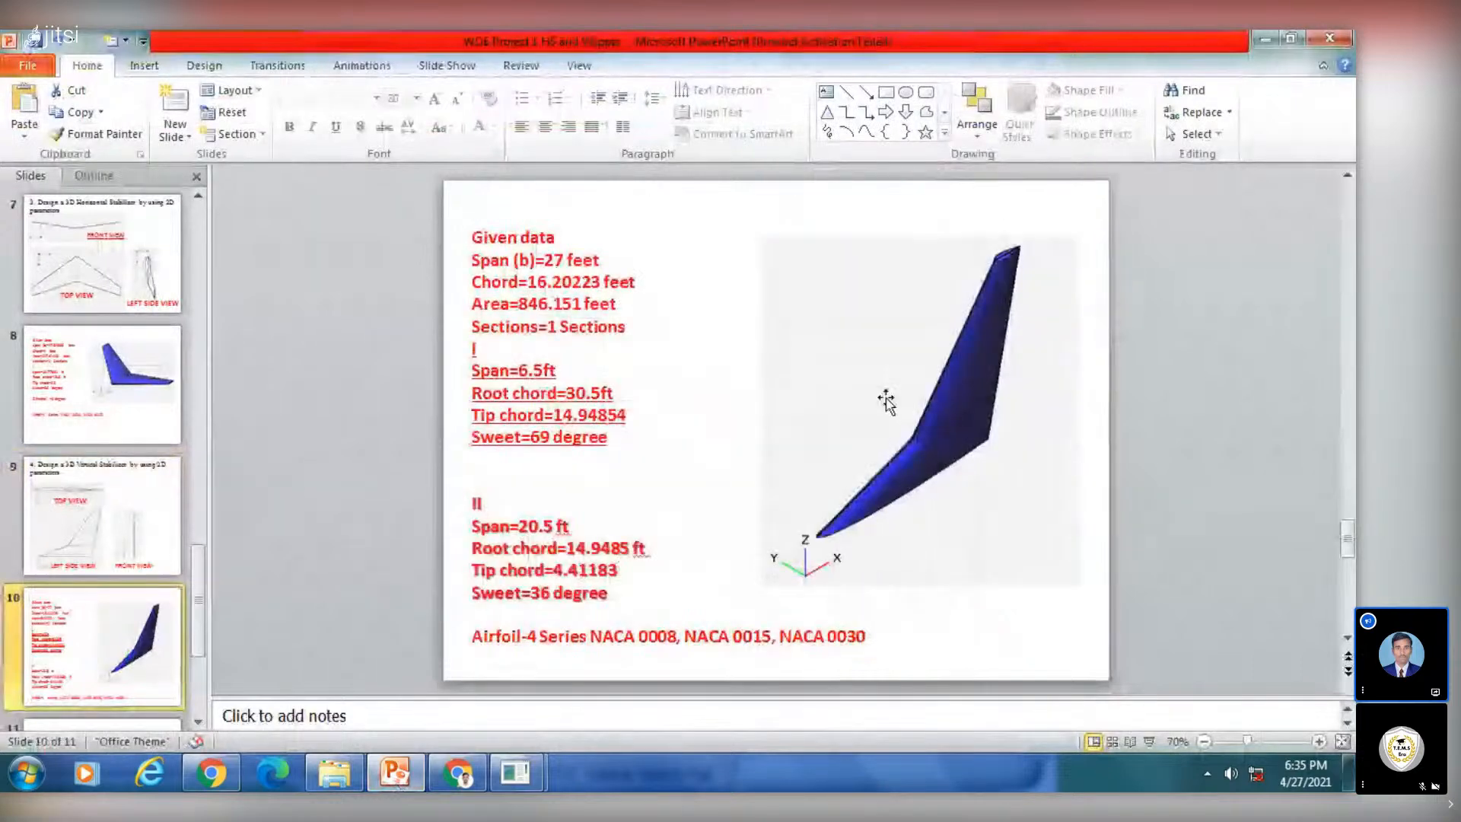
{"action": "scroll", "coordinate": [84, 417], "scroll_direction": "up", "scroll_amount": 6}
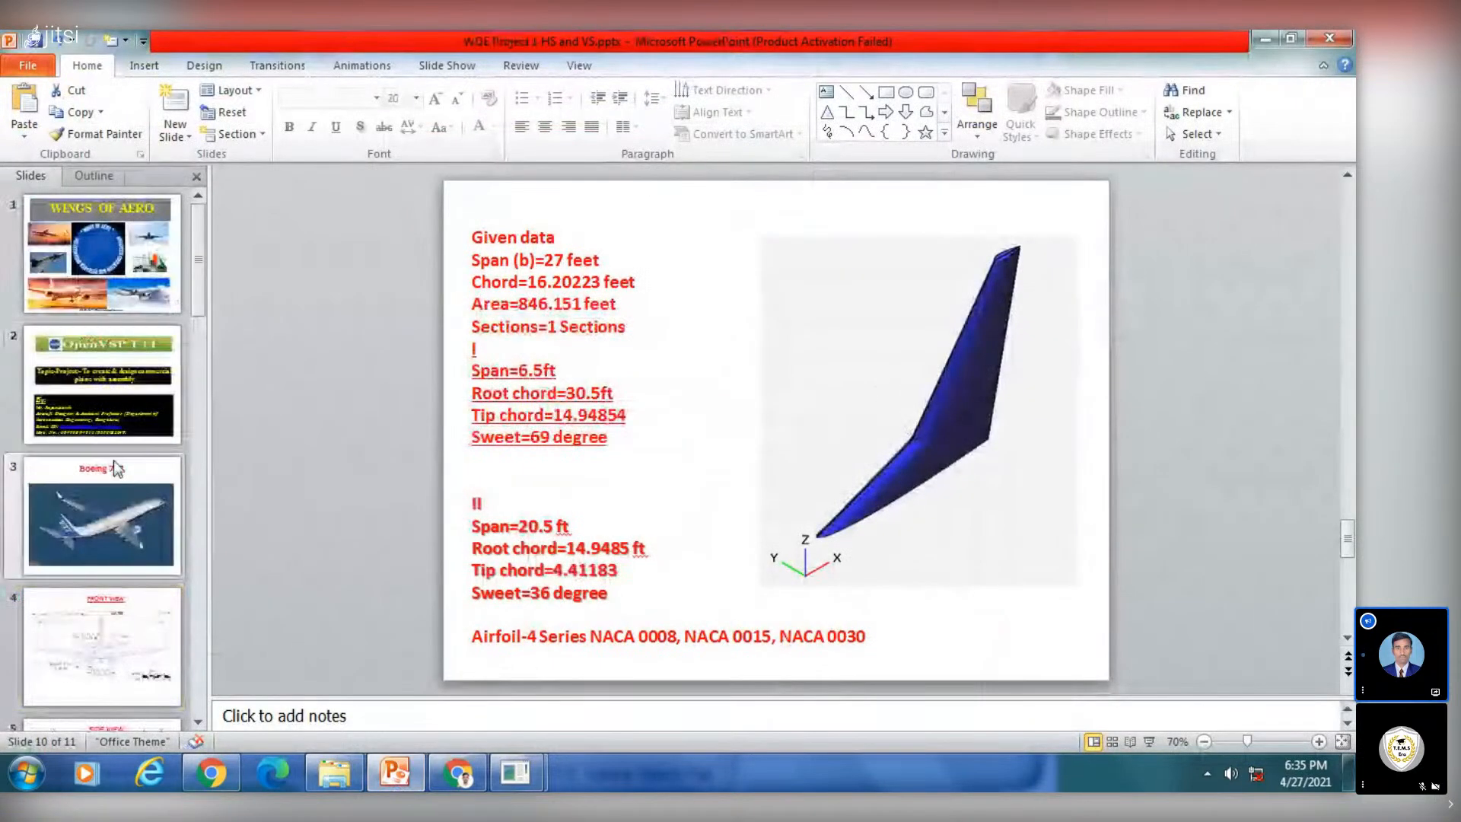
{"action": "left_click", "coordinate": [126, 515]}
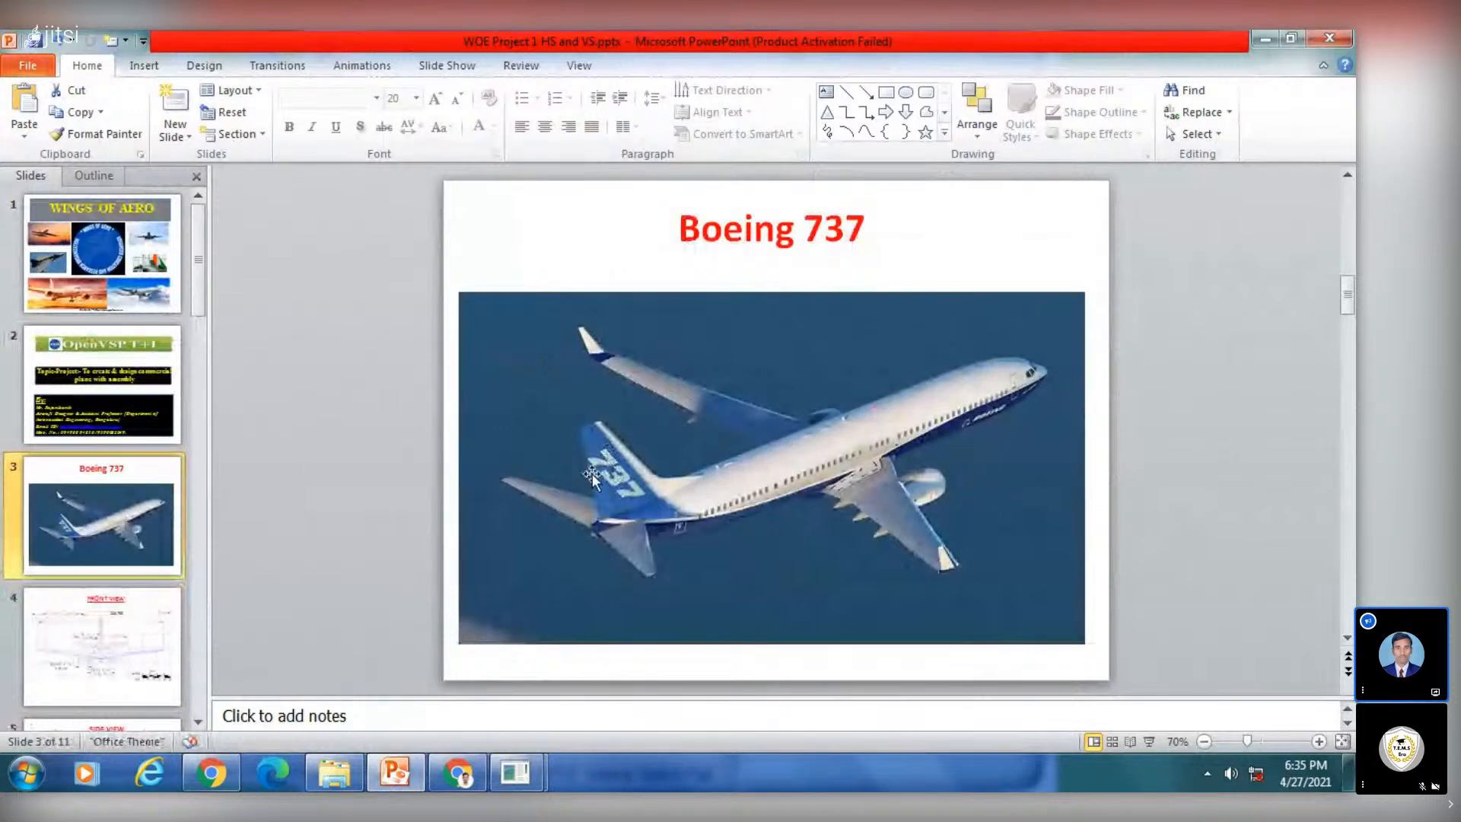
{"action": "left_click", "coordinate": [120, 643]}
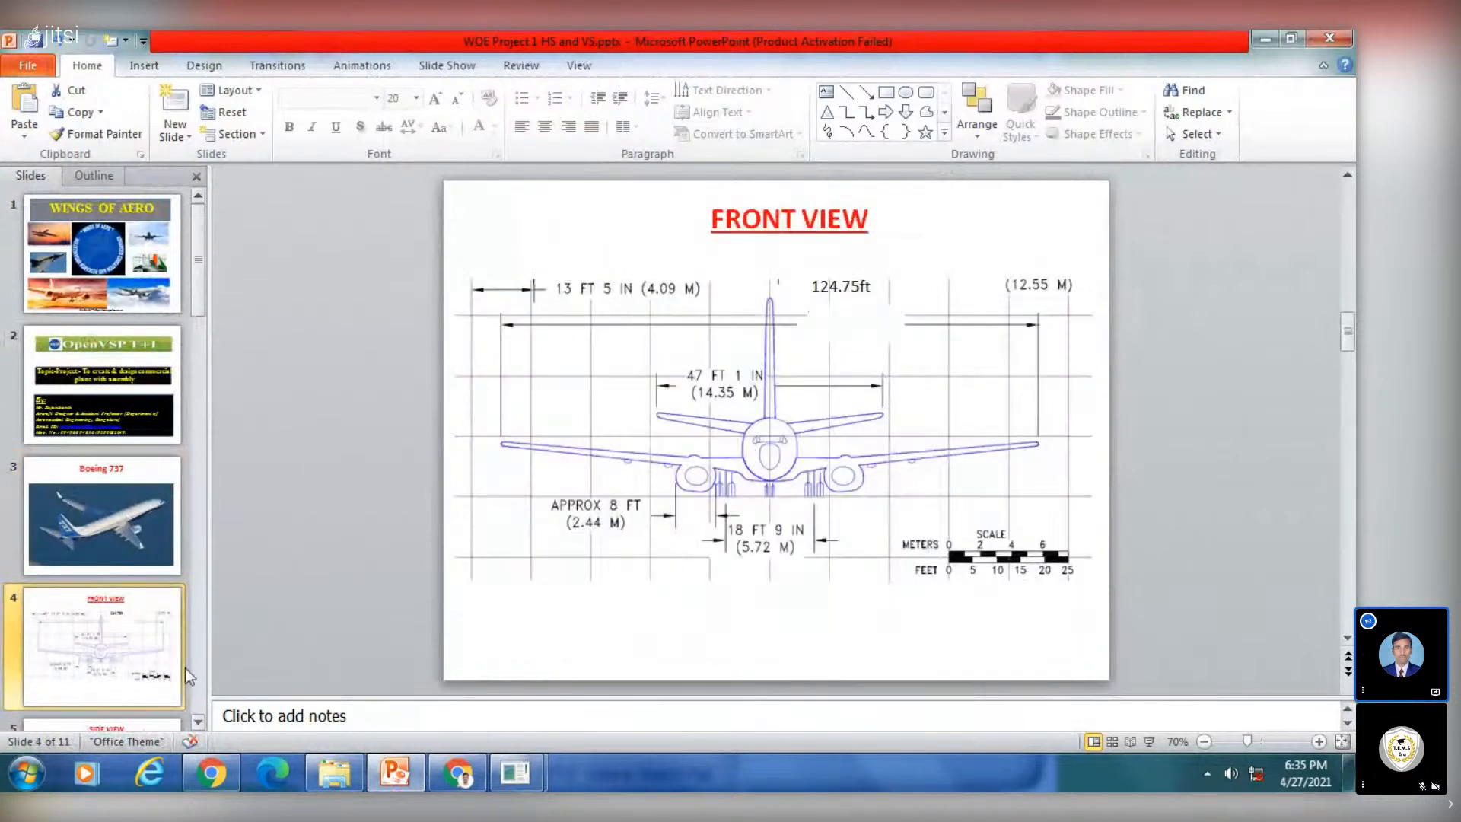
{"action": "scroll", "coordinate": [106, 532], "scroll_direction": "down", "scroll_amount": 2}
{"action": "left_click", "coordinate": [106, 646]}
{"action": "left_click", "coordinate": [140, 540]}
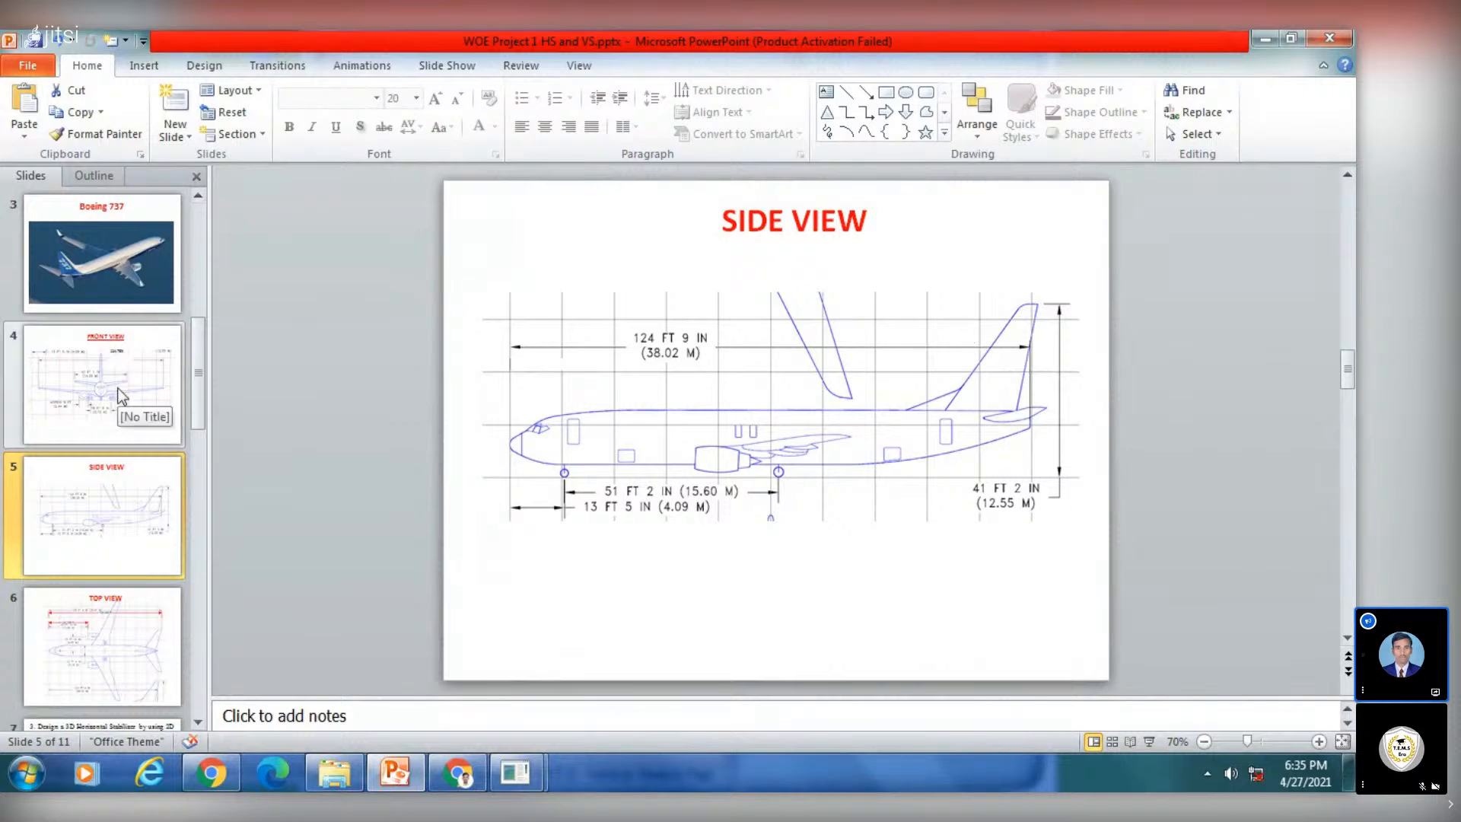
Review the horizontal stabilizer slides 7 and 8 and the vertical stabilizer slide 9, and return to the model in OpenVSP
{"action": "scroll", "coordinate": [103, 522], "scroll_direction": "down", "scroll_amount": 3}
{"action": "left_click", "coordinate": [108, 370]}
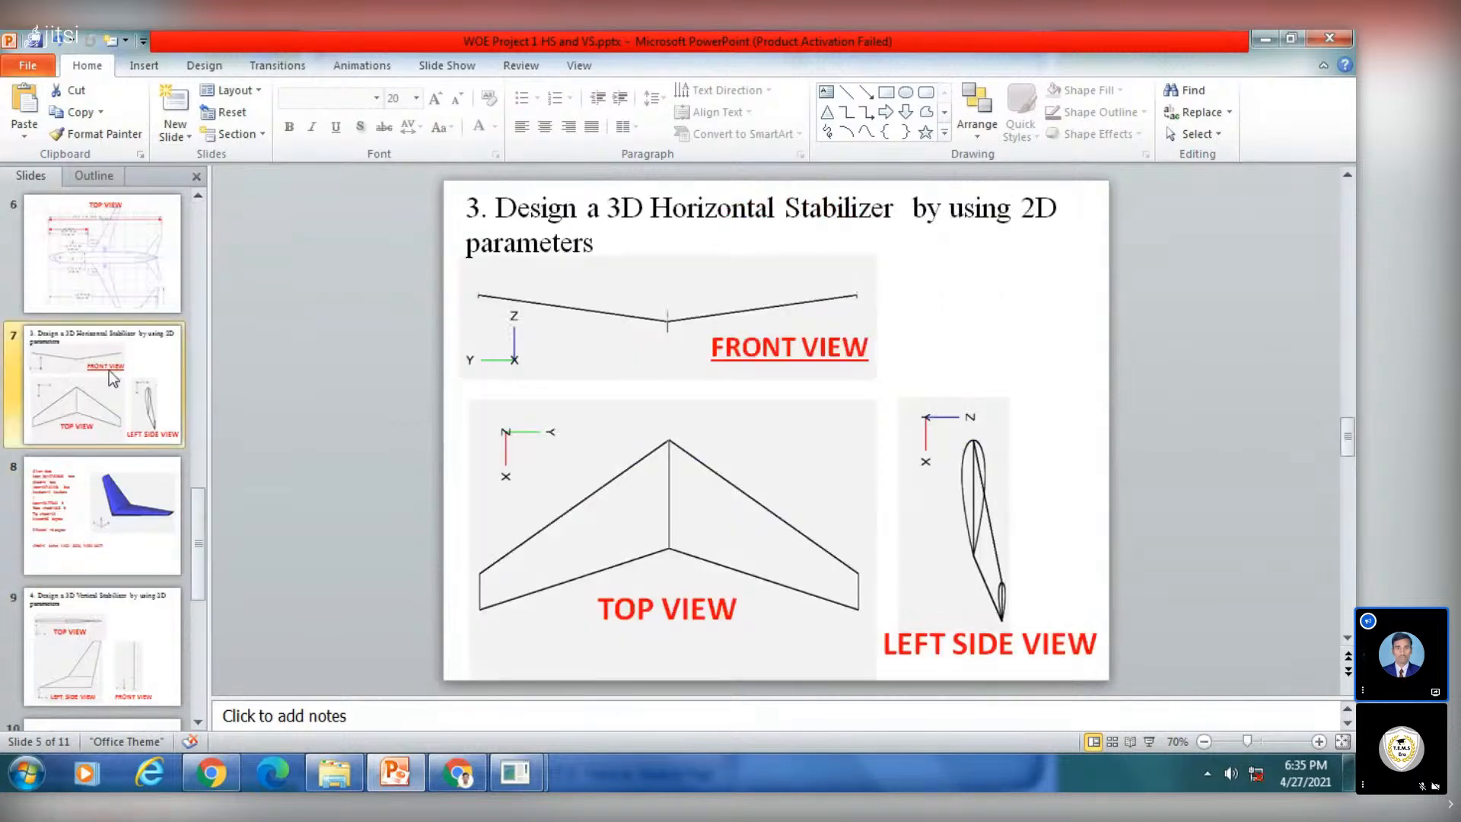
{"action": "left_click", "coordinate": [124, 522]}
{"action": "scroll", "coordinate": [123, 522], "scroll_direction": "down", "scroll_amount": 2}
{"action": "left_click", "coordinate": [113, 392]}
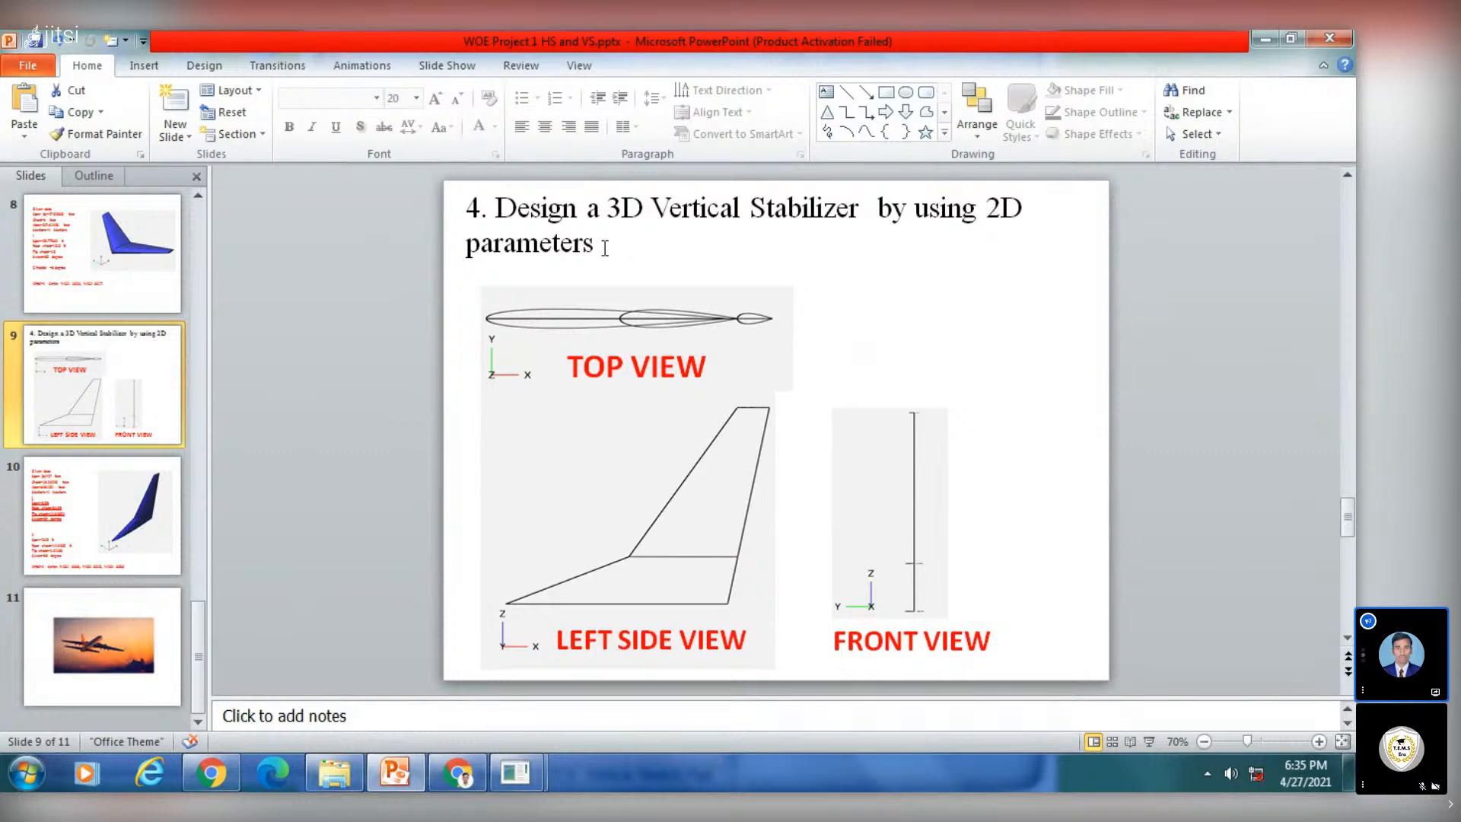
{"action": "mouse_move", "coordinate": [515, 772]}
{"action": "left_click", "coordinate": [567, 654]}
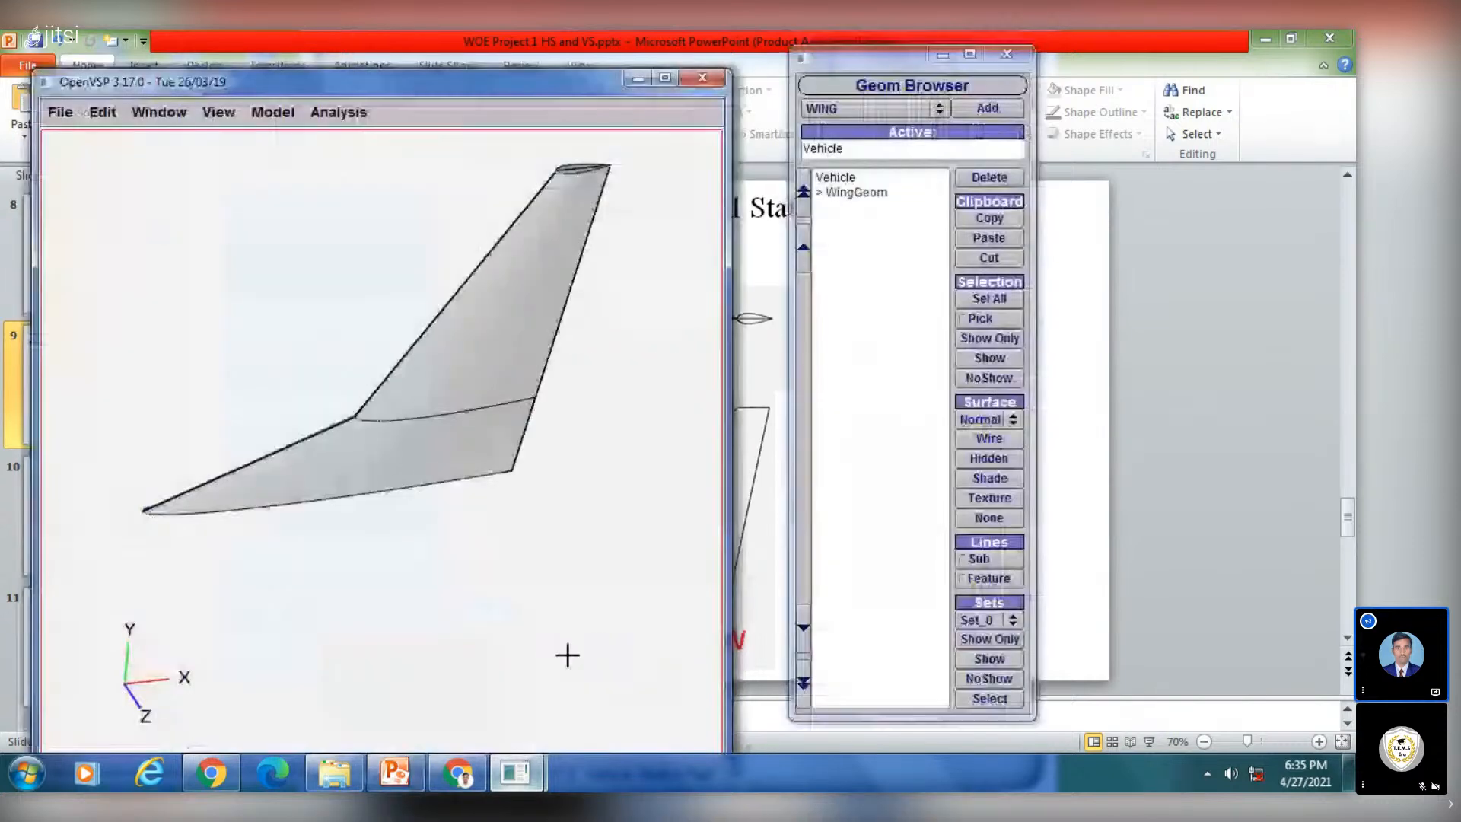
{"action": "left_click", "coordinate": [60, 112]}
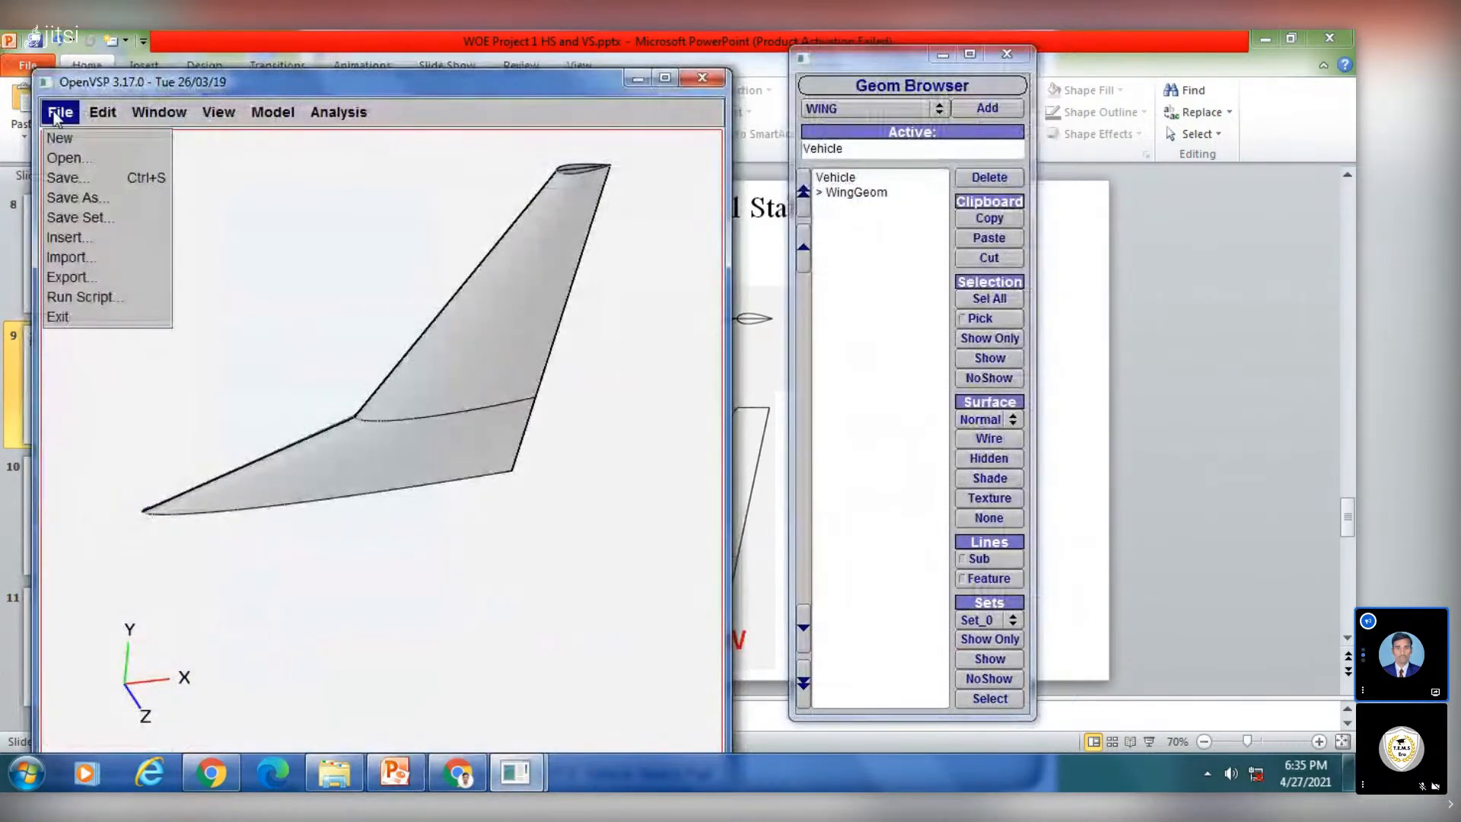
{"action": "left_click", "coordinate": [76, 198]}
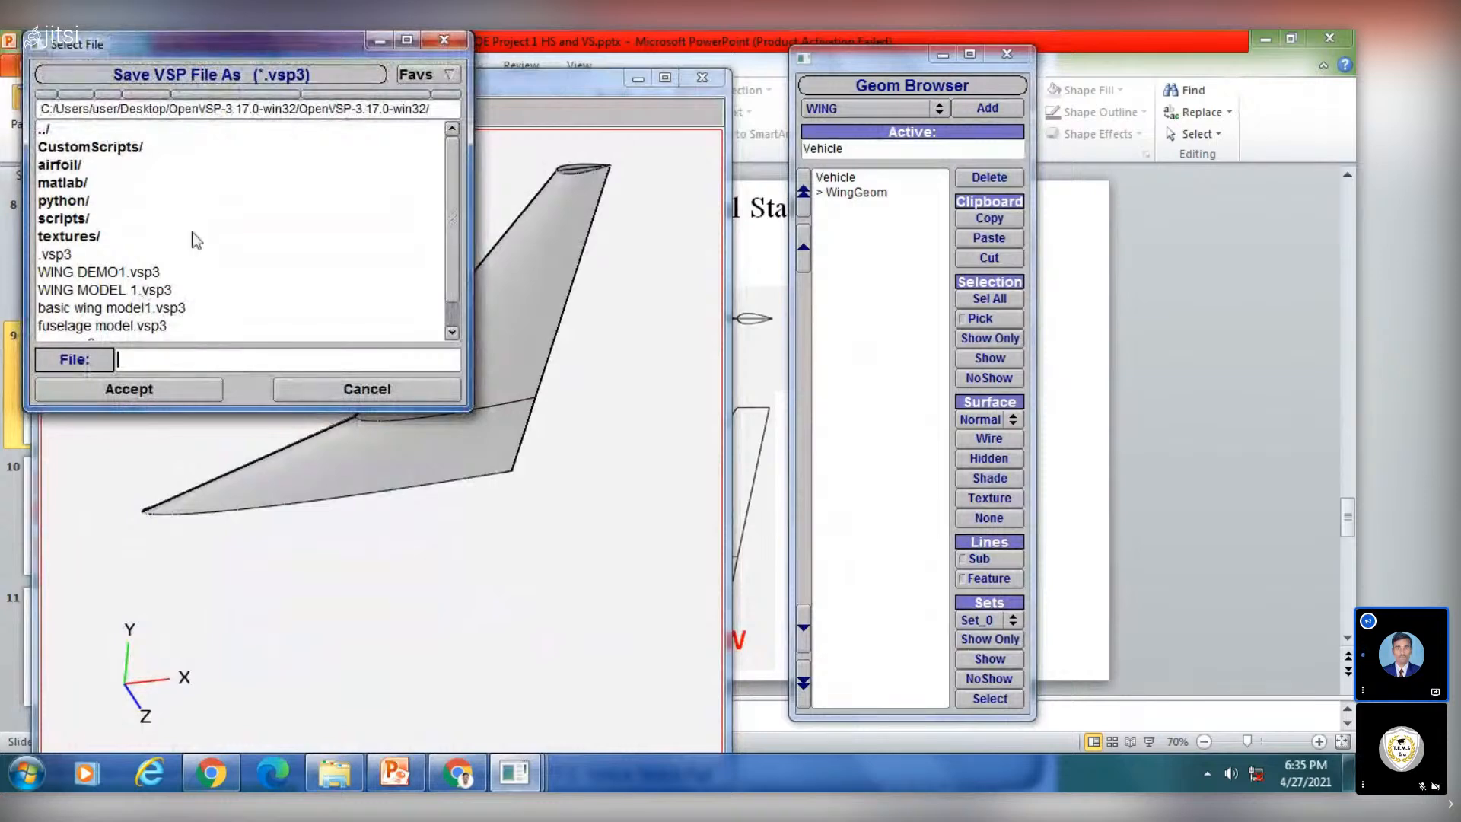
{"action": "left_click", "coordinate": [444, 40]}
Rename the wing component from WingGeom to VS, and deselect it
{"action": "left_click", "coordinate": [863, 193]}
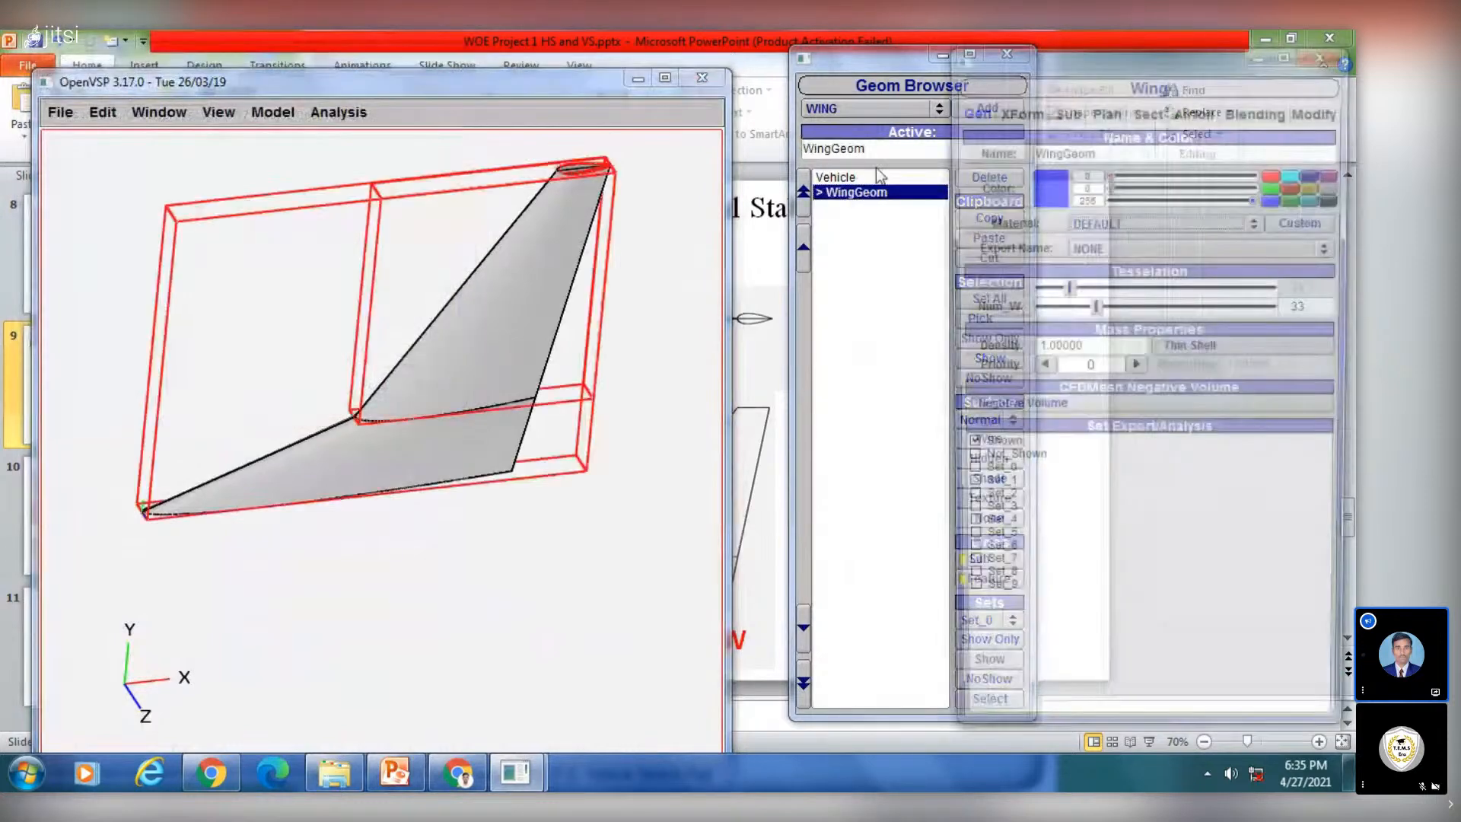
{"action": "left_click_drag", "start_coordinate": [869, 149], "coordinate": [704, 142]}
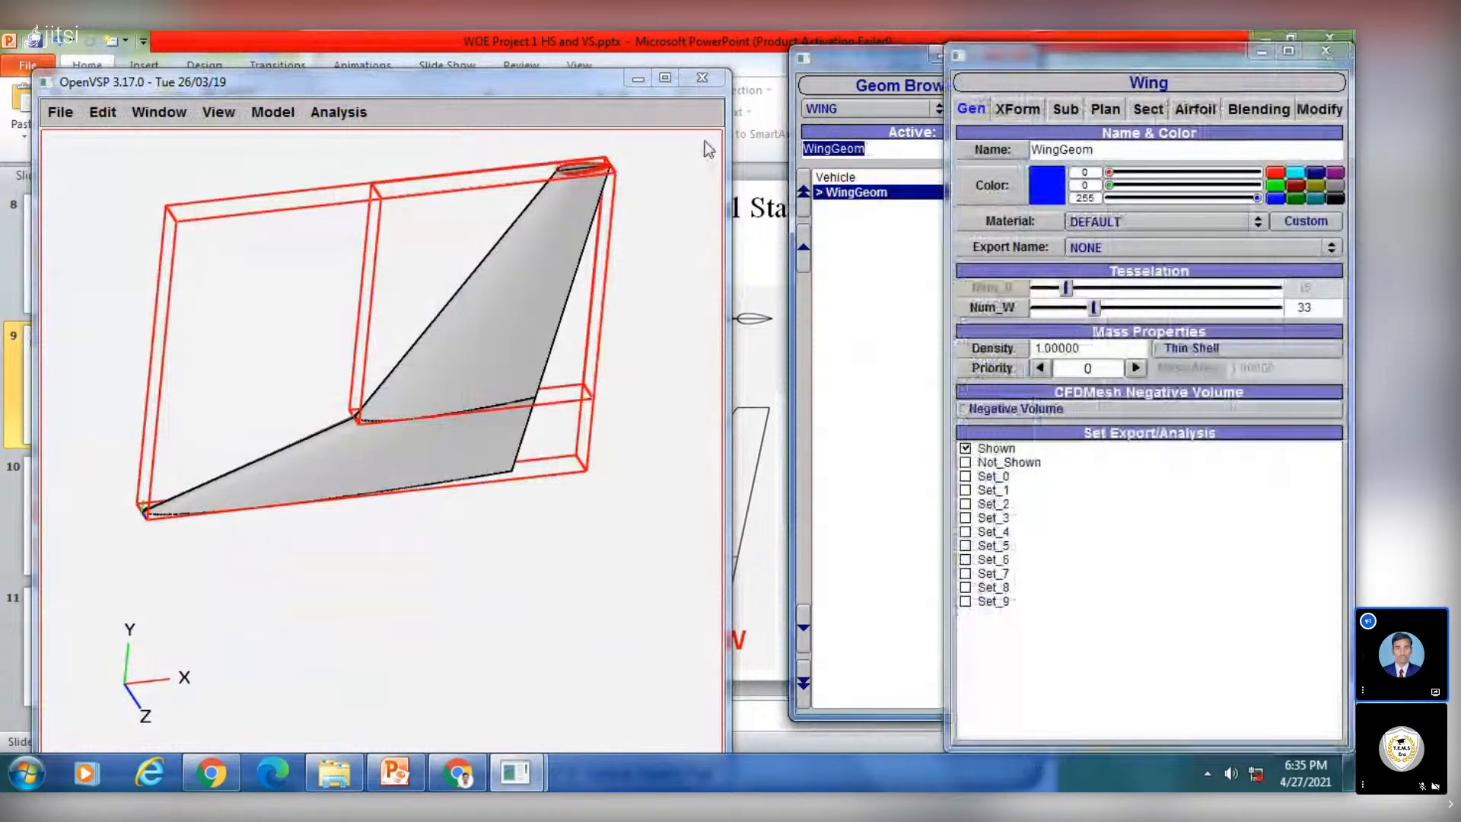
{"action": "type", "text": "V"}
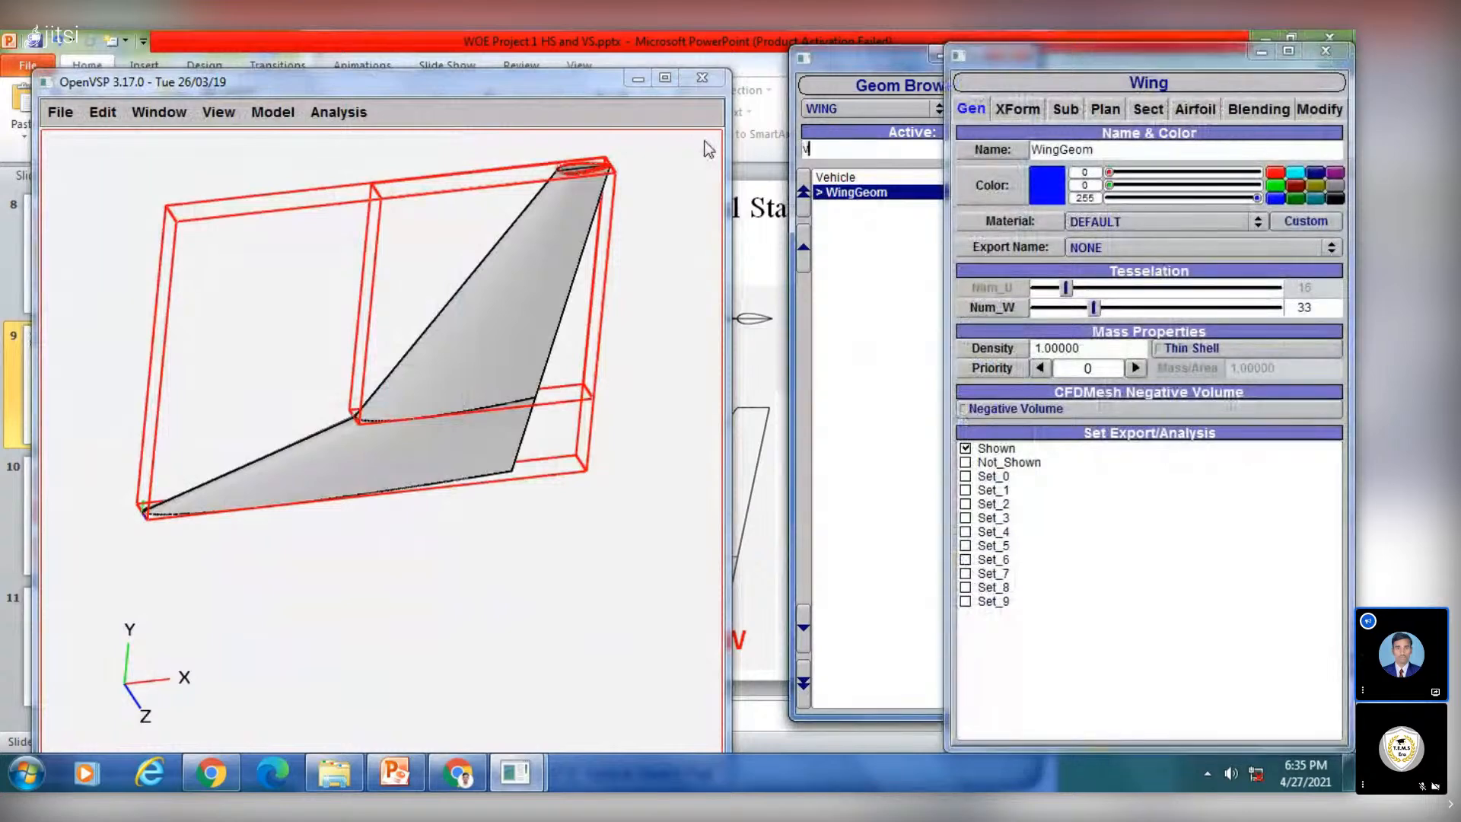
{"action": "type", "text": "S"}
{"action": "key", "text": "Return"}
{"action": "left_click", "coordinate": [867, 228]}
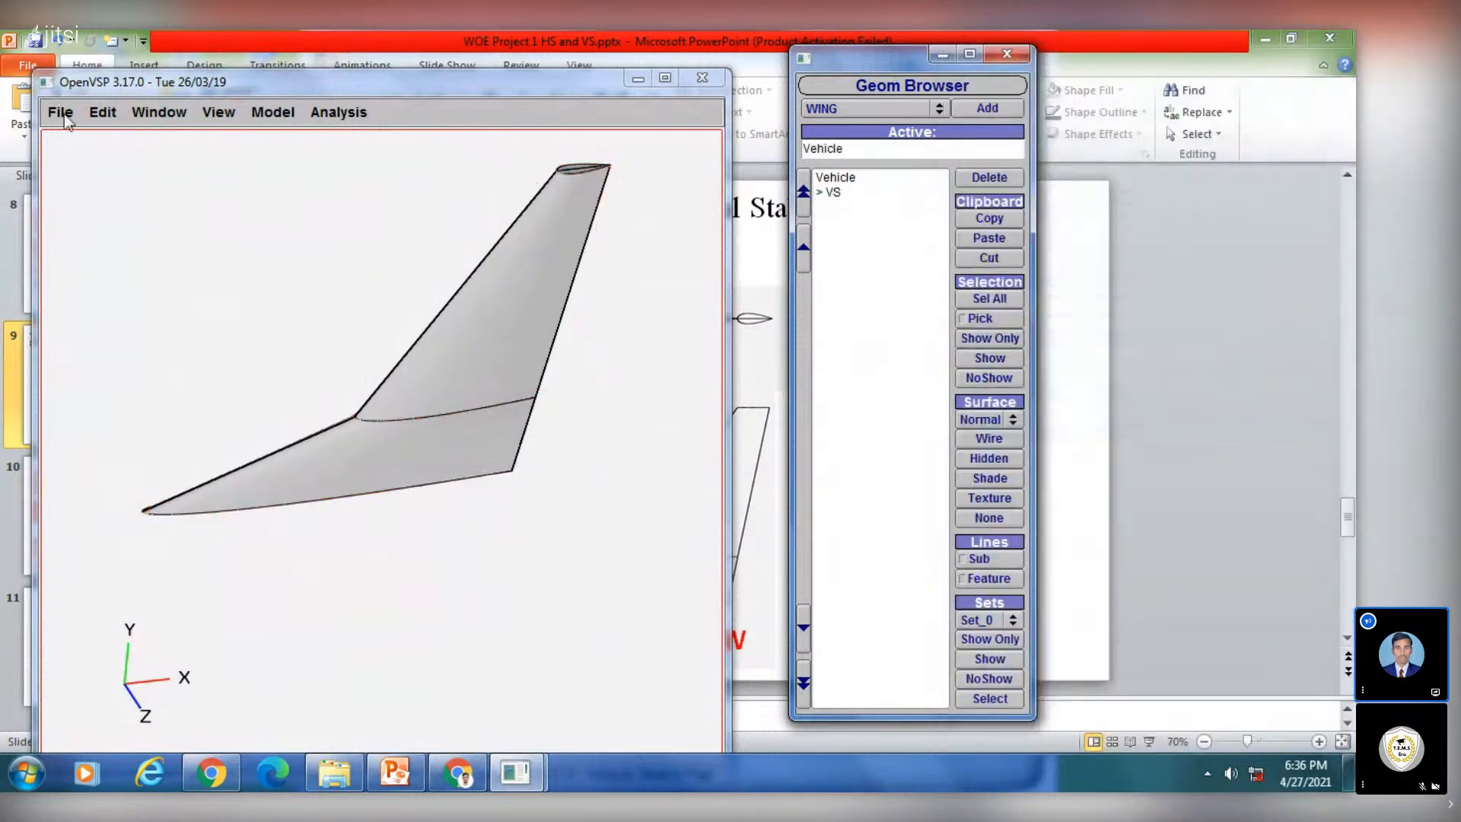
Save the model as a new VSP file named VS in the OpenVSP-3.17.0-win32 folder
{"action": "left_click", "coordinate": [60, 114]}
{"action": "left_click", "coordinate": [86, 197]}
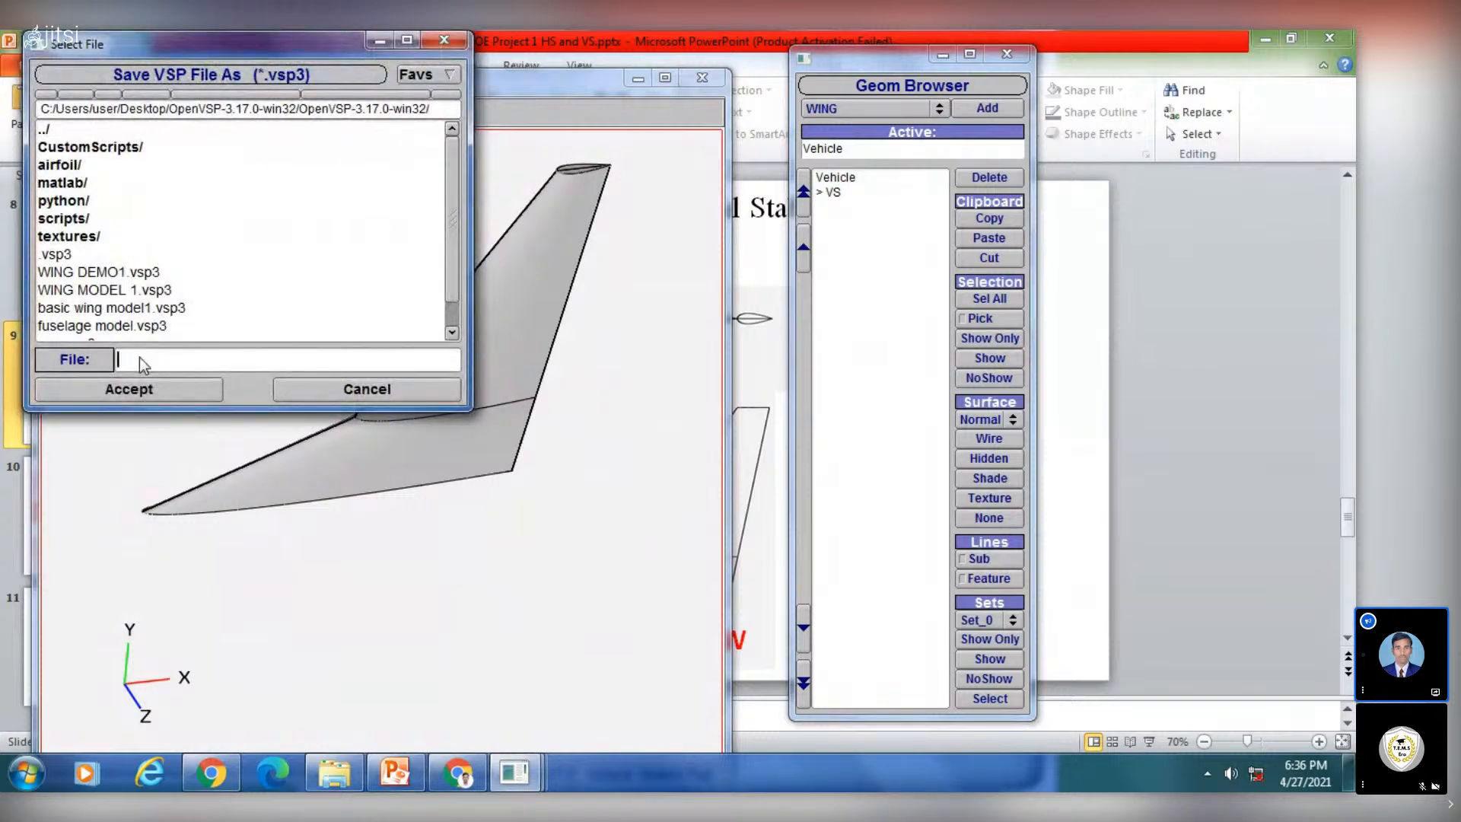
{"action": "left_click", "coordinate": [175, 389]}
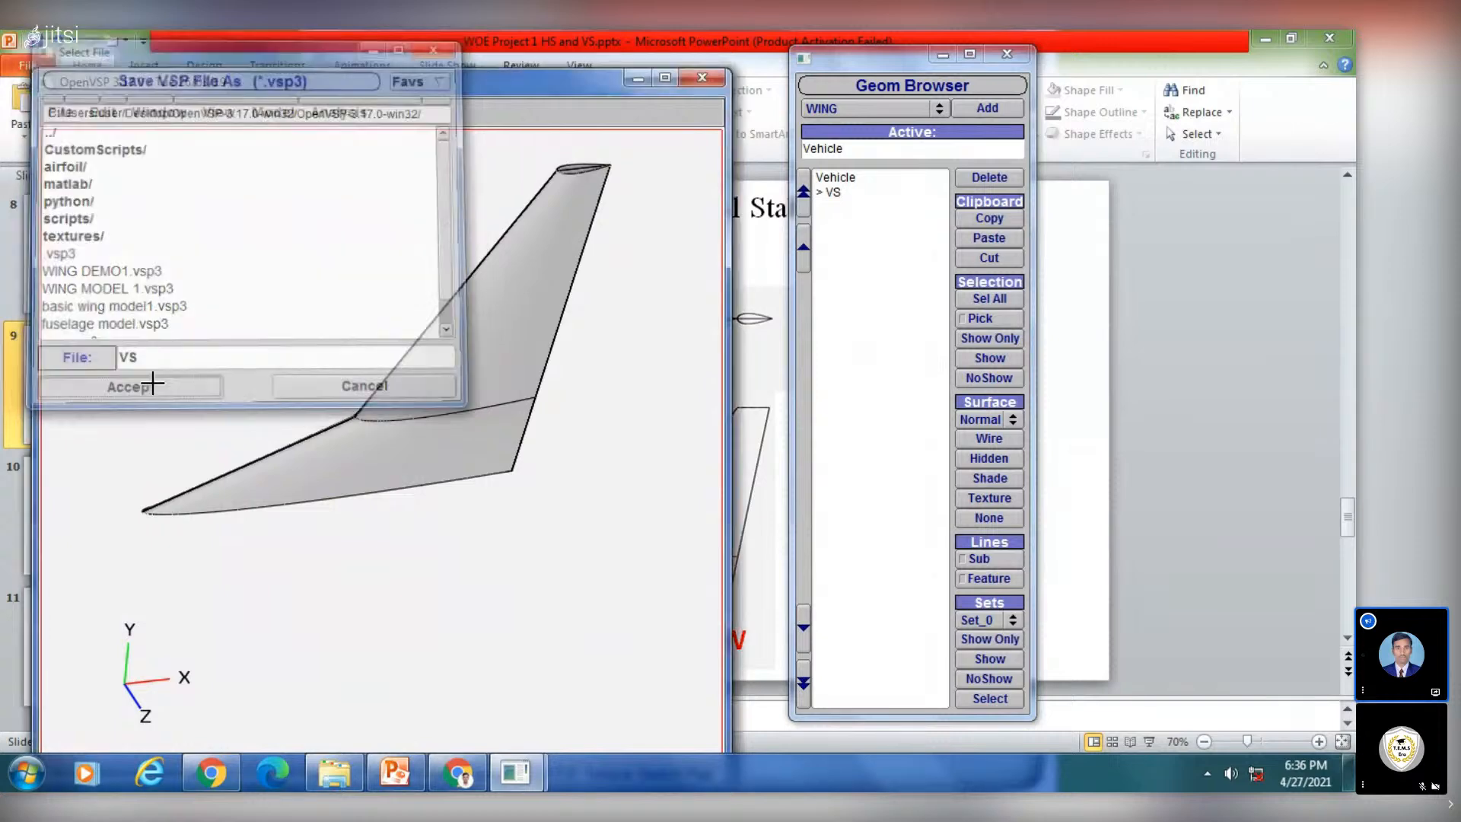
Check the save folder's file list for the VS.vsp3 file, without saving again
{"action": "left_click", "coordinate": [60, 112]}
{"action": "left_click", "coordinate": [61, 113]}
{"action": "left_click", "coordinate": [61, 113]}
{"action": "left_click", "coordinate": [90, 200]}
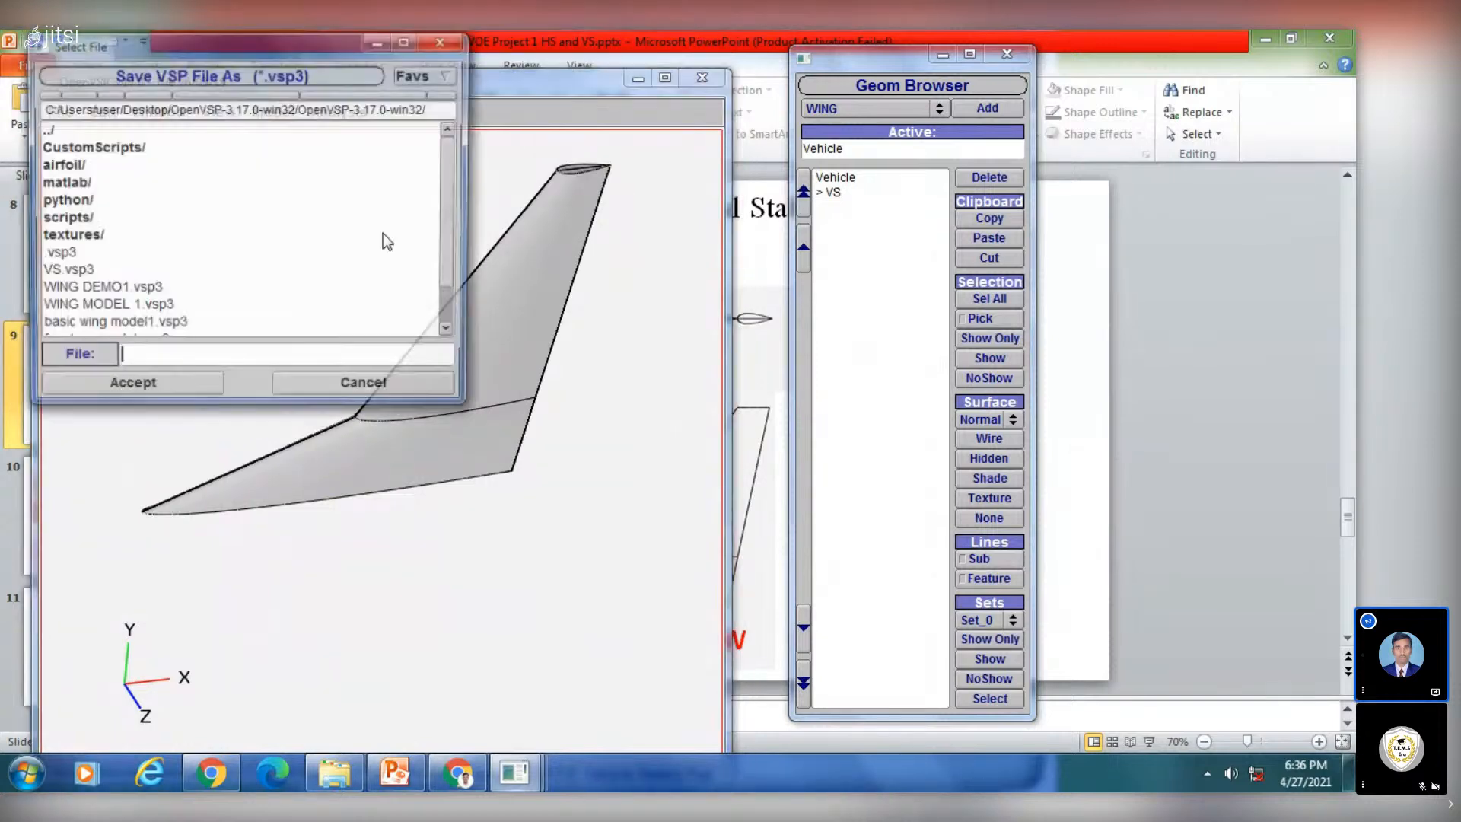
{"action": "scroll", "coordinate": [448, 289], "scroll_direction": "down", "scroll_amount": 1}
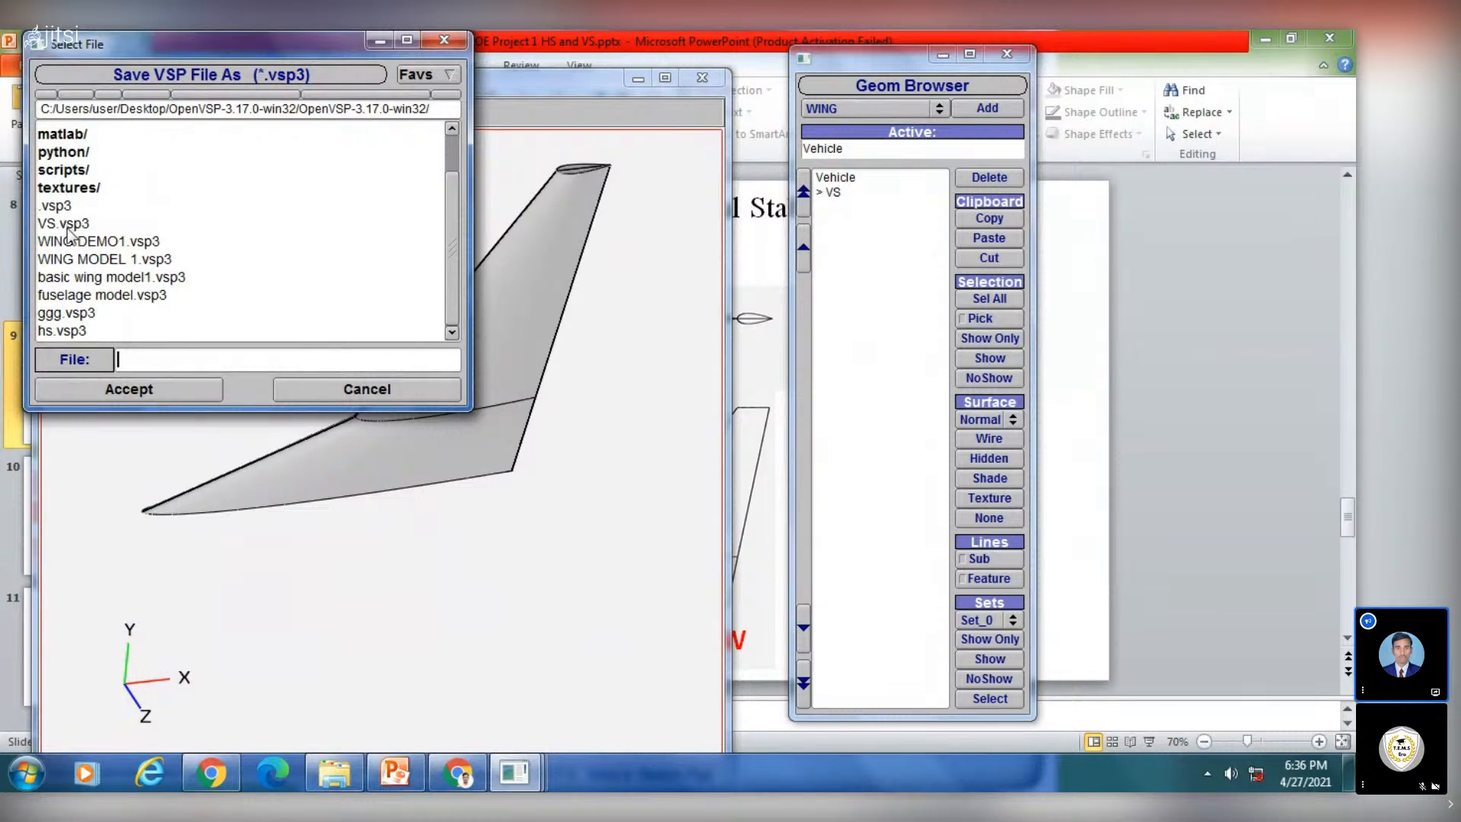
{"action": "left_click", "coordinate": [353, 396]}
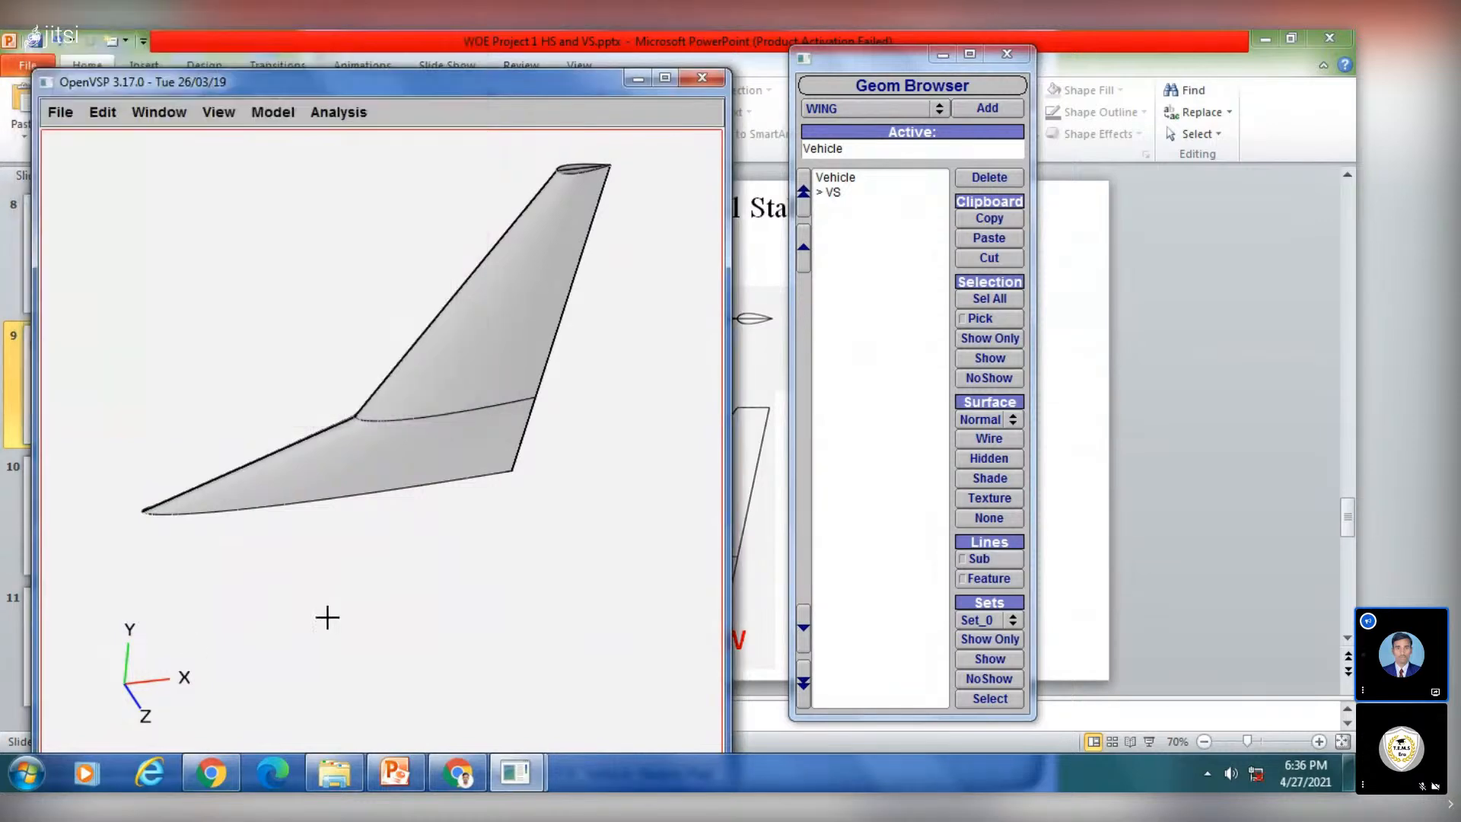
Switch to PowerPoint and review the vertical stabilizer's given data on slide 10
{"action": "left_click", "coordinate": [67, 116]}
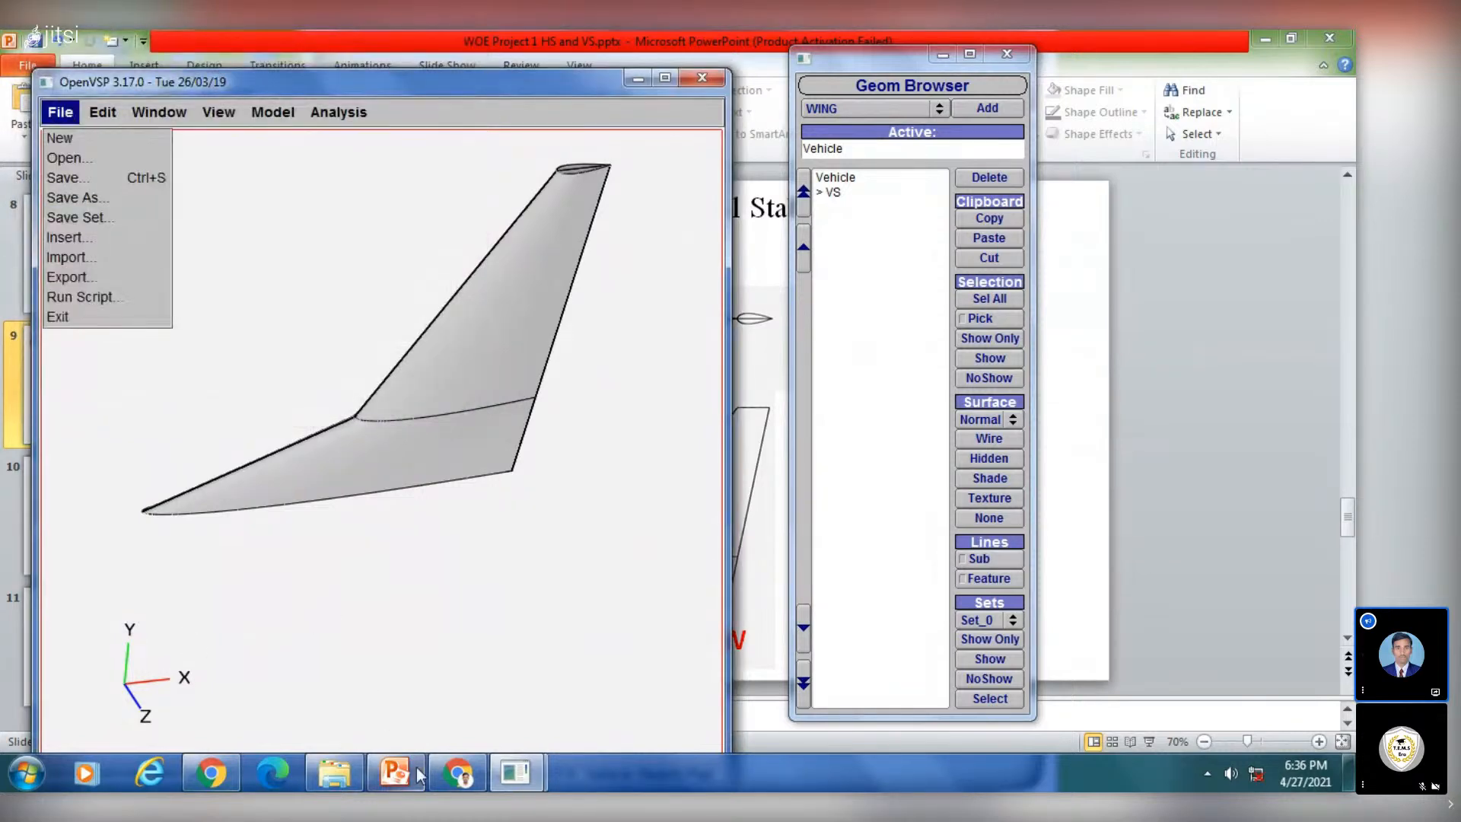
{"action": "left_click", "coordinate": [395, 772]}
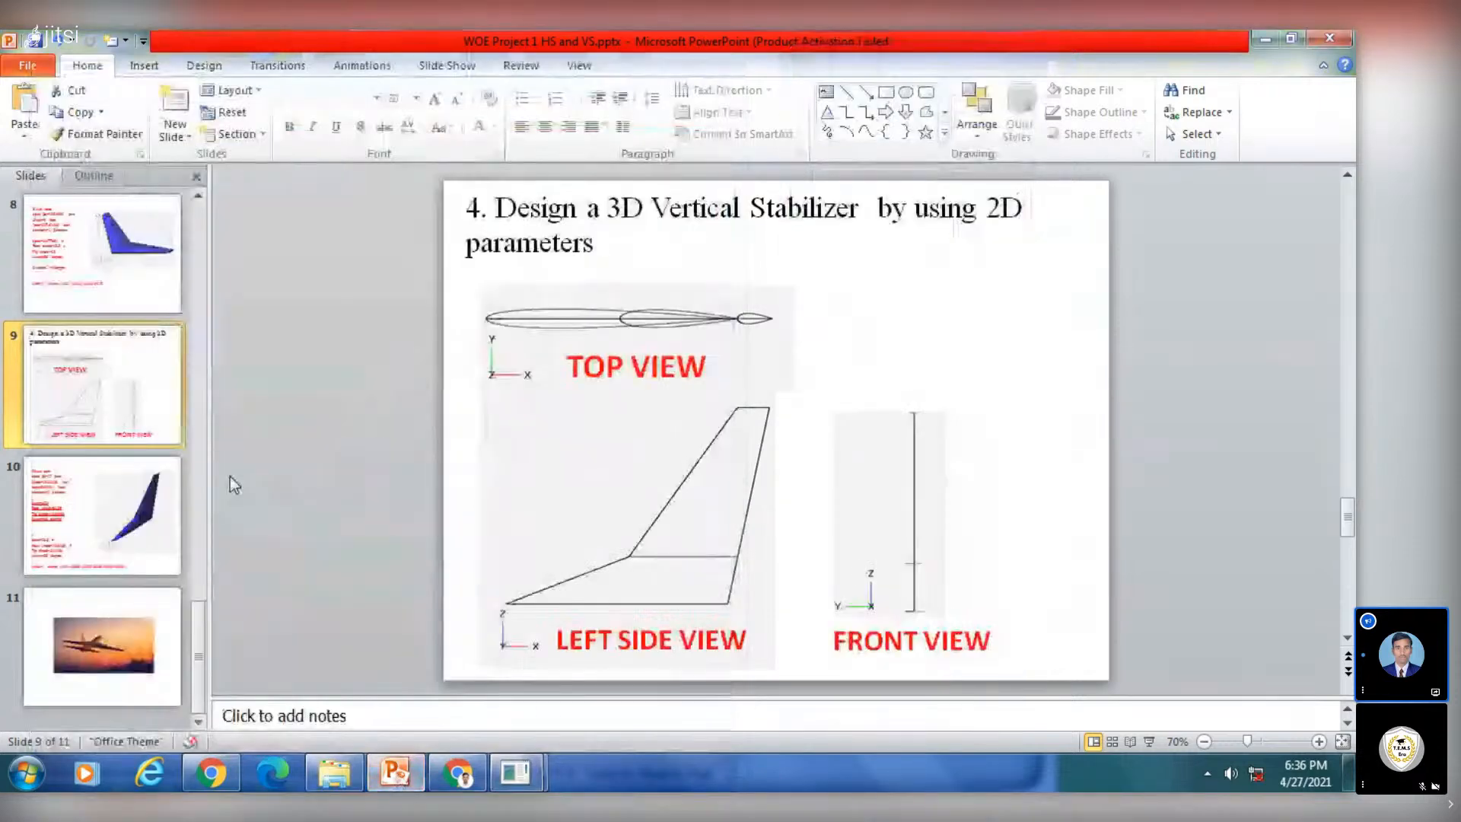
{"action": "left_click", "coordinate": [109, 495]}
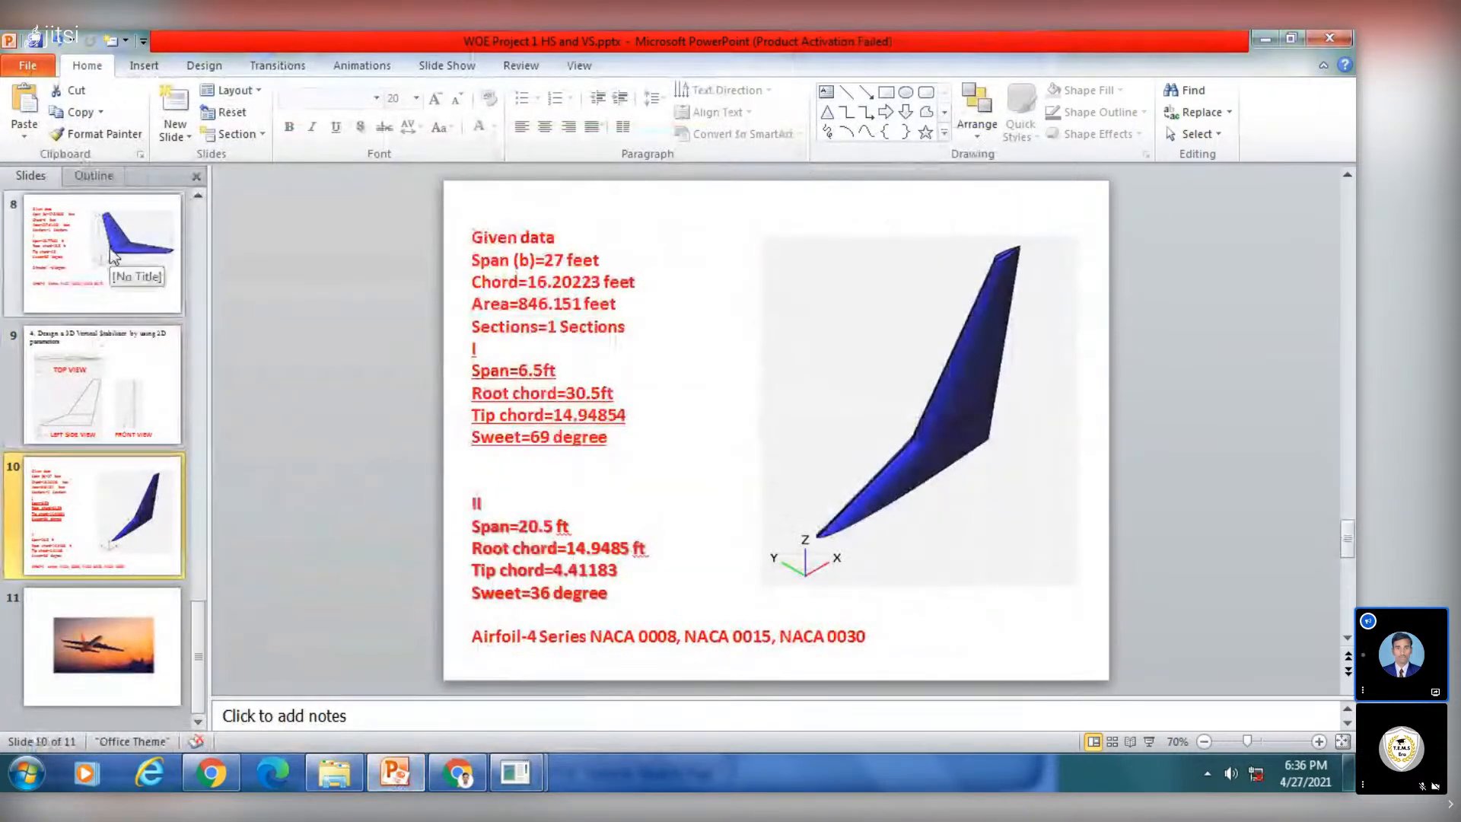